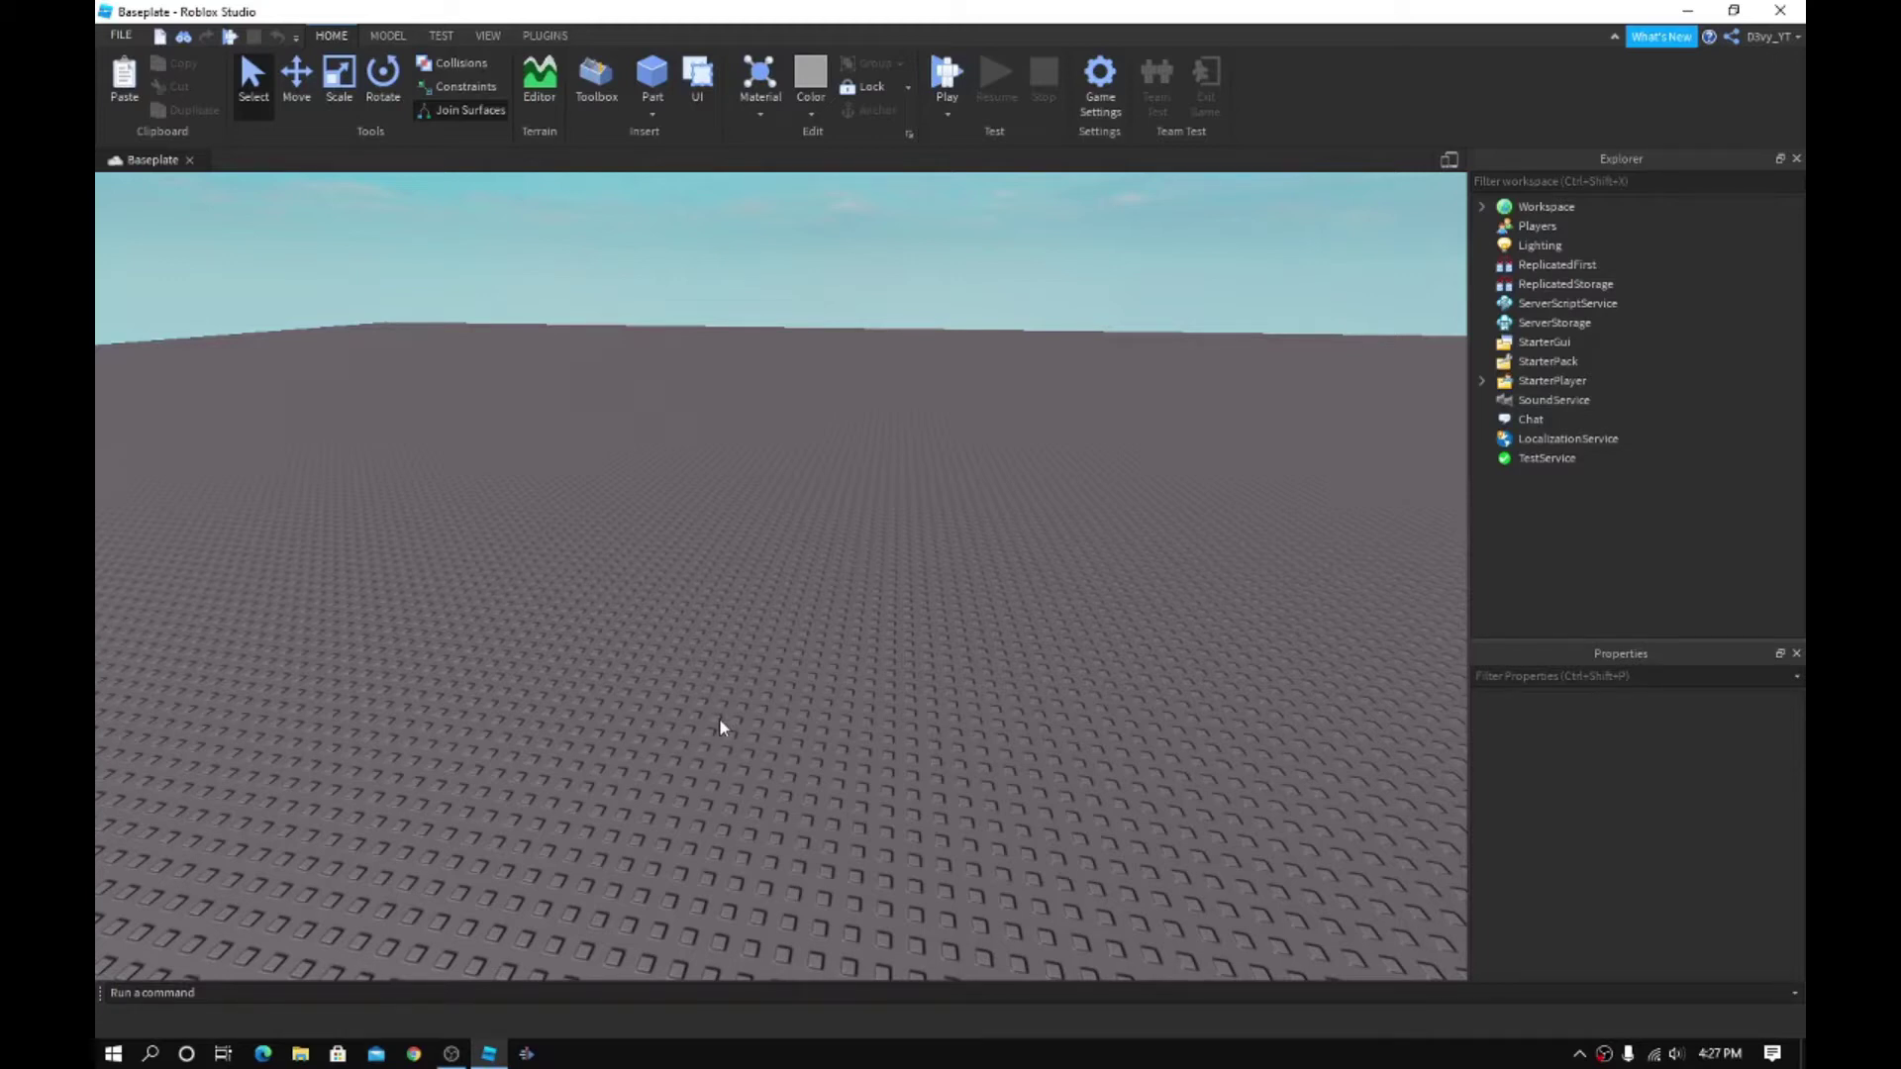
Insert the HD Admin model from the Toolbox into the baseplate's Workspace.
{"action": "right_click_drag", "start_coordinate": [792, 617], "coordinate": [793, 618]}
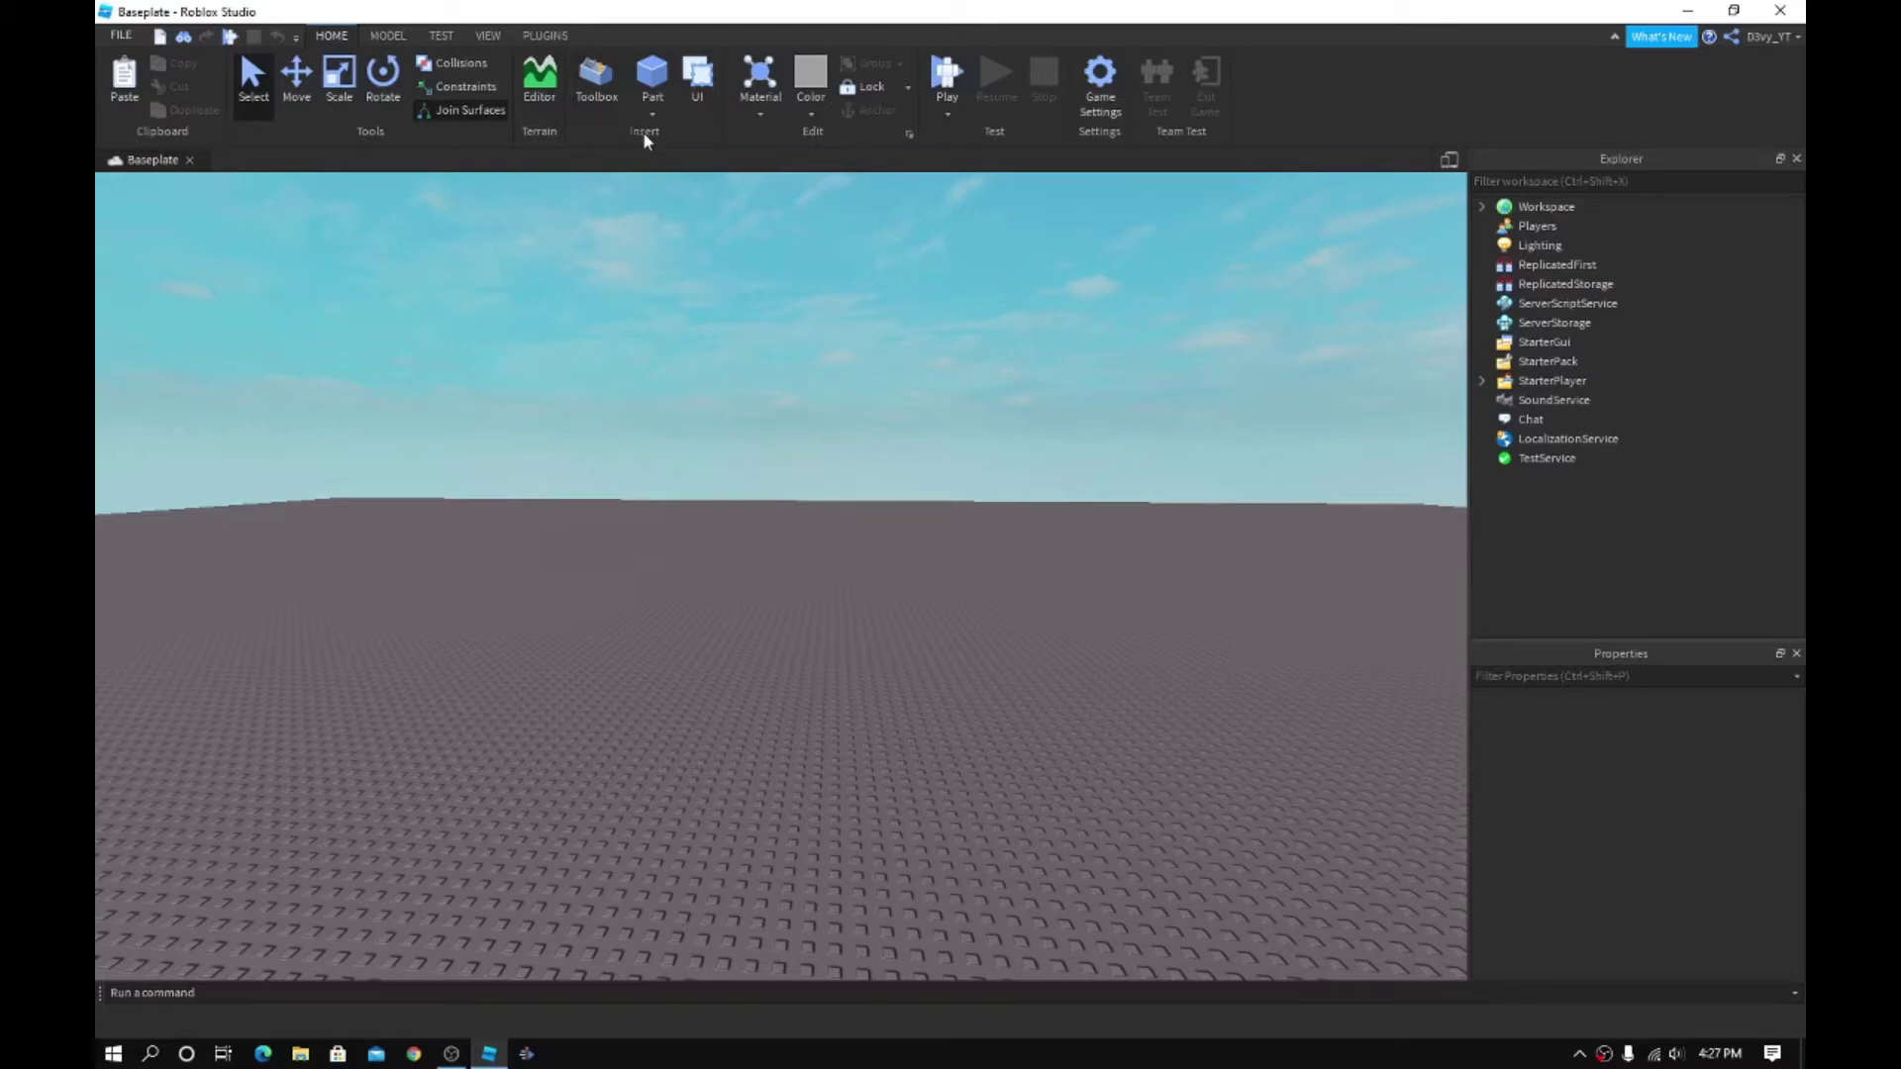
{"action": "left_click", "coordinate": [591, 78]}
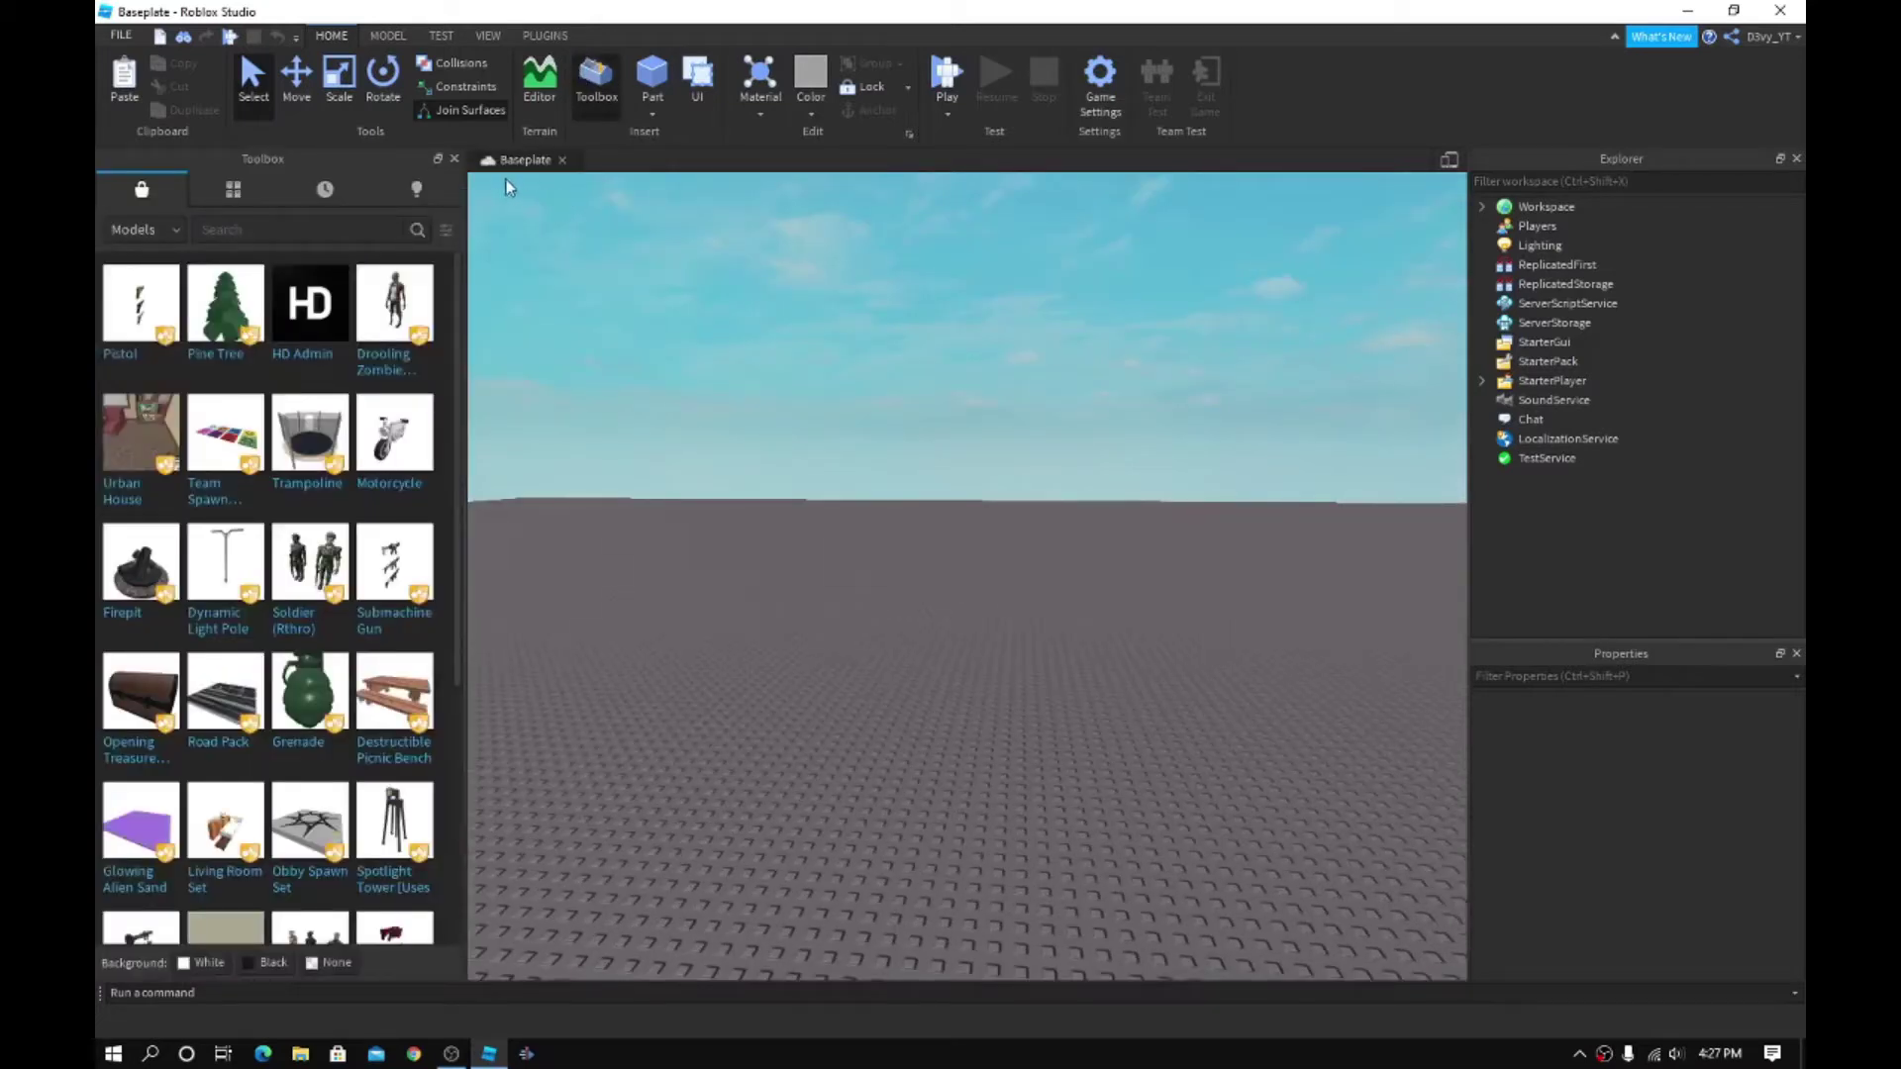
{"action": "mouse_move", "coordinate": [309, 307]}
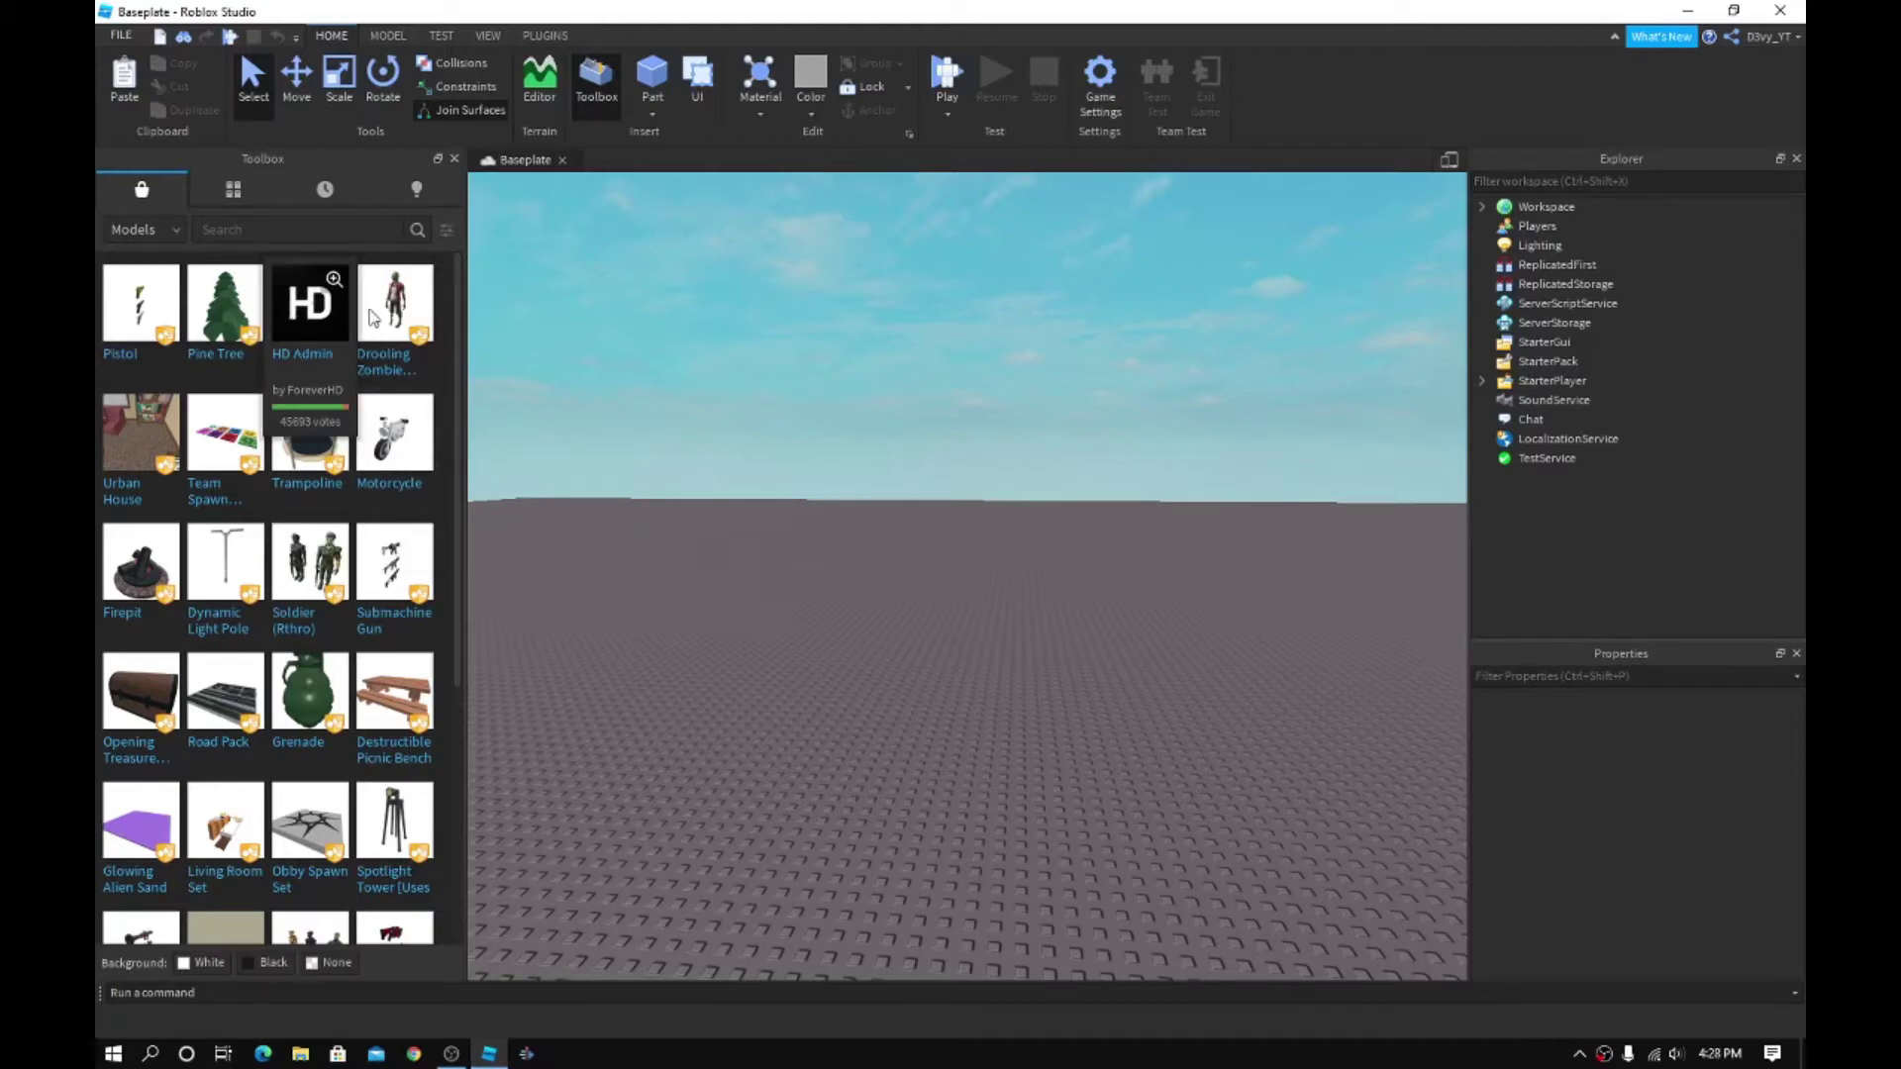
{"action": "left_click", "coordinate": [311, 305]}
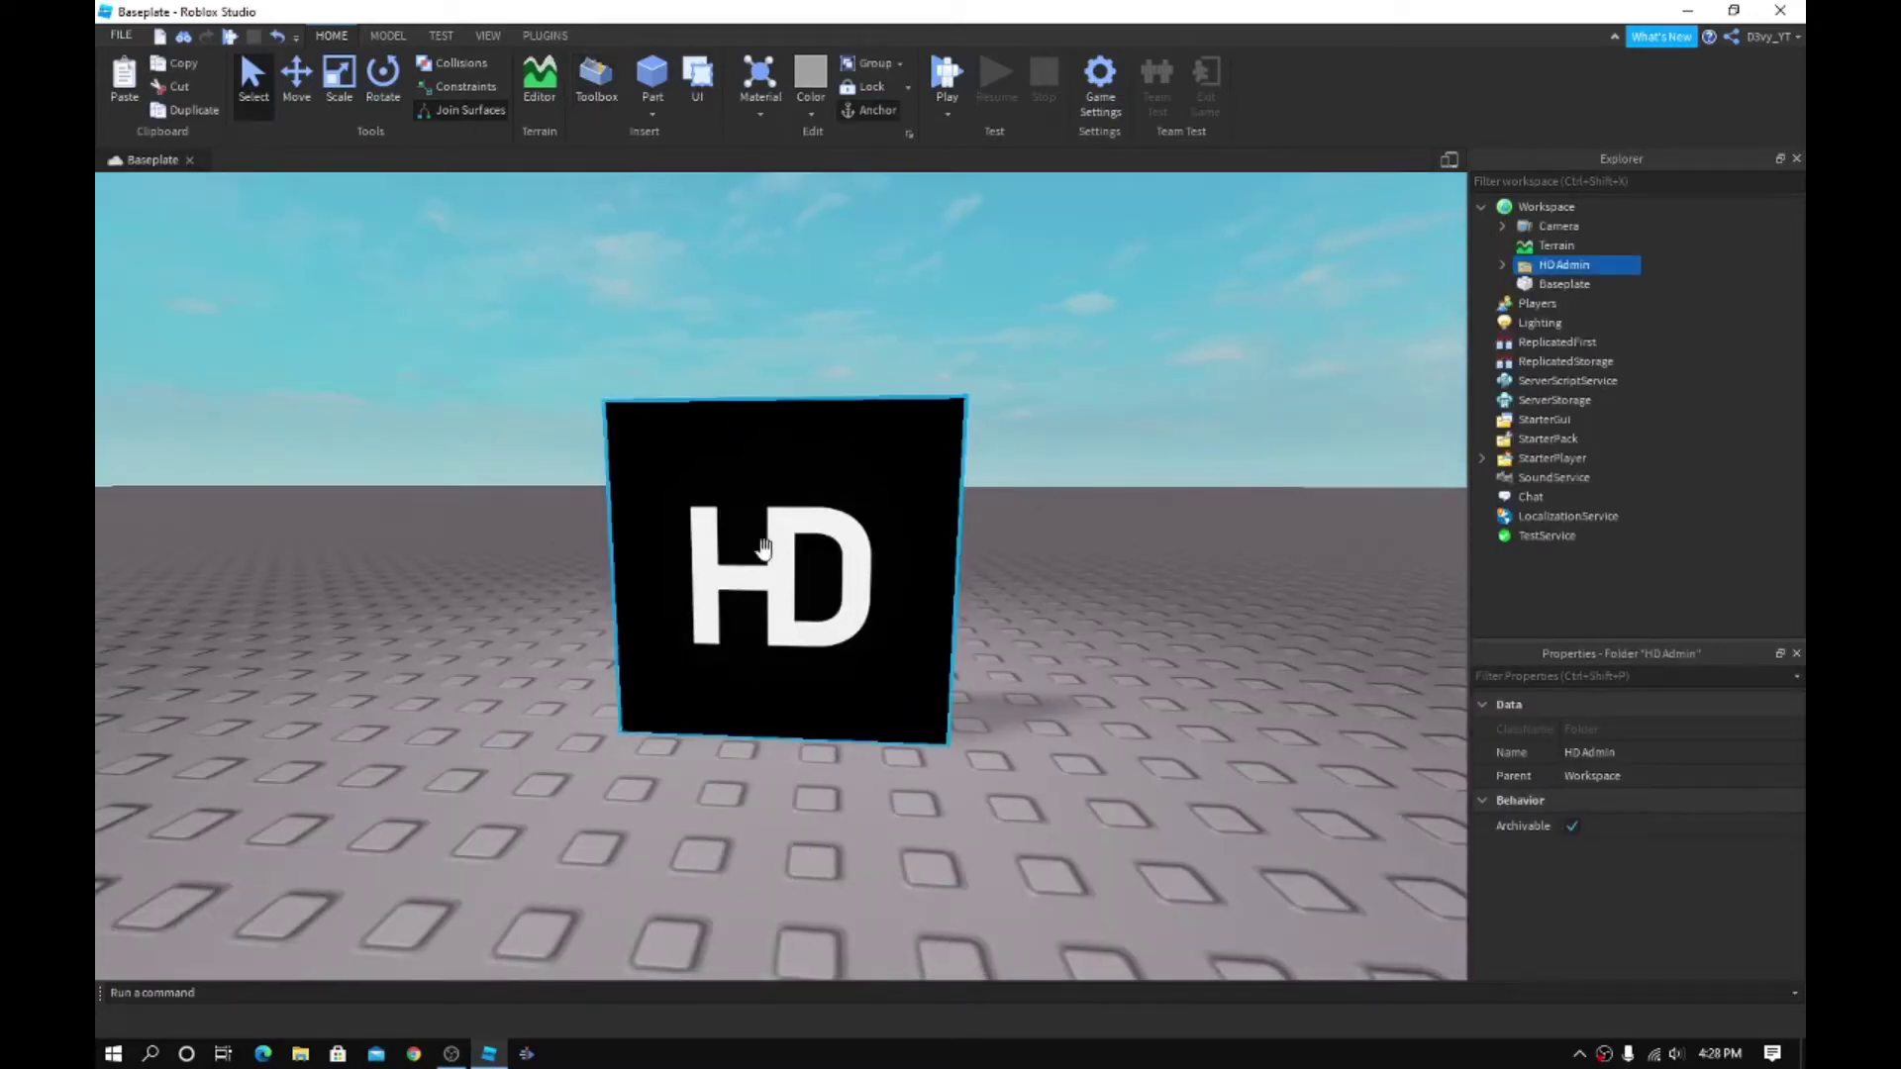
{"action": "left_click", "coordinate": [820, 518]}
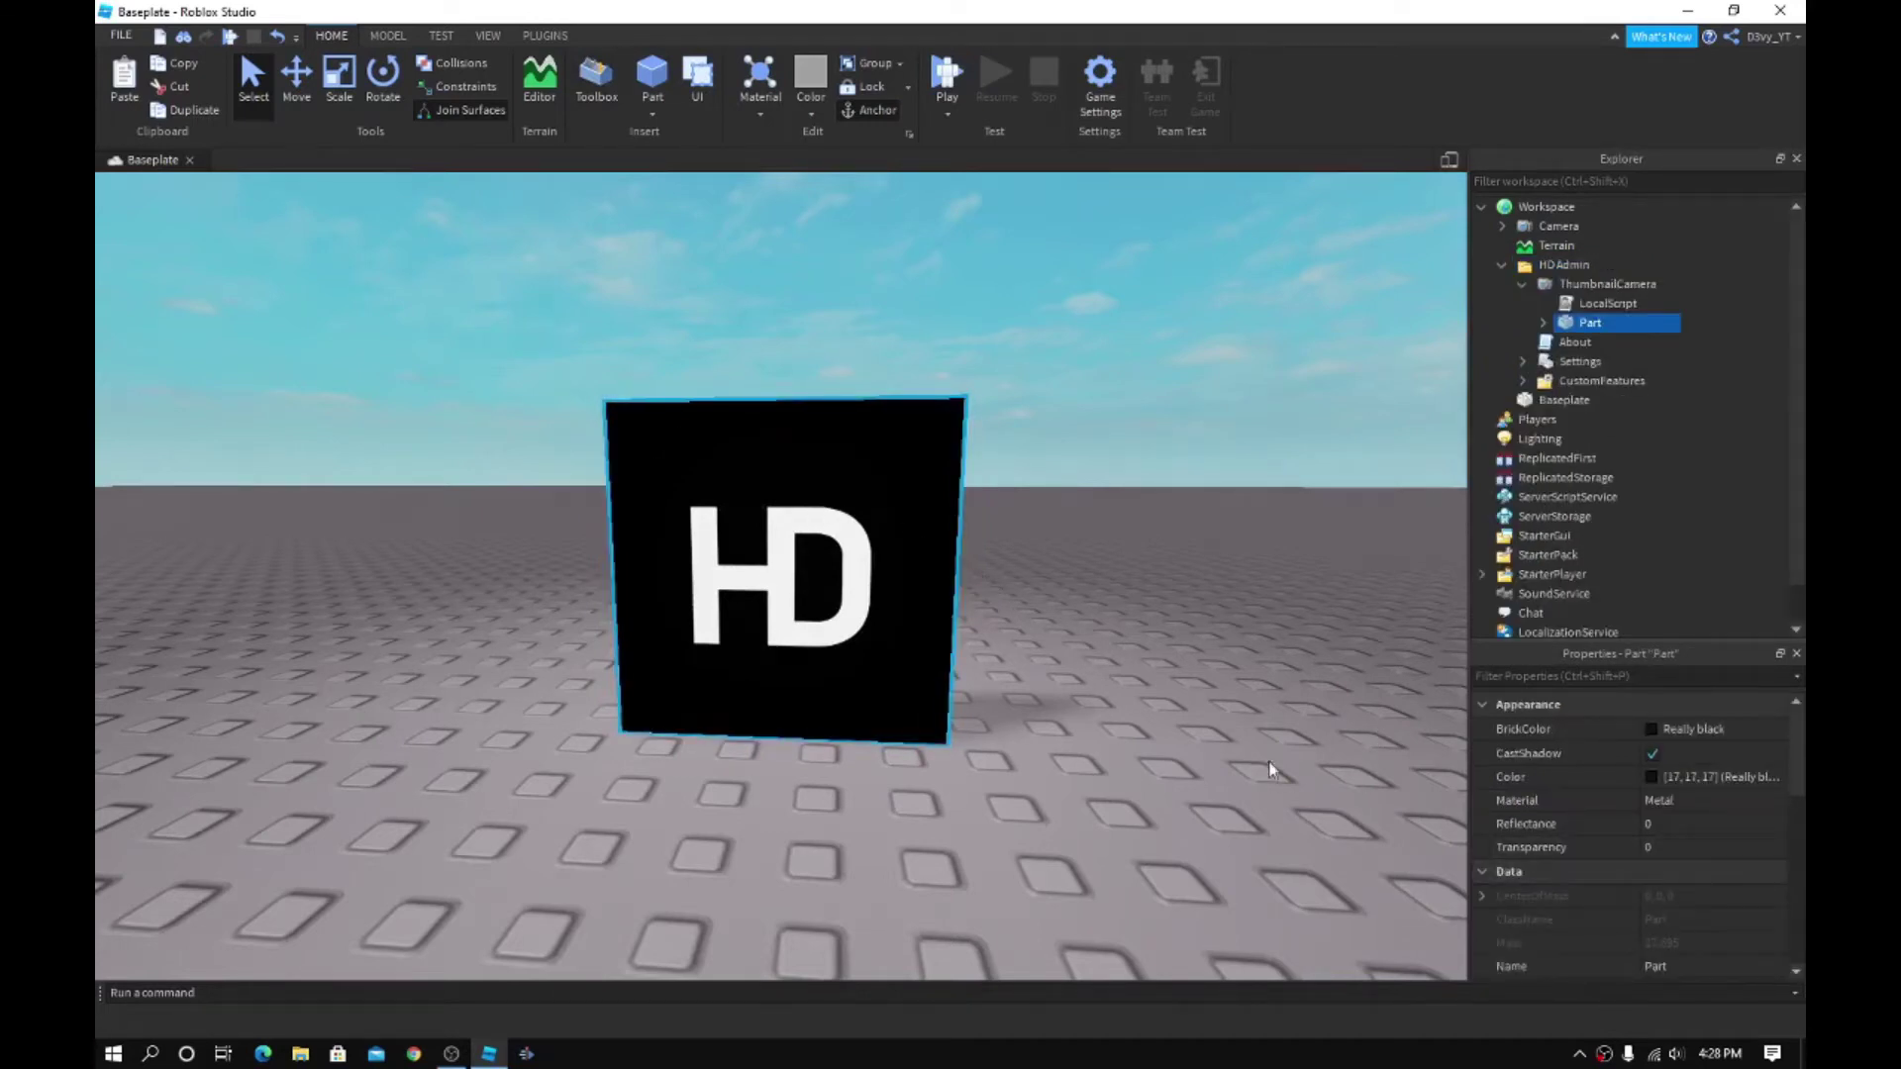
Set the ThumbnailCamera Part's Transparency to 1 and orbit around it to check.
{"action": "left_click", "coordinate": [1667, 856]}
{"action": "type", "text": "1"}
{"action": "key", "text": "Return"}
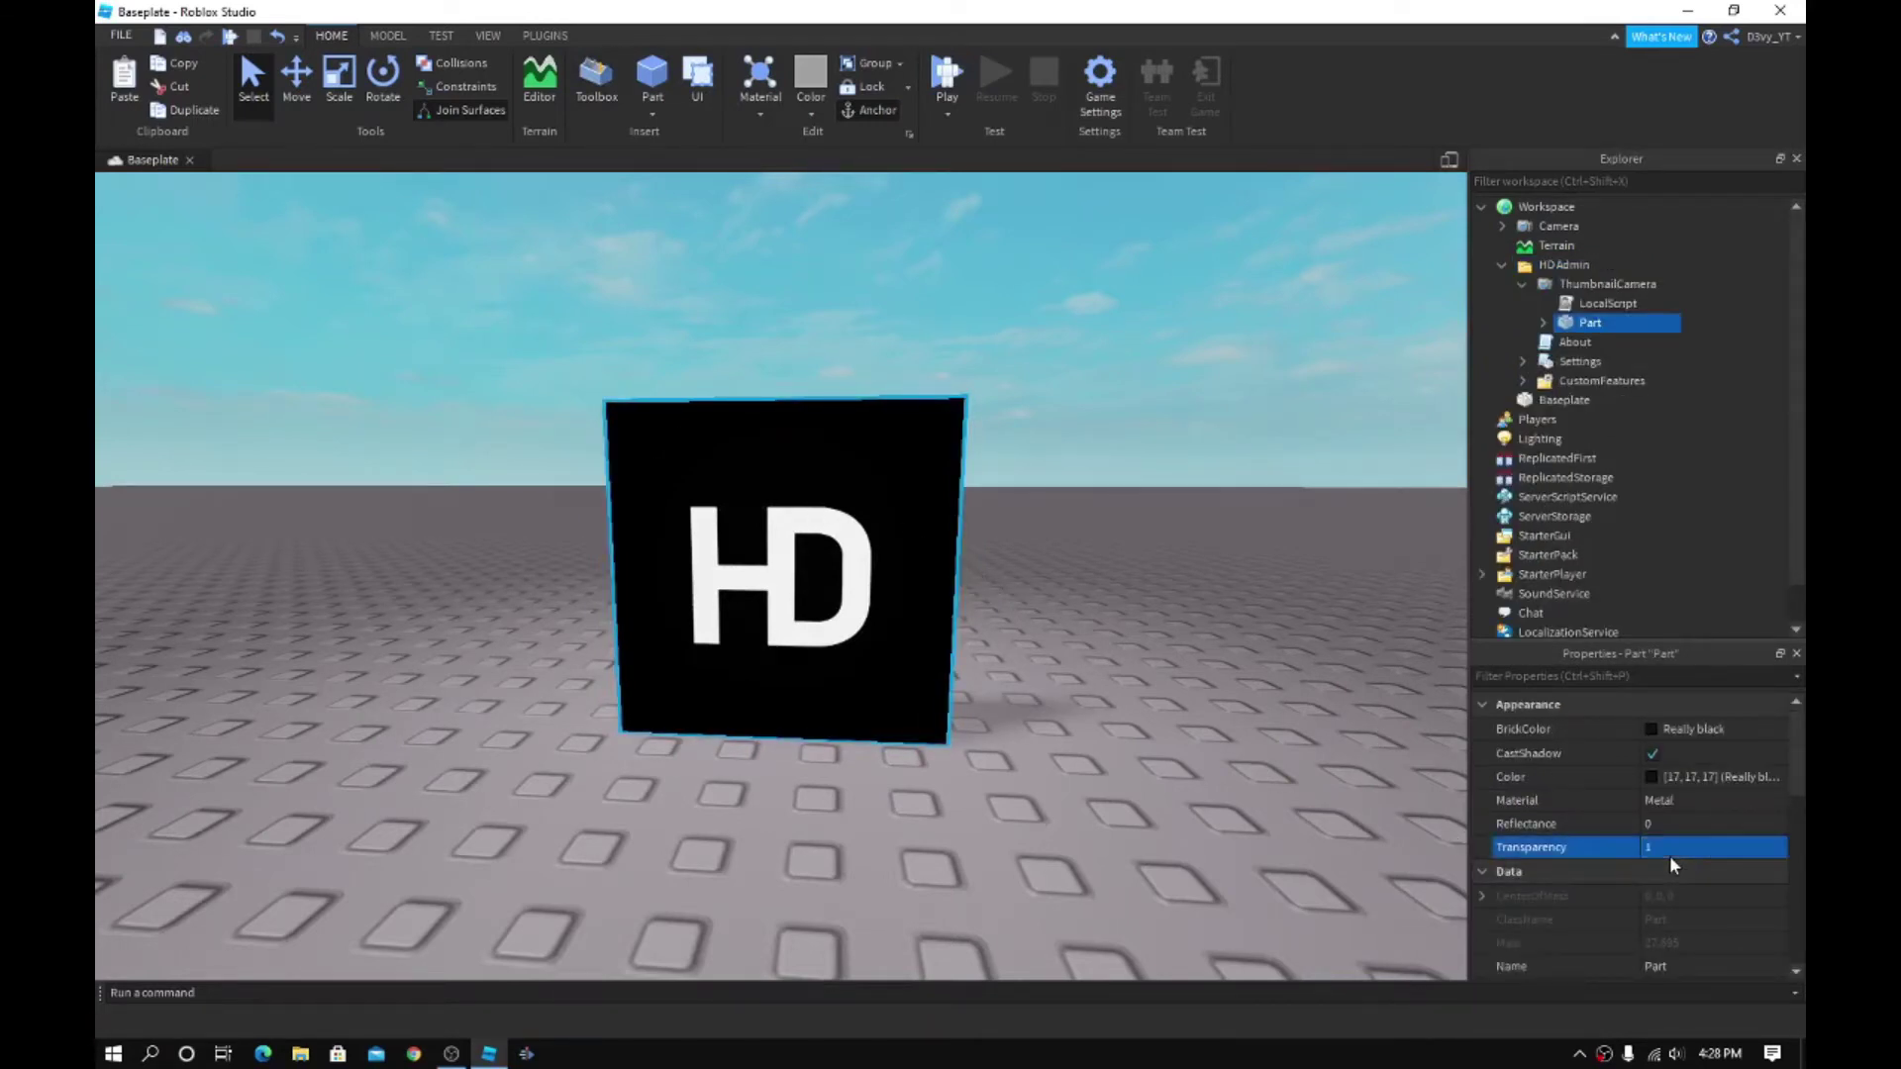
{"action": "key", "text": "ctrl+z"}
{"action": "left_click", "coordinate": [1592, 286]}
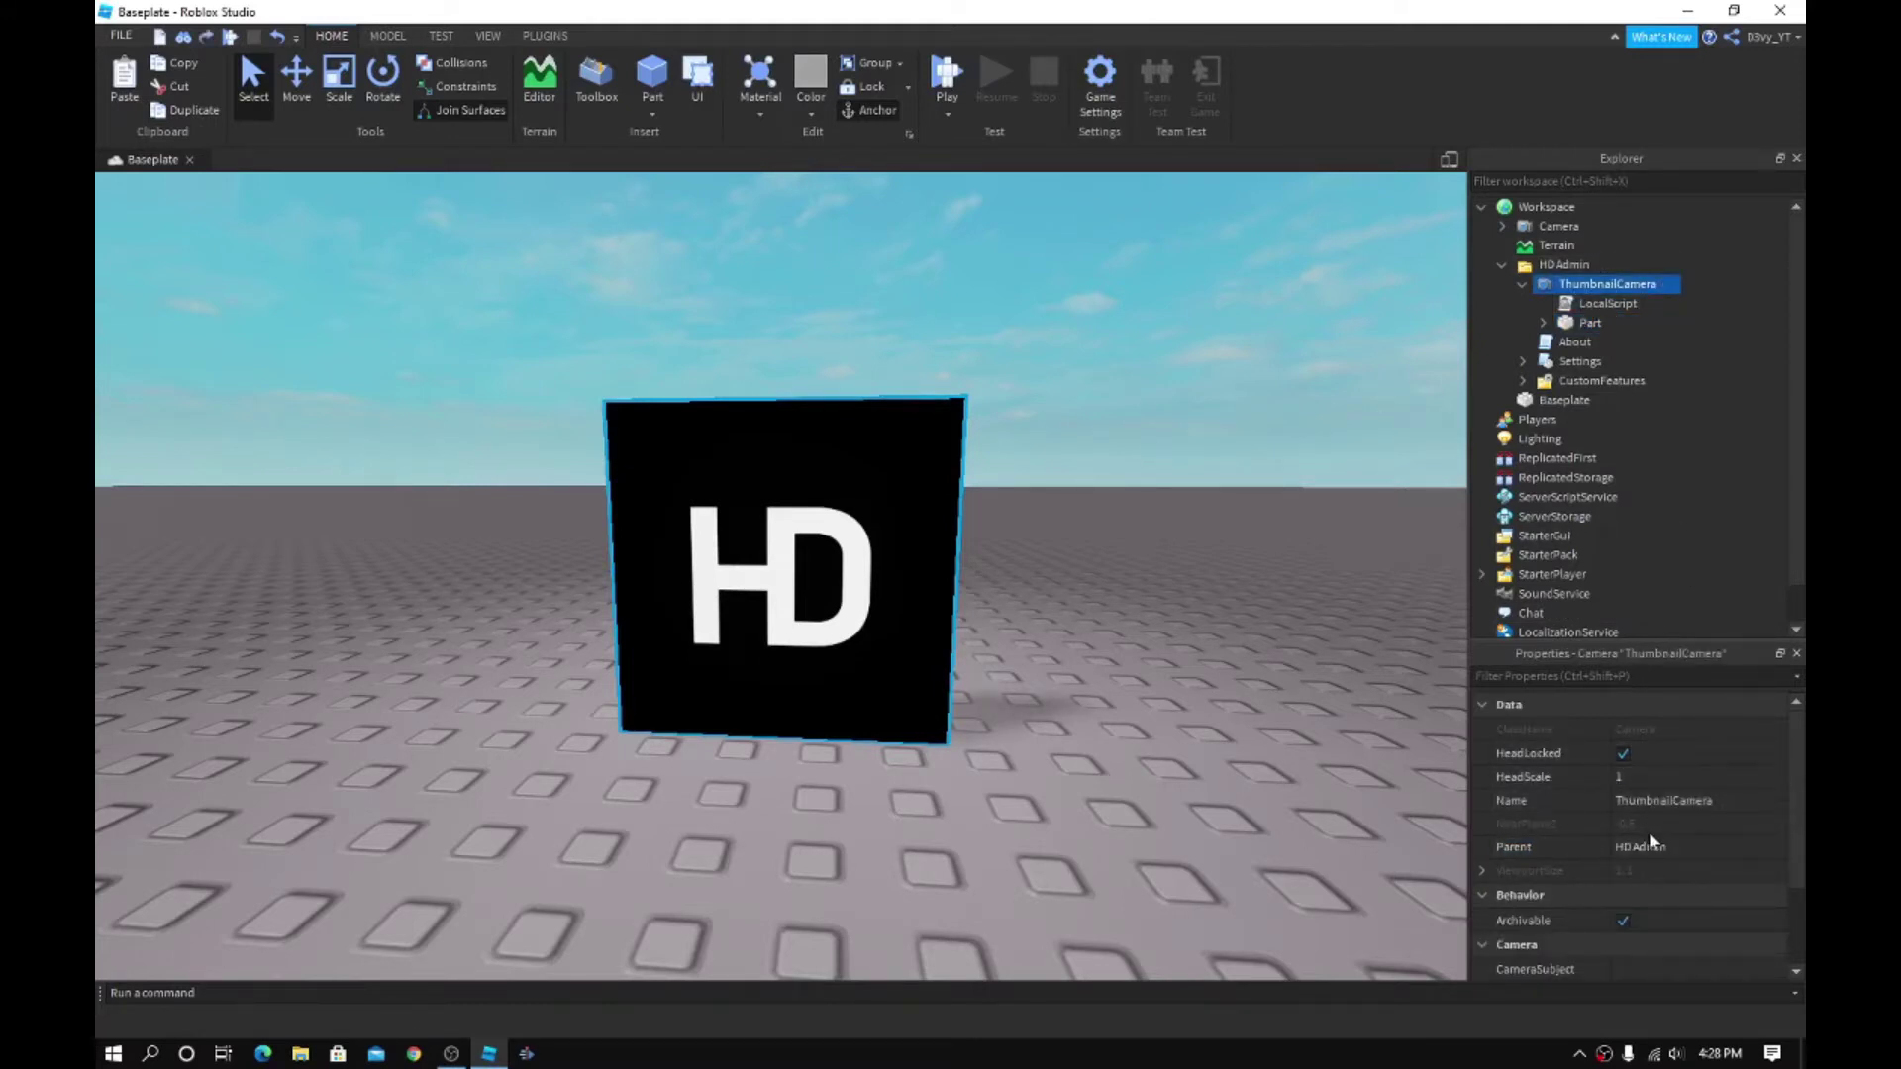
{"action": "left_click", "coordinate": [1590, 323]}
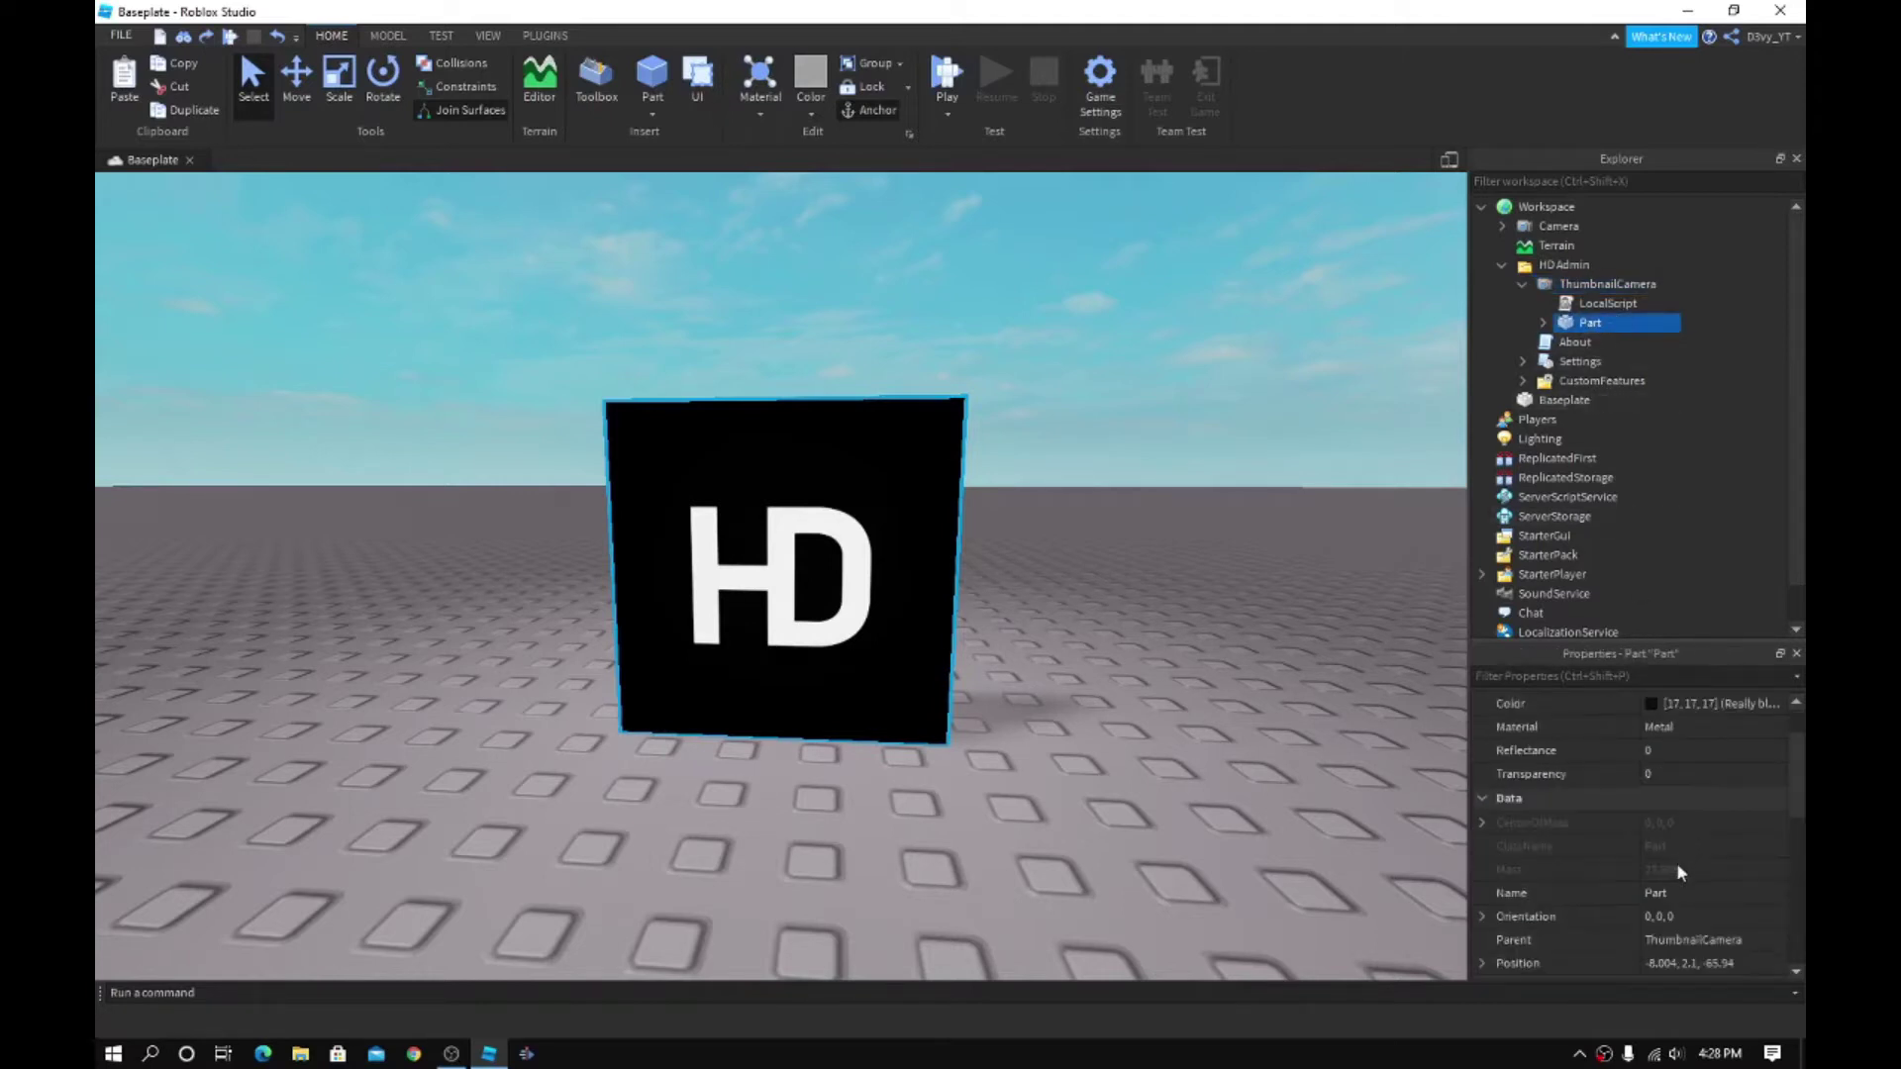
{"action": "left_click", "coordinate": [1674, 774]}
{"action": "type", "text": "1"}
{"action": "key", "text": "Return"}
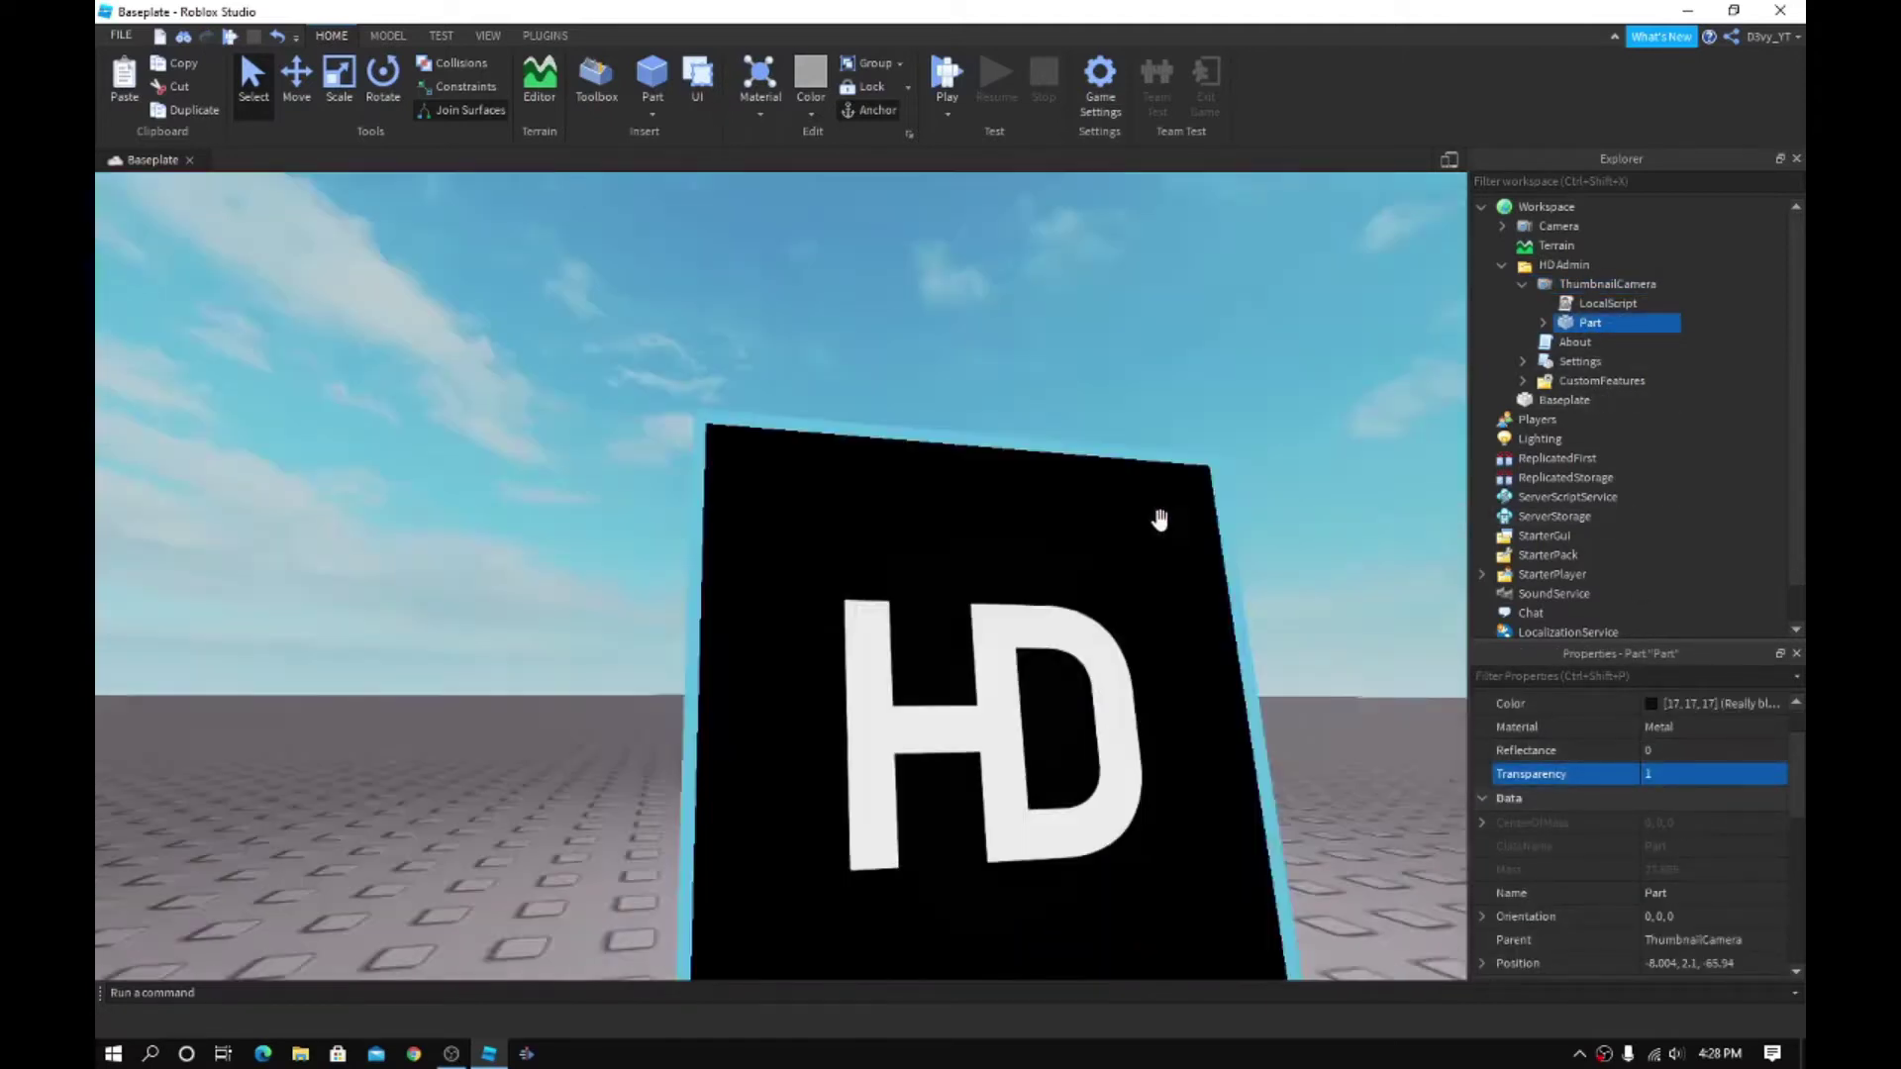
{"action": "right_click_drag", "start_coordinate": [1151, 518], "coordinate": [1161, 518]}
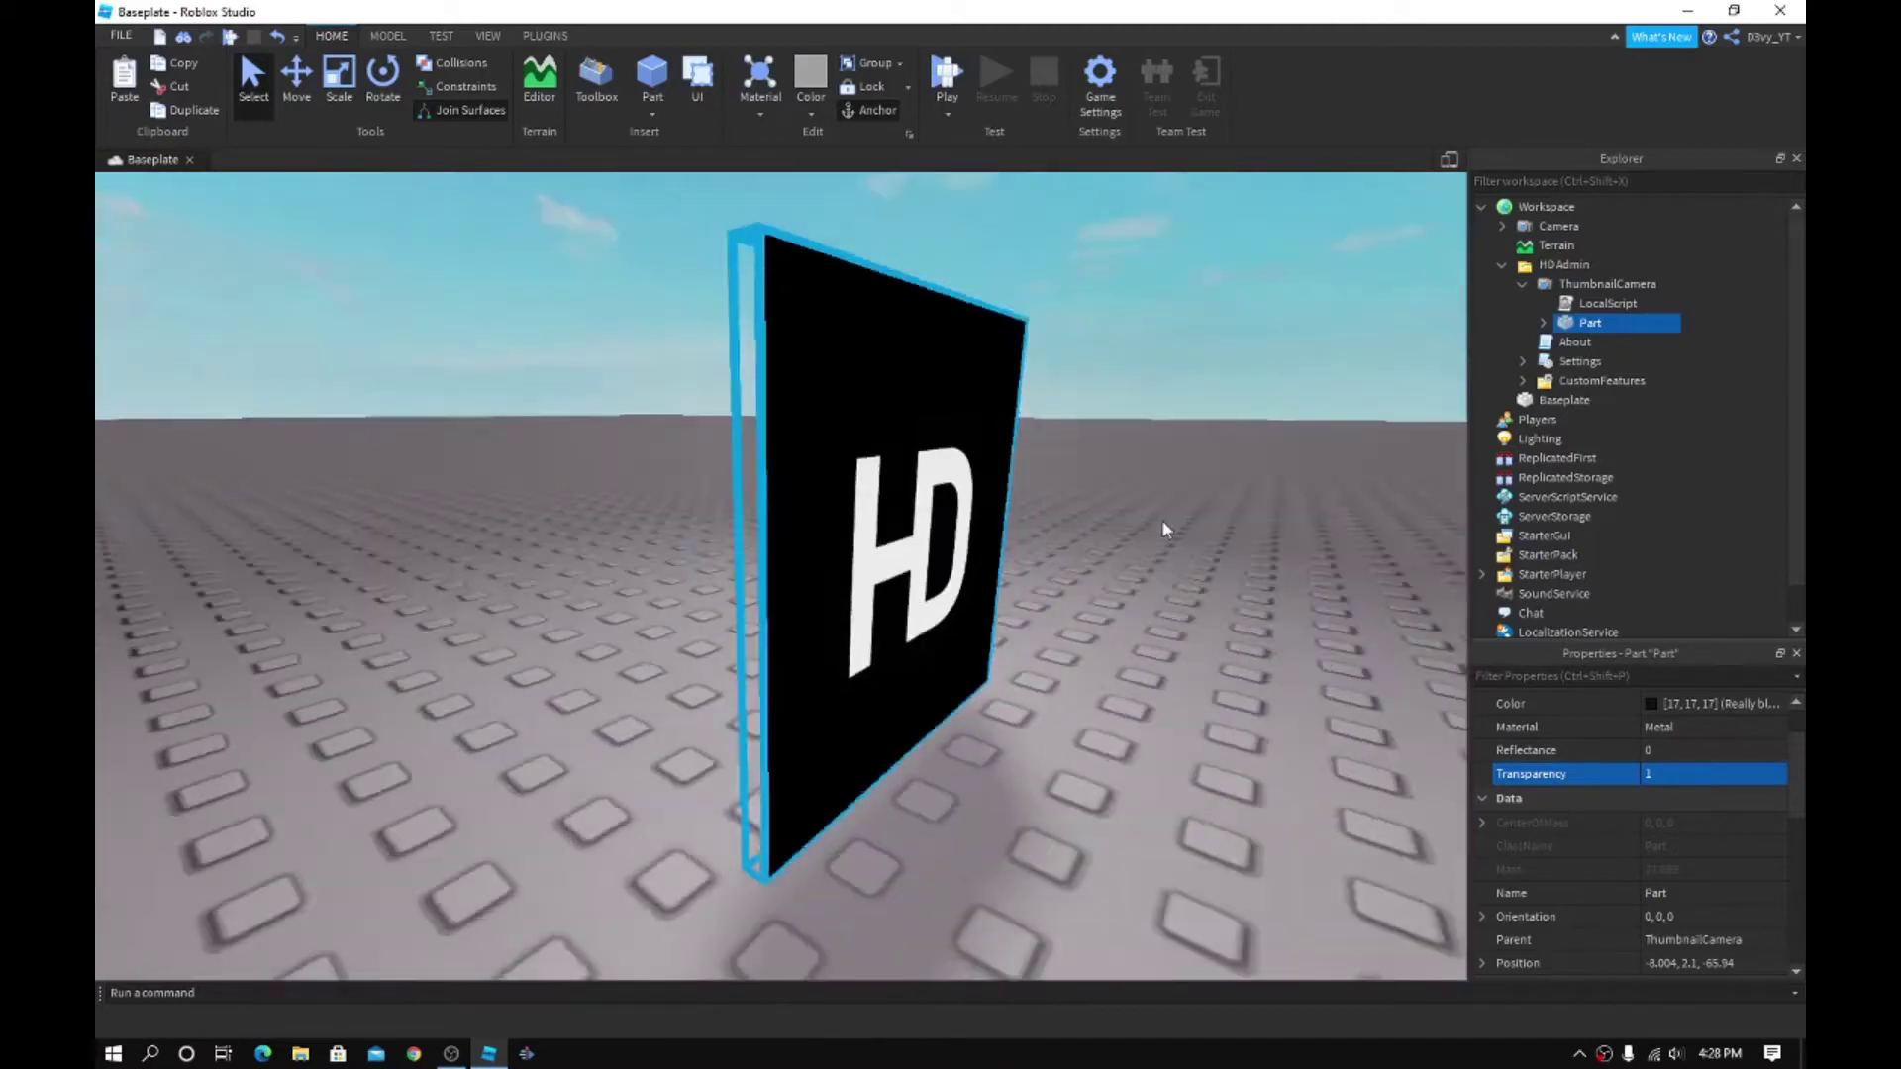
{"action": "right_click_drag", "start_coordinate": [1162, 518], "coordinate": [1162, 520]}
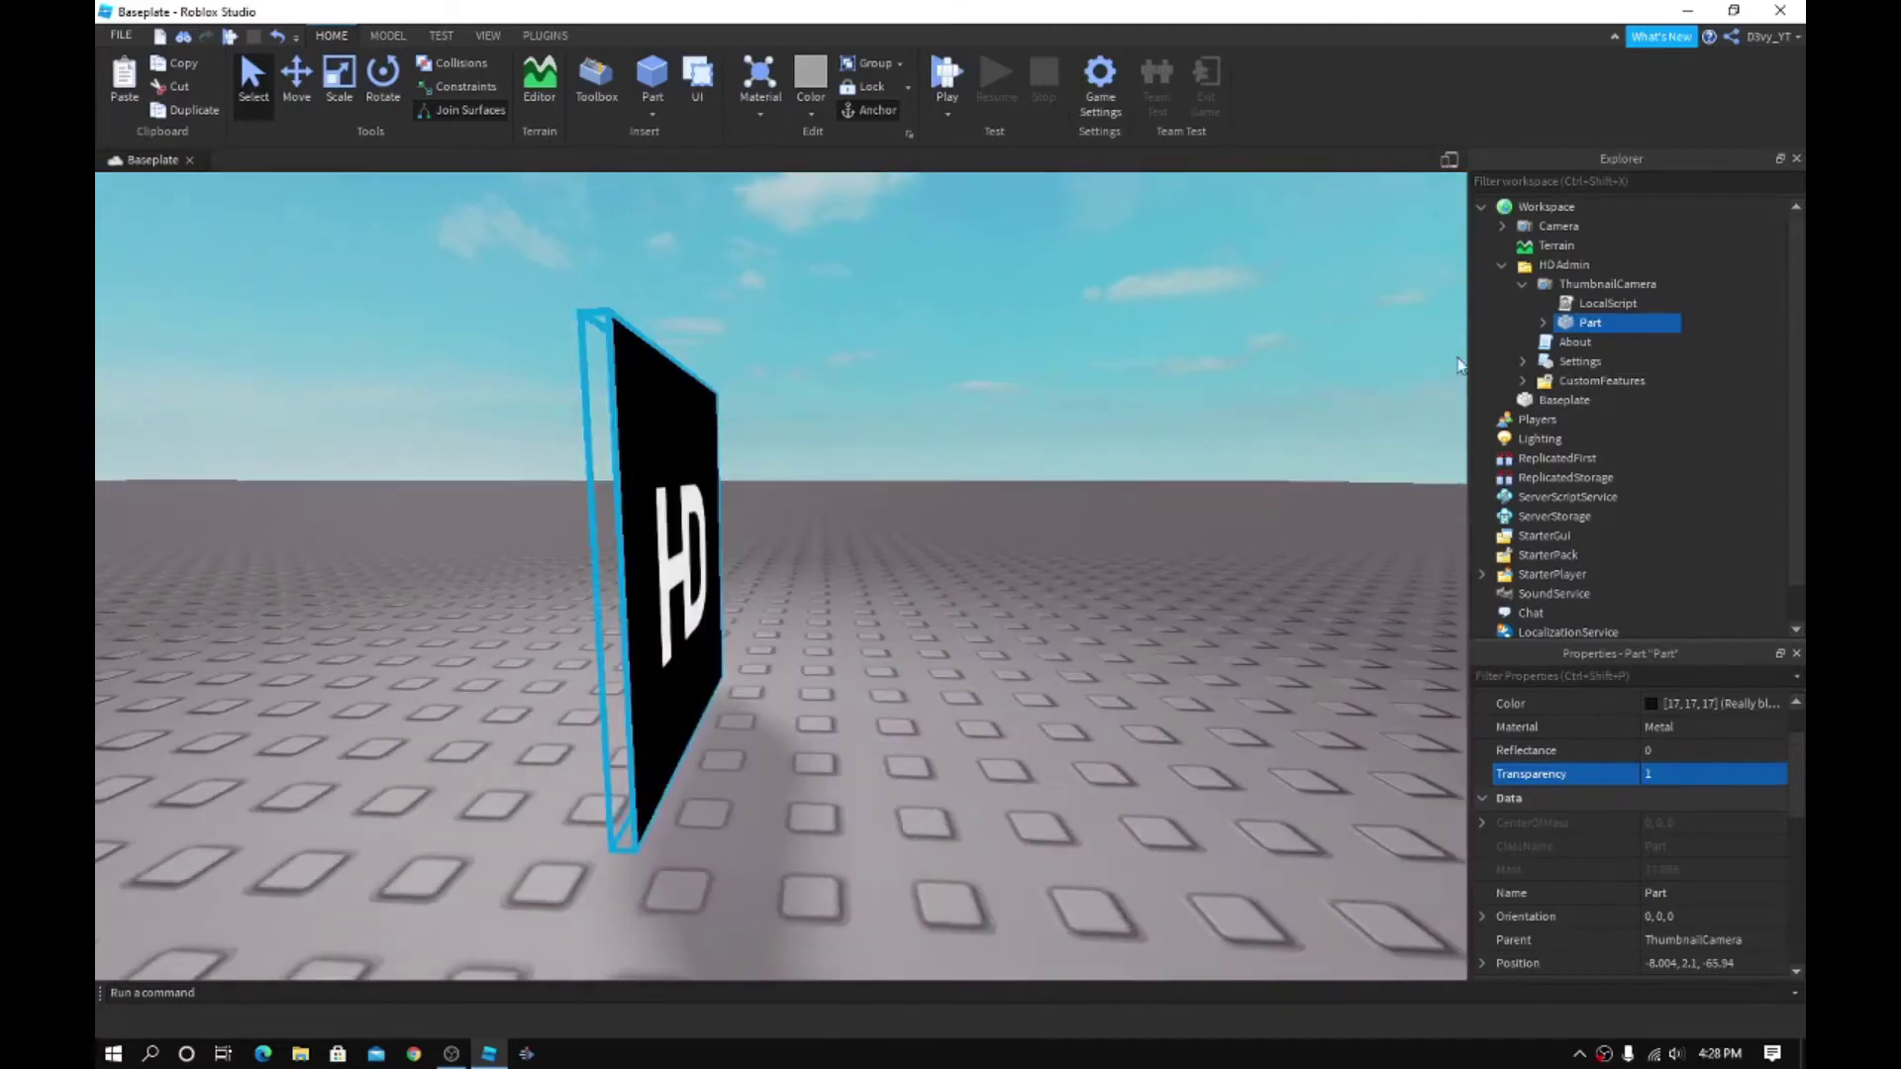
{"action": "key", "text": "s"}
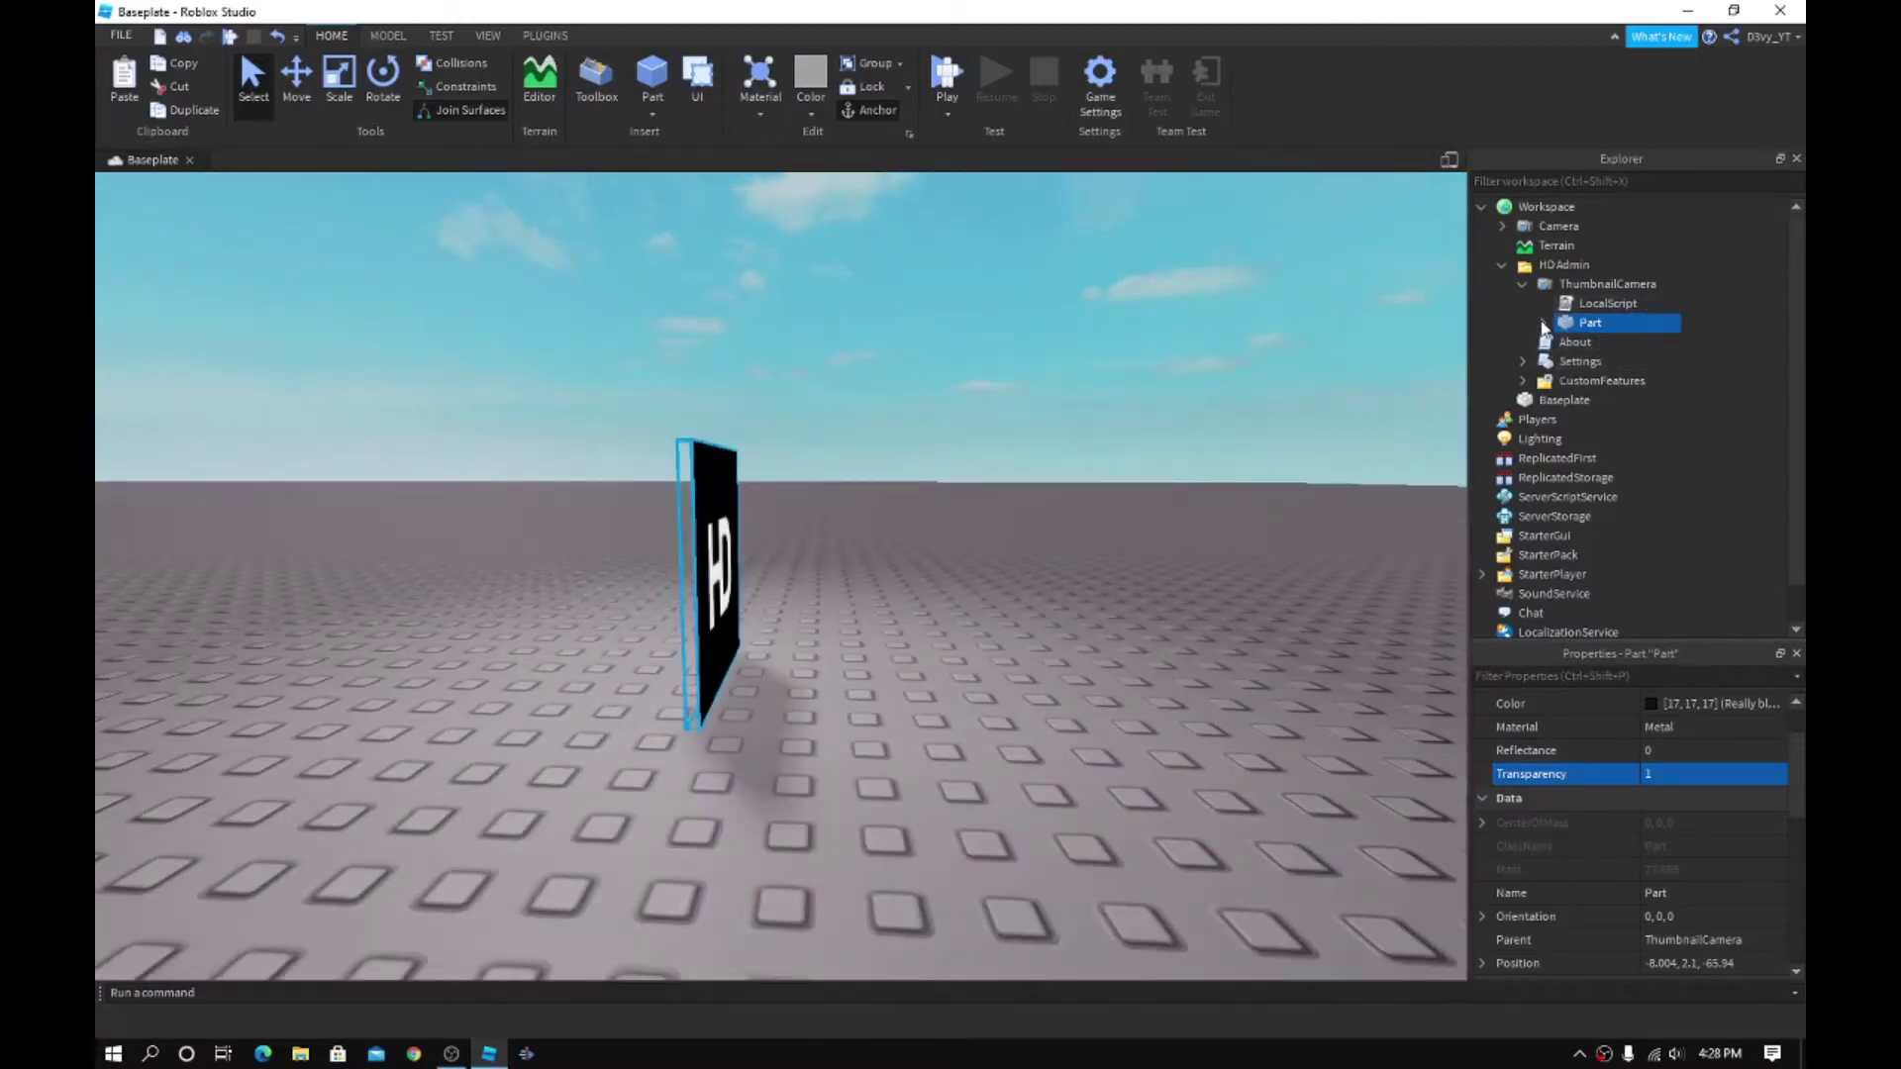
{"action": "left_click", "coordinate": [1544, 321]}
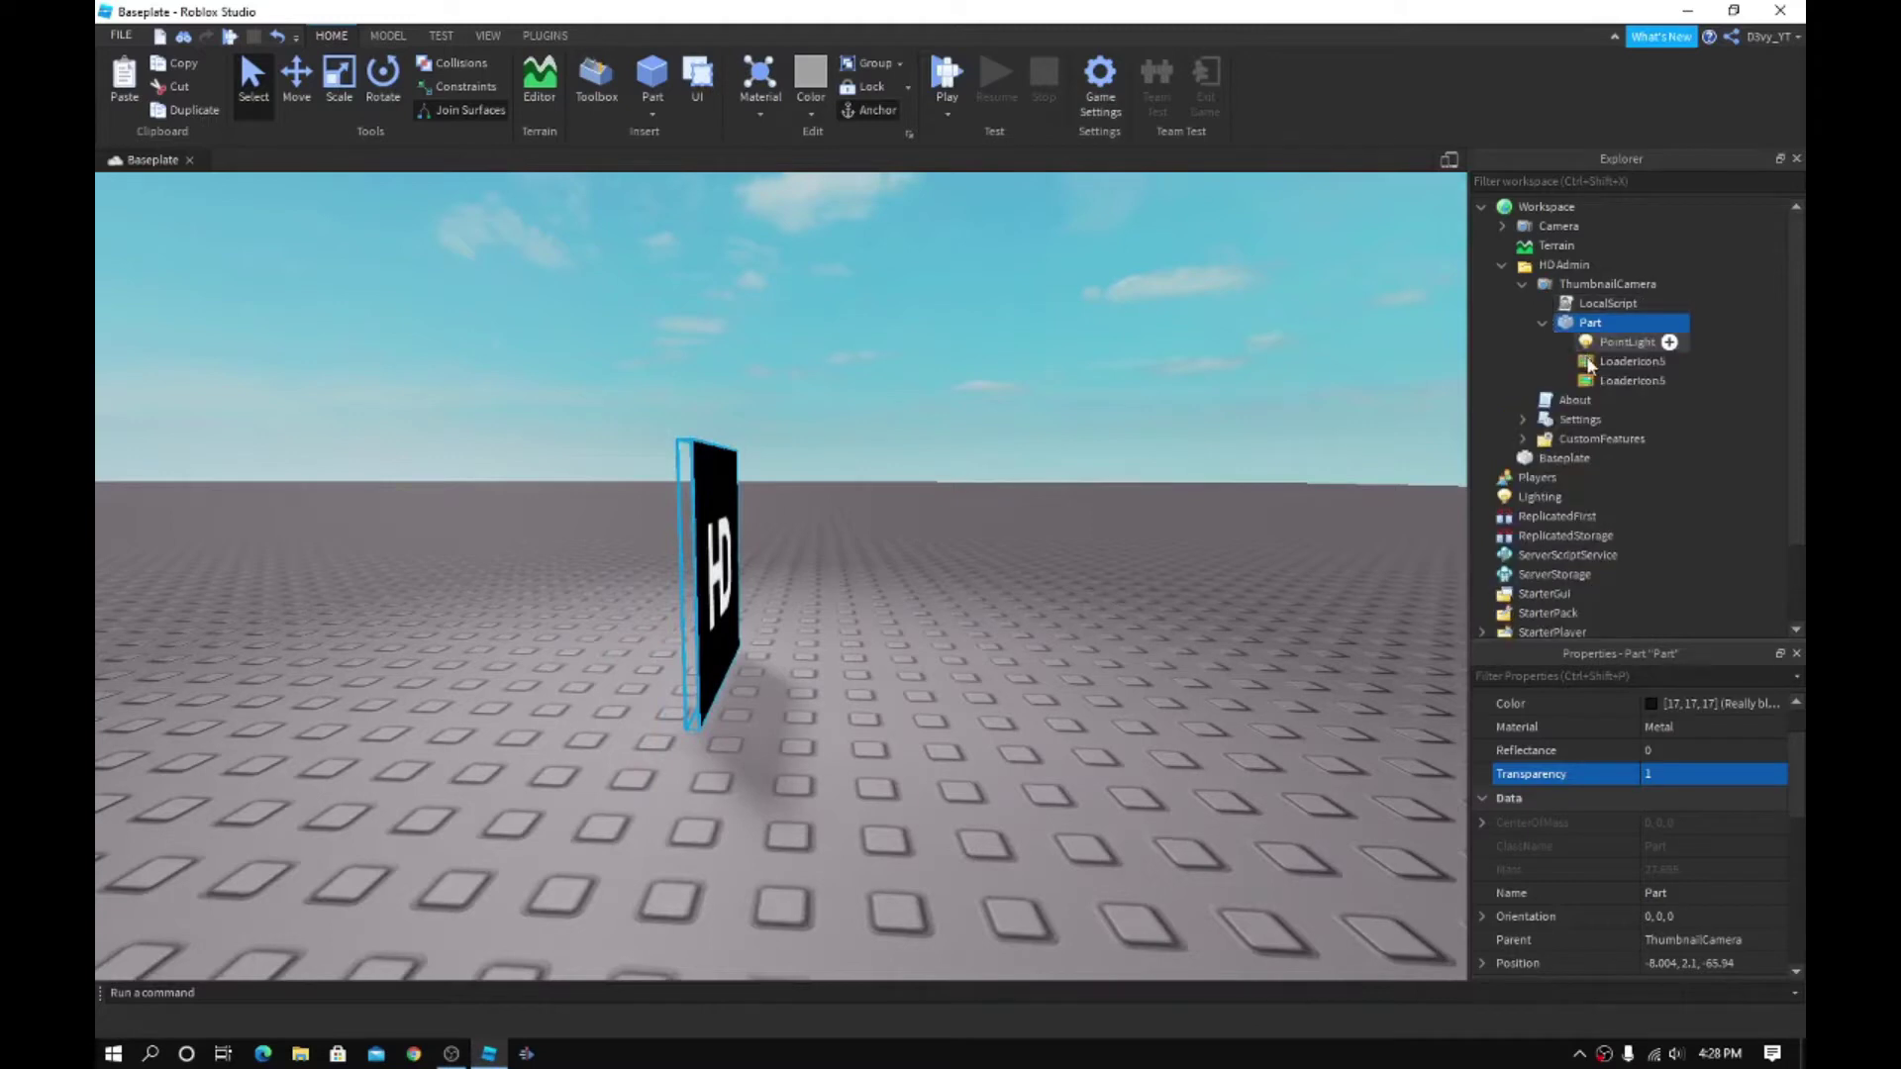
Delete both LoaderIcon5 decals and the PointLight from the ThumbnailCamera Part.
{"action": "left_click", "coordinate": [1611, 363]}
{"action": "left_click", "coordinate": [1602, 382], "text": "ctrl"}
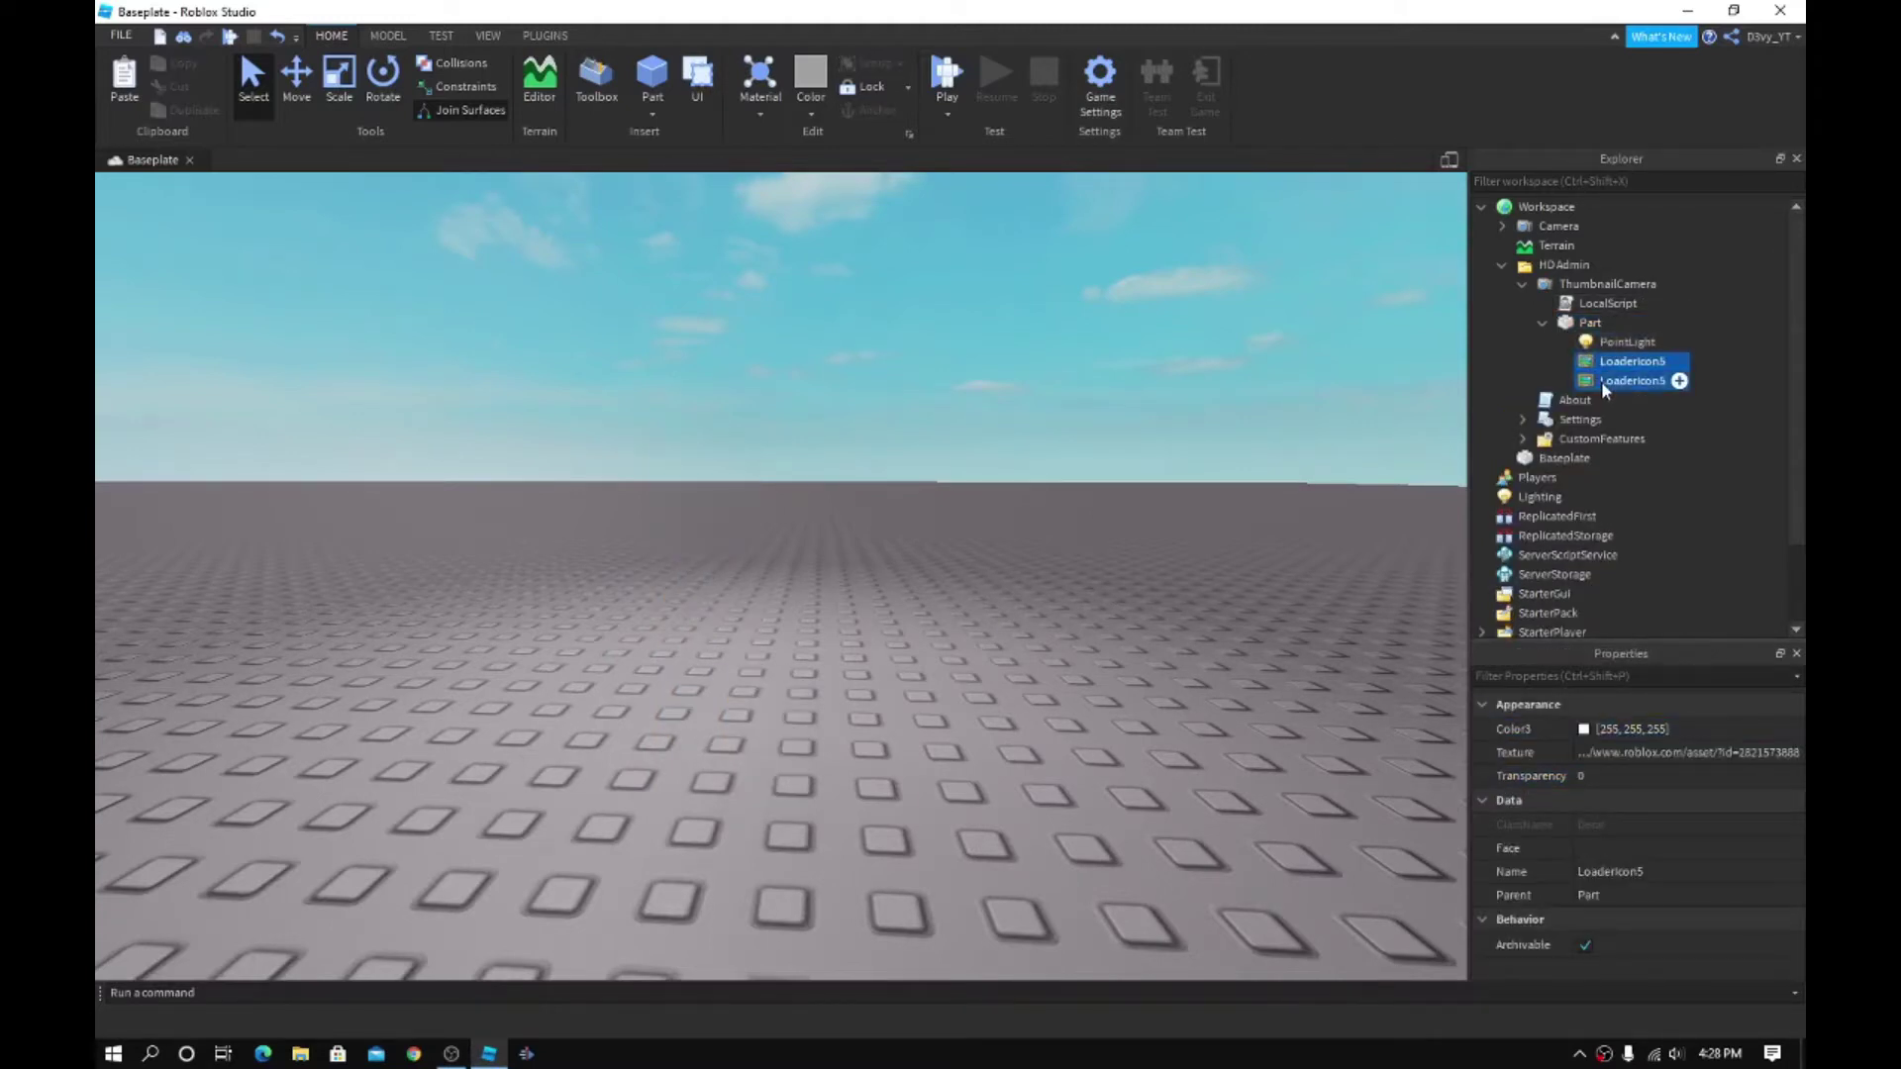
{"action": "key", "text": "Delete"}
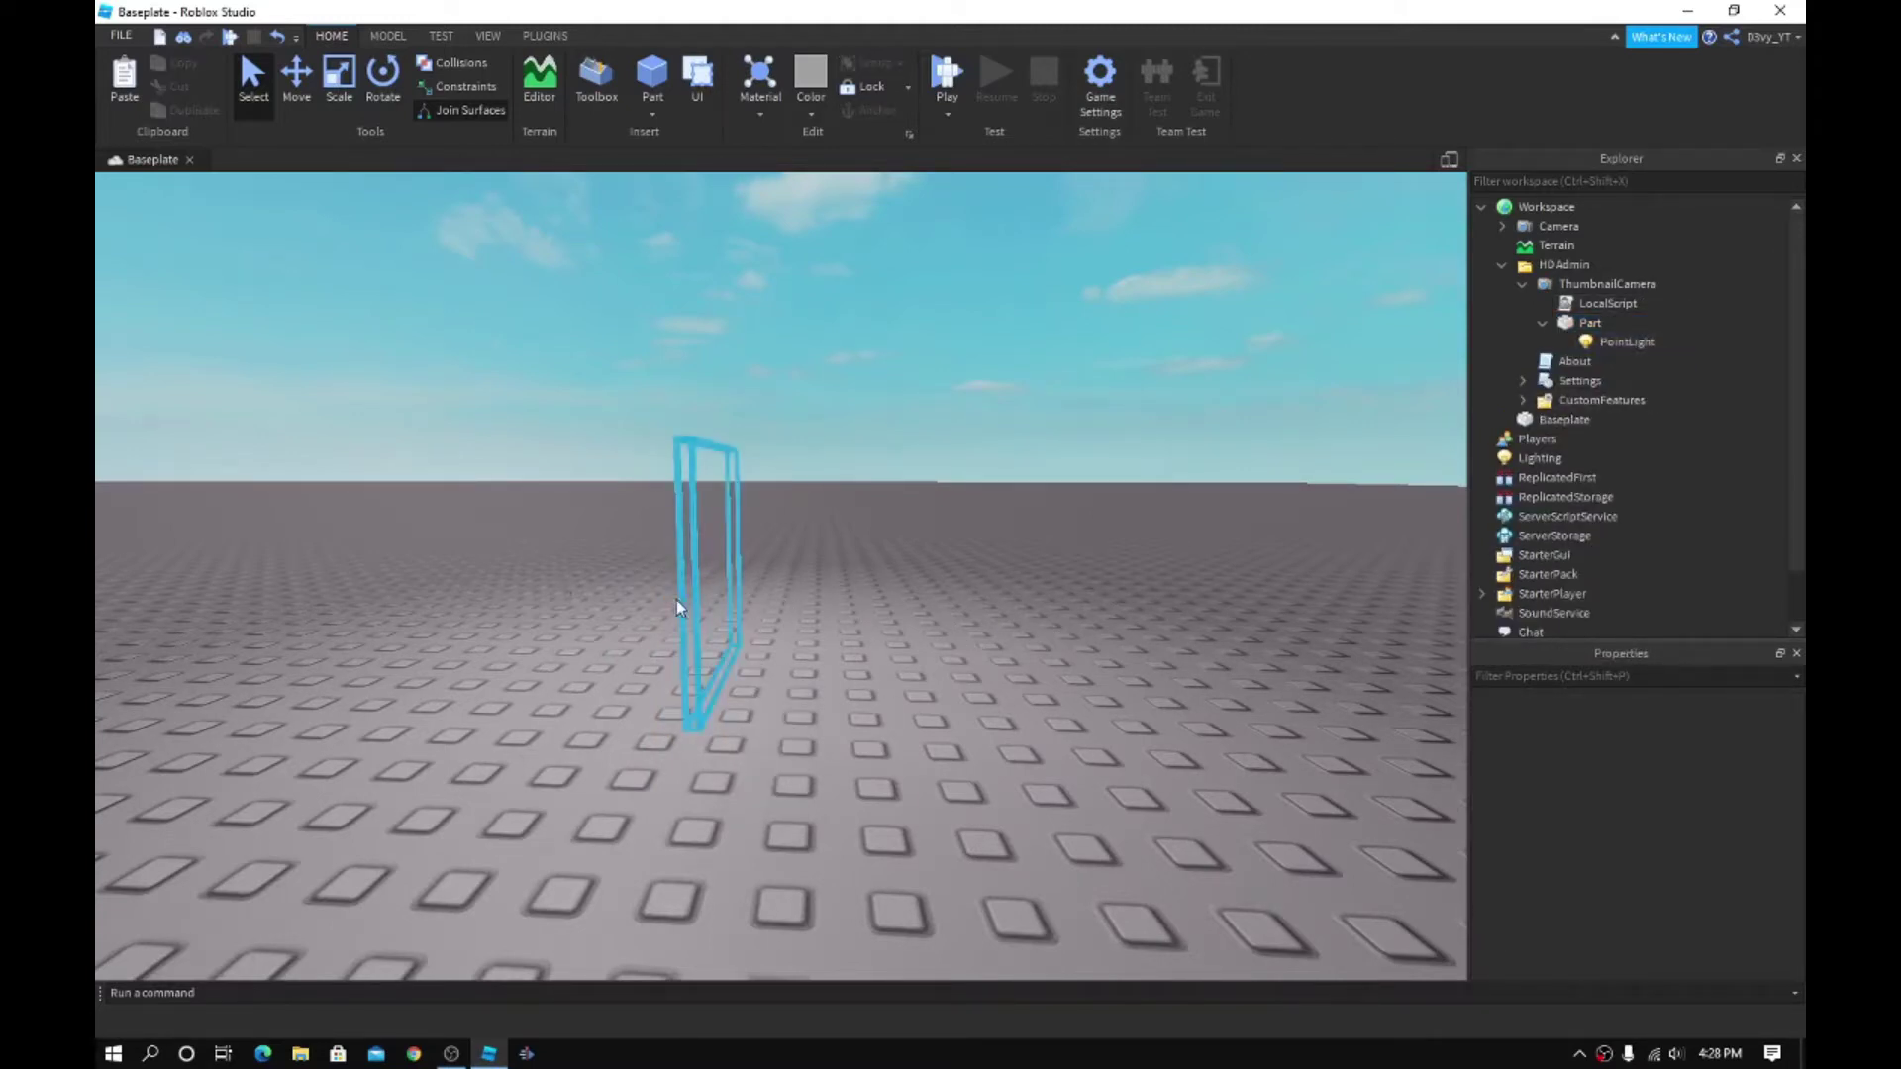
{"action": "left_click", "coordinate": [1542, 323]}
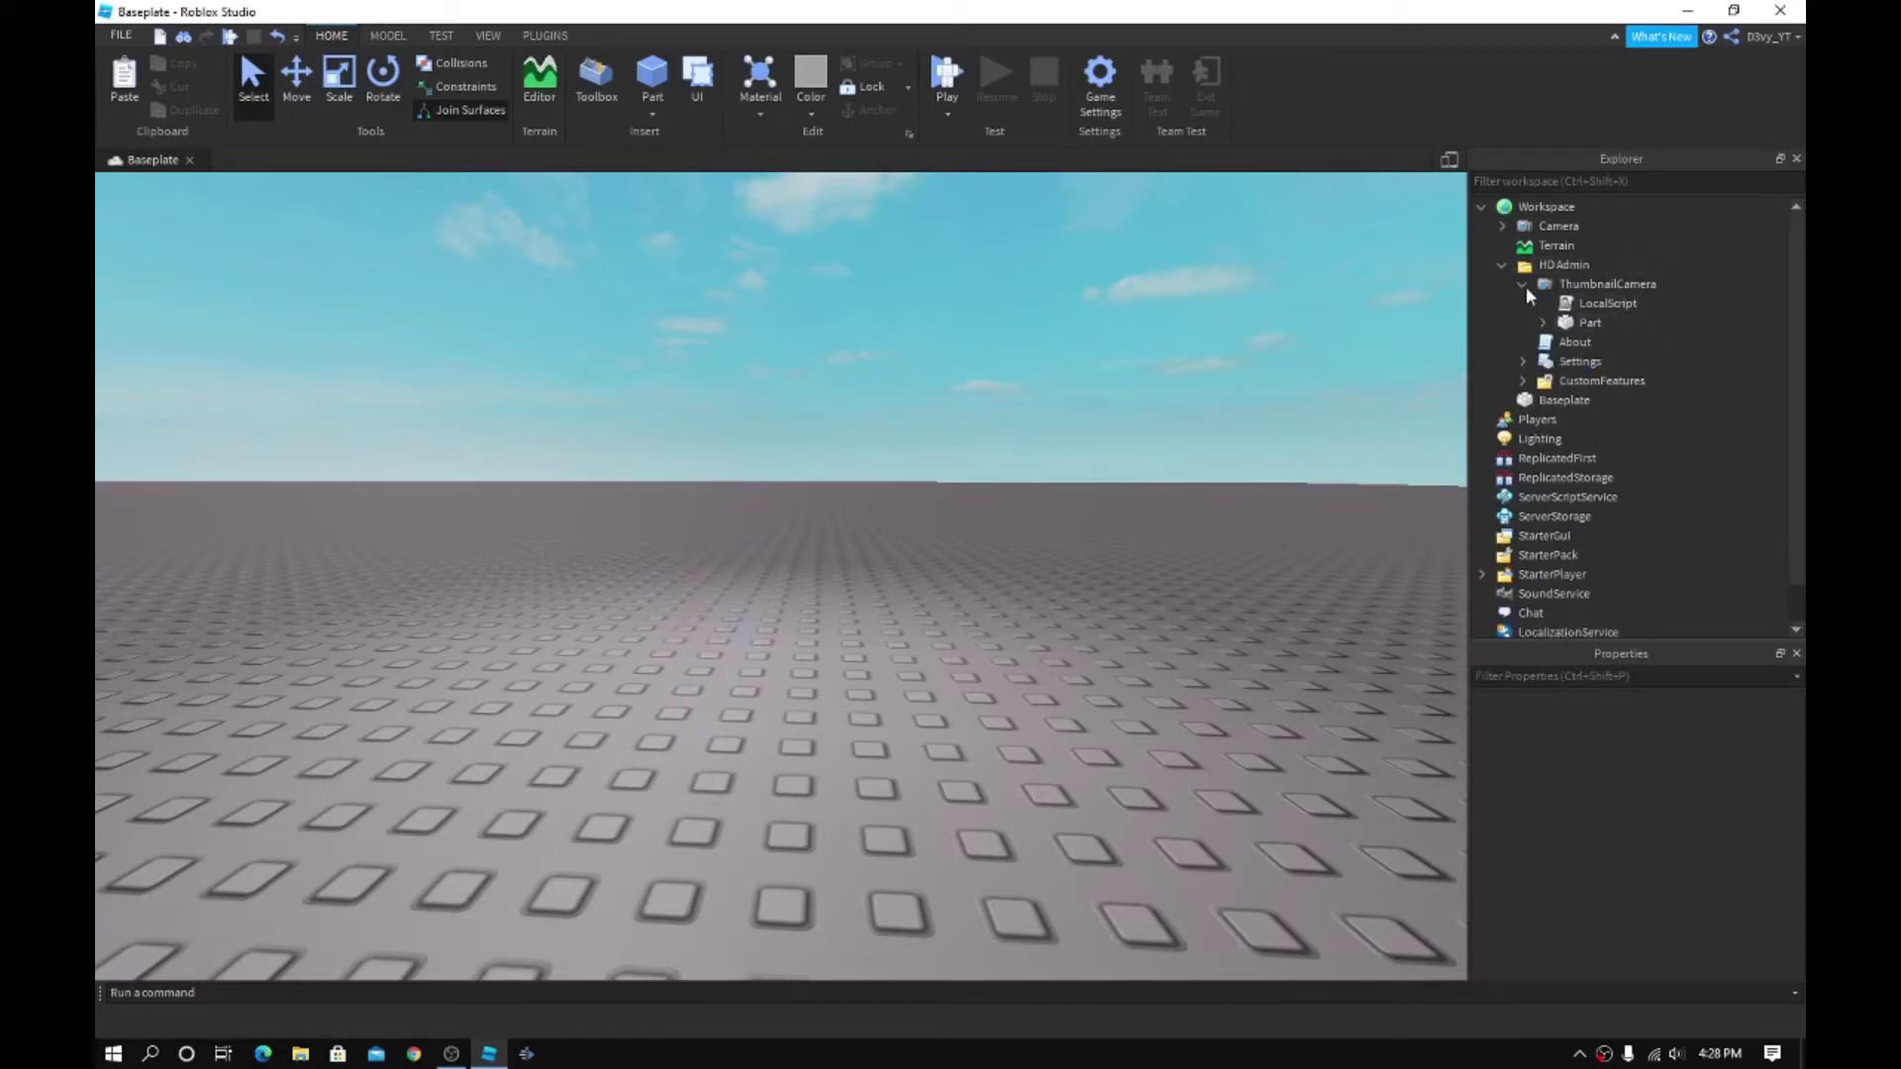
{"action": "left_click", "coordinate": [1512, 283]}
{"action": "mouse_move", "coordinate": [1224, 434]}
{"action": "right_mouse_down"}
{"action": "mouse_move", "coordinate": [1401, 426]}
{"action": "mouse_move", "coordinate": [1413, 472]}
{"action": "right_mouse_up"}
{"action": "left_click", "coordinate": [1502, 264]}
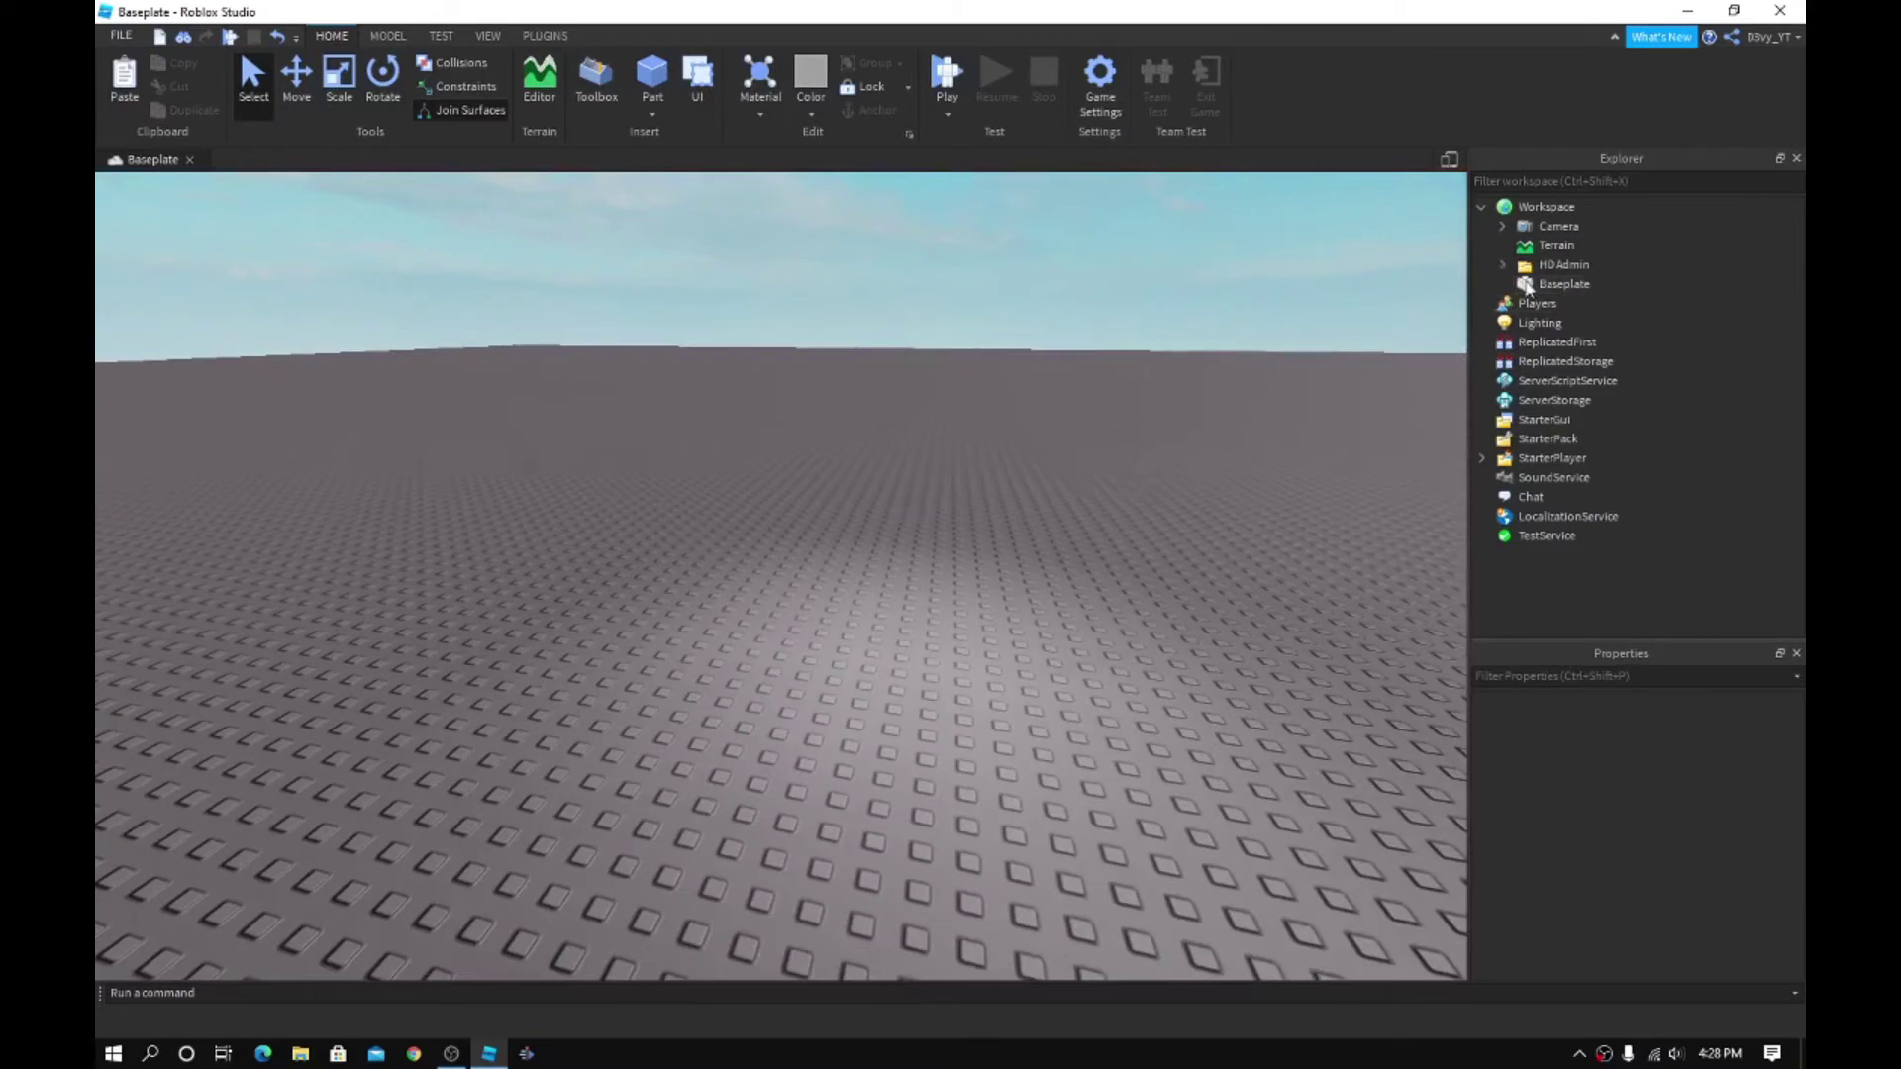
{"action": "left_click", "coordinate": [1523, 284]}
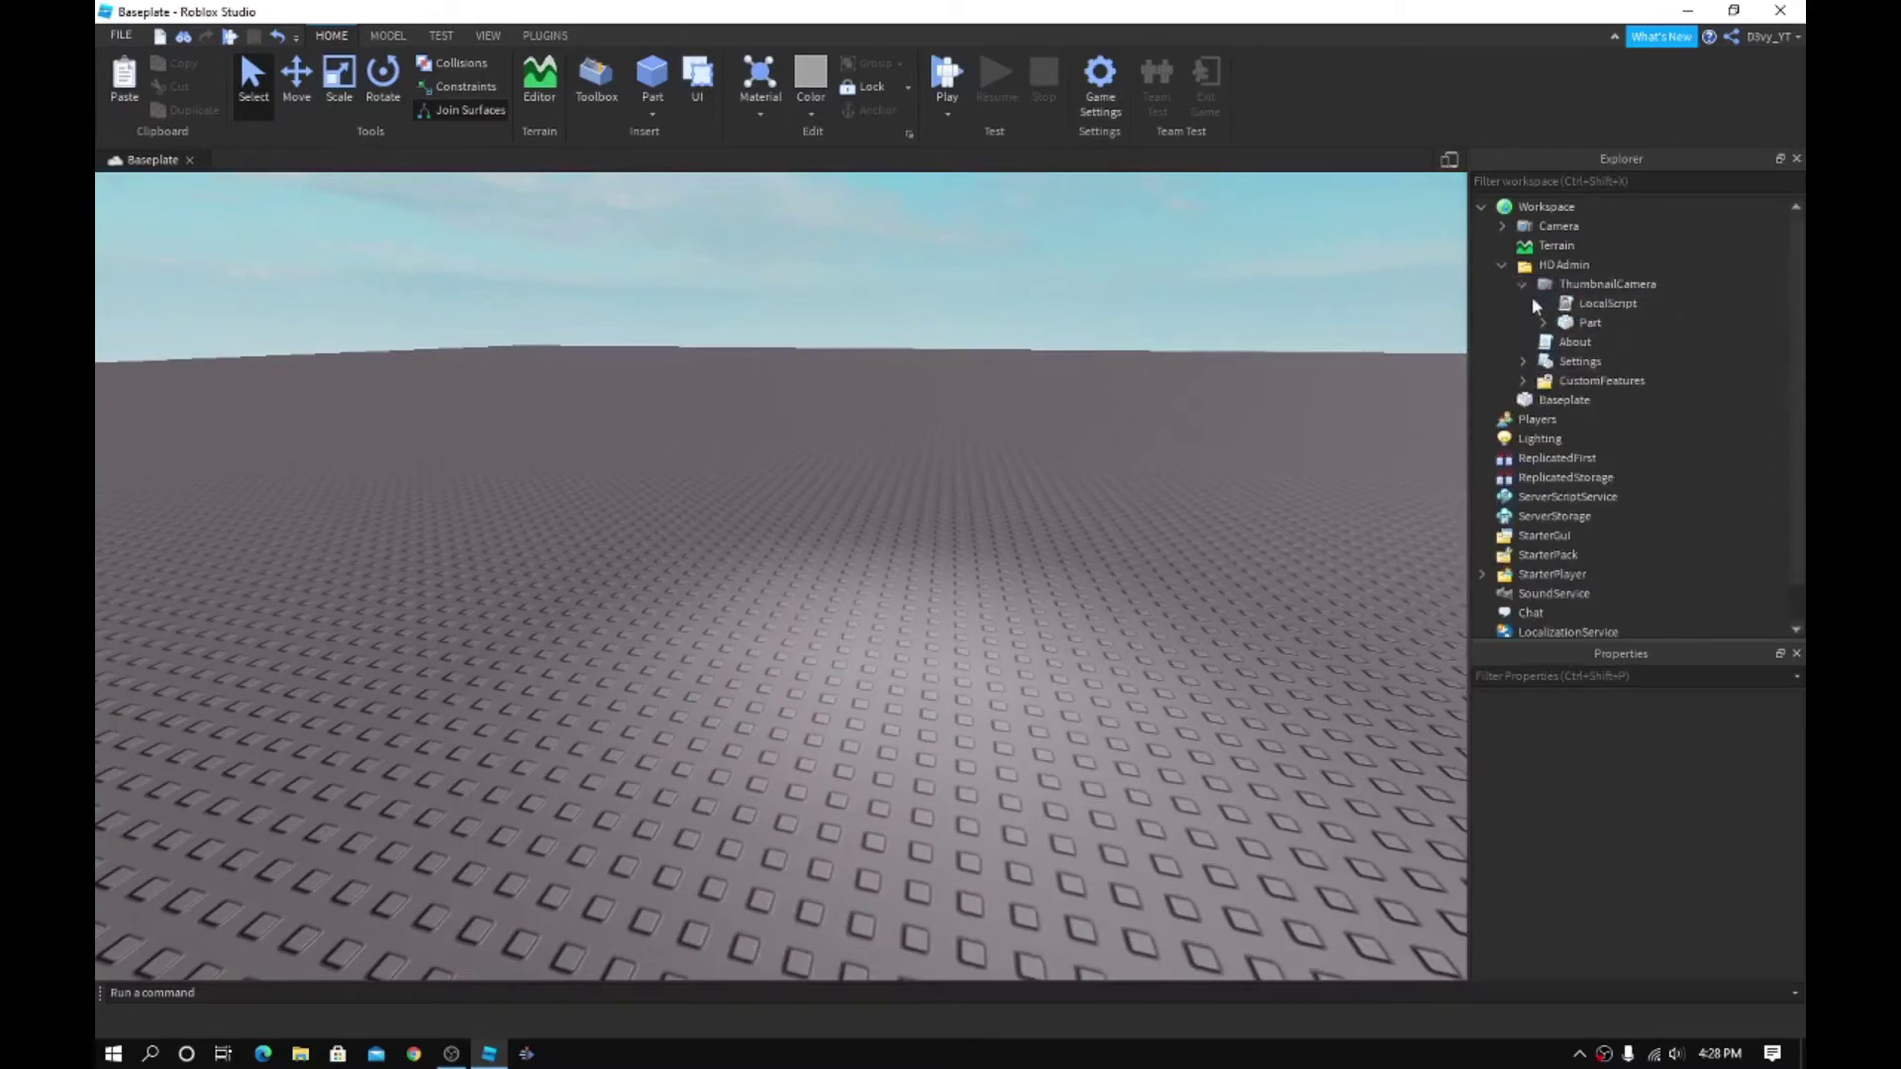
{"action": "left_click", "coordinate": [1590, 322]}
{"action": "left_click", "coordinate": [1587, 344]}
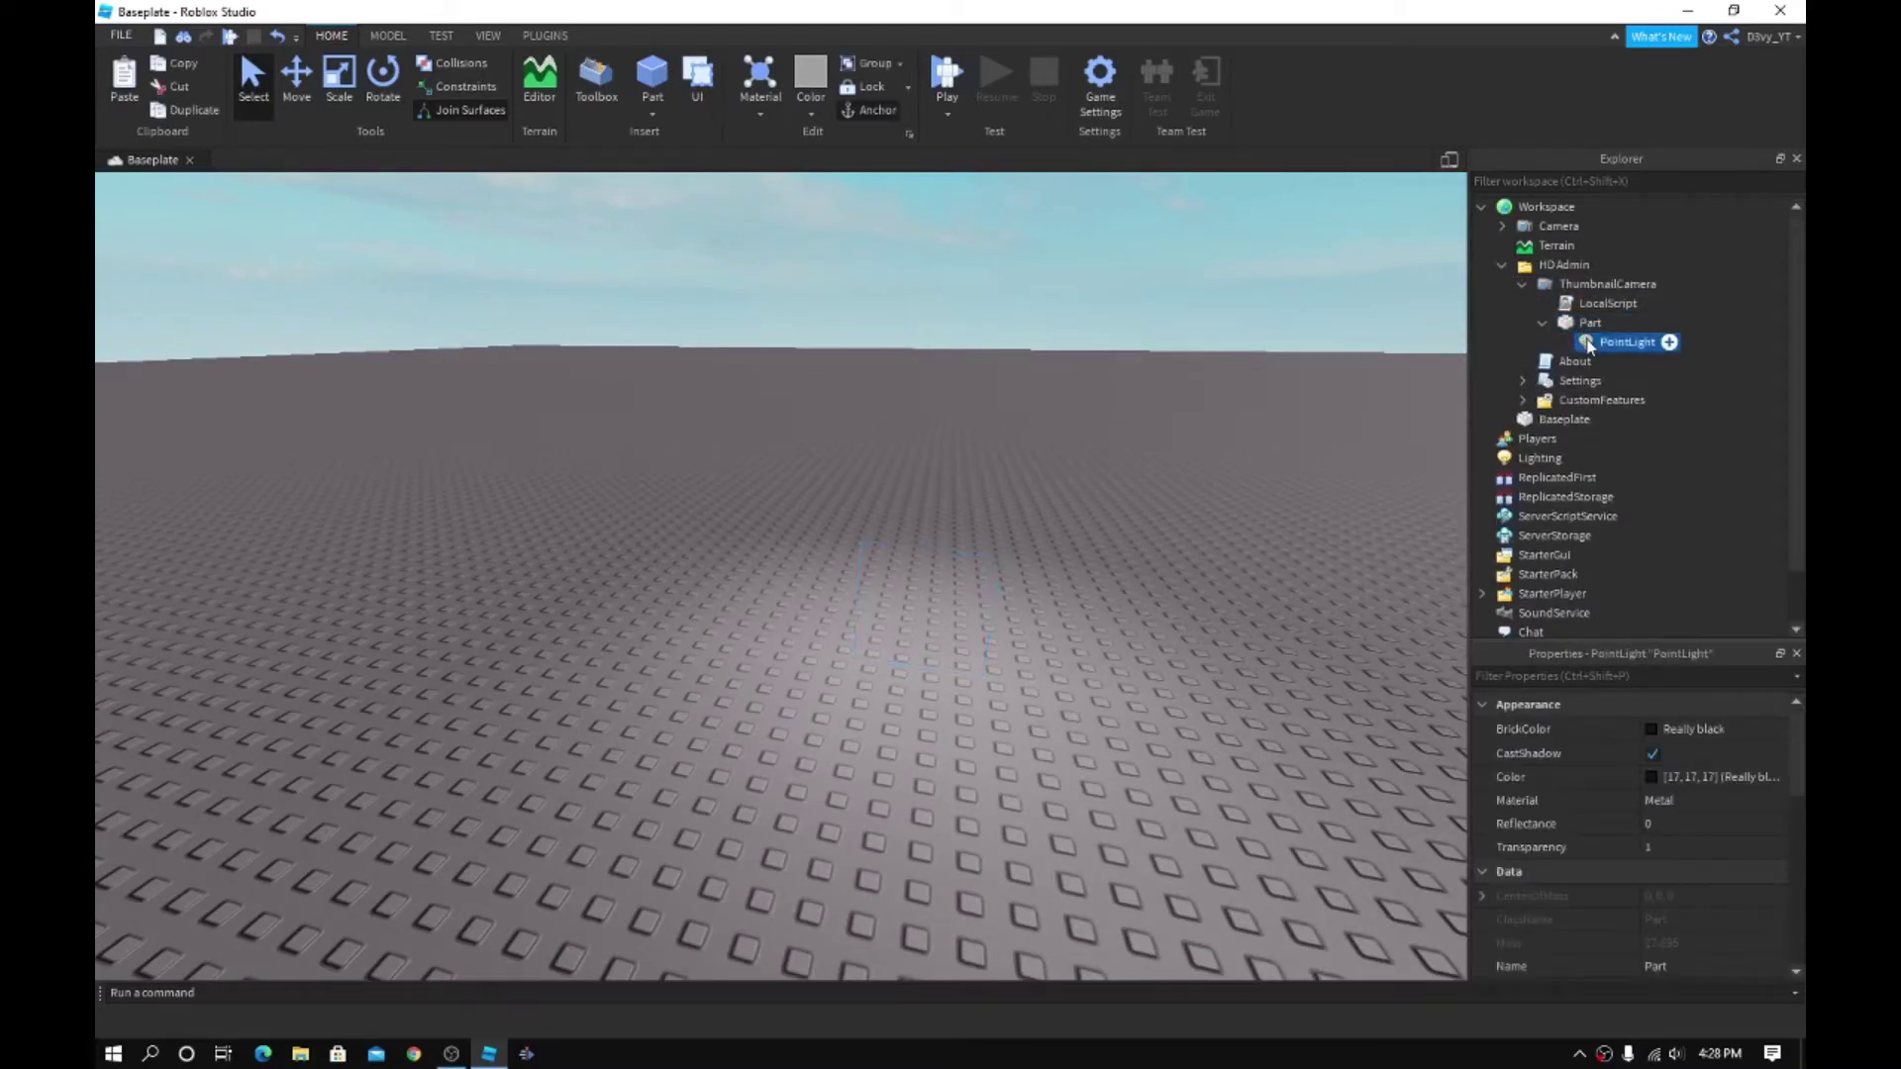
{"action": "key", "text": "Delete"}
Drag the invisible Part high into the sky with the Move tool.
{"action": "right_click_drag", "start_coordinate": [872, 636], "coordinate": [854, 591]}
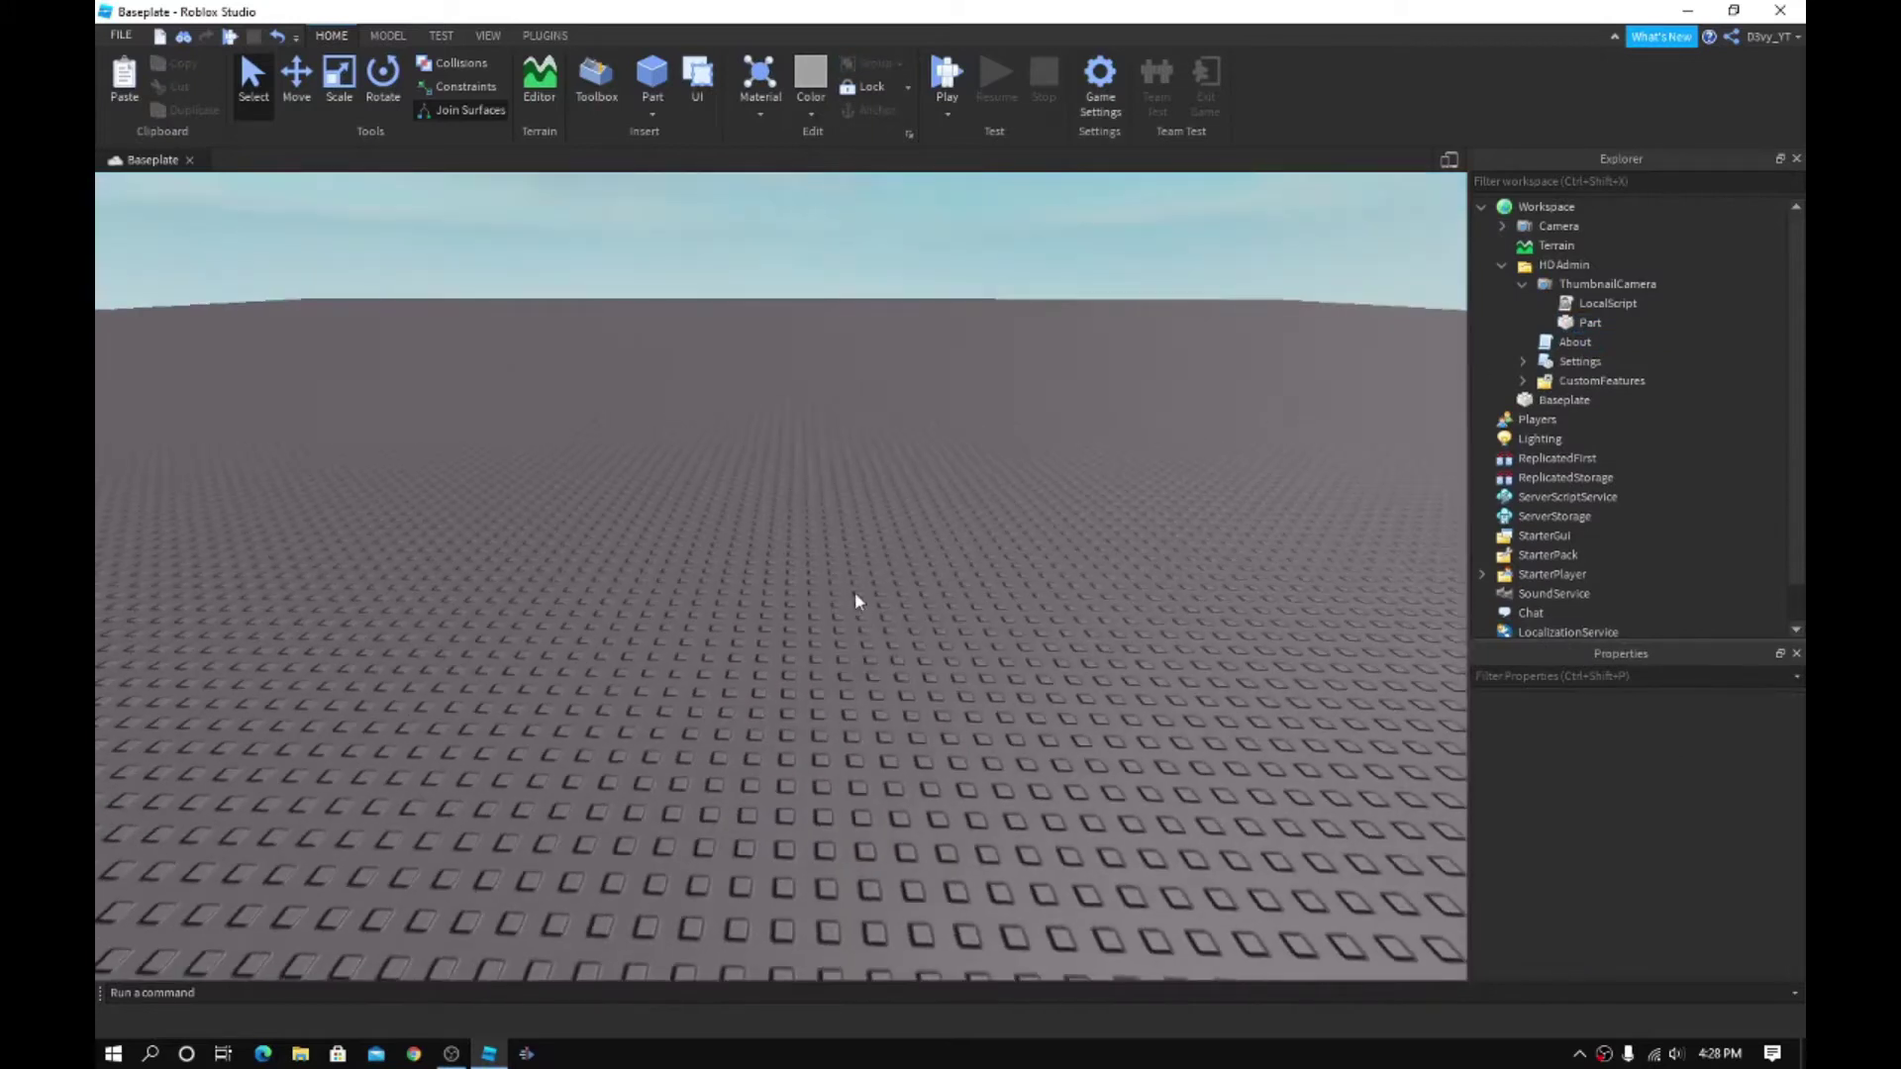
{"action": "left_click", "coordinate": [809, 567]}
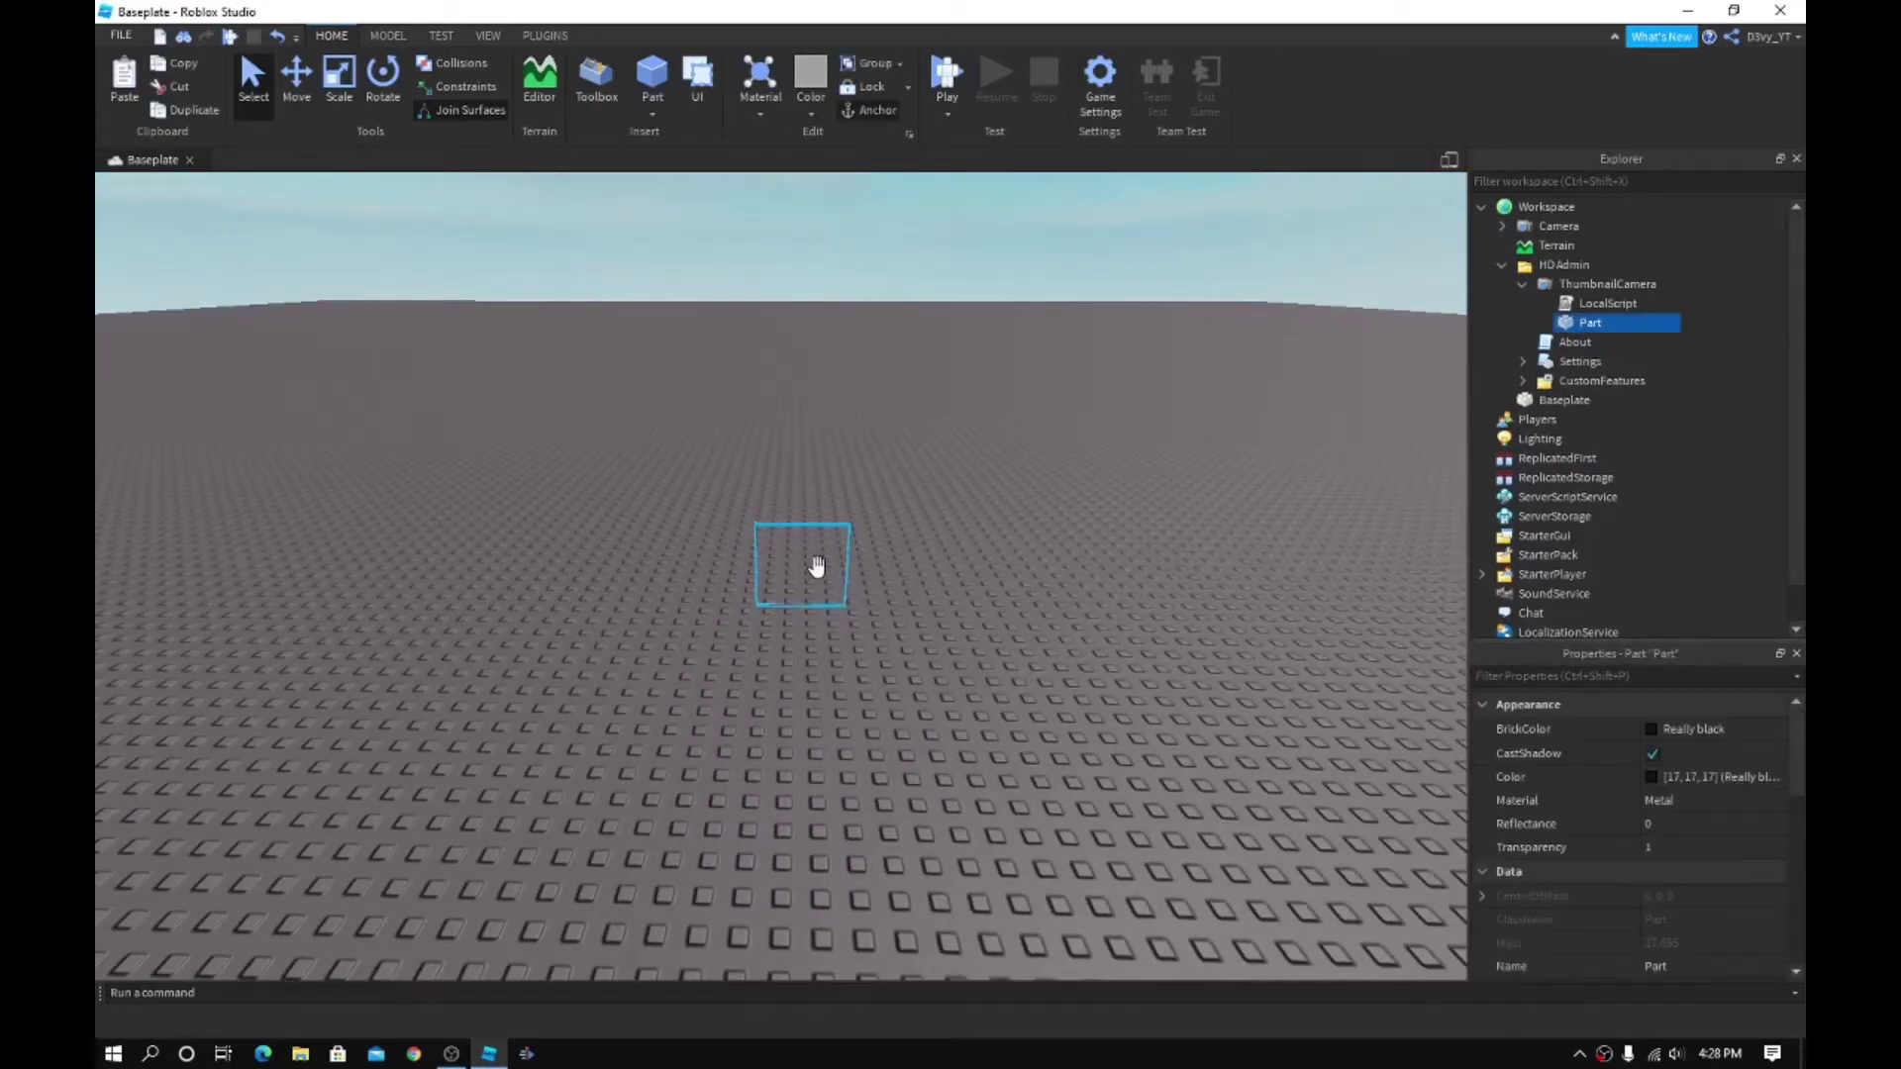
{"action": "key", "text": "ctrl+2"}
{"action": "left_click_drag", "start_coordinate": [802, 479], "coordinate": [874, 634]}
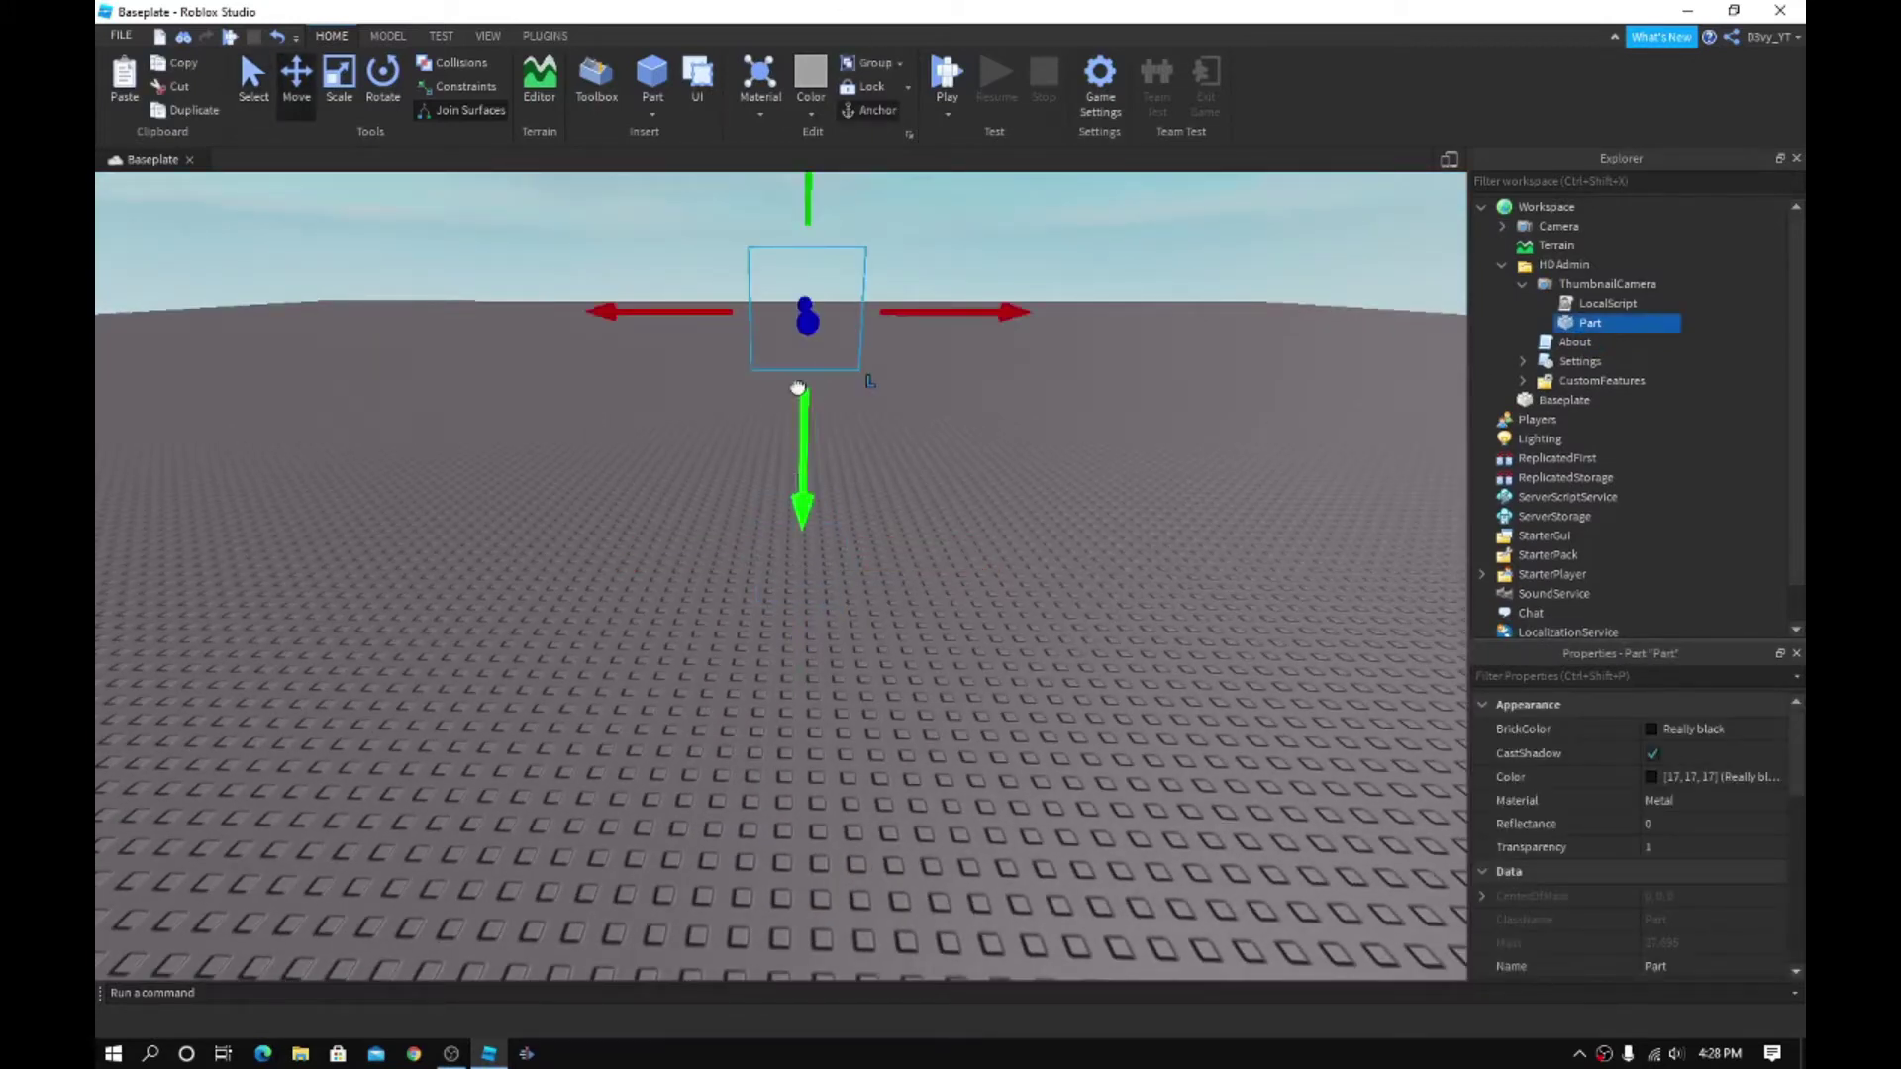
{"action": "key", "text": "f"}
{"action": "left_click_drag", "start_coordinate": [745, 797], "coordinate": [855, 637]}
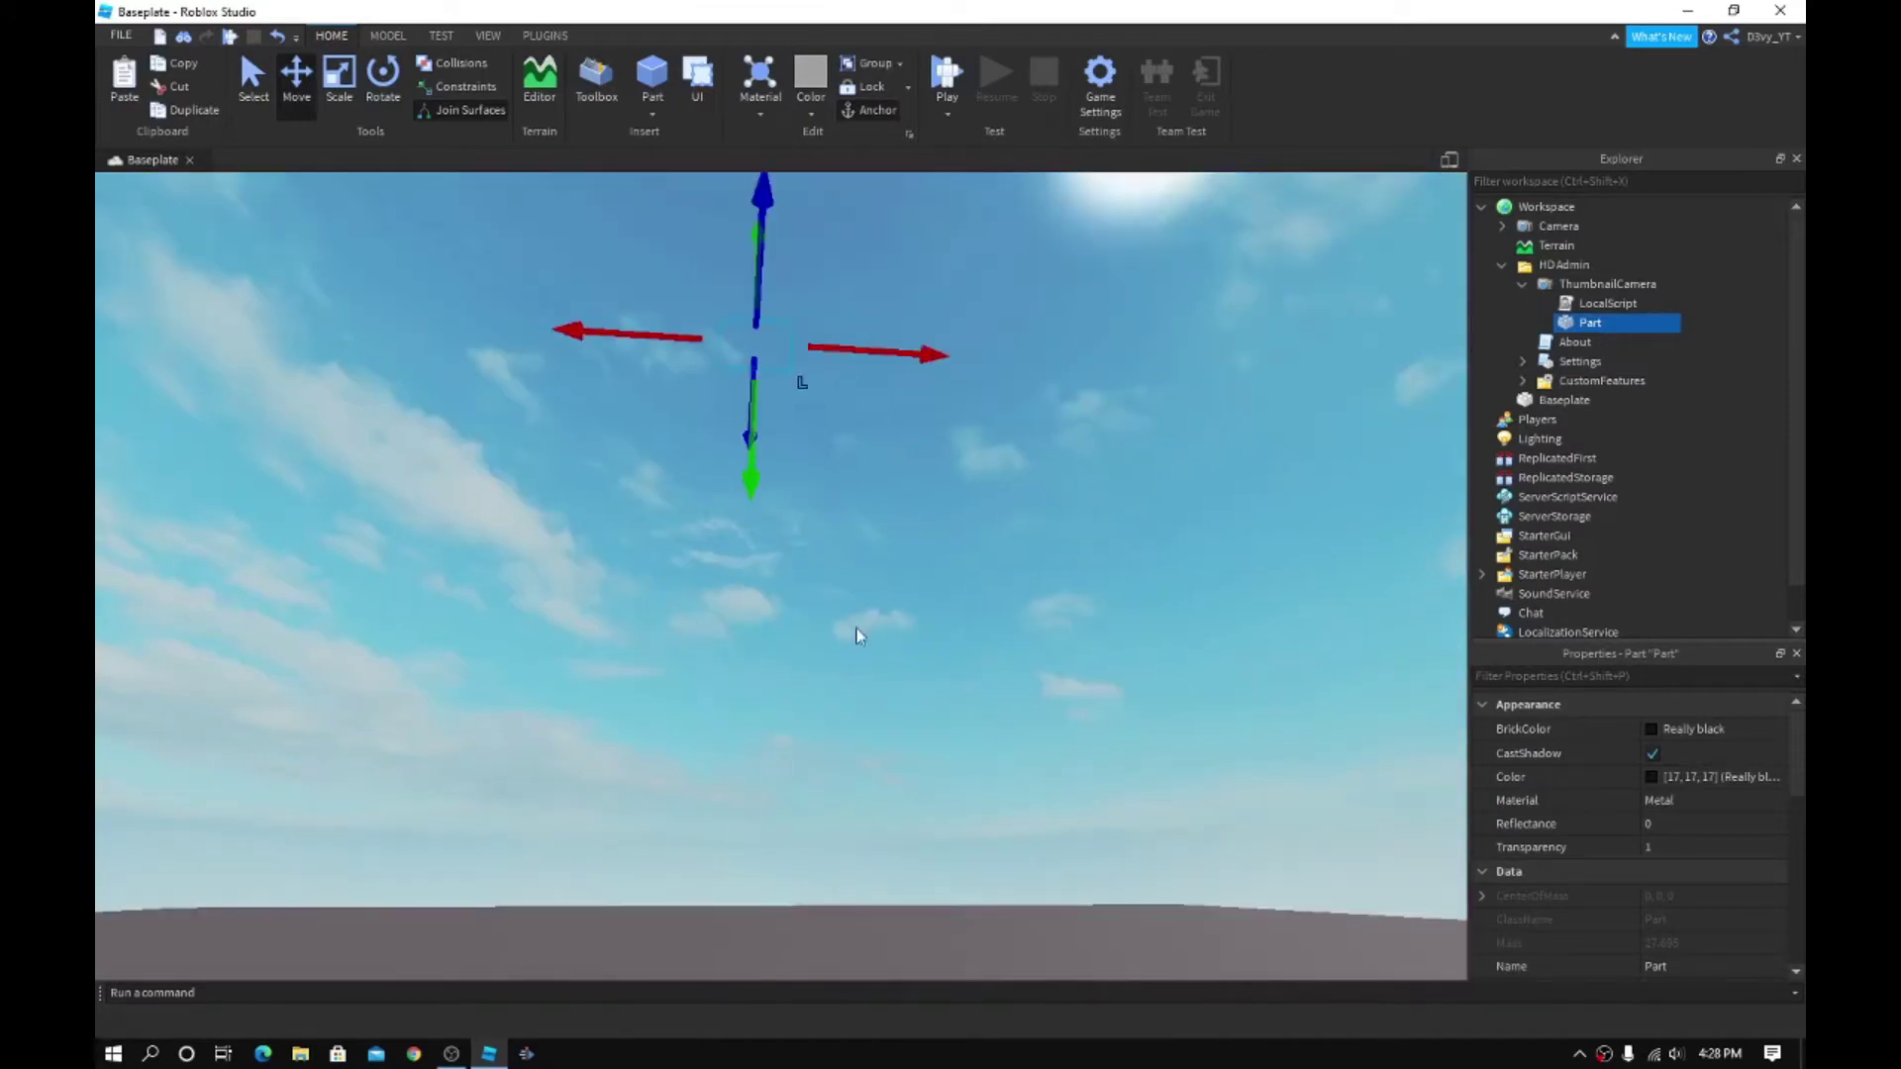
{"action": "left_click_drag", "start_coordinate": [734, 473], "coordinate": [888, 437]}
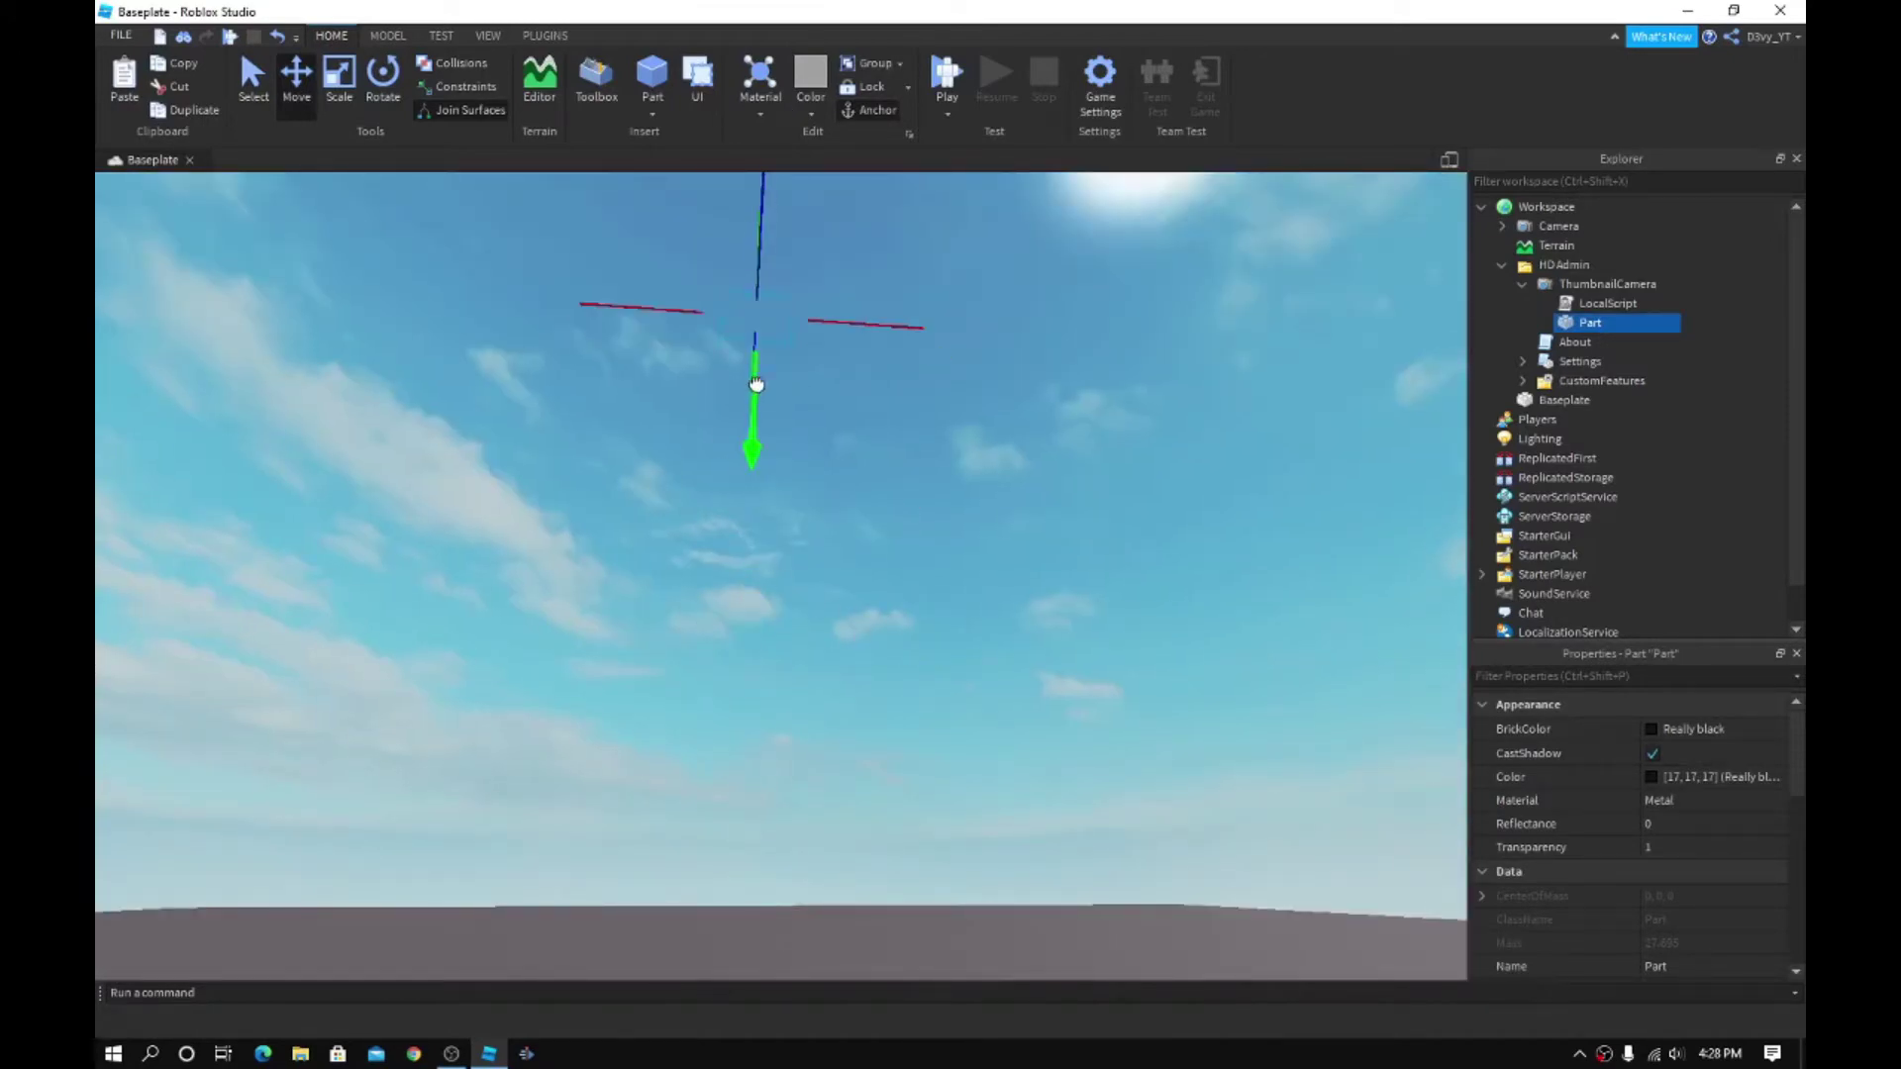
{"action": "left_click", "coordinate": [887, 438]}
{"action": "right_click_drag", "start_coordinate": [887, 436], "coordinate": [935, 485]}
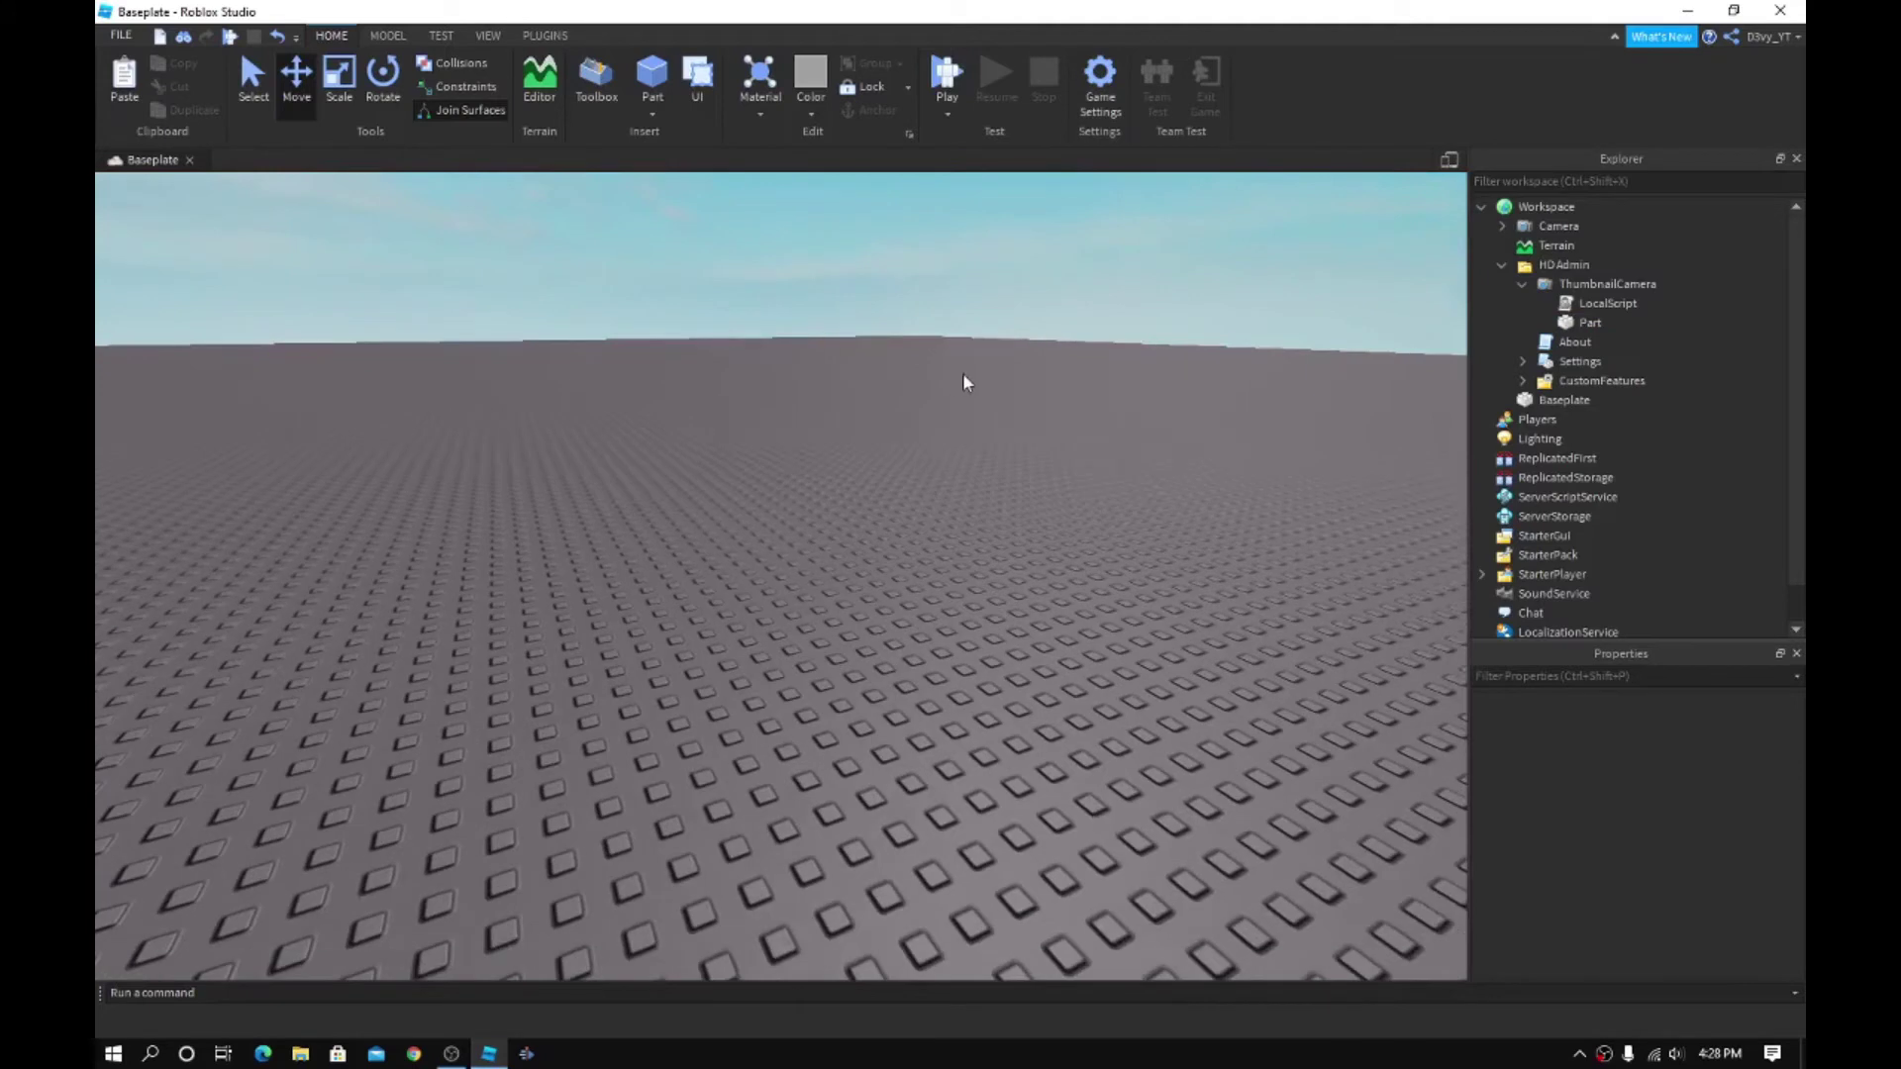
{"action": "left_click", "coordinate": [118, 36]}
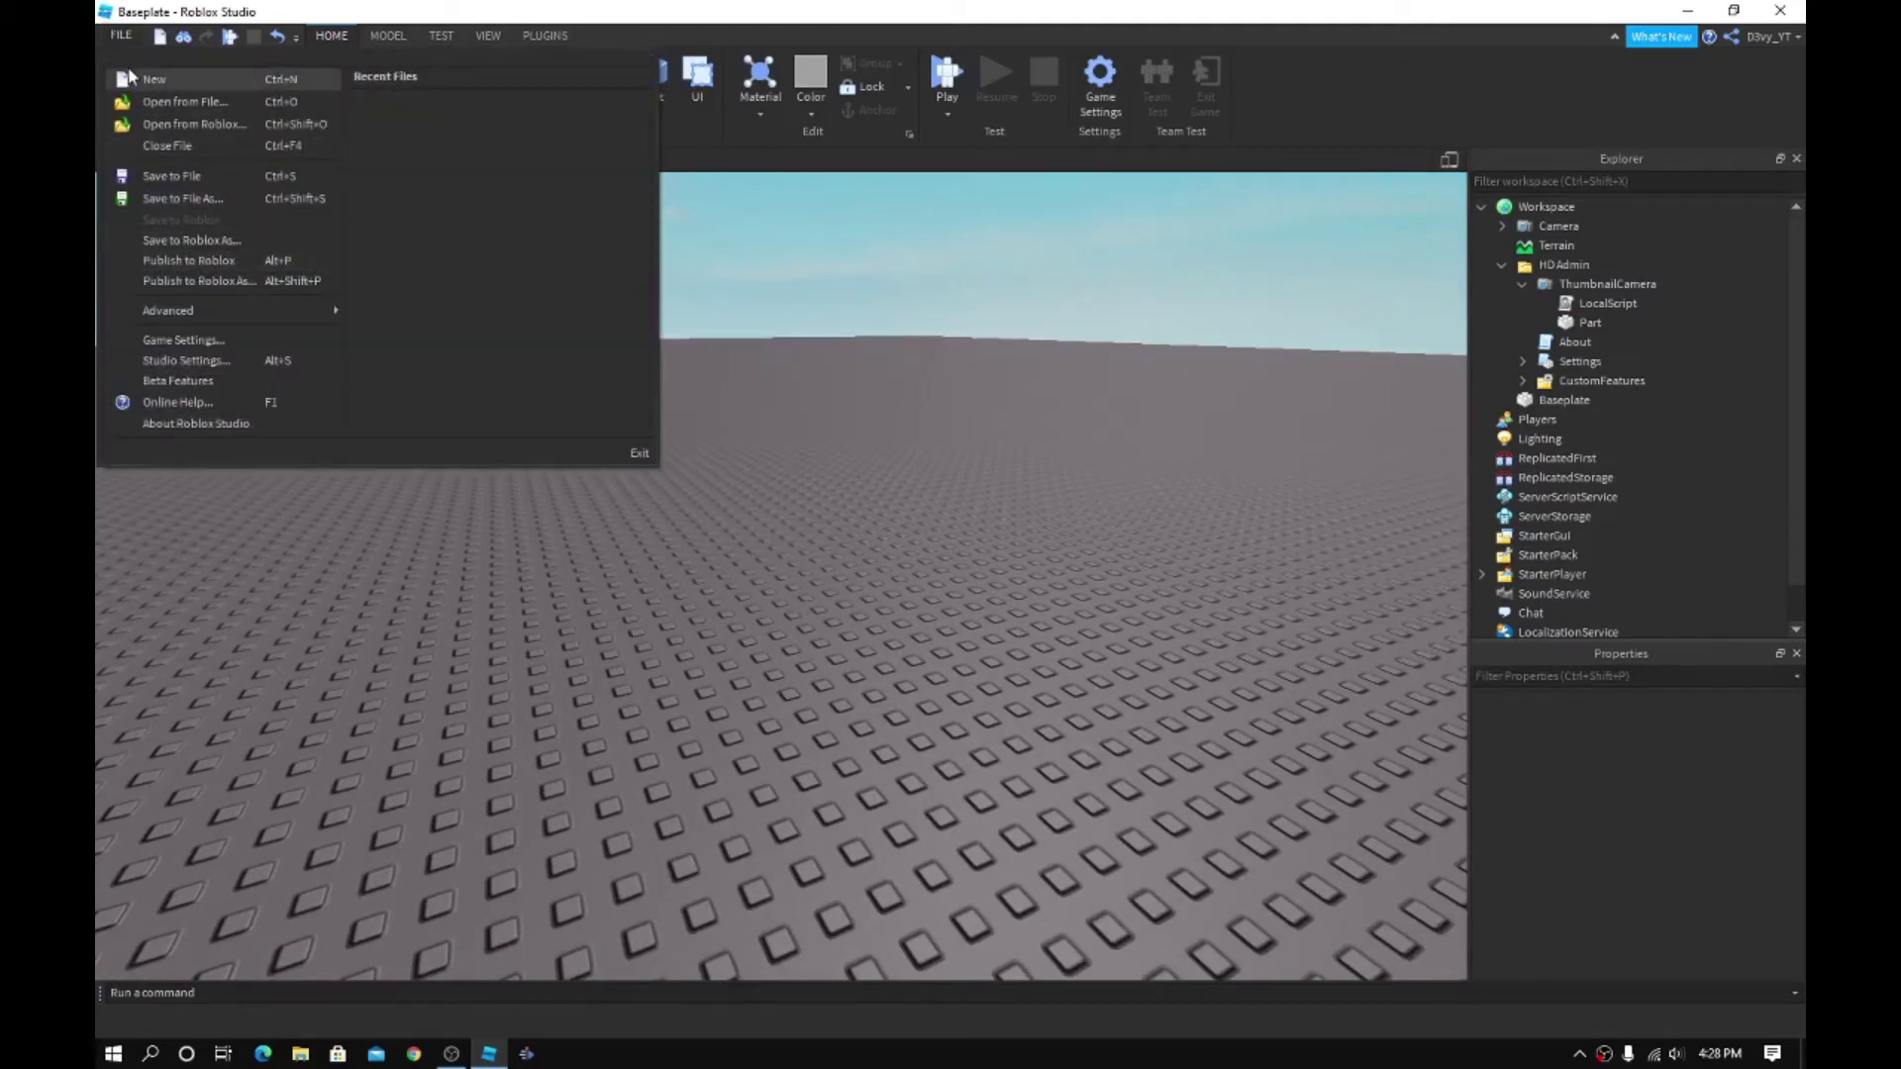
Publish the place as a new game named 'HD Admin Tutorial' and dismiss the confirmation.
{"action": "left_click", "coordinate": [231, 273]}
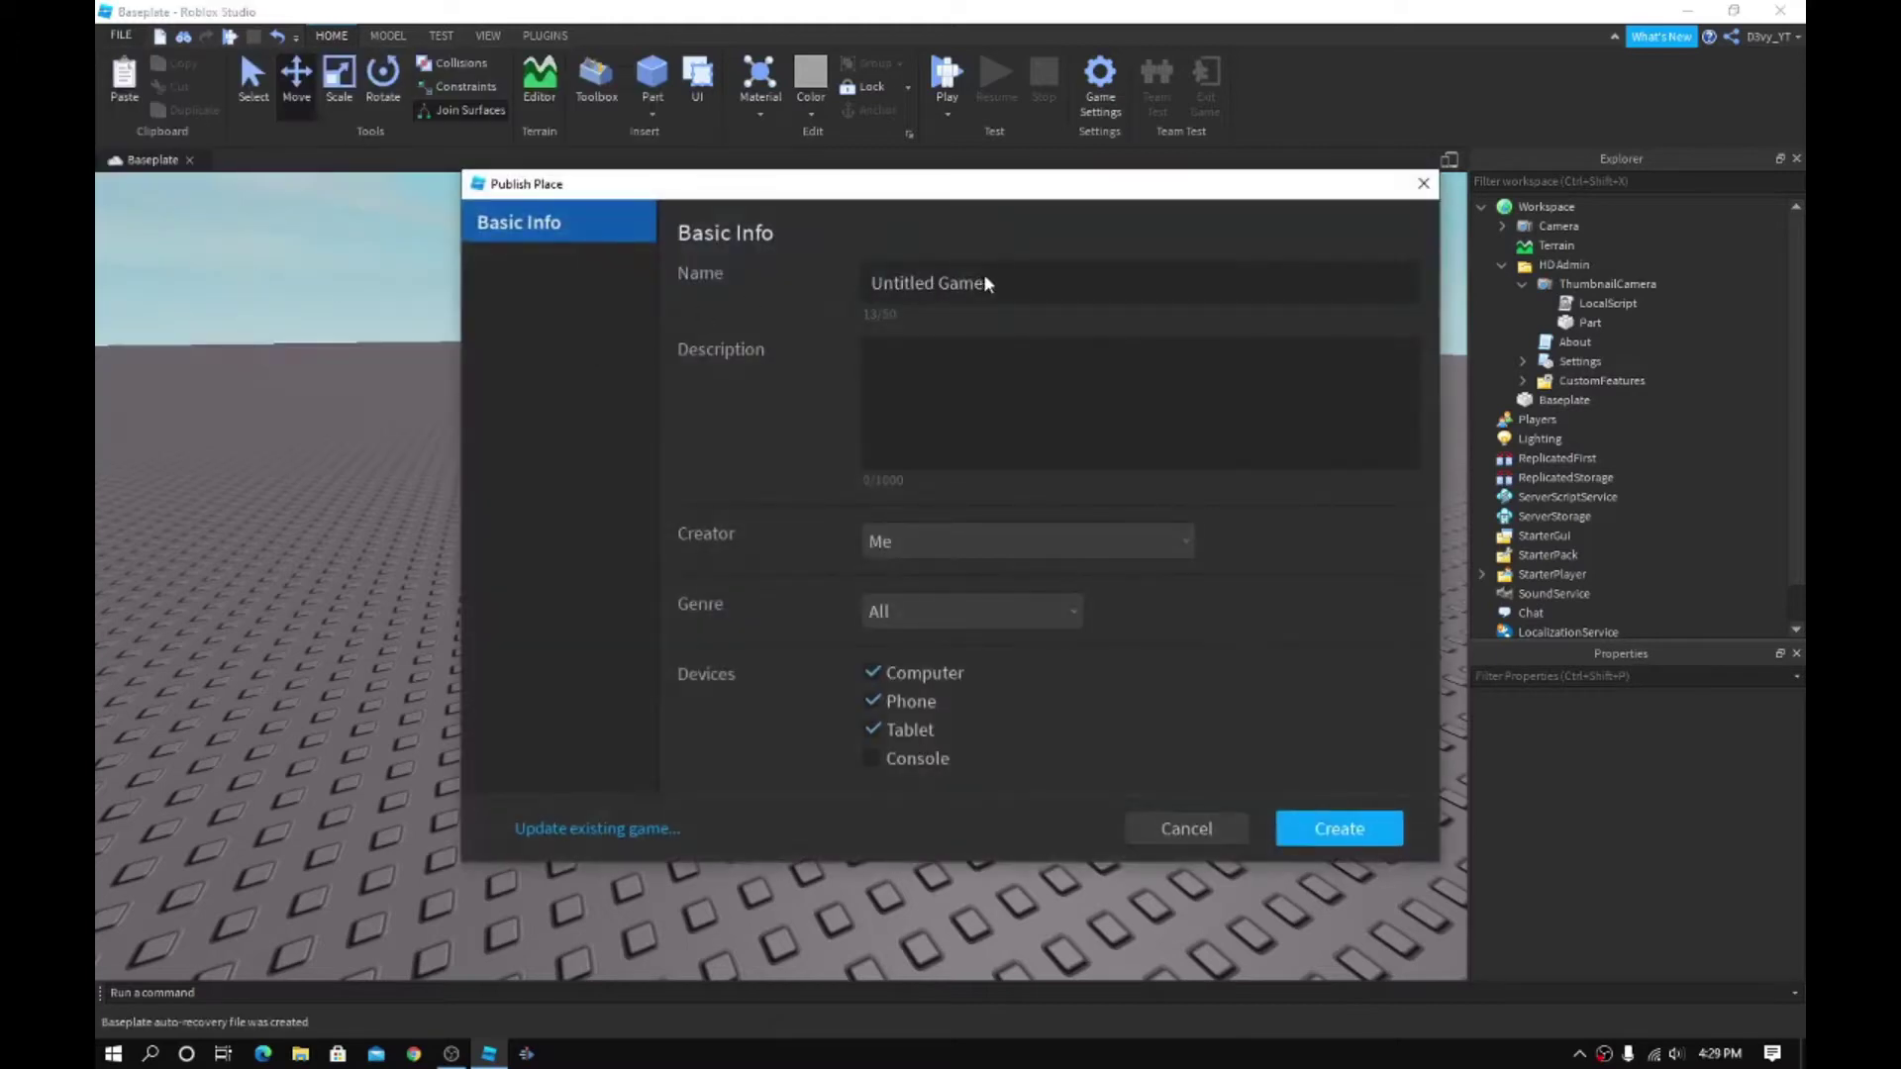
{"action": "left_click_drag", "start_coordinate": [983, 283], "coordinate": [669, 310]}
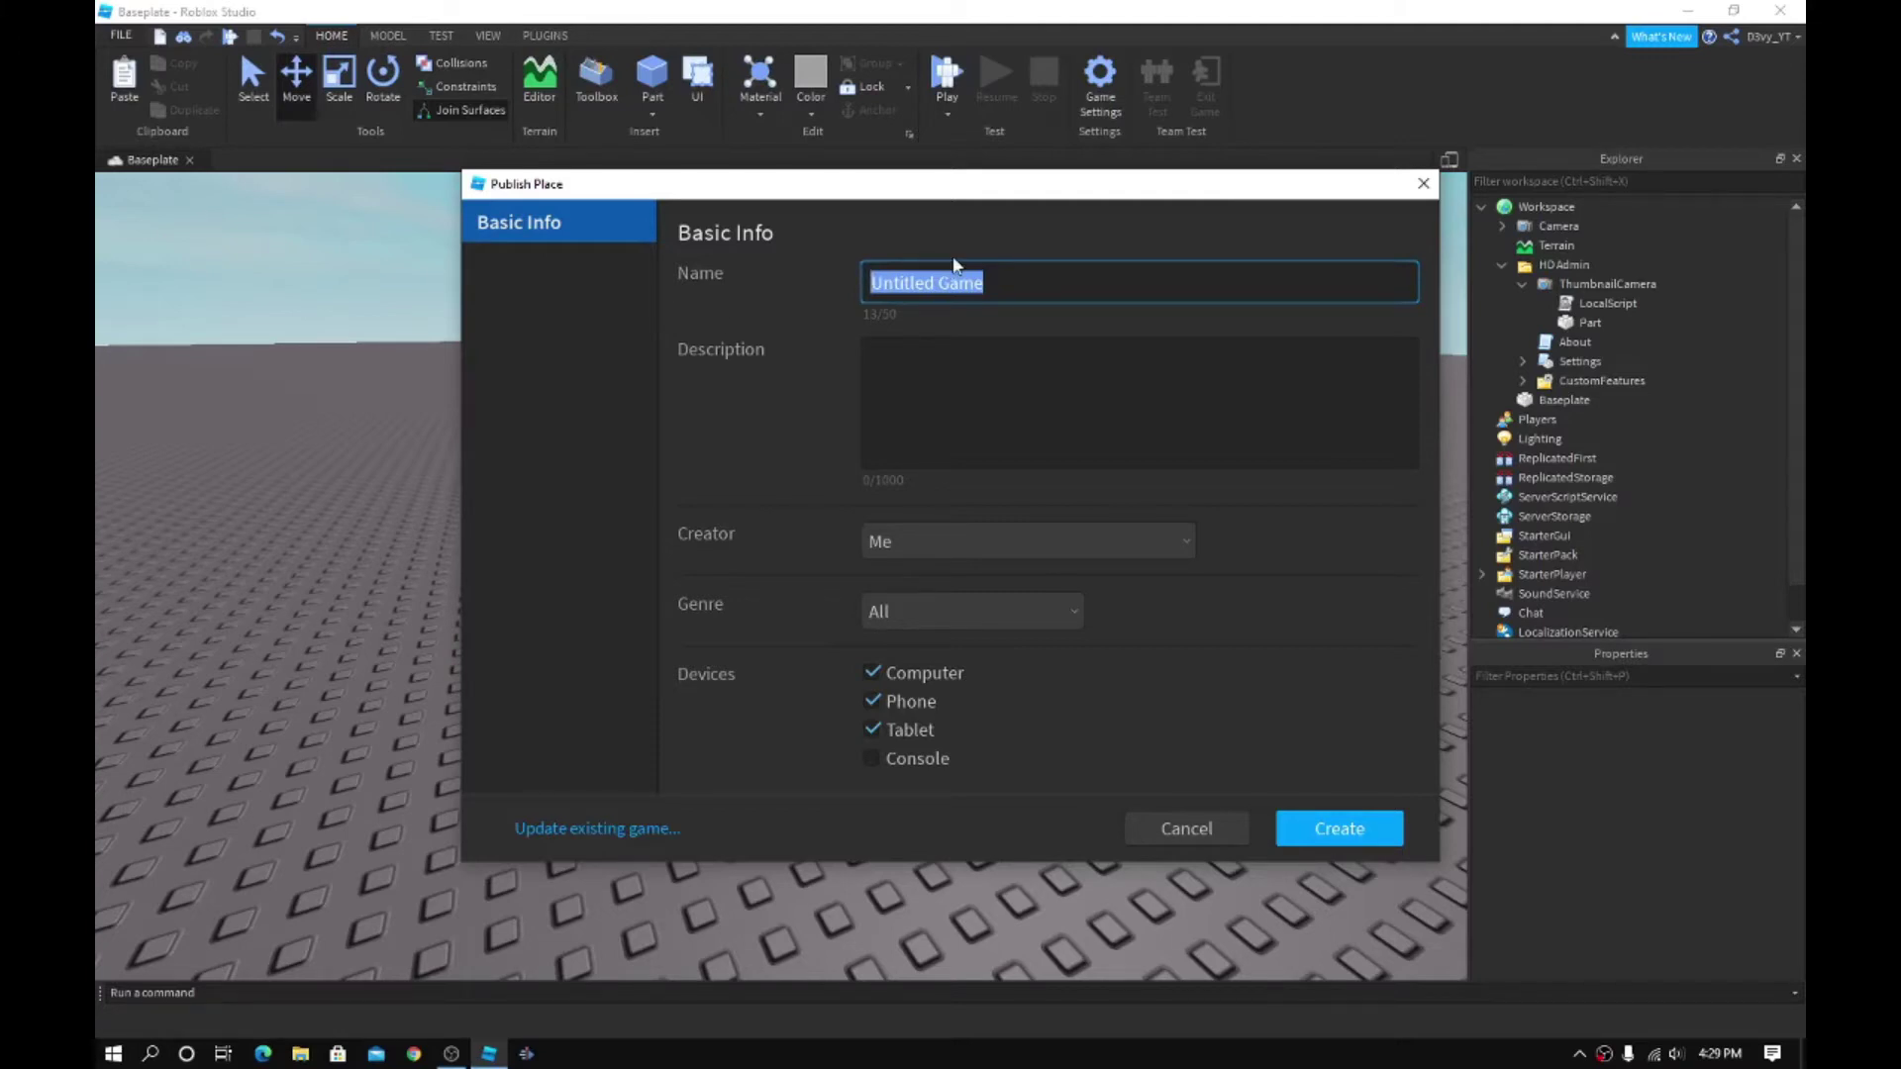
{"action": "type", "text": "HD Admin Tutor"}
{"action": "type", "text": "ial"}
{"action": "left_click", "coordinate": [1338, 829]}
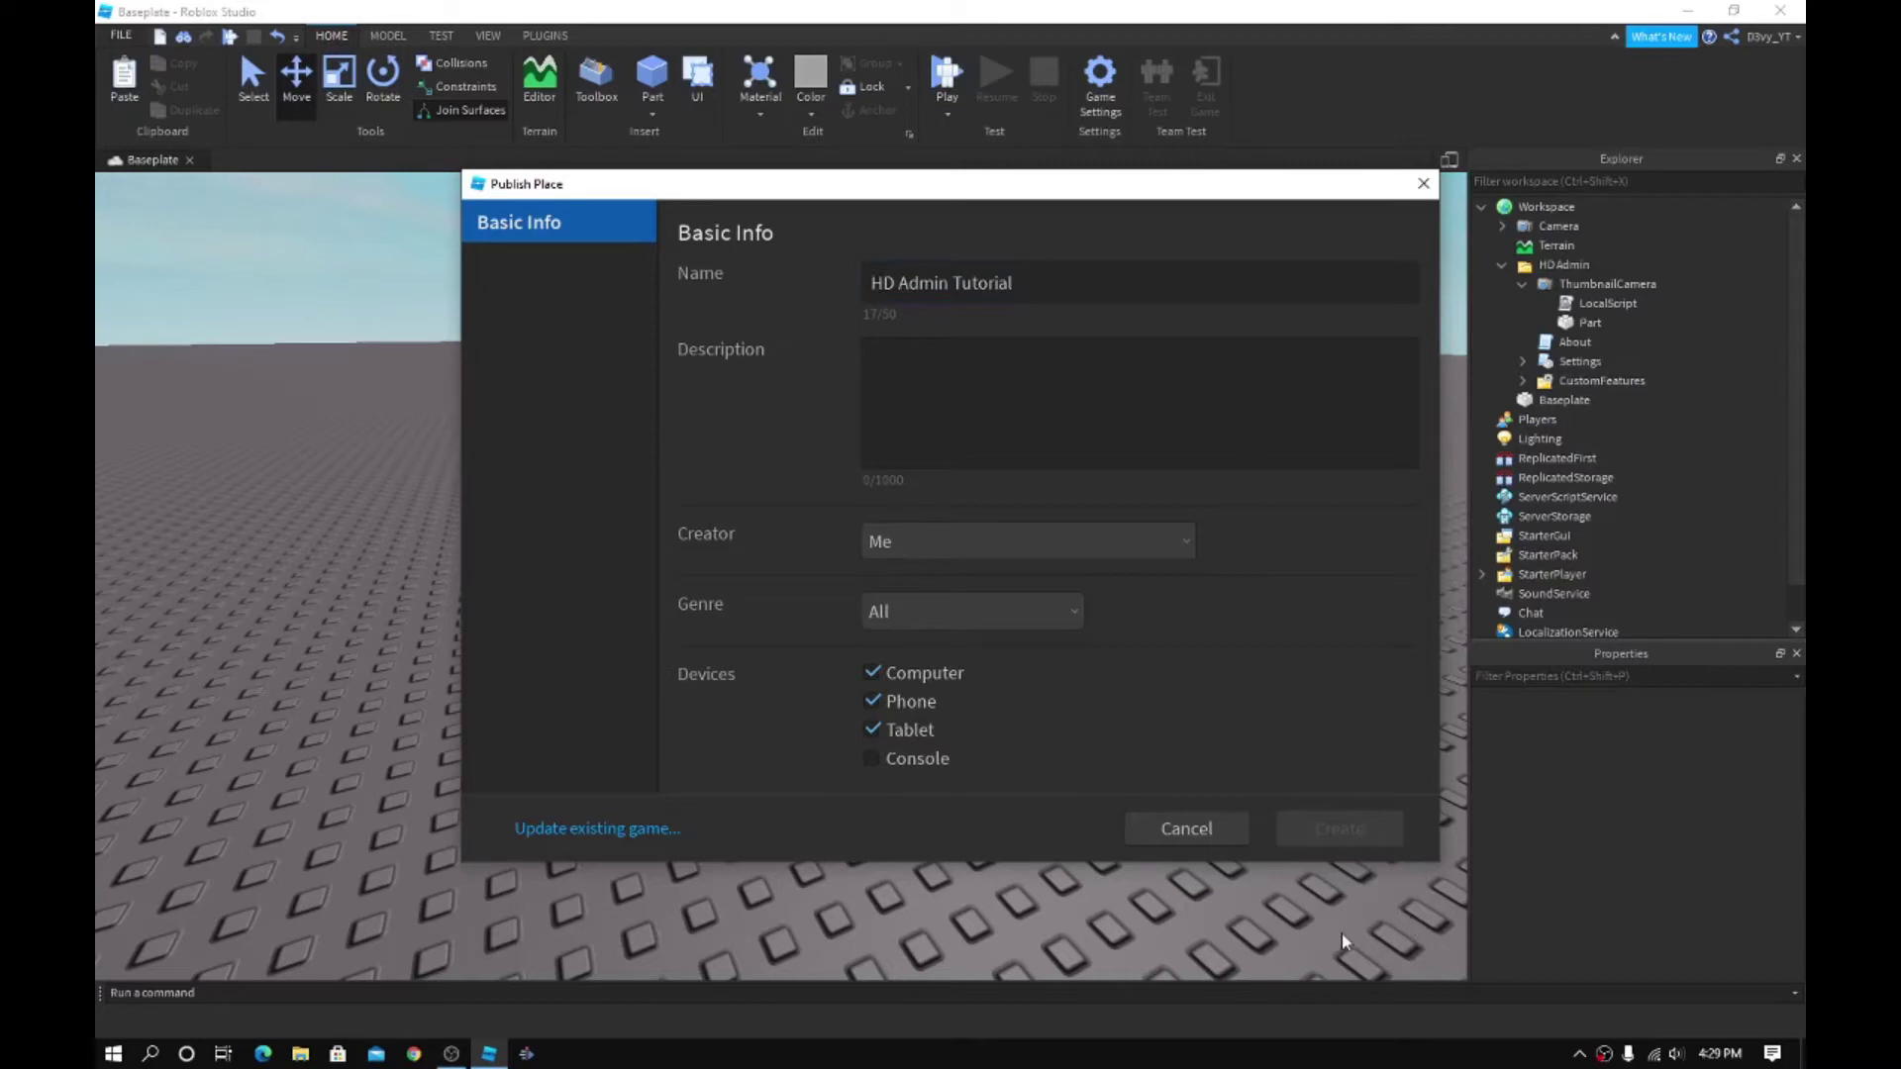
{"action": "left_click", "coordinate": [958, 787]}
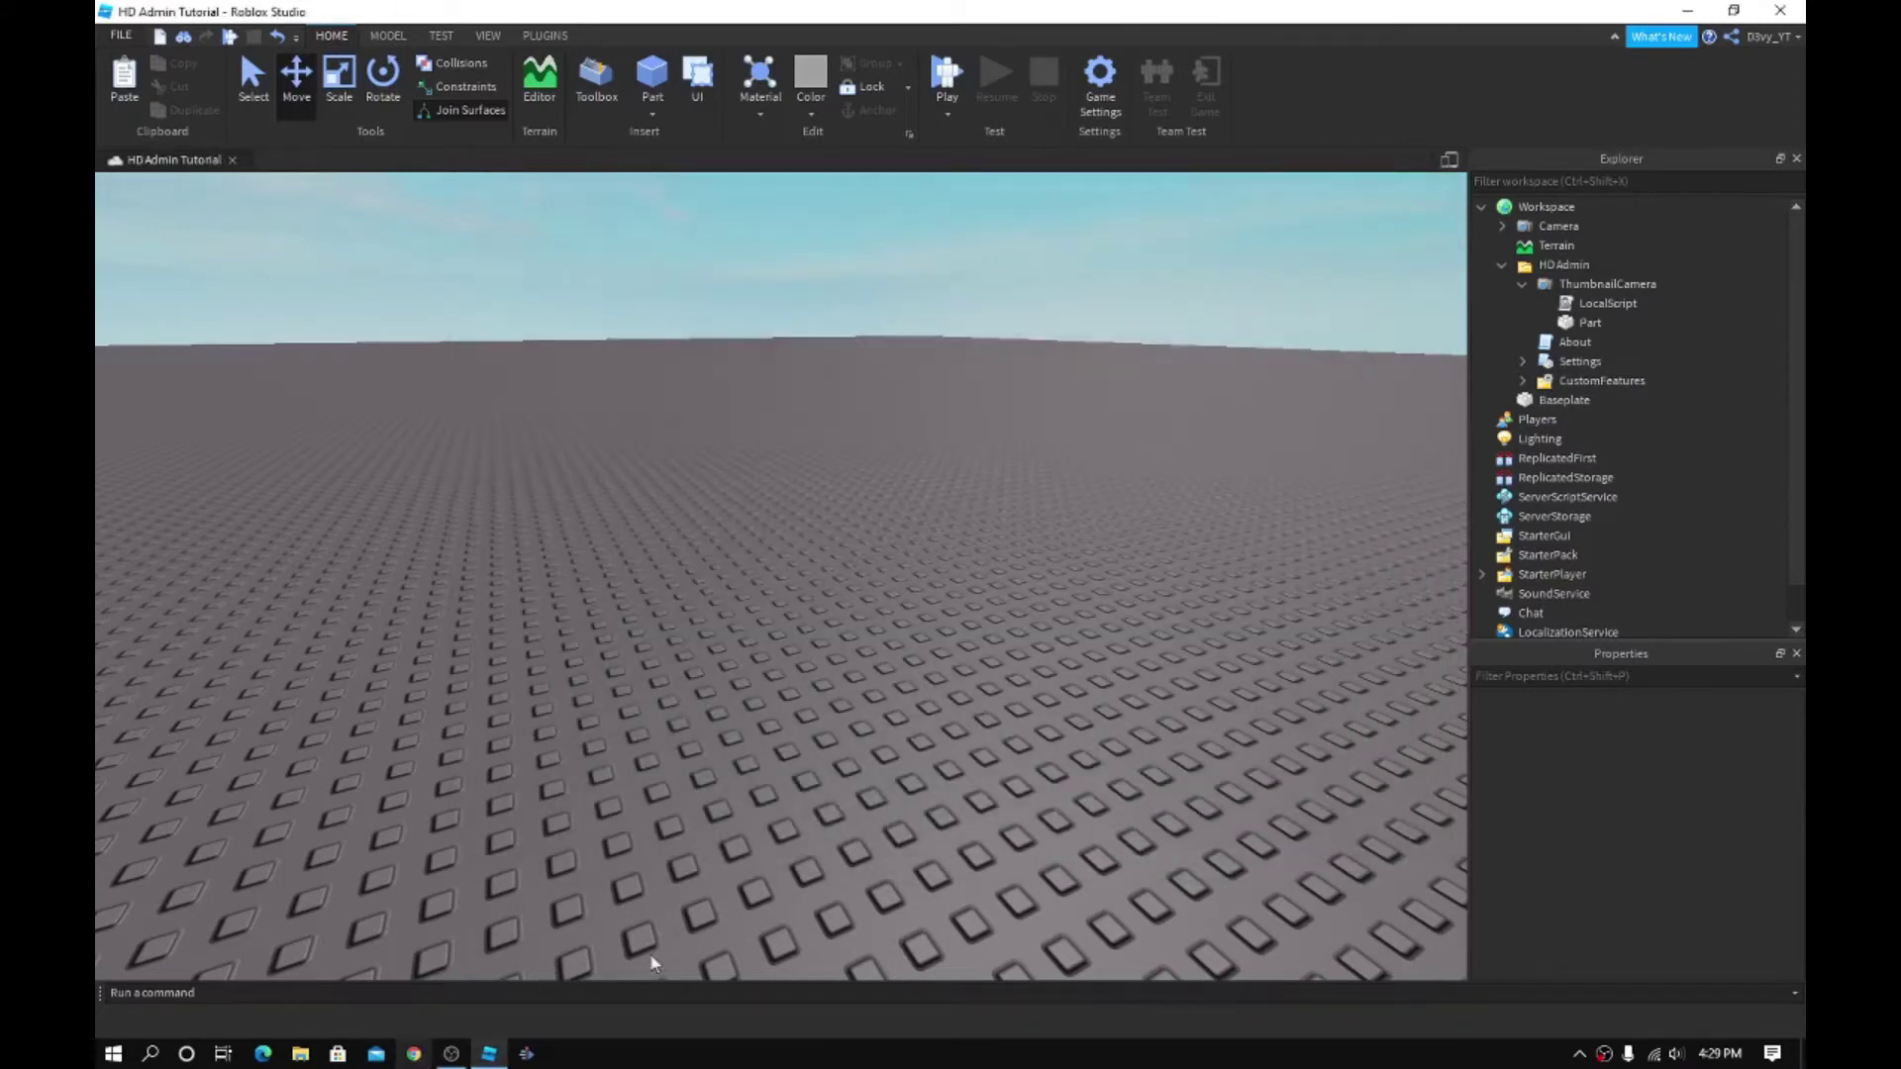
Load roblox.com in Chrome.
{"action": "left_click", "coordinate": [413, 1052]}
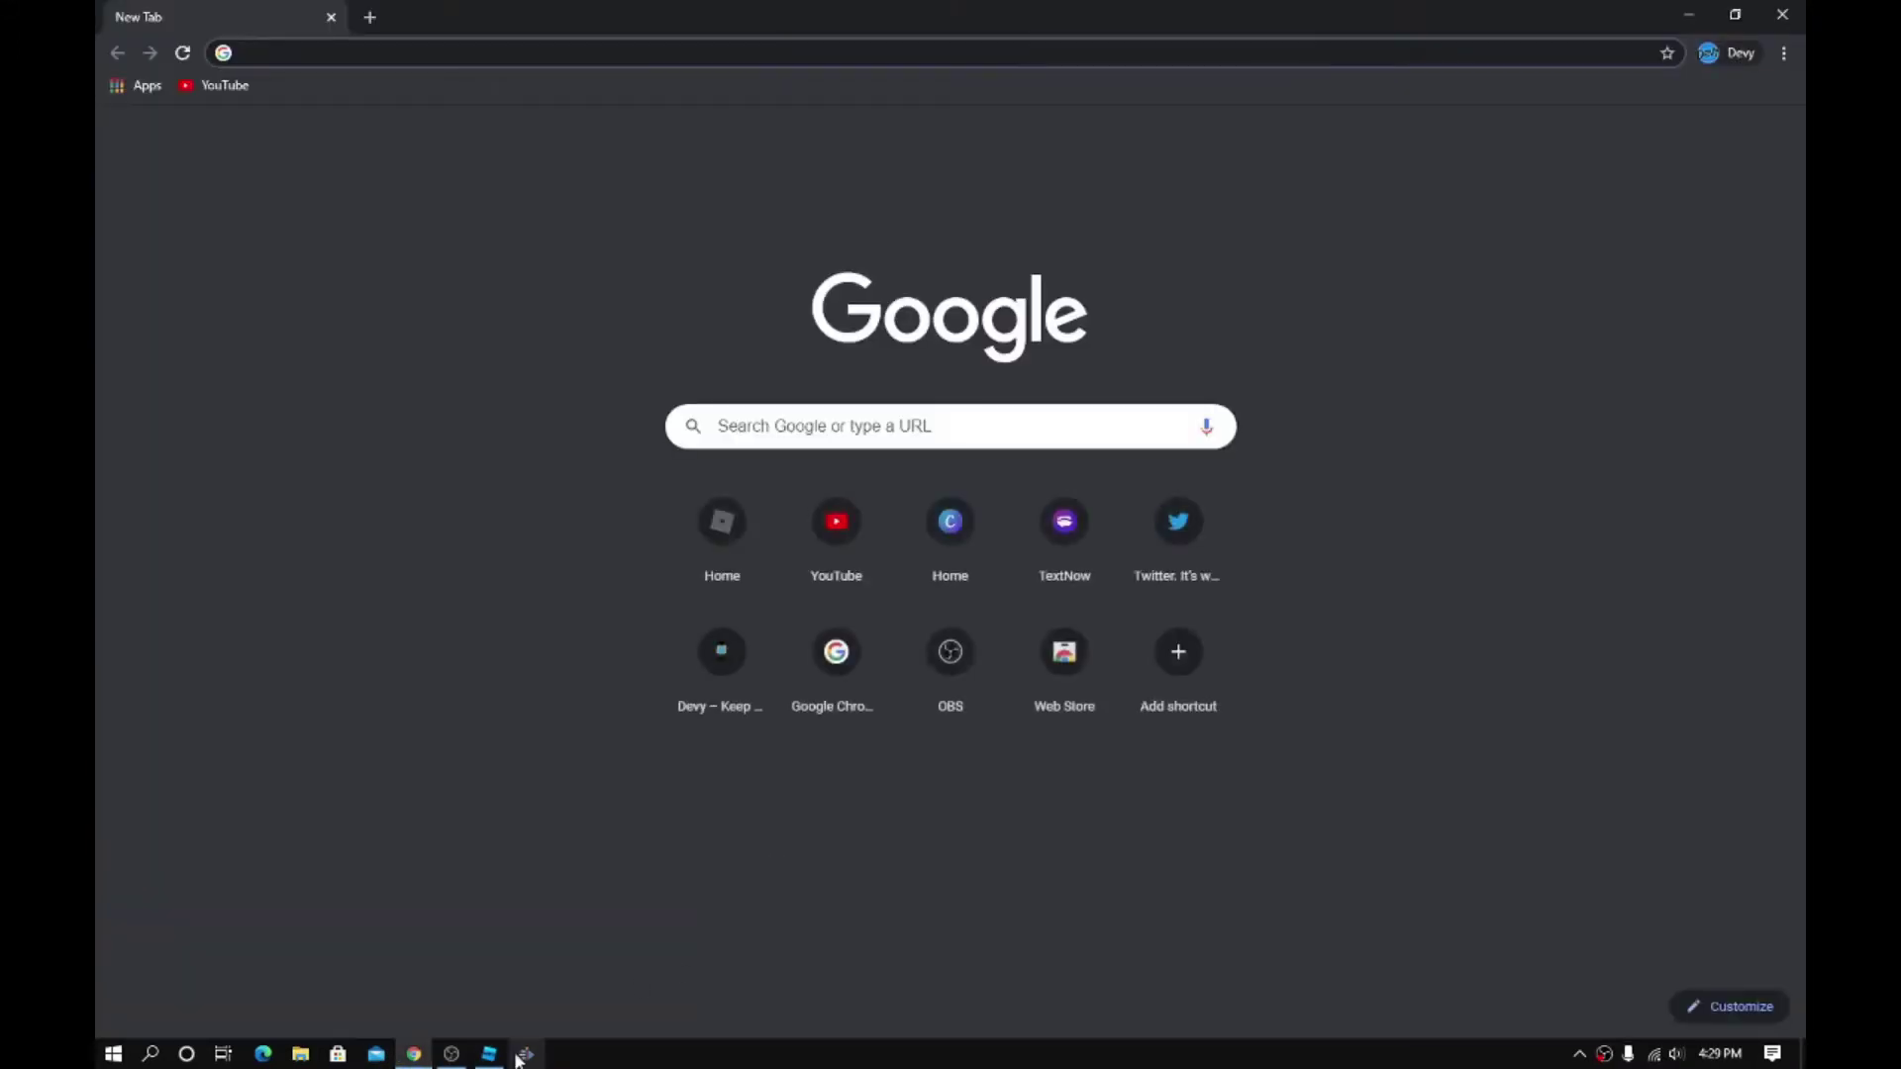
{"action": "left_click", "coordinate": [488, 1053]}
{"action": "left_click", "coordinate": [413, 1053]}
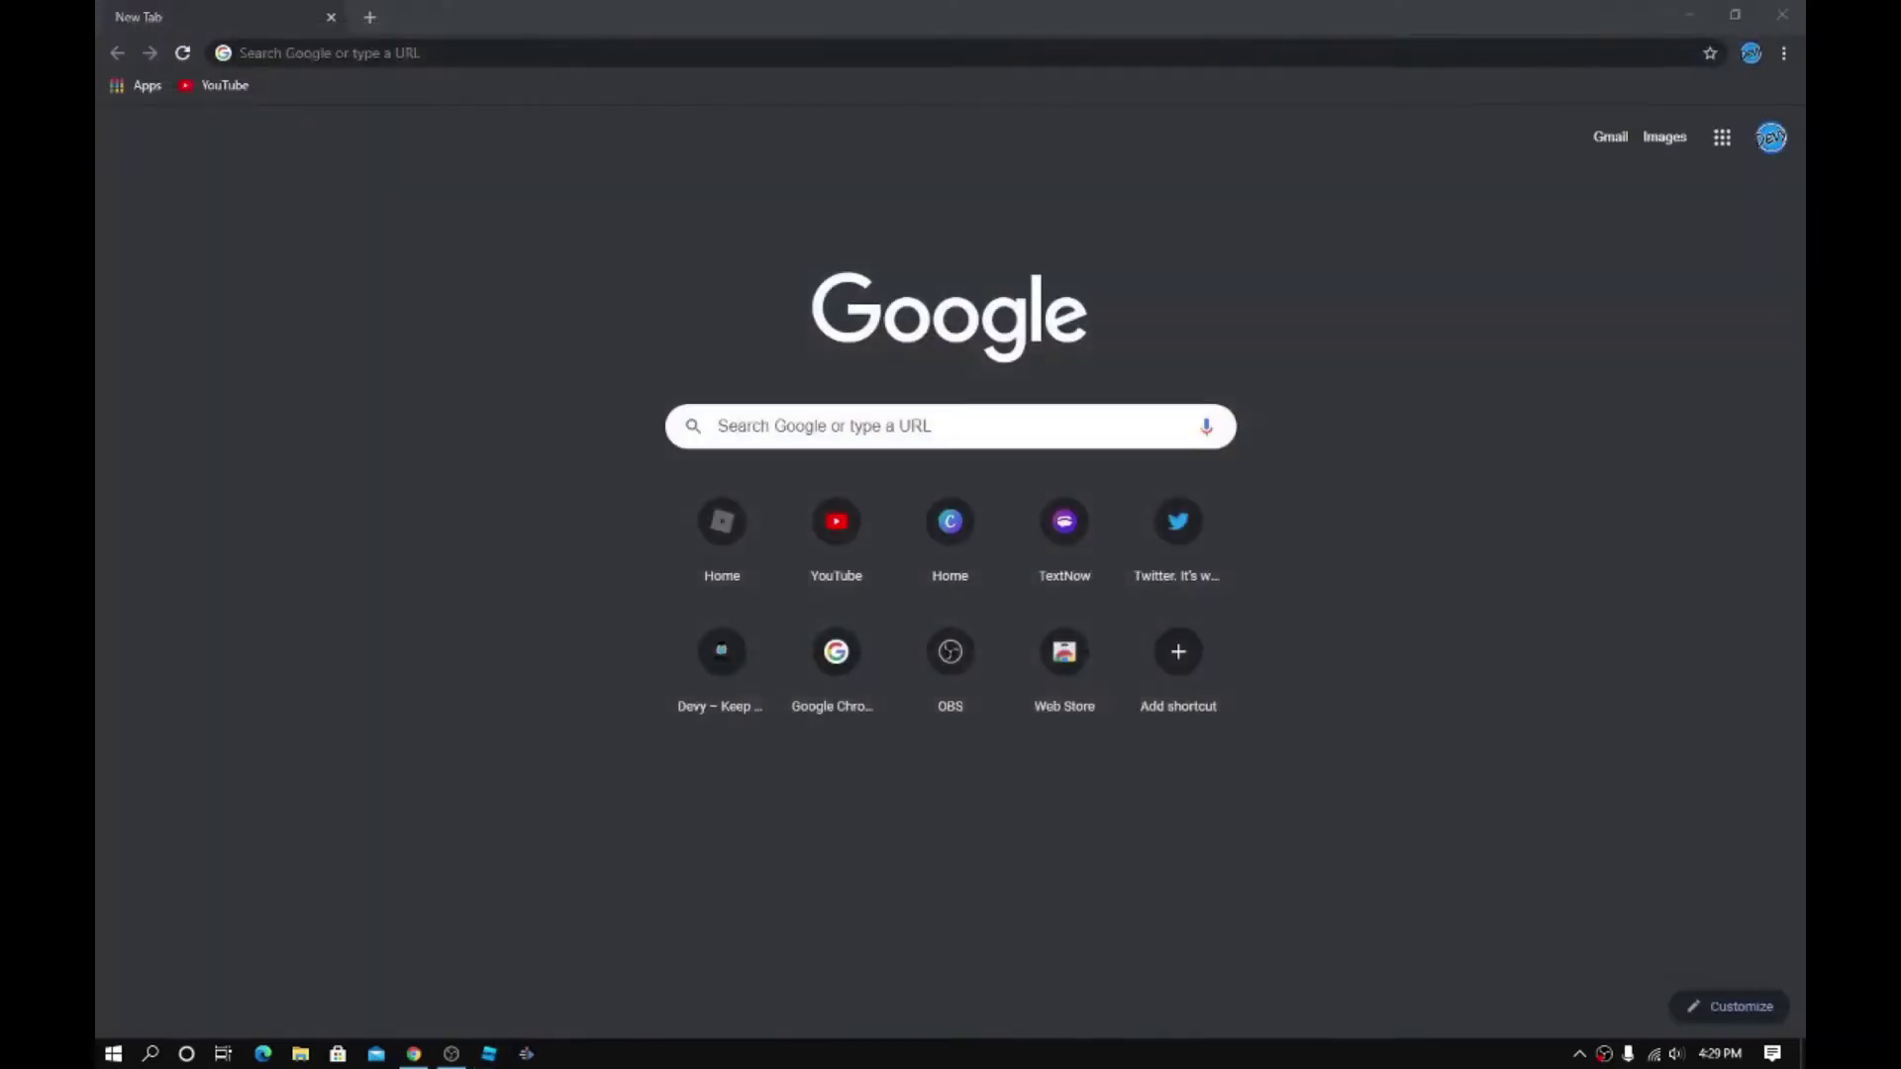
{"action": "left_click", "coordinate": [525, 54]}
{"action": "type", "text": "roblox.com"}
{"action": "key", "text": "Return"}
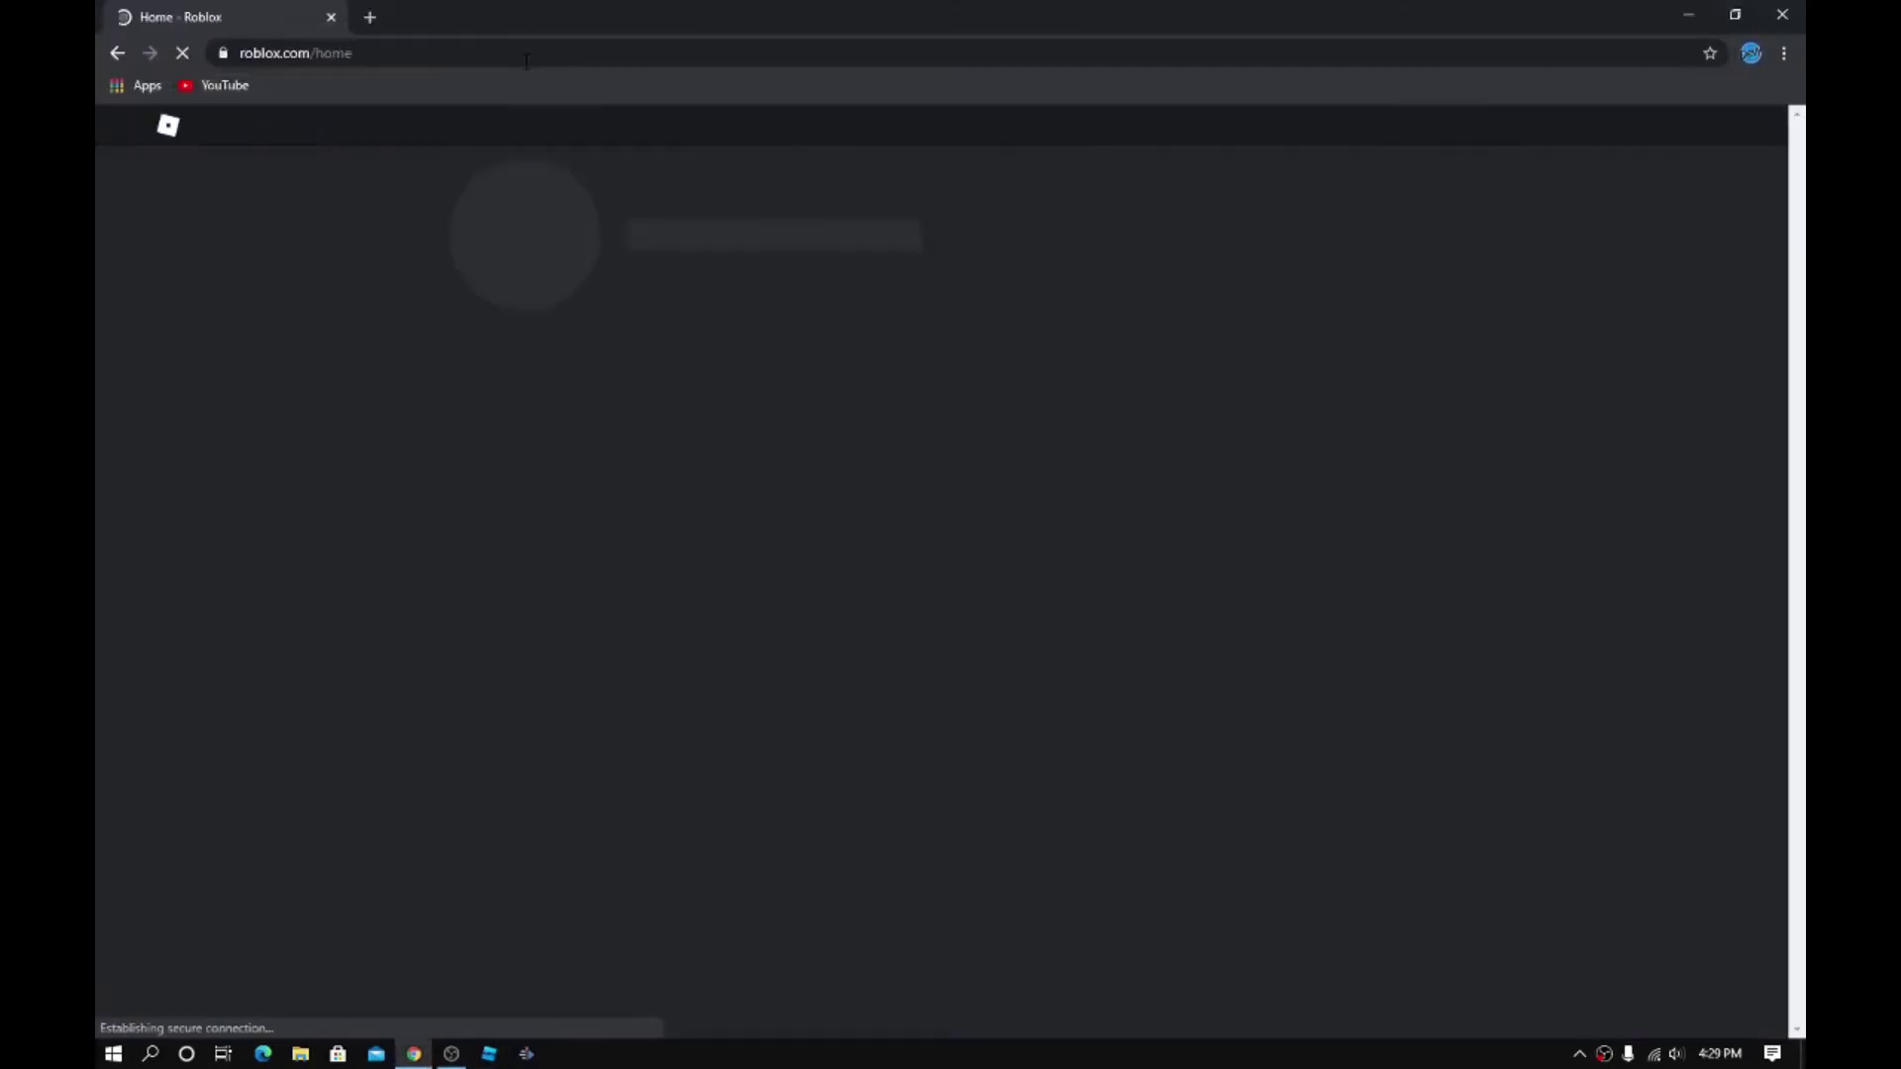
Show the profile's Creations as a grid.
{"action": "left_click", "coordinate": [122, 126]}
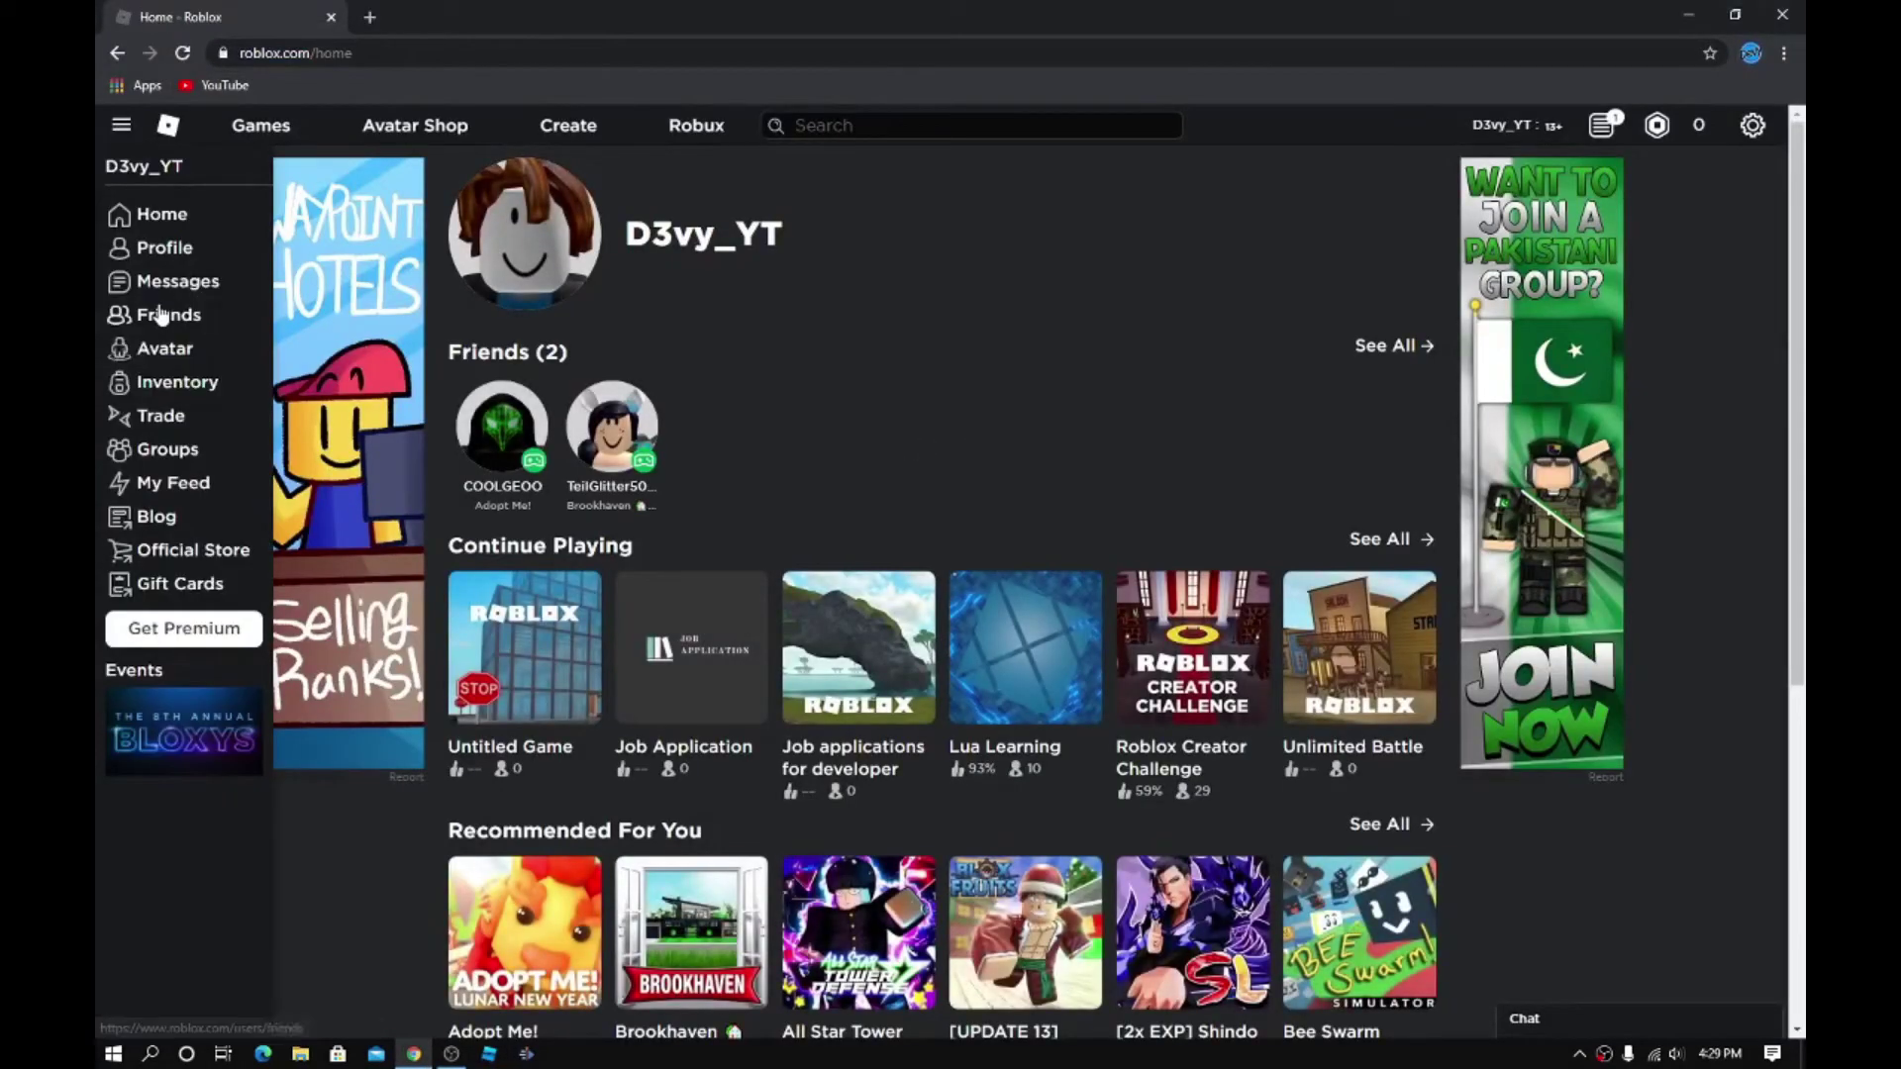
{"action": "left_click", "coordinate": [178, 253]}
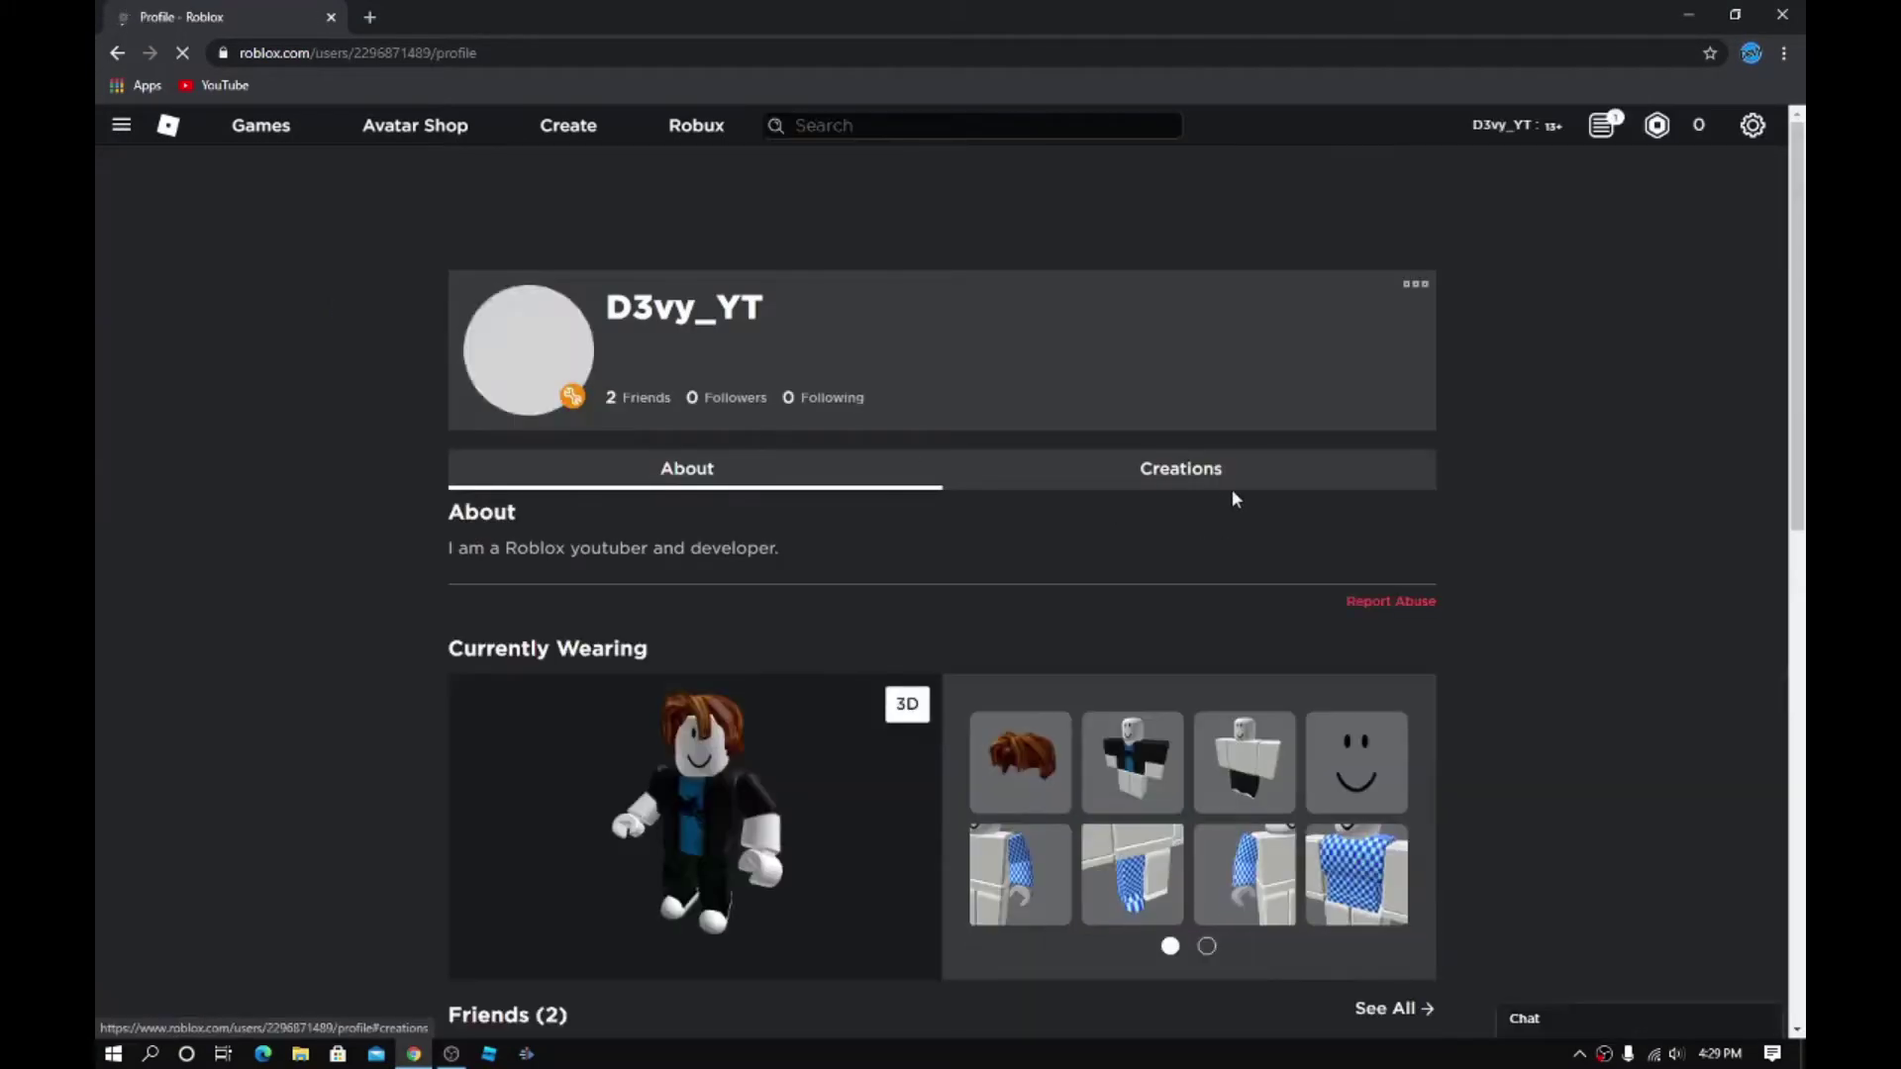
{"action": "left_click", "coordinate": [1231, 489]}
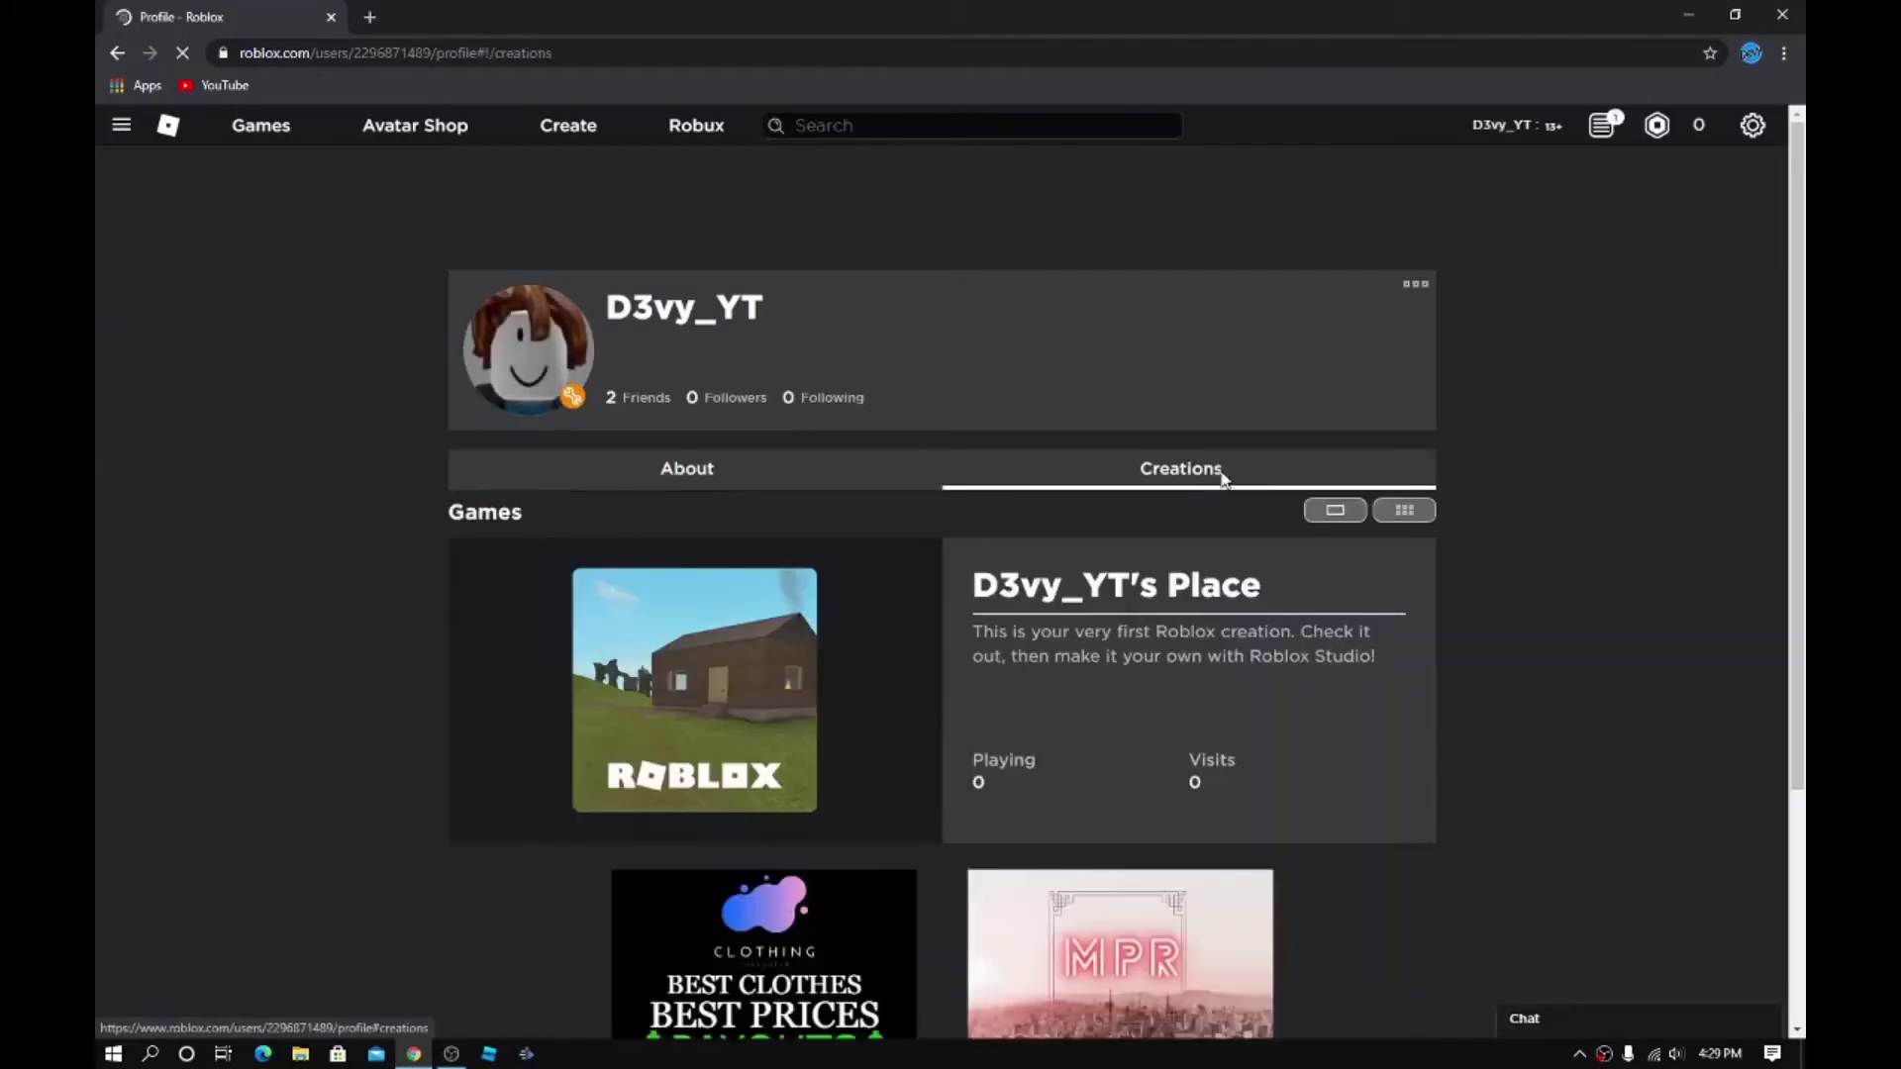
{"action": "left_click", "coordinate": [1405, 510]}
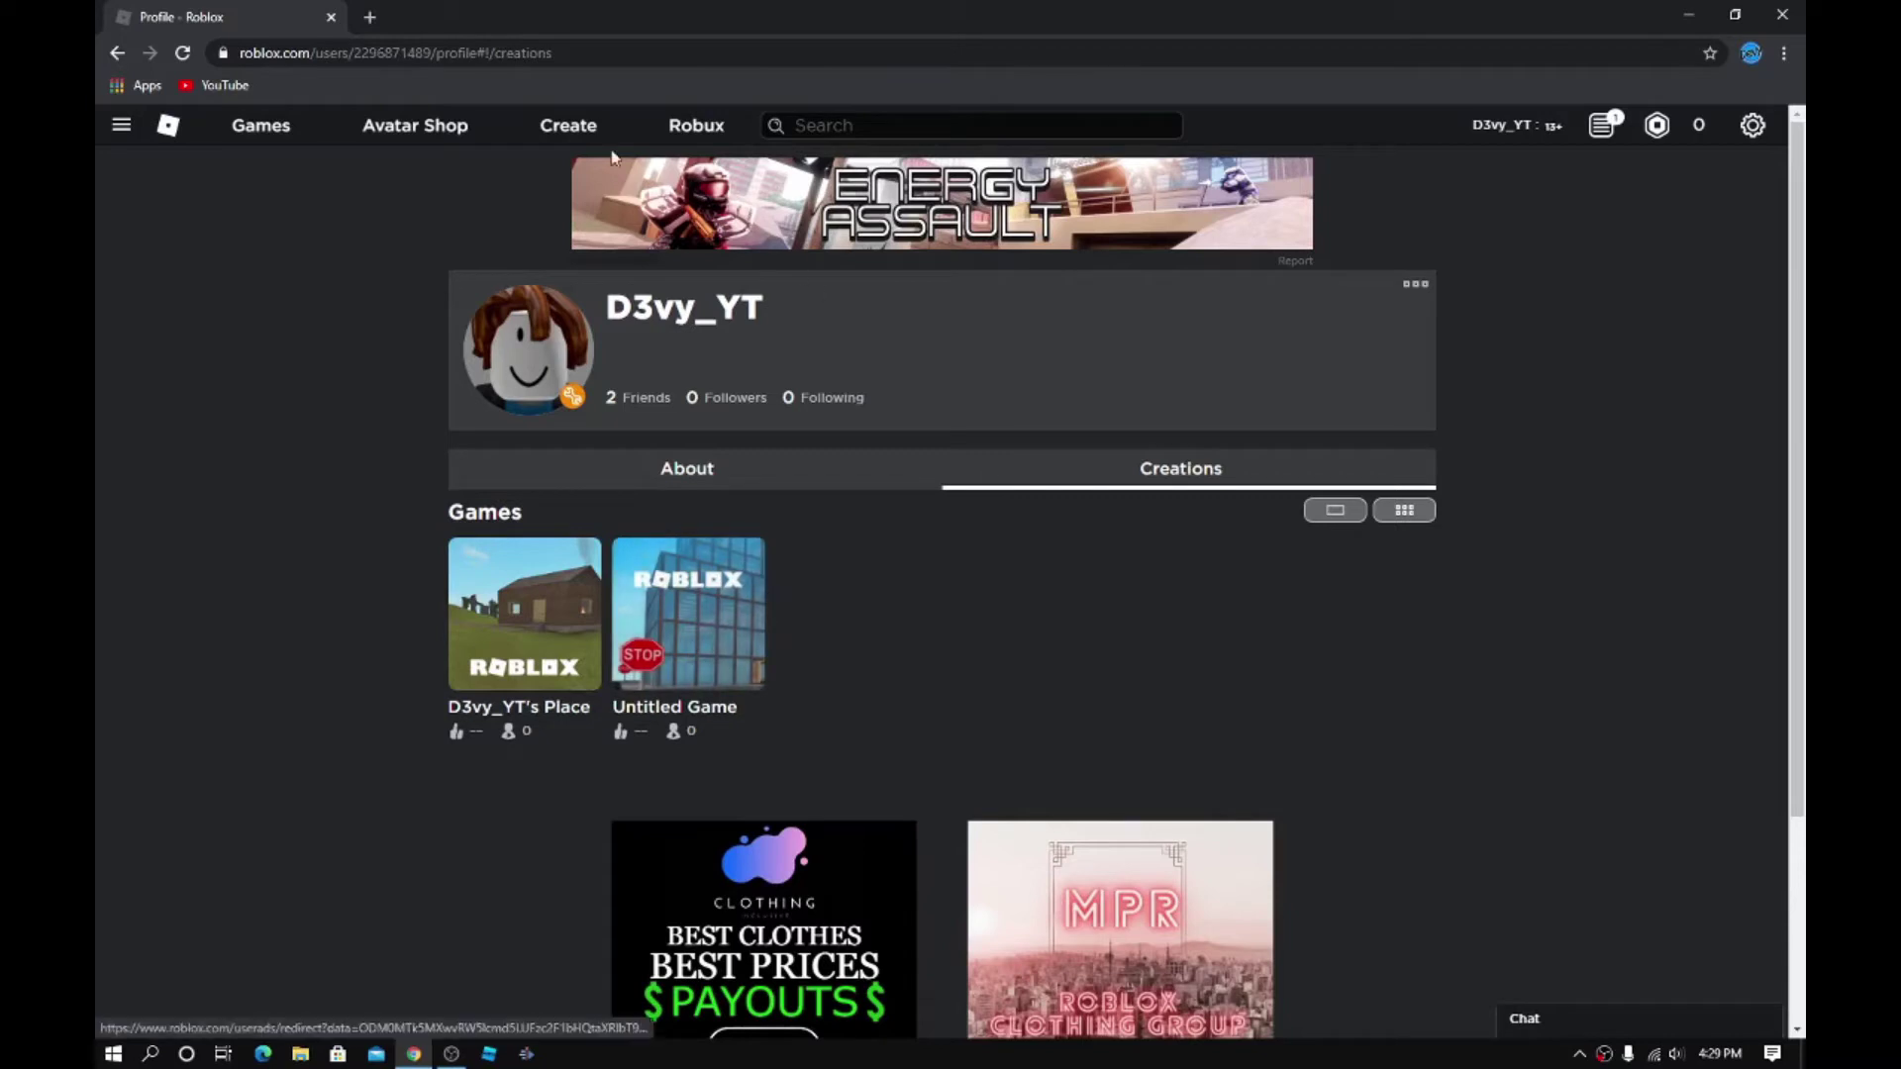
Save HD Admin Tutorial's privacy as Public via Configure Game, then return to the profile.
{"action": "left_click", "coordinate": [587, 130]}
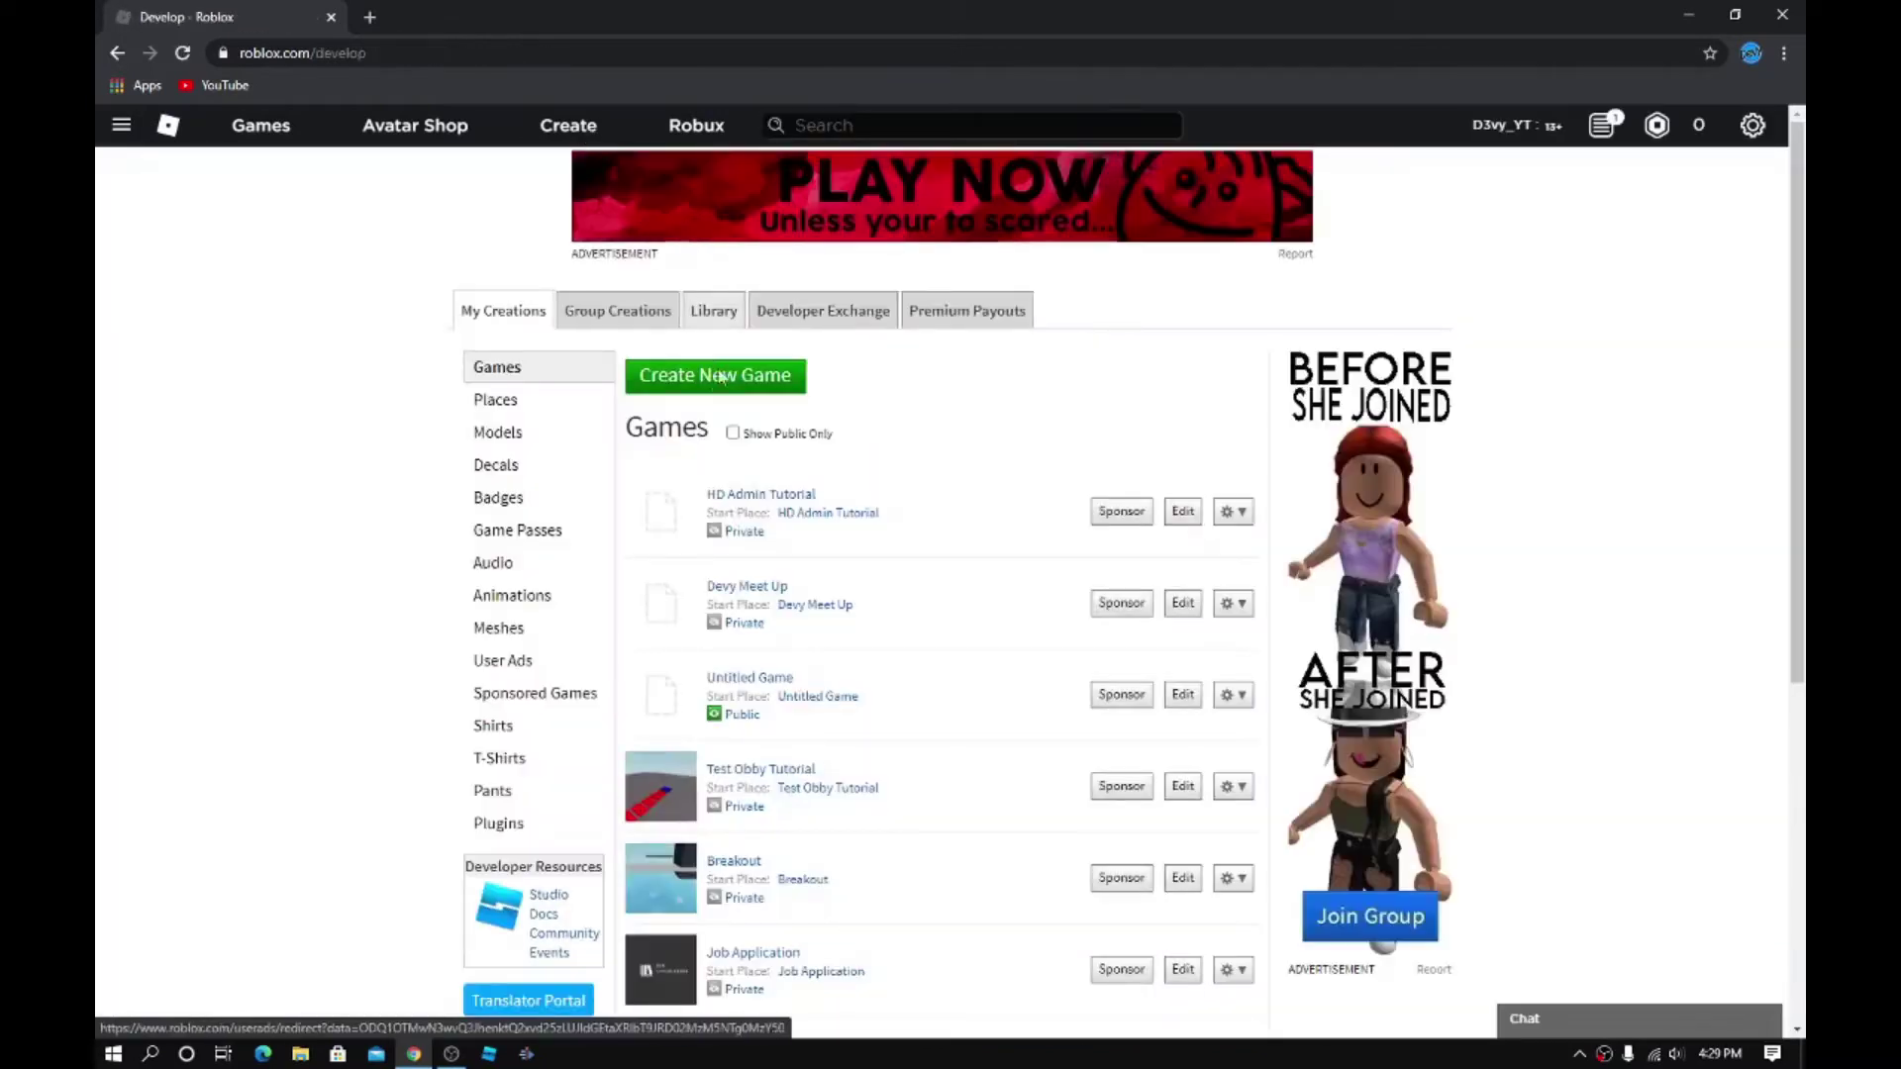
{"action": "left_click", "coordinate": [1236, 517]}
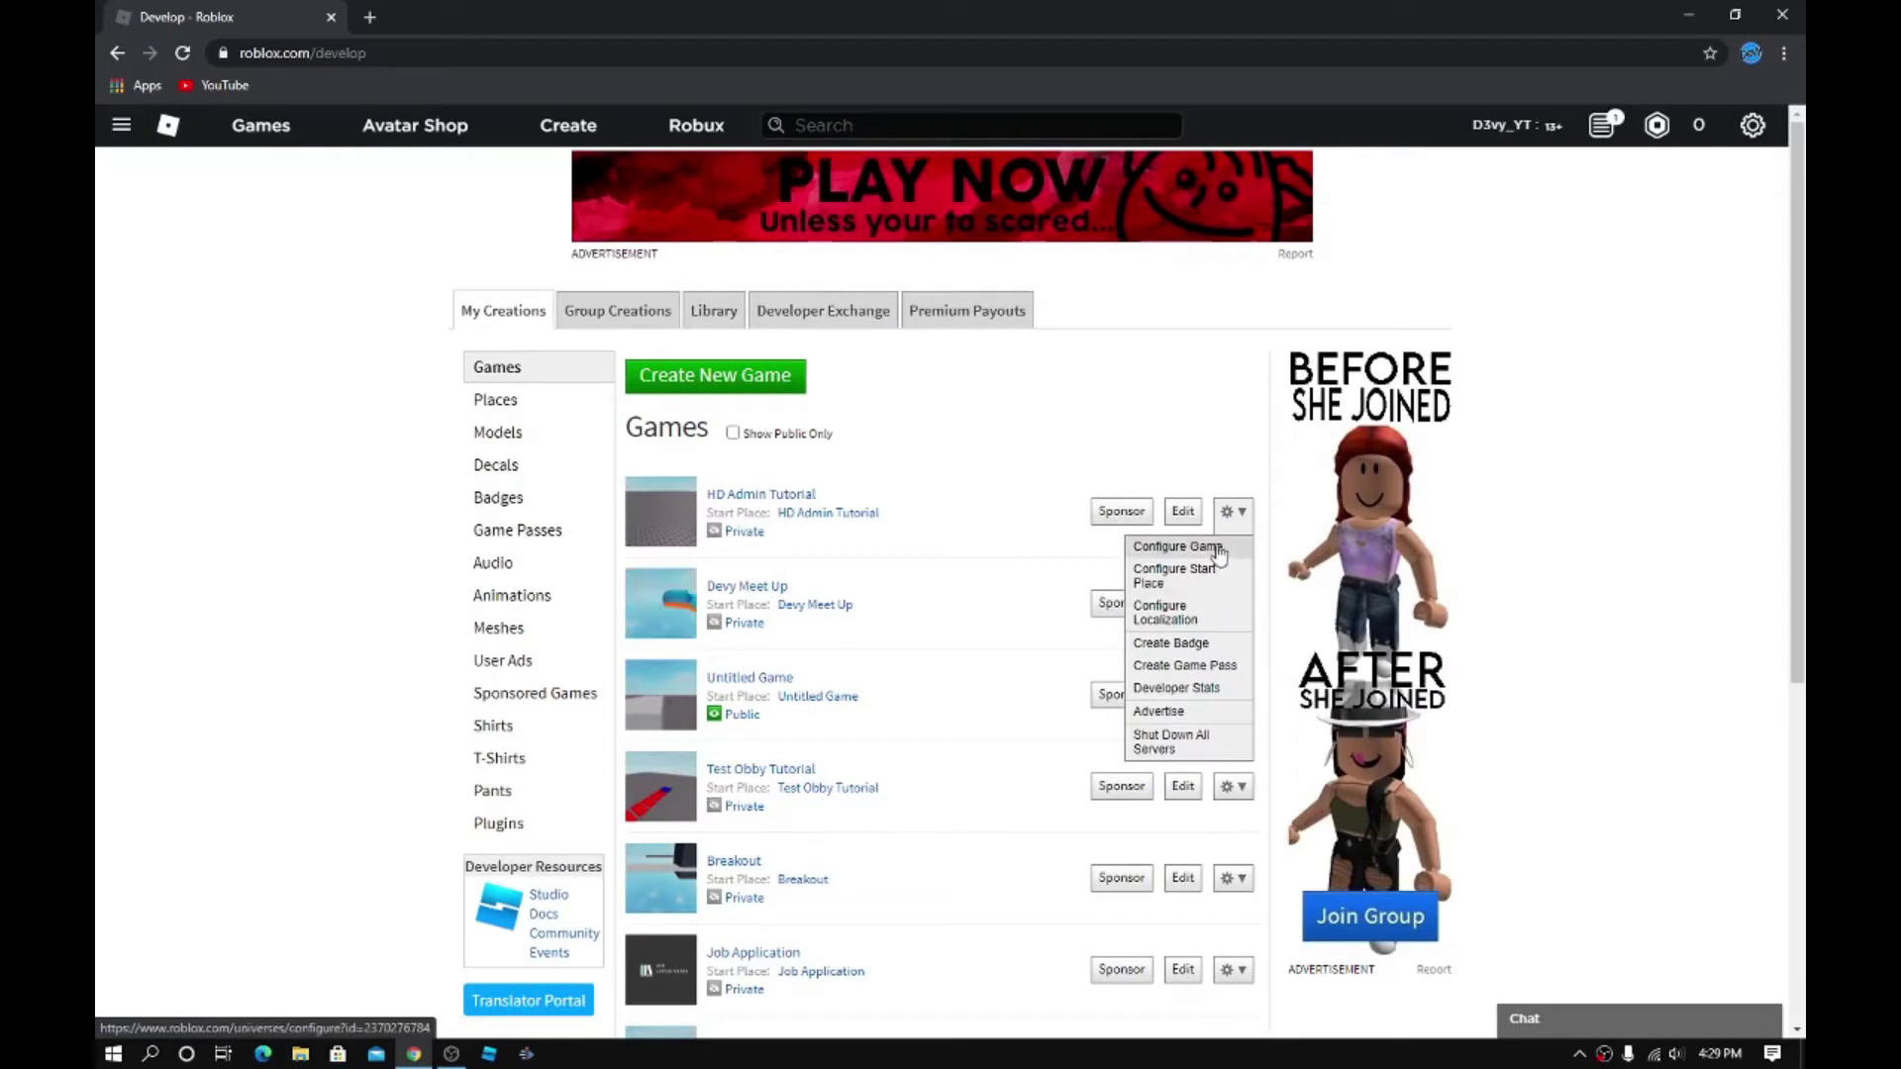
{"action": "left_click", "coordinate": [1214, 545]}
{"action": "left_click", "coordinate": [641, 376]}
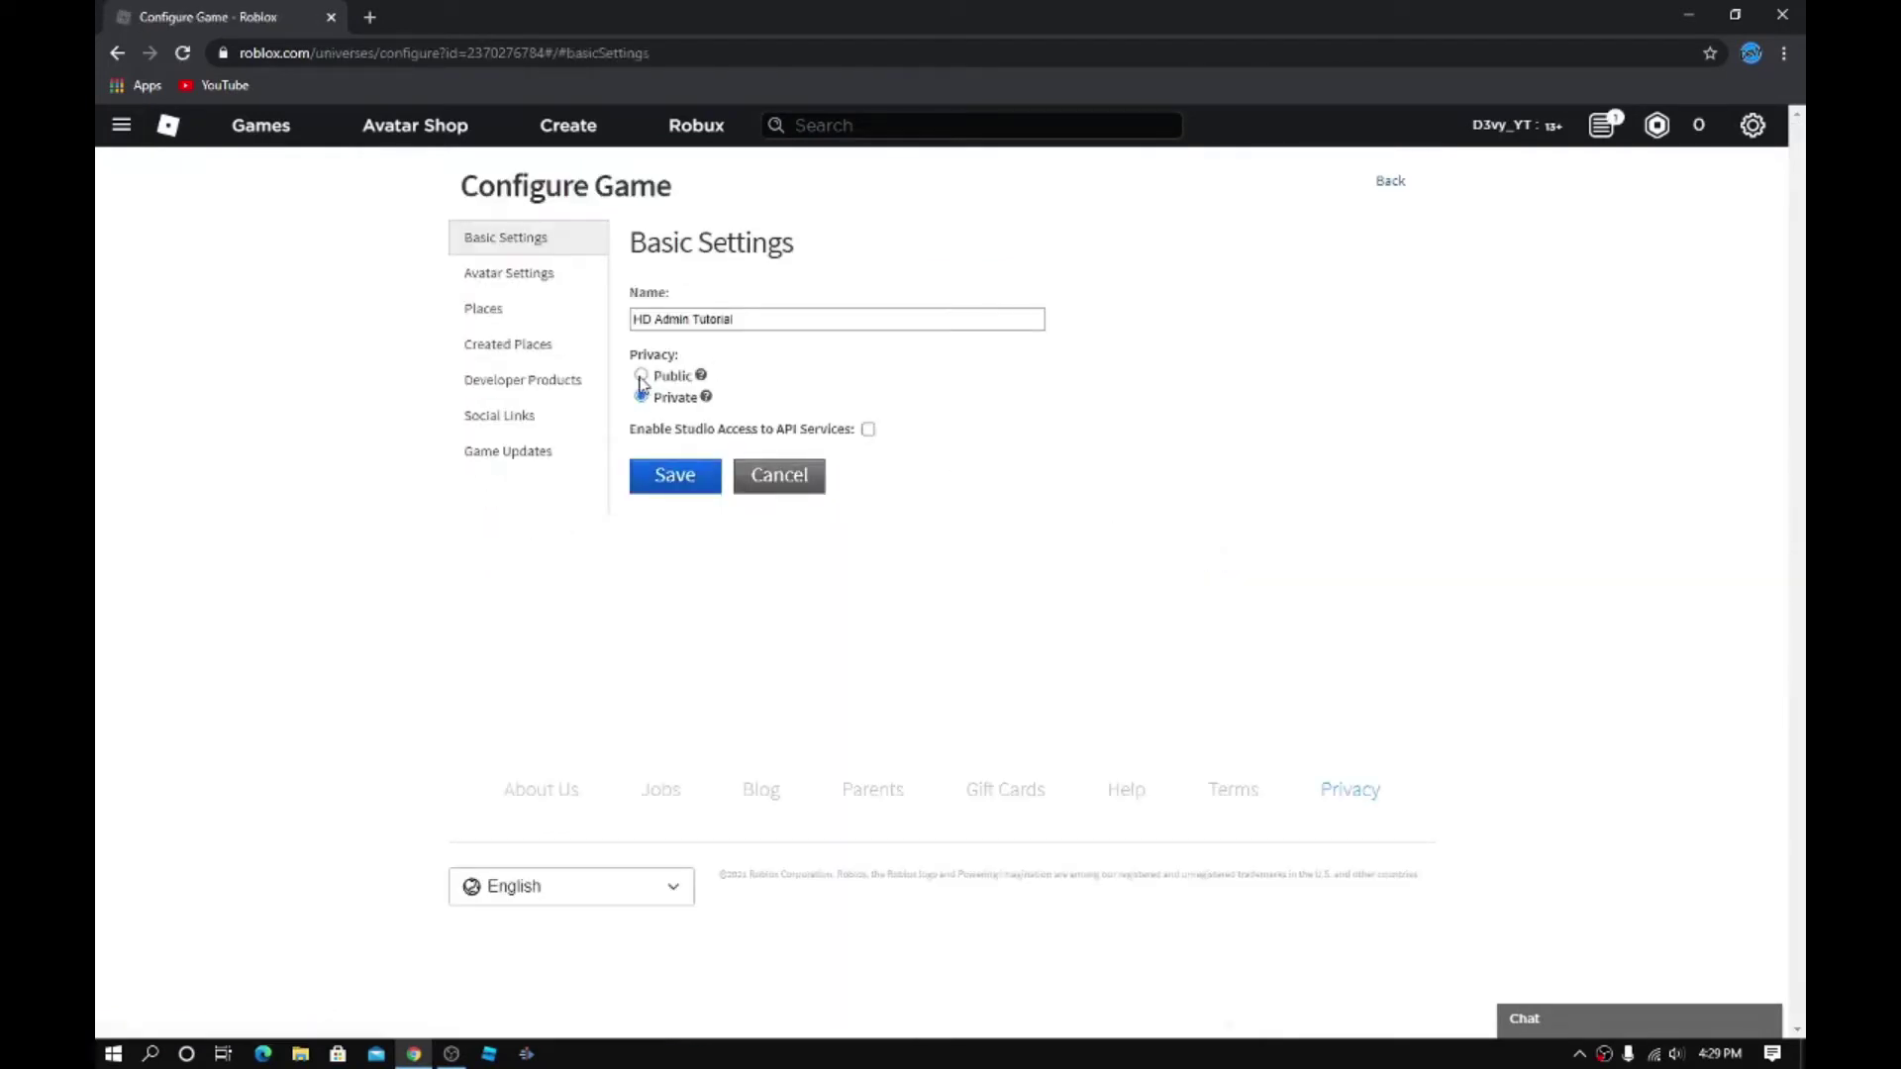
{"action": "left_click", "coordinate": [671, 469]}
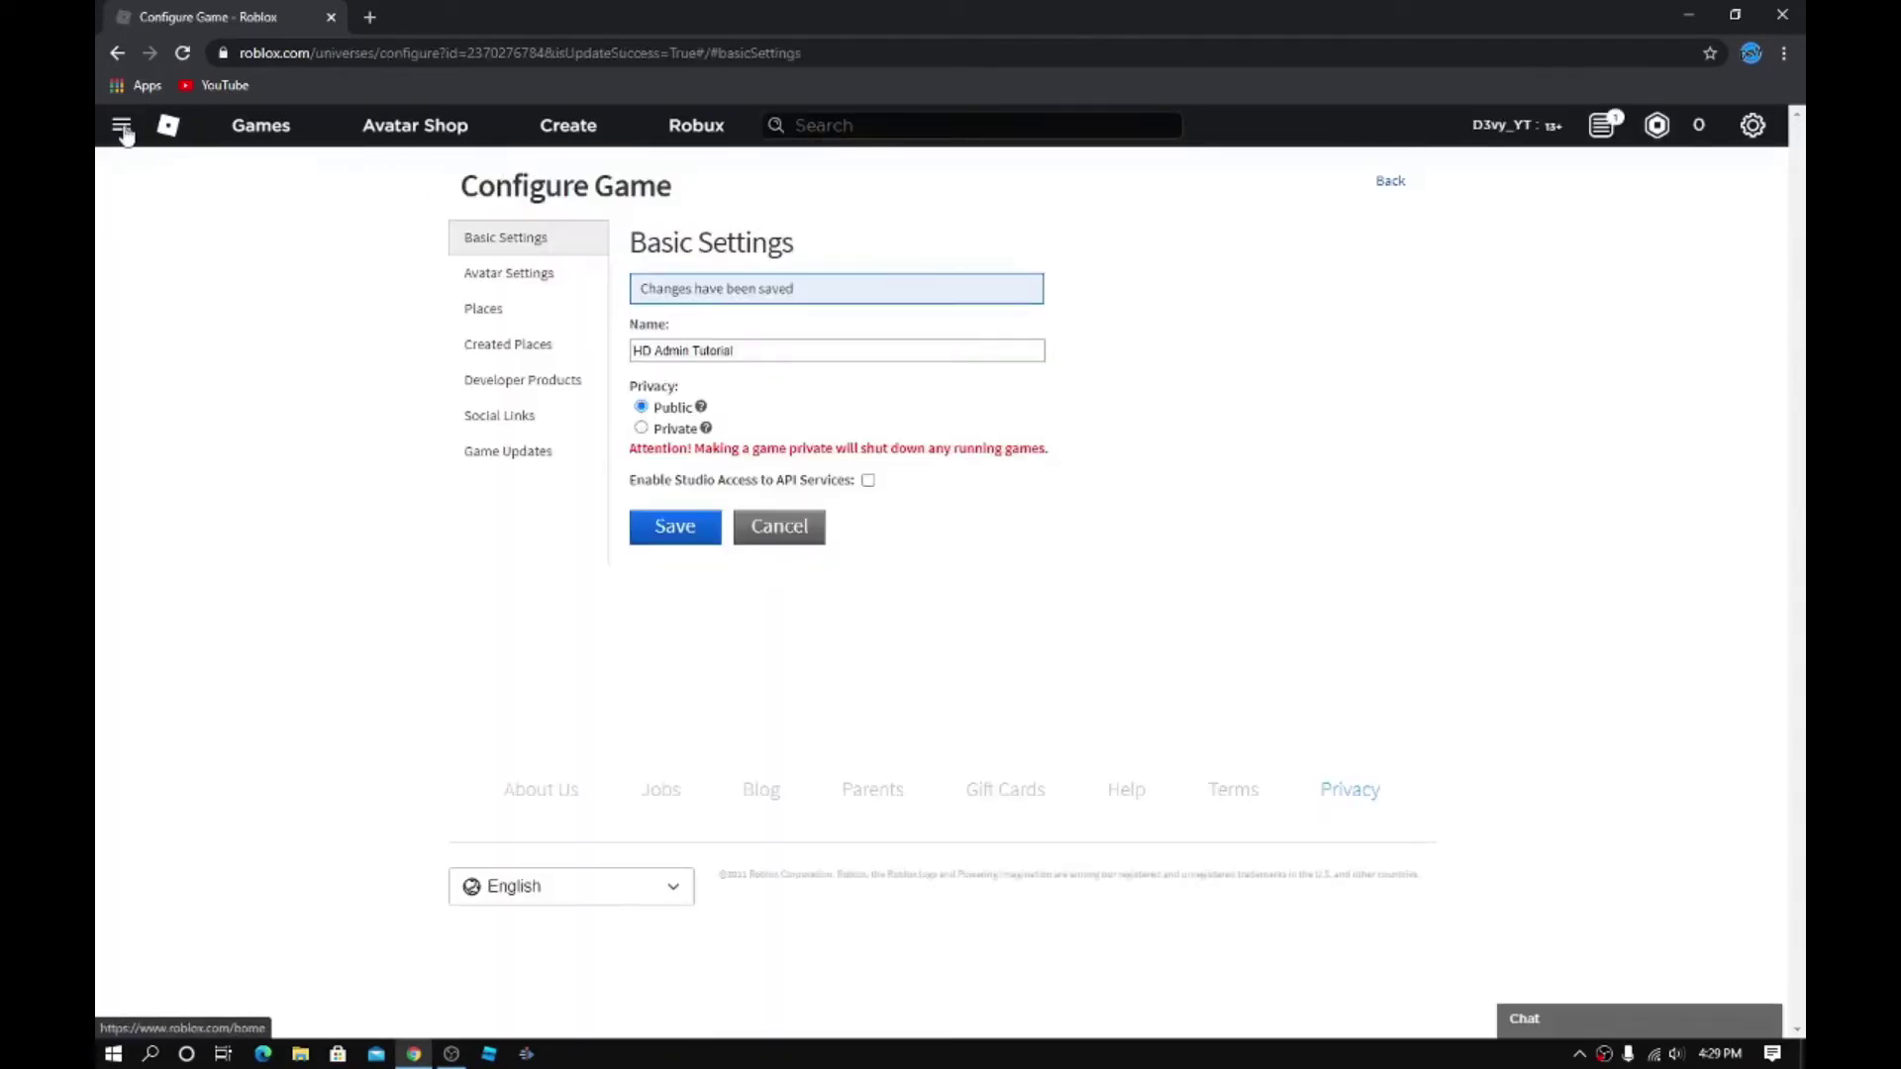
{"action": "left_click", "coordinate": [122, 125]}
{"action": "left_click", "coordinate": [164, 249]}
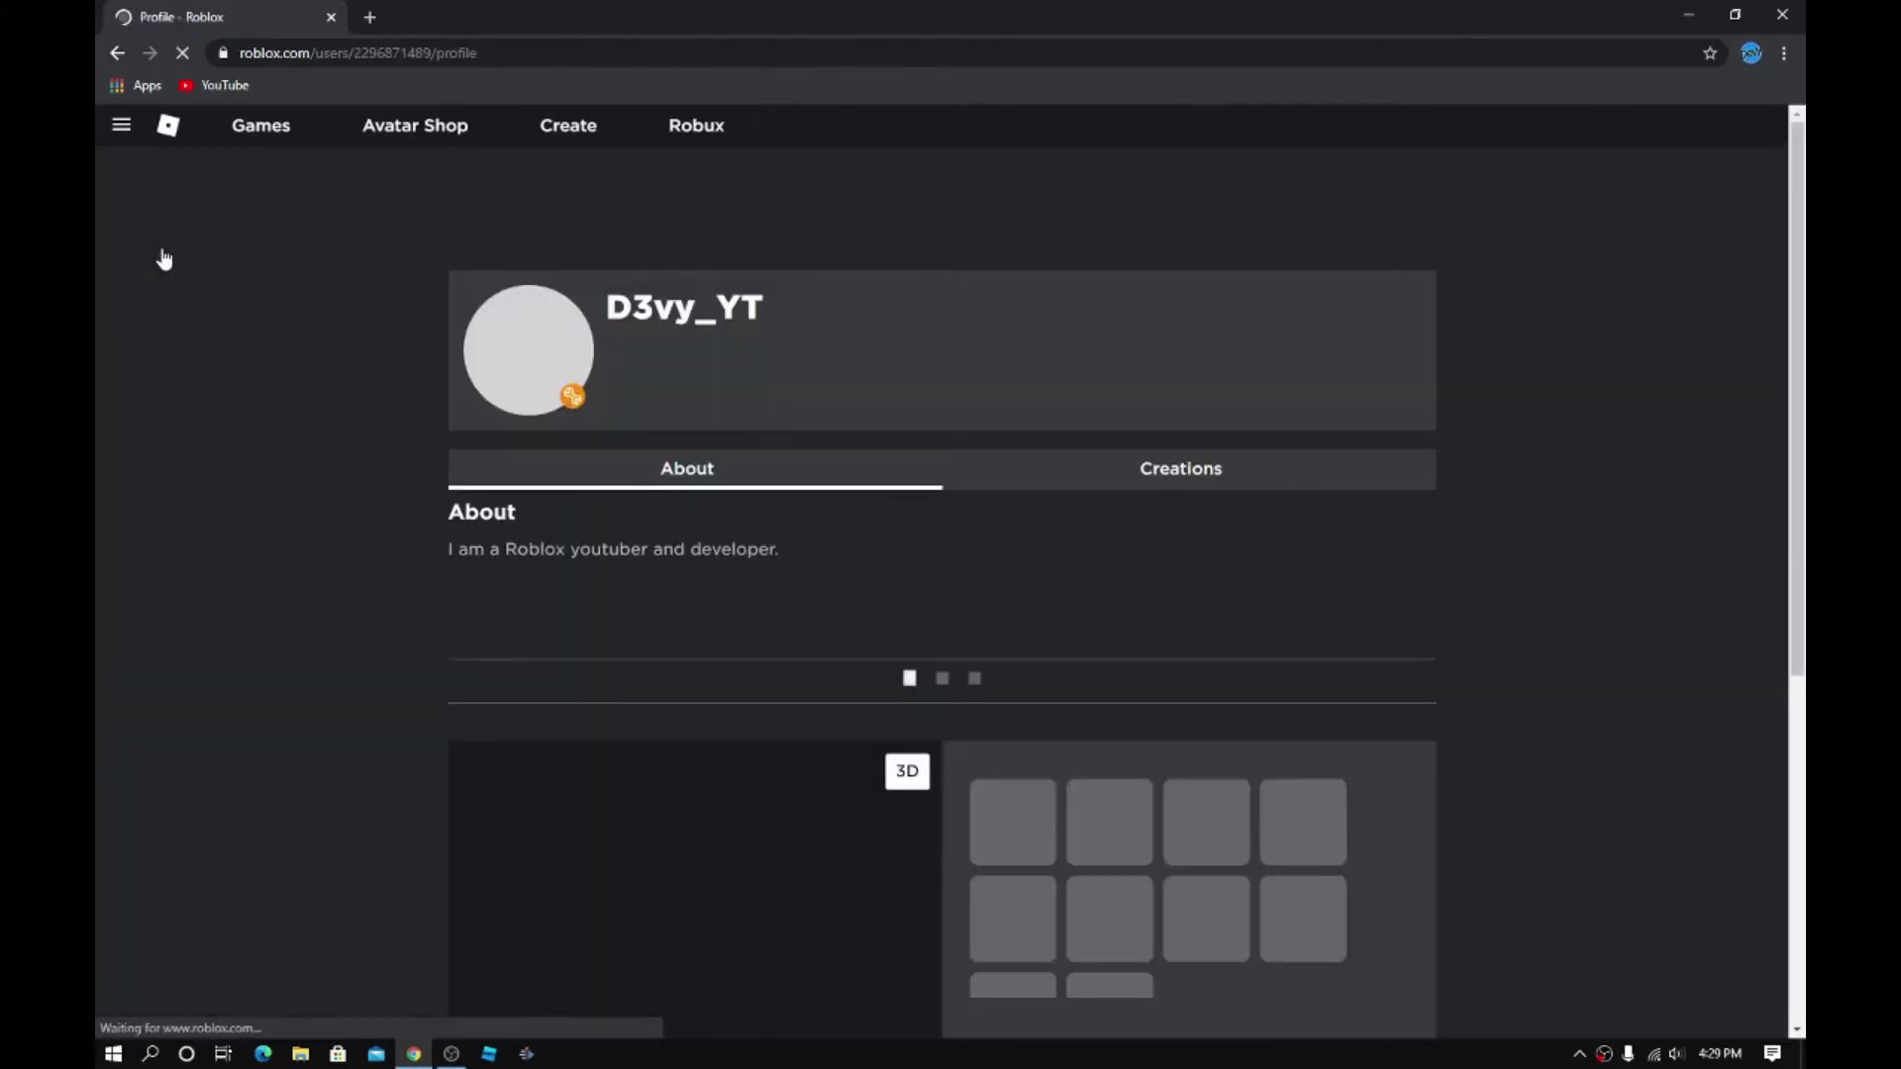
Play HD Admin Tutorial from the Creations grid, launch Roblox, and close the browser.
{"action": "left_click", "coordinate": [1180, 468]}
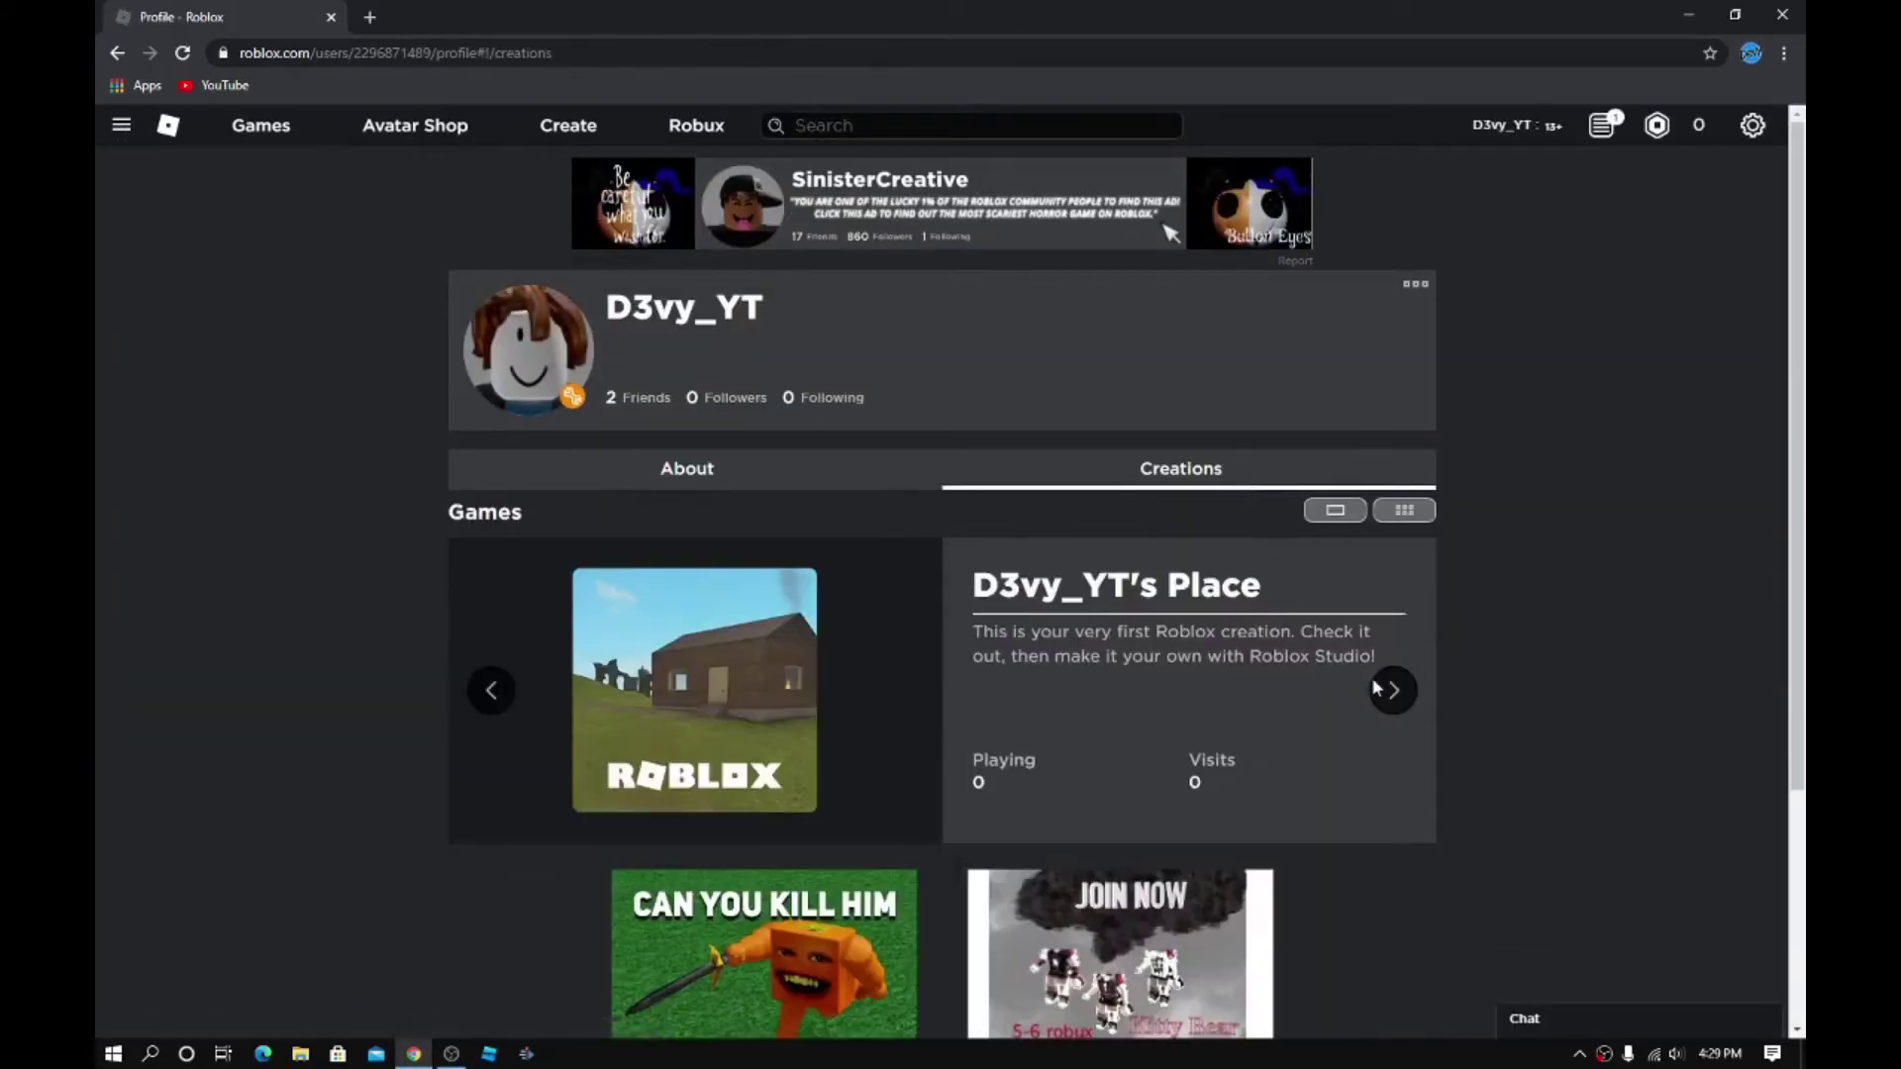
{"action": "left_click", "coordinate": [1404, 512]}
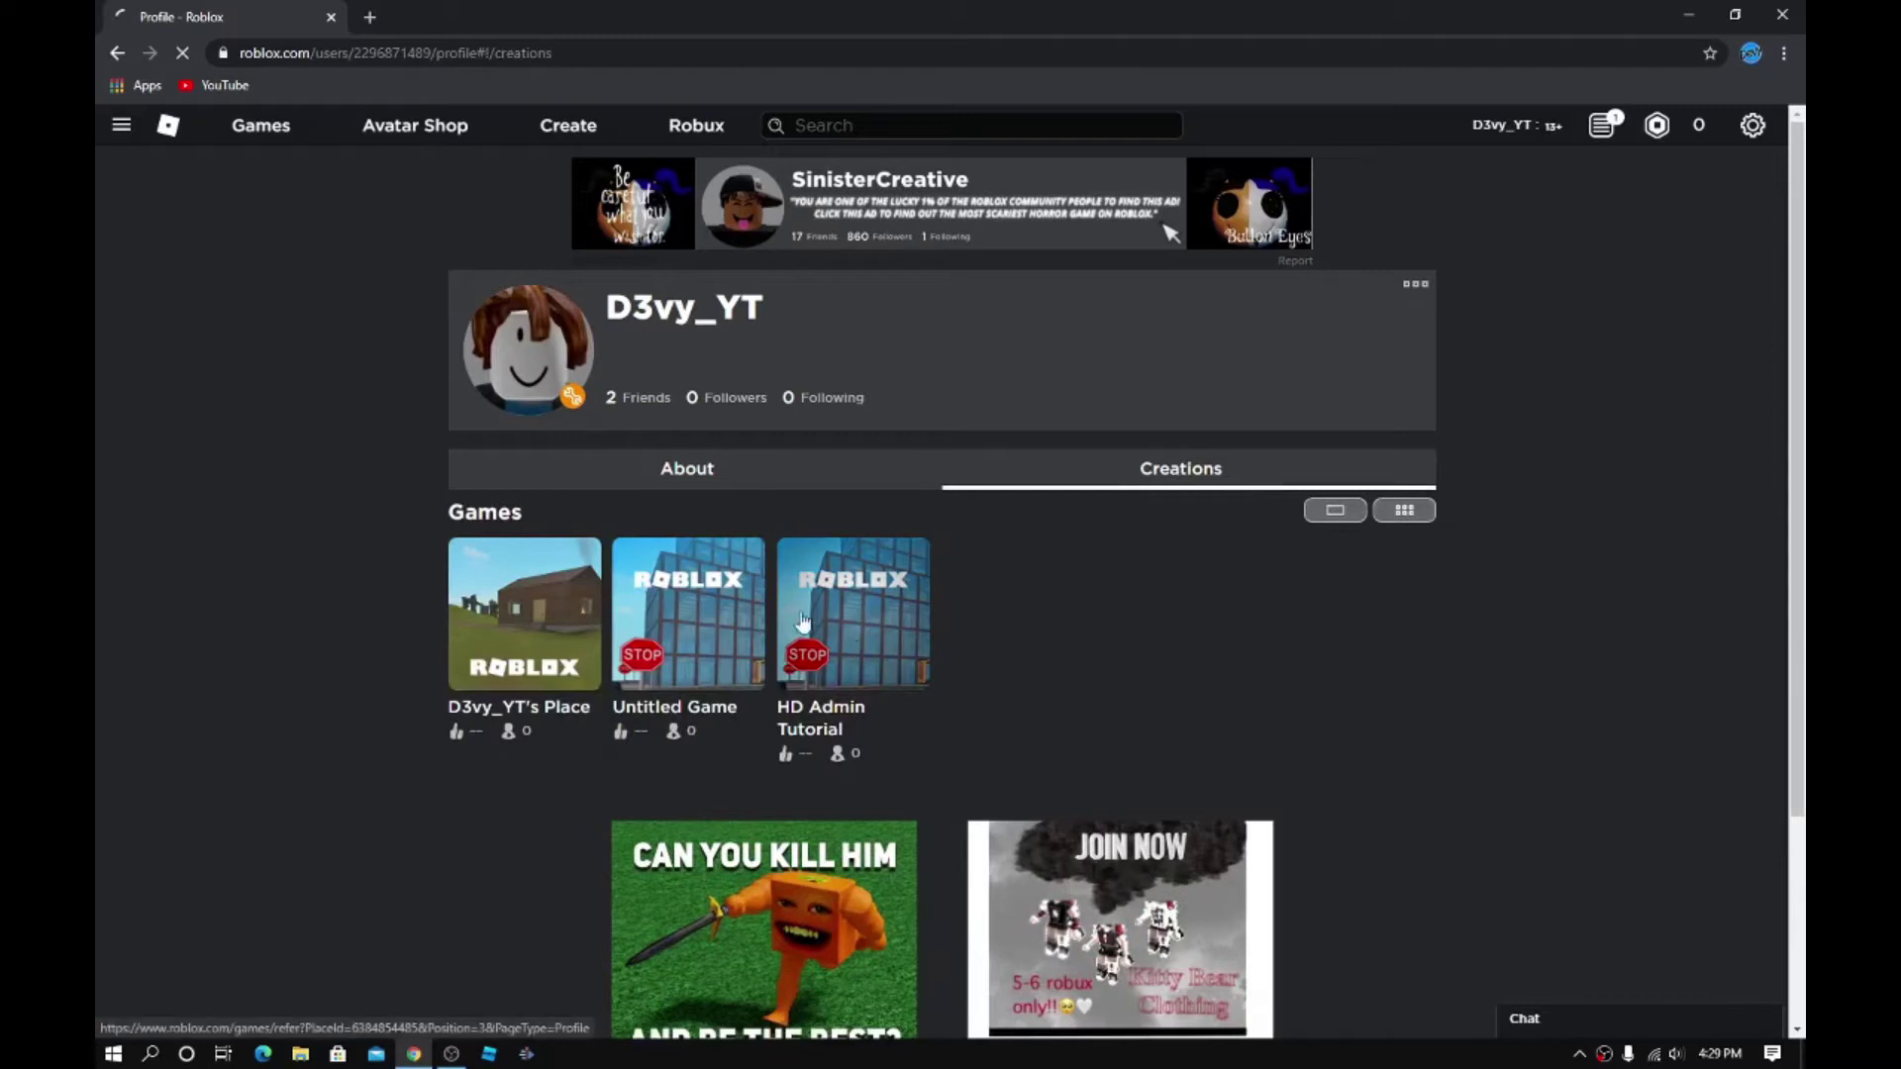
{"action": "left_click", "coordinate": [833, 624]}
{"action": "left_click", "coordinate": [1174, 547]}
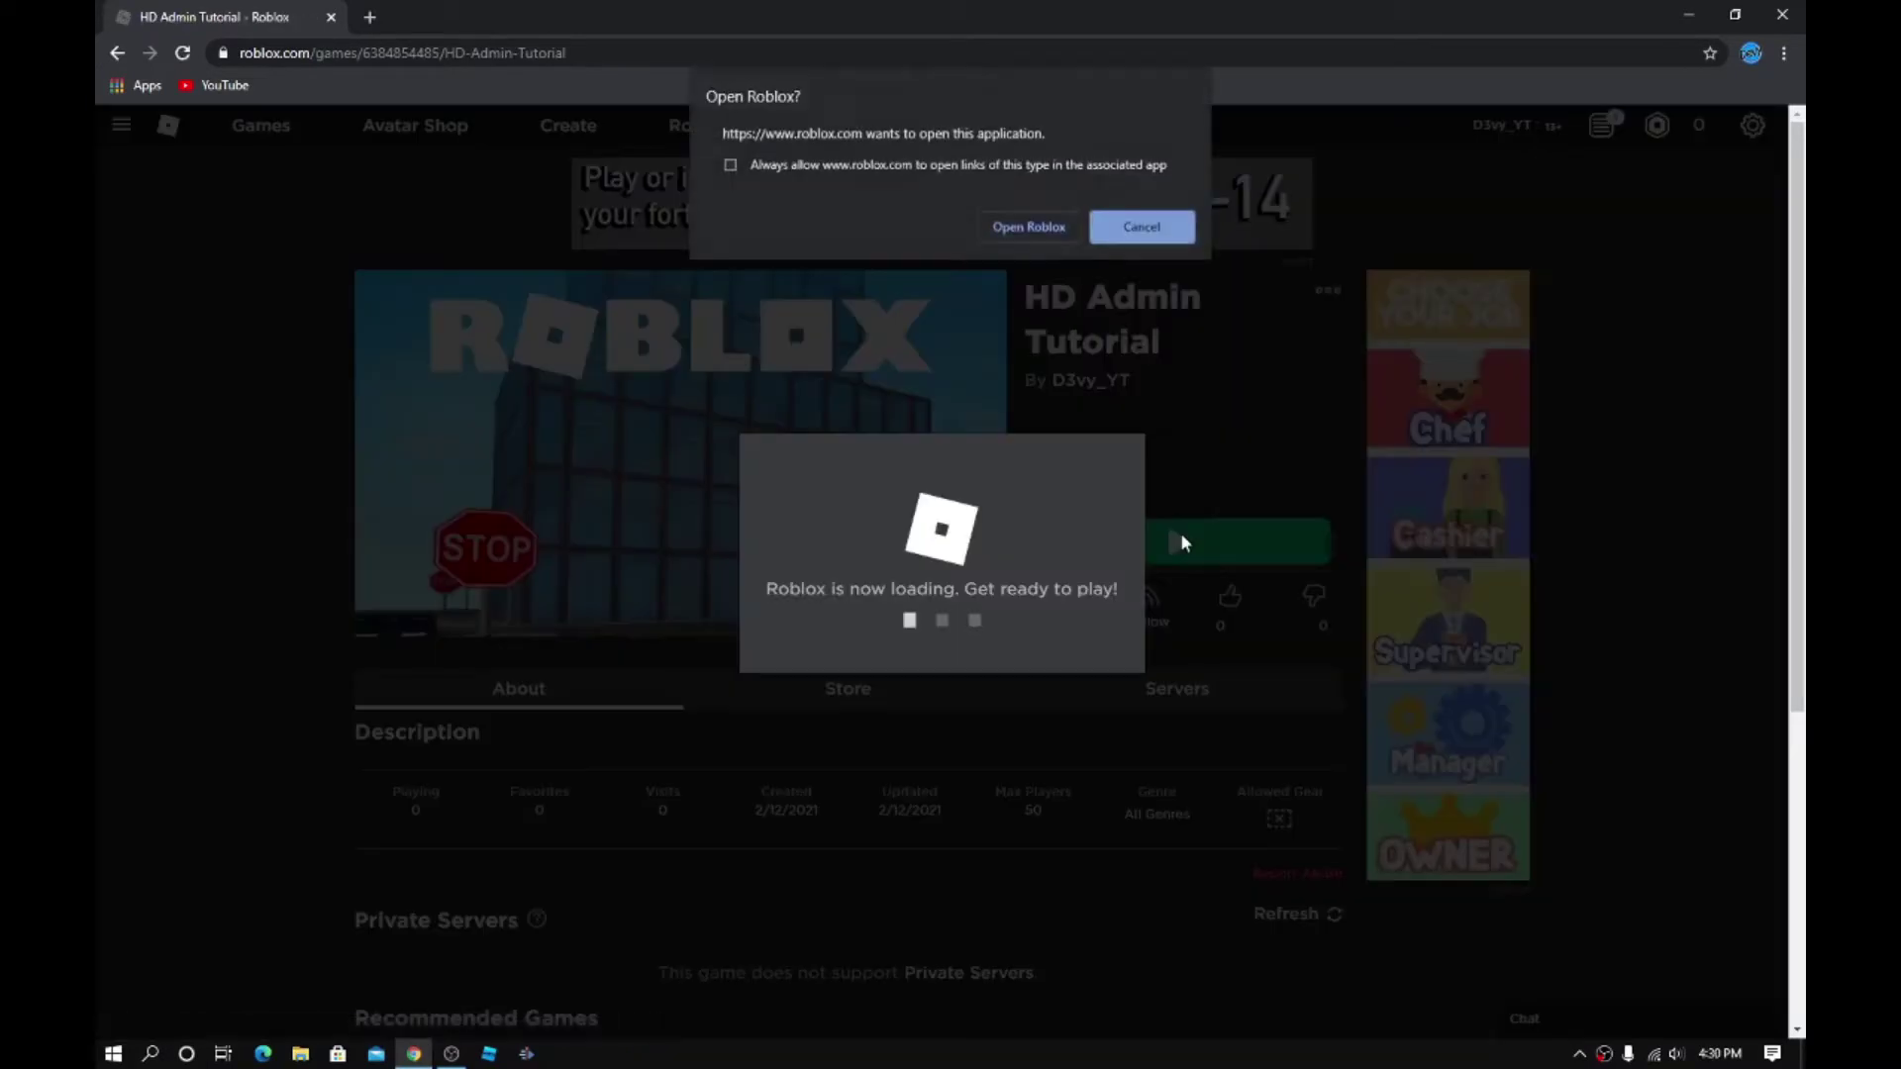
{"action": "left_click", "coordinate": [1032, 223]}
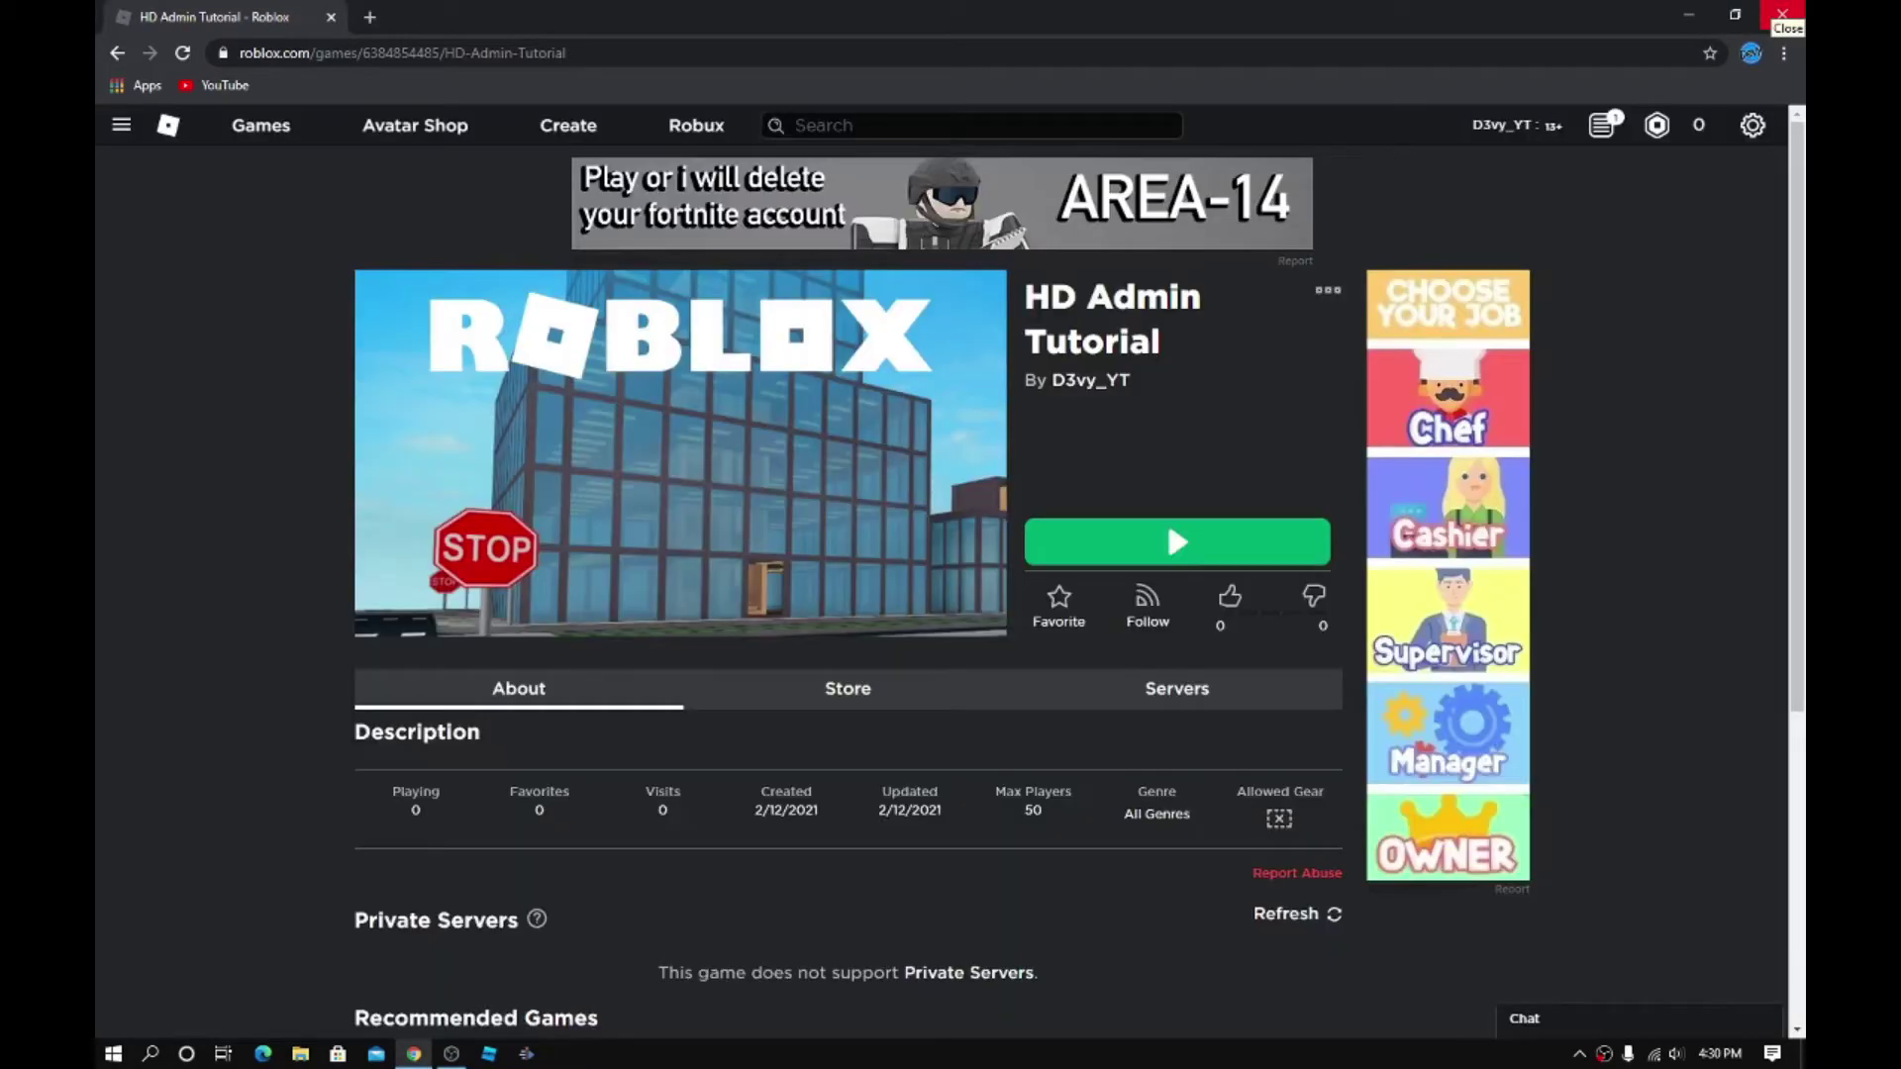
{"action": "left_click", "coordinate": [1781, 16]}
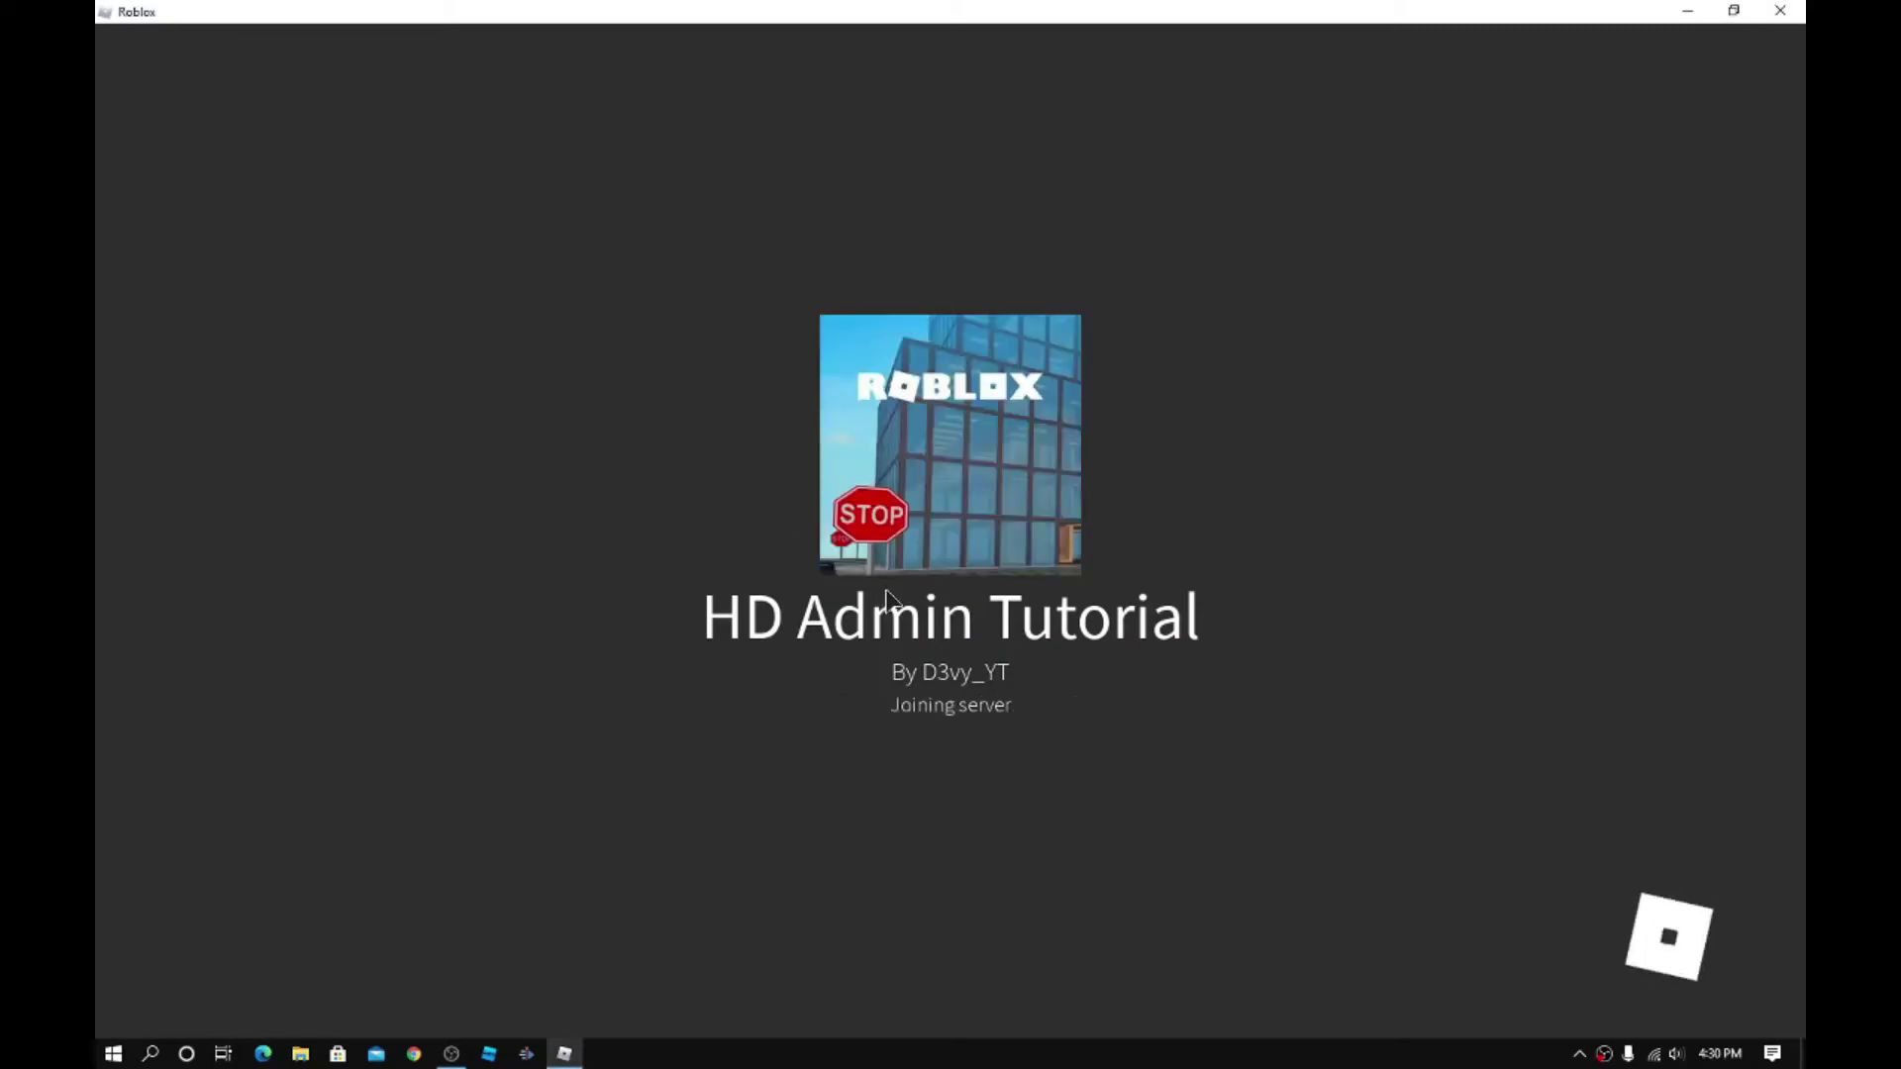
Walk the avatar across the baseplate with D and W and rotate the camera.
{"action": "mouse_move", "coordinate": [950, 442]}
{"action": "key", "text": "d"}
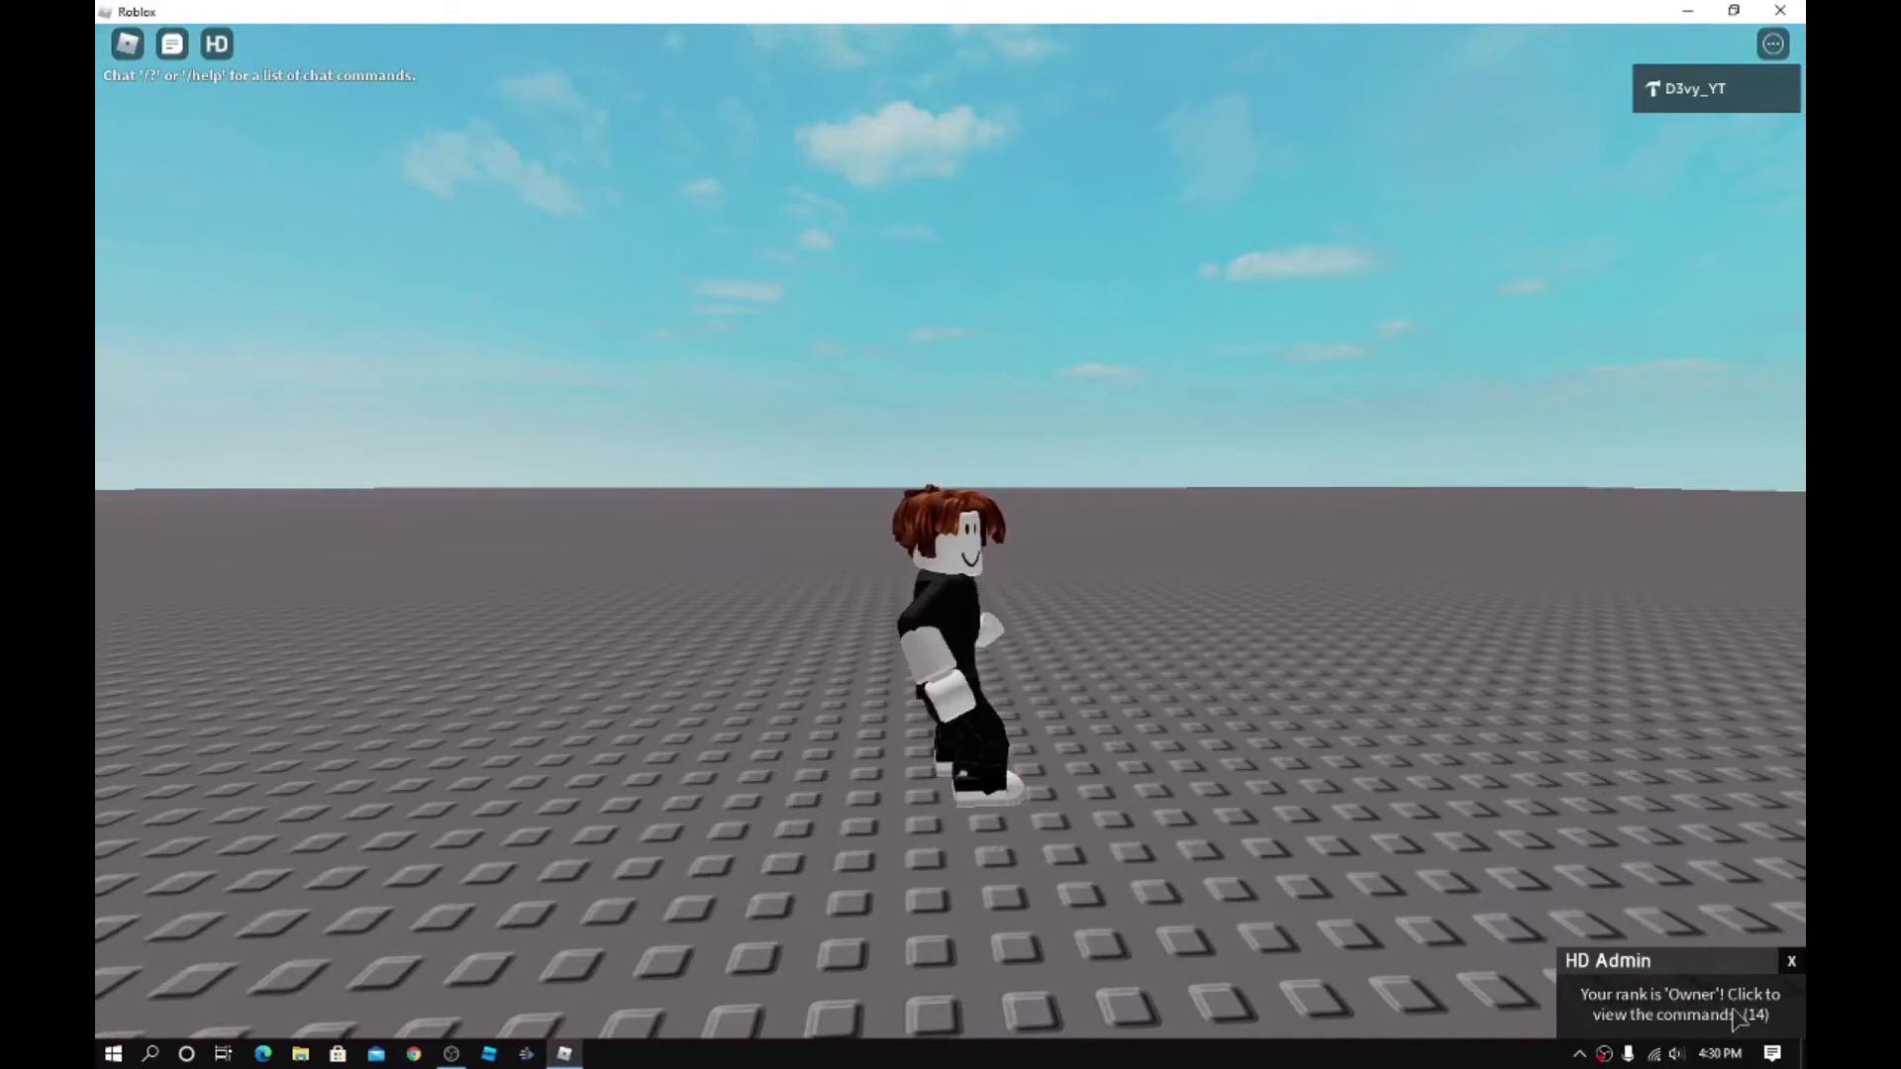
{"action": "key", "text": "w"}
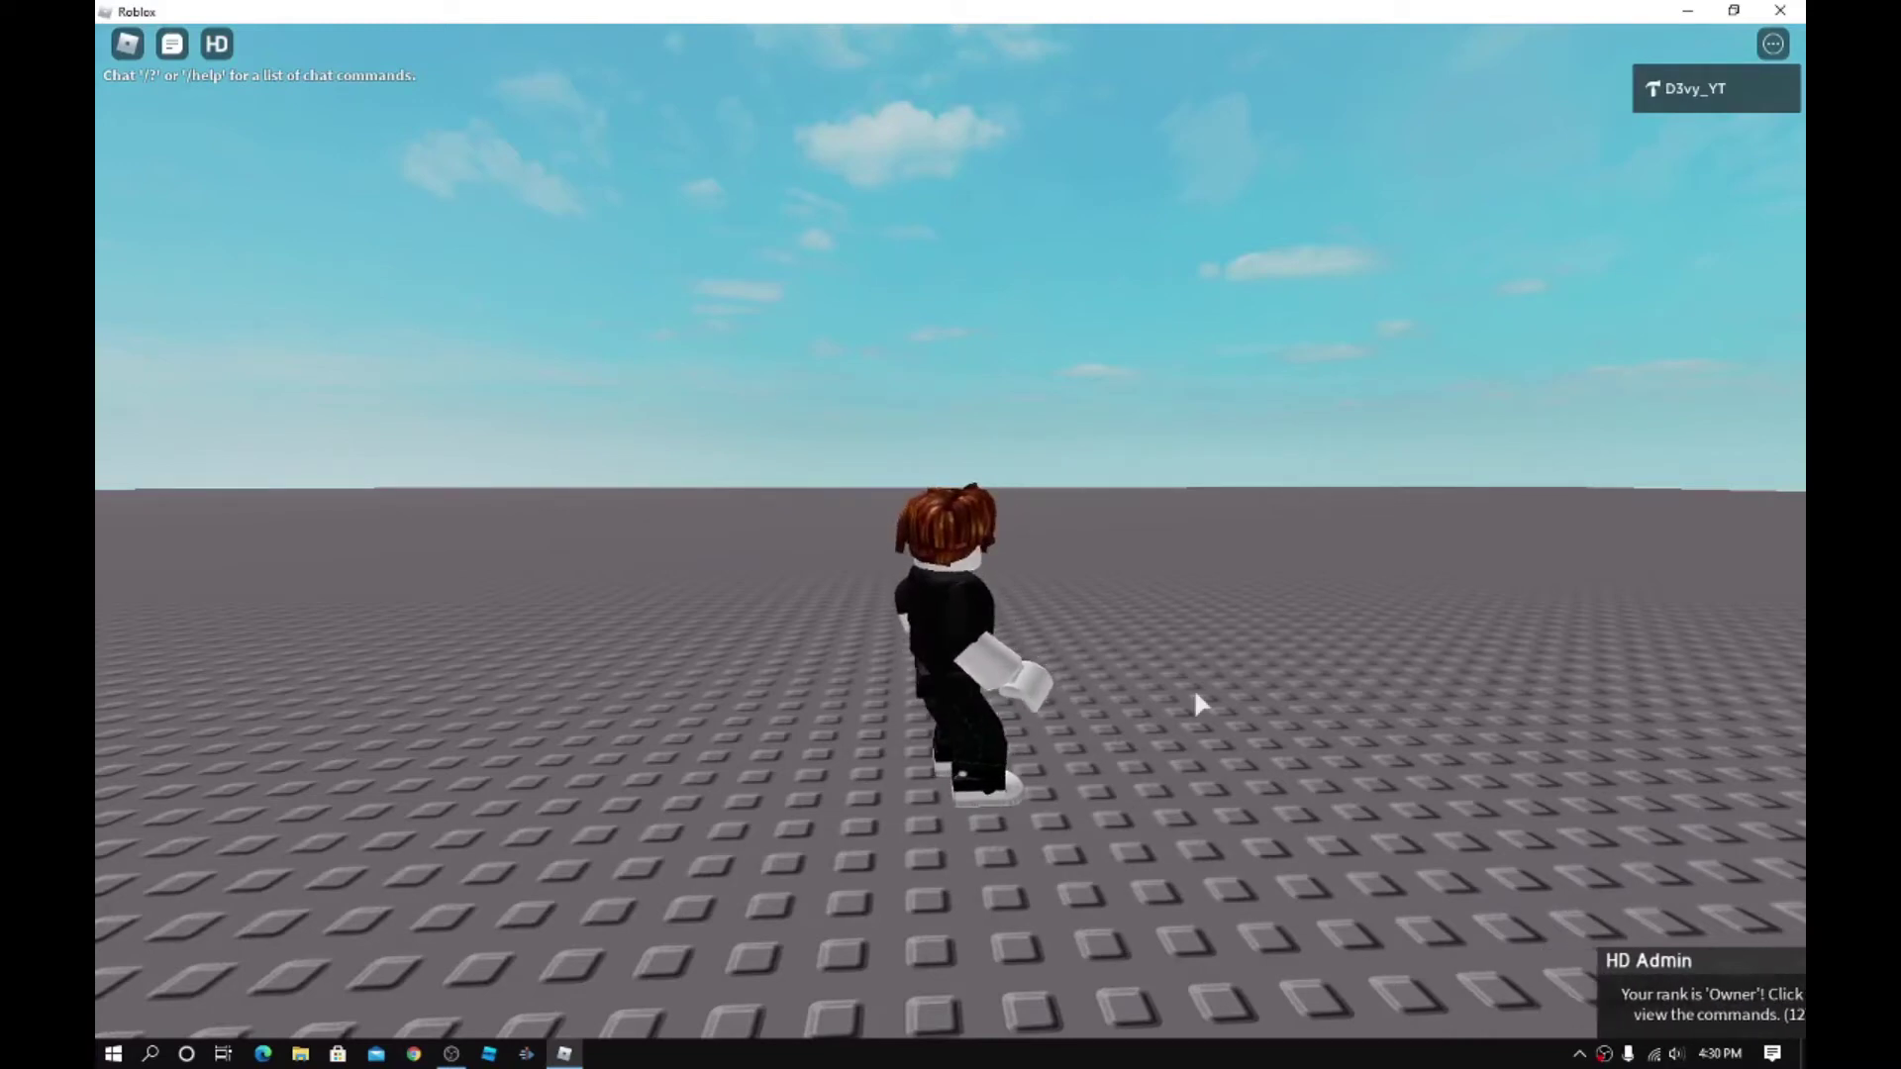
{"action": "right_click_drag", "start_coordinate": [1069, 488], "coordinate": [1074, 489]}
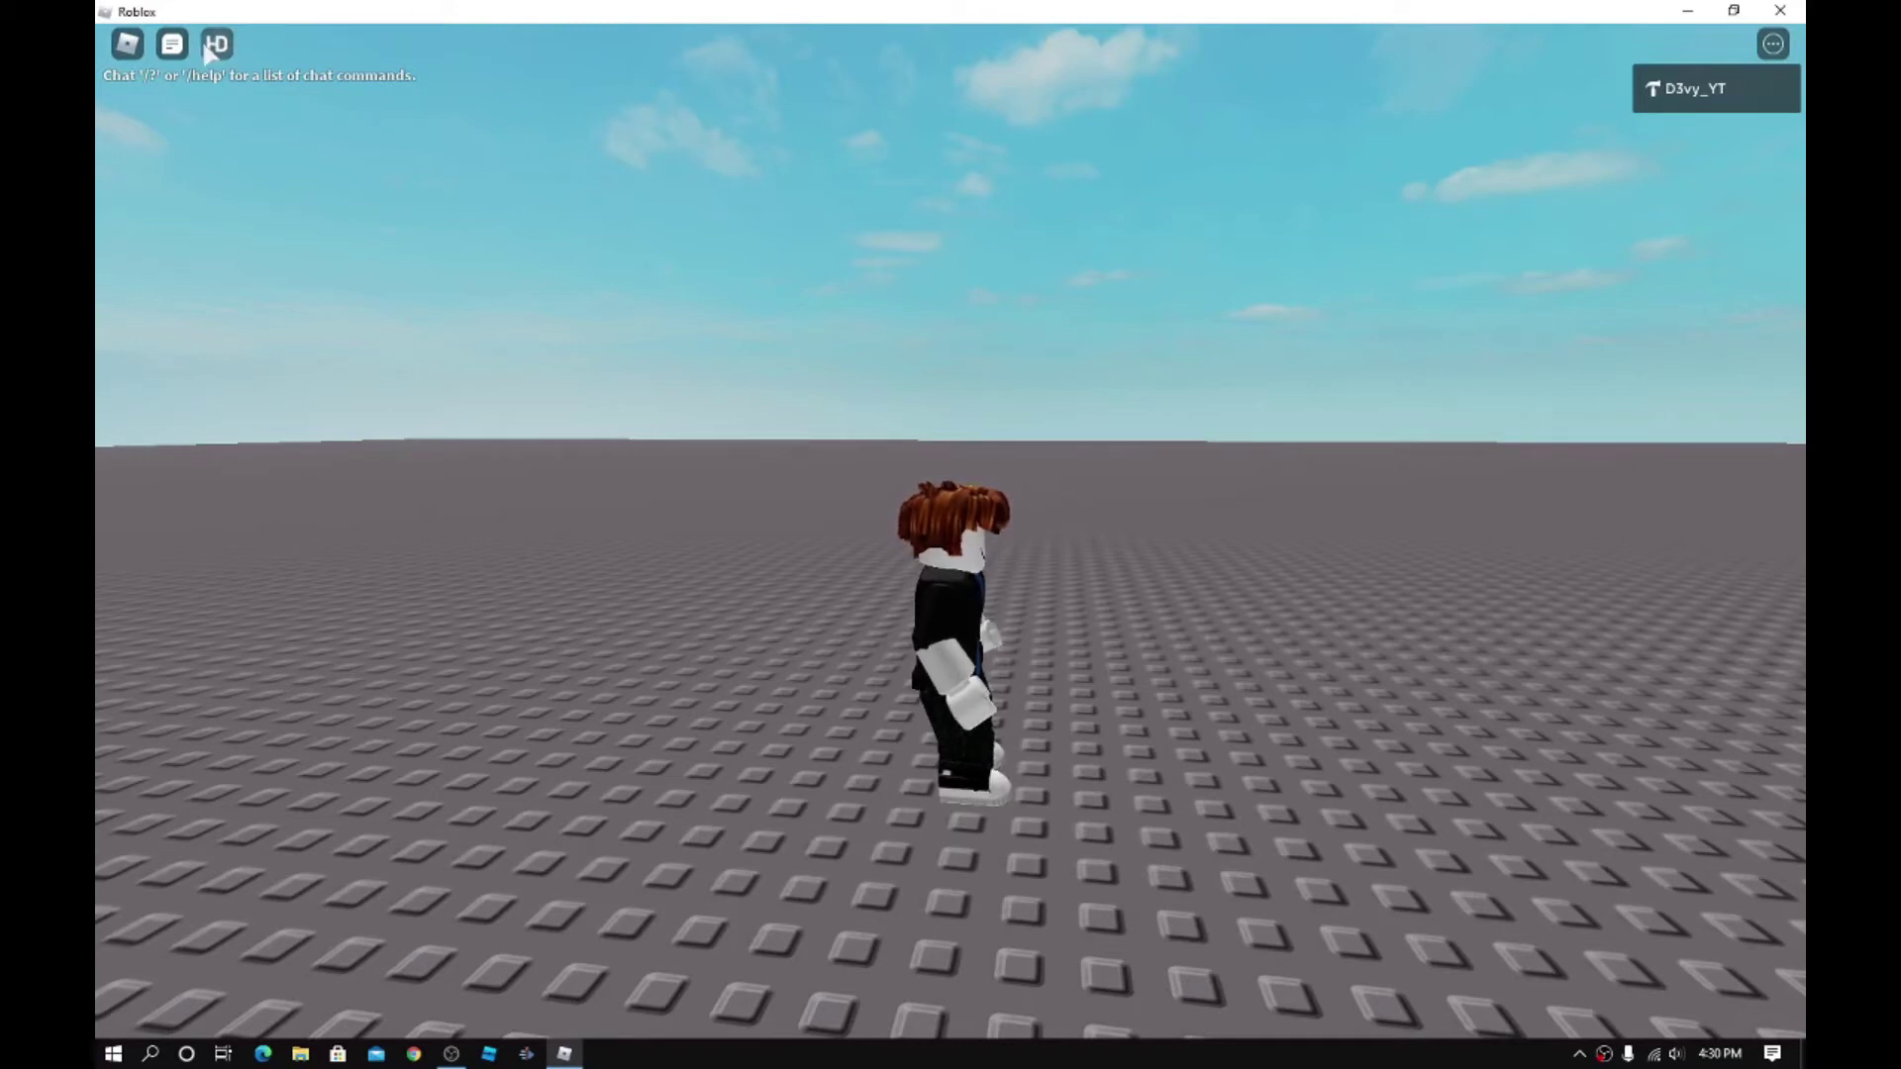
{"action": "left_click", "coordinate": [173, 45]}
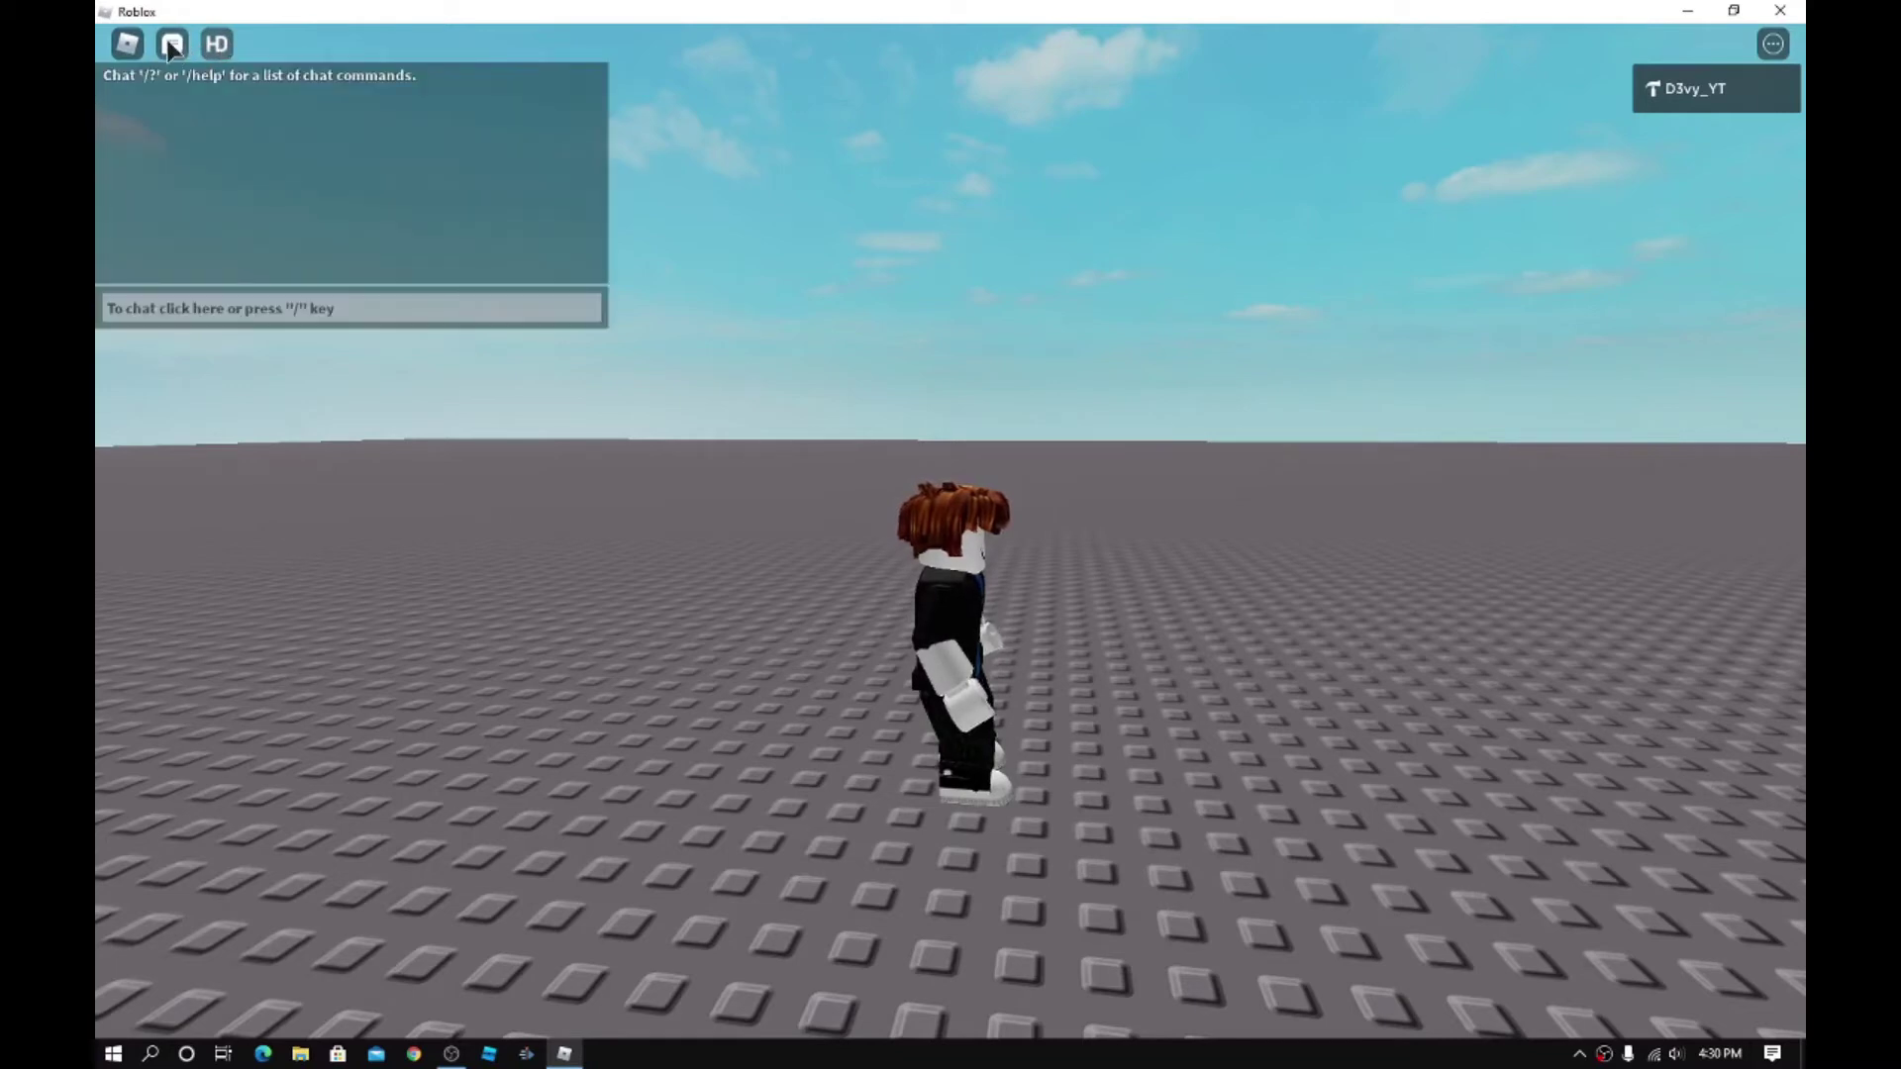
{"action": "left_click", "coordinate": [216, 45]}
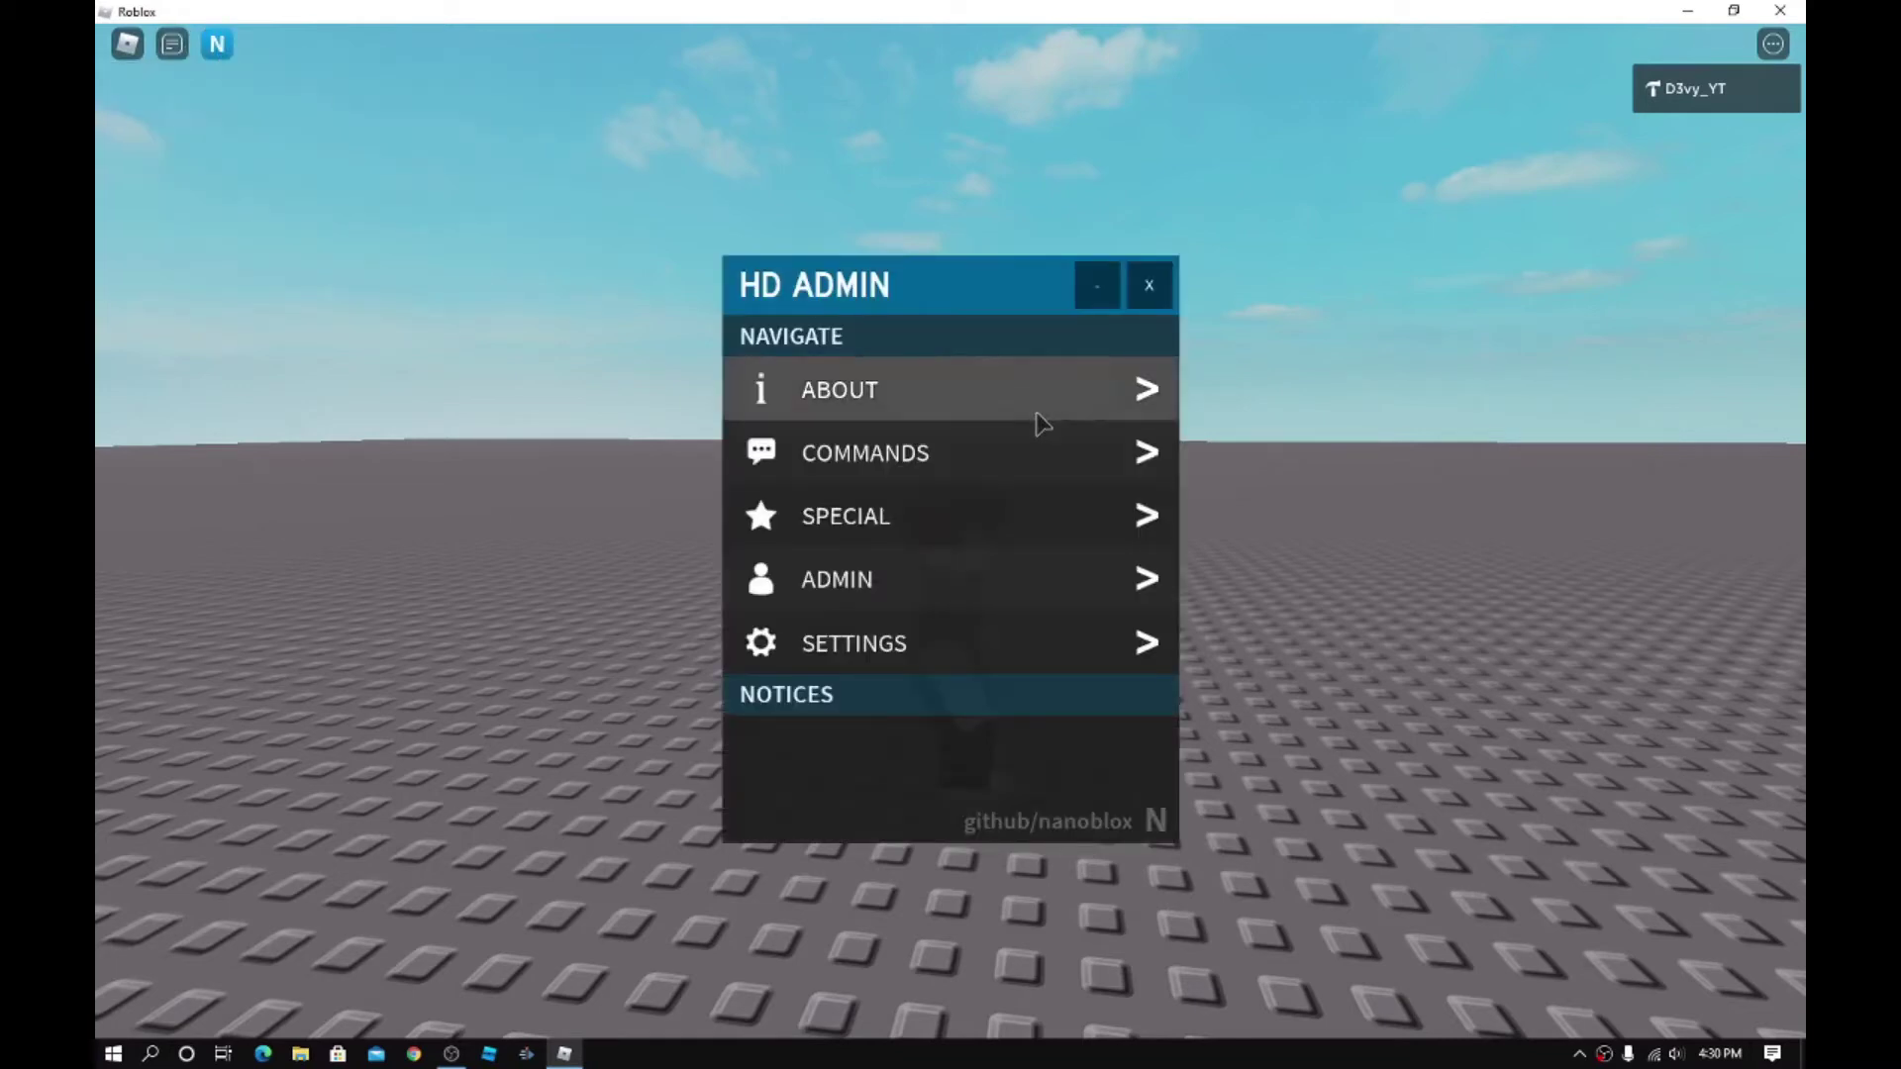
{"action": "left_click", "coordinate": [1035, 446]}
{"action": "scroll", "coordinate": [967, 471], "scroll_direction": "down", "scroll_amount": 2}
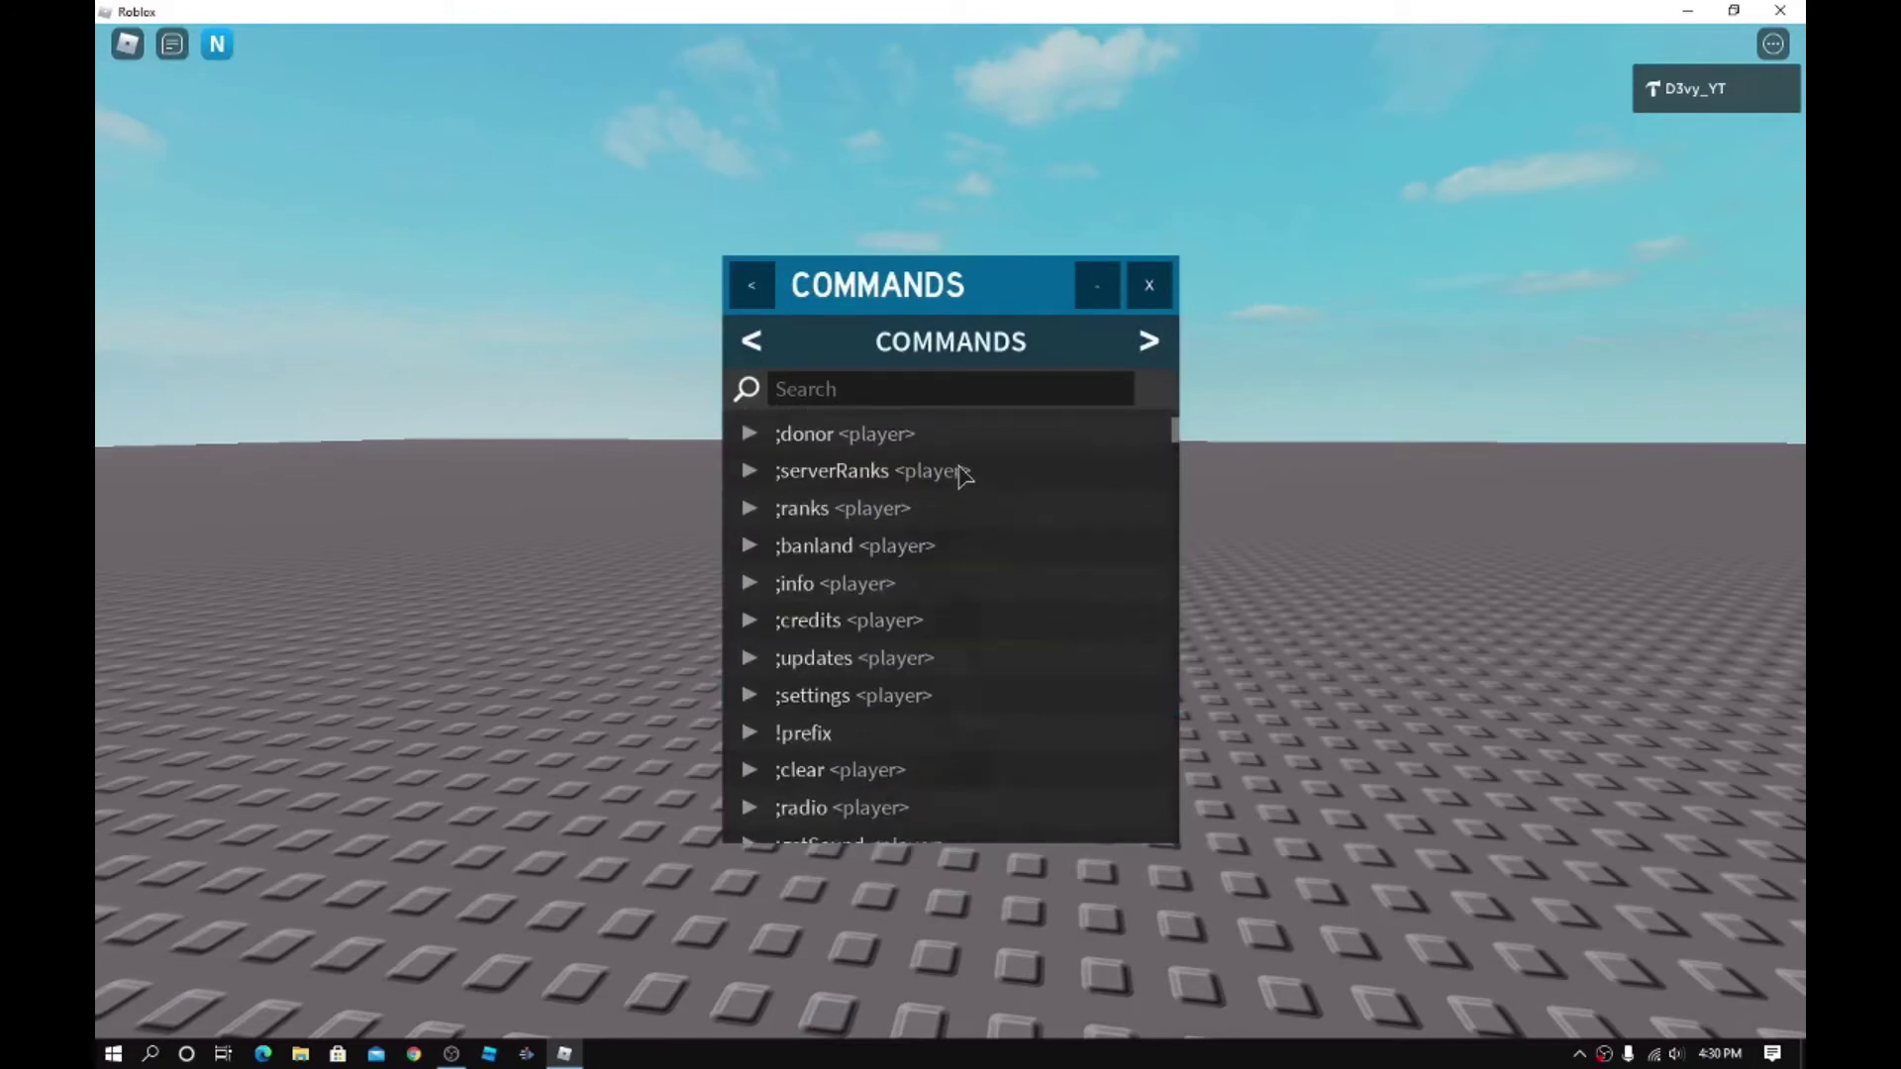
{"action": "scroll", "coordinate": [966, 471], "scroll_direction": "down", "scroll_amount": 5}
{"action": "scroll", "coordinate": [968, 470], "scroll_direction": "down", "scroll_amount": 4}
{"action": "scroll", "coordinate": [966, 488], "scroll_direction": "down", "scroll_amount": 4}
{"action": "scroll", "coordinate": [966, 487], "scroll_direction": "down", "scroll_amount": 5}
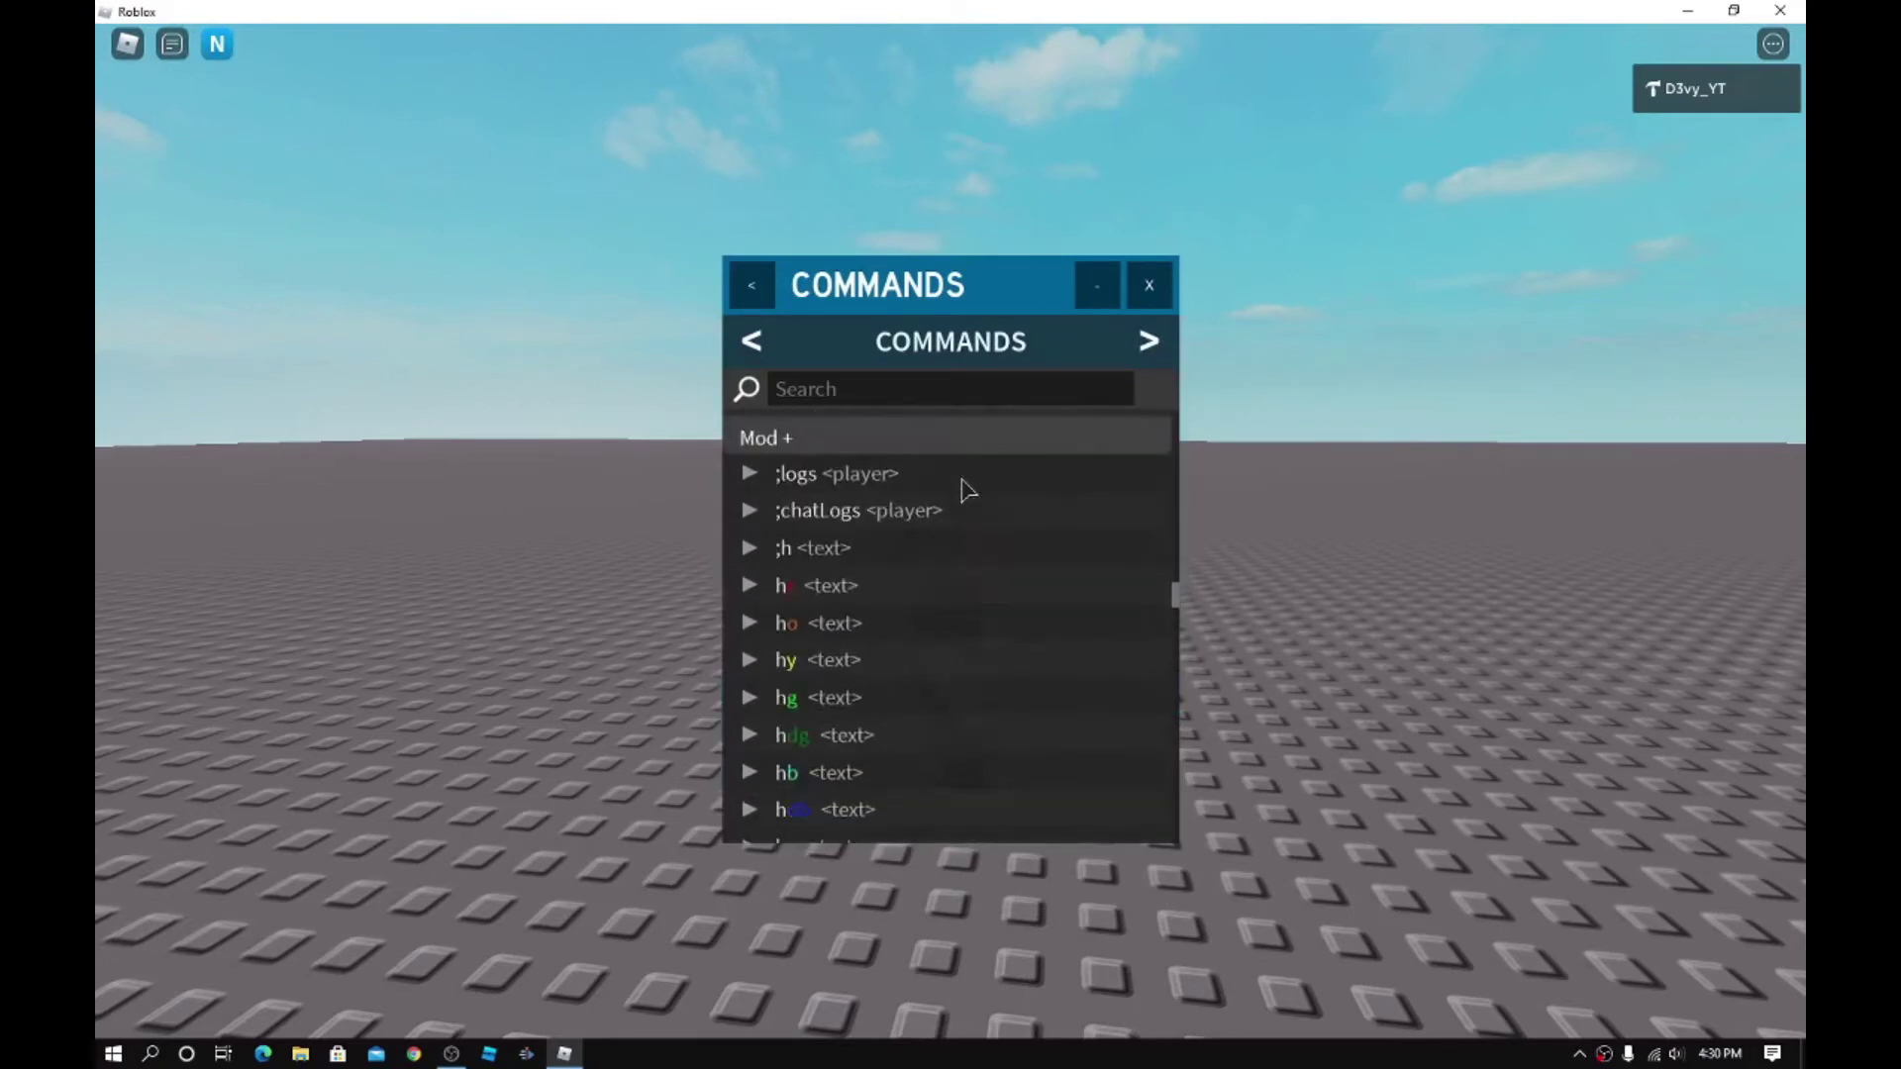
{"action": "scroll", "coordinate": [966, 488], "scroll_direction": "down", "scroll_amount": 1}
{"action": "scroll", "coordinate": [970, 476], "scroll_direction": "up", "scroll_amount": 3}
{"action": "scroll", "coordinate": [973, 474], "scroll_direction": "up", "scroll_amount": 2}
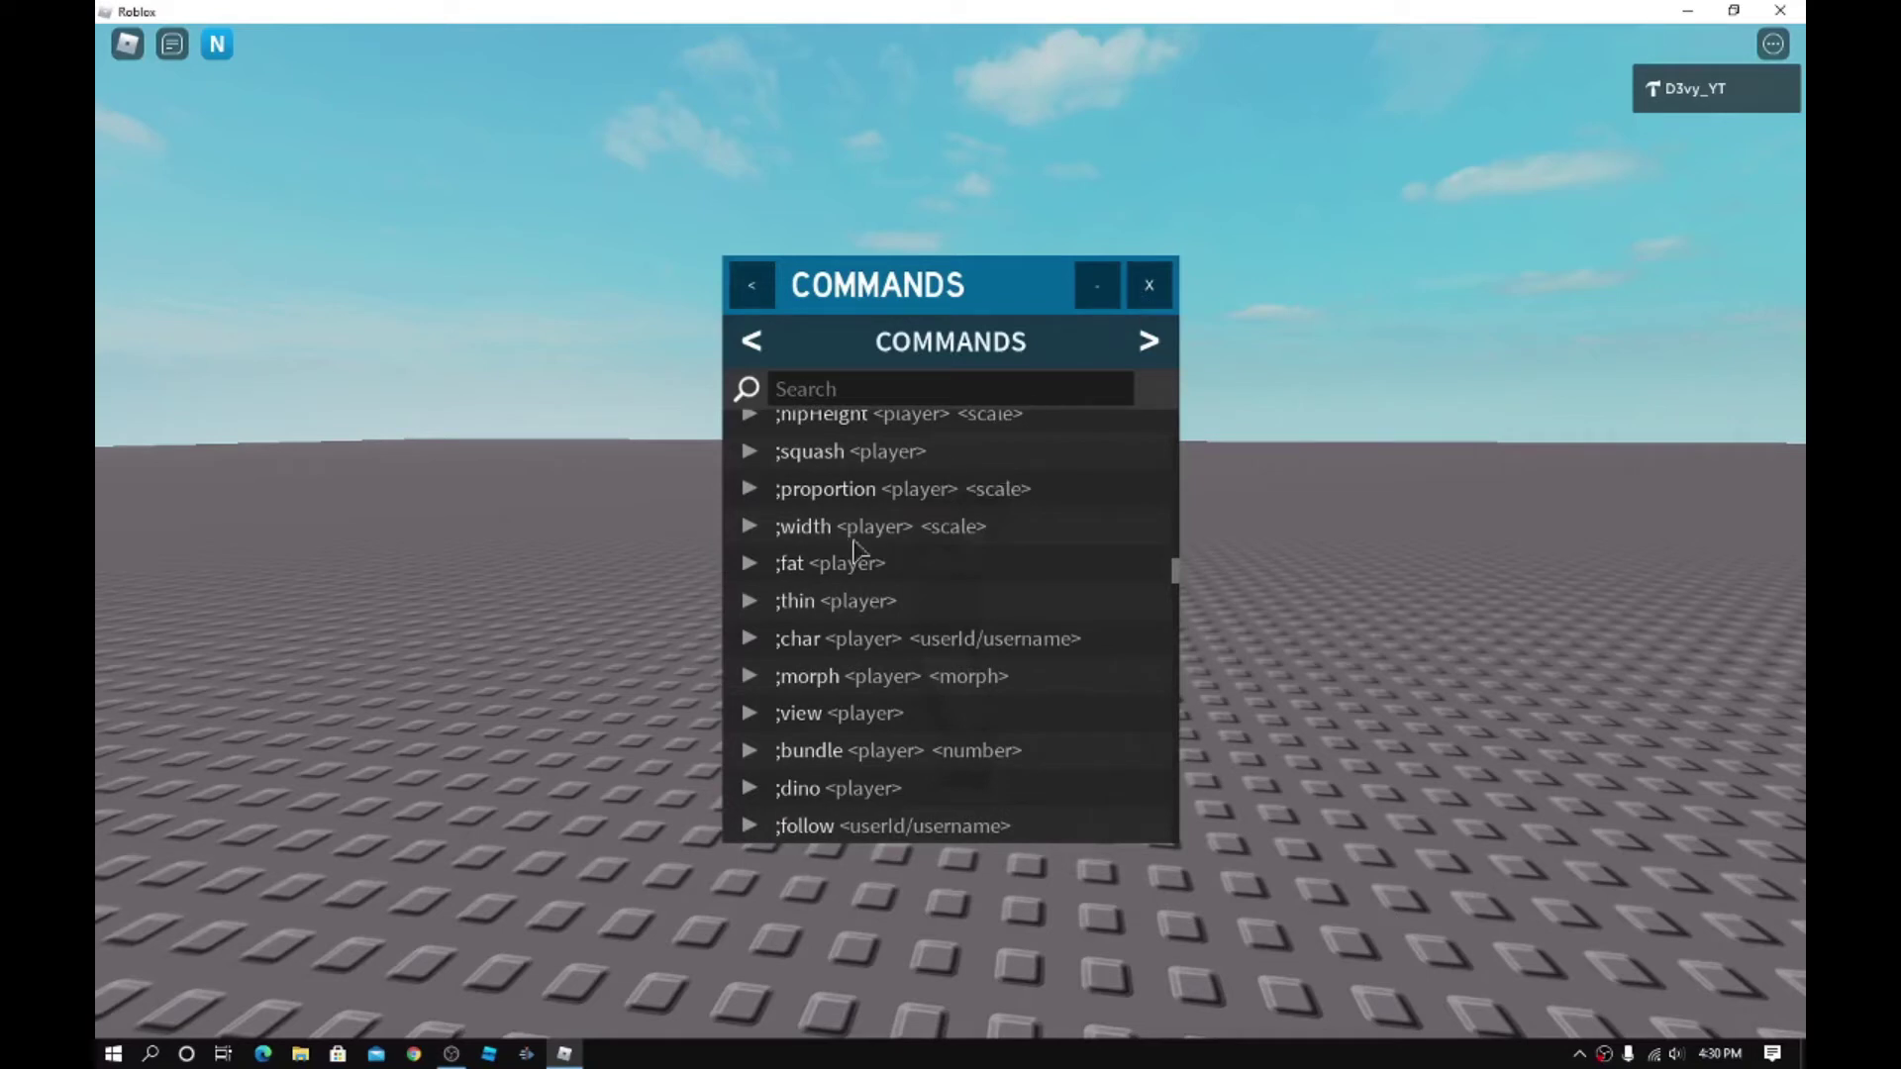
{"action": "left_click", "coordinate": [1154, 284]}
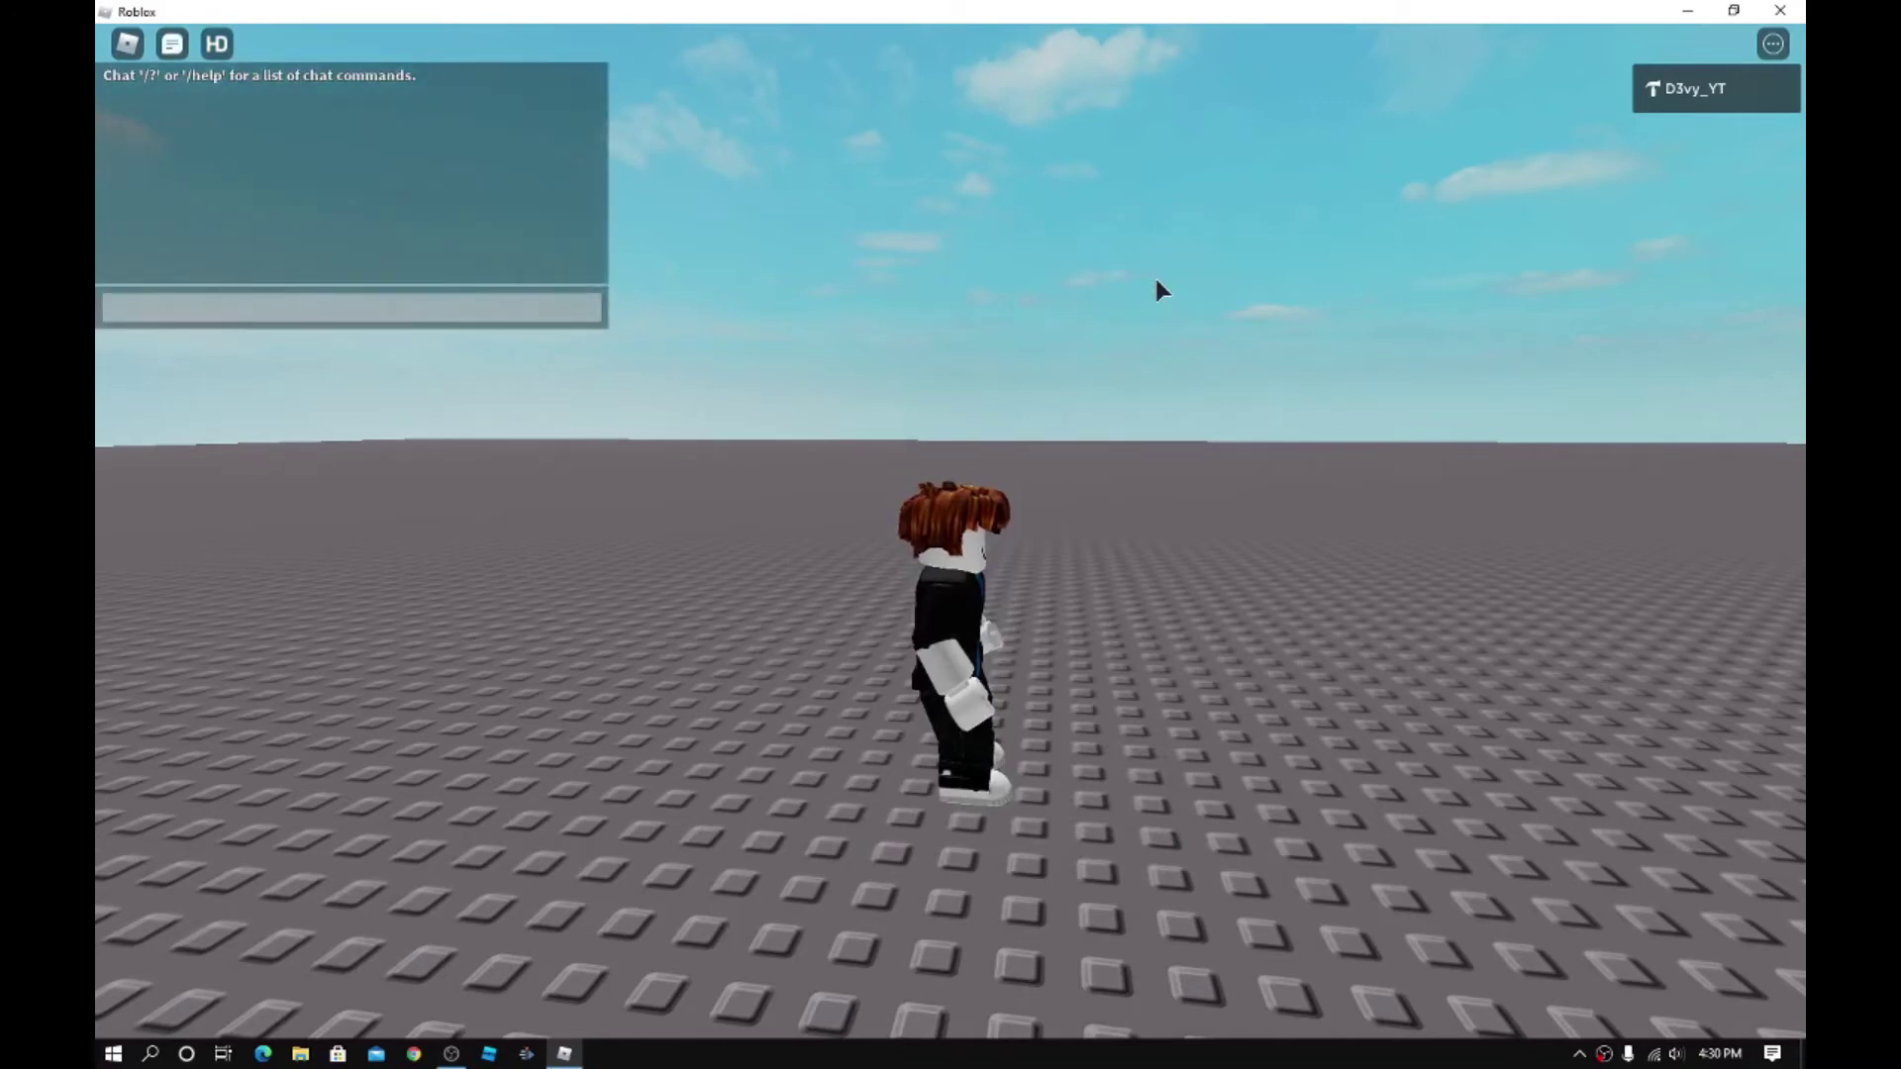
{"action": "type", "text": ";"}
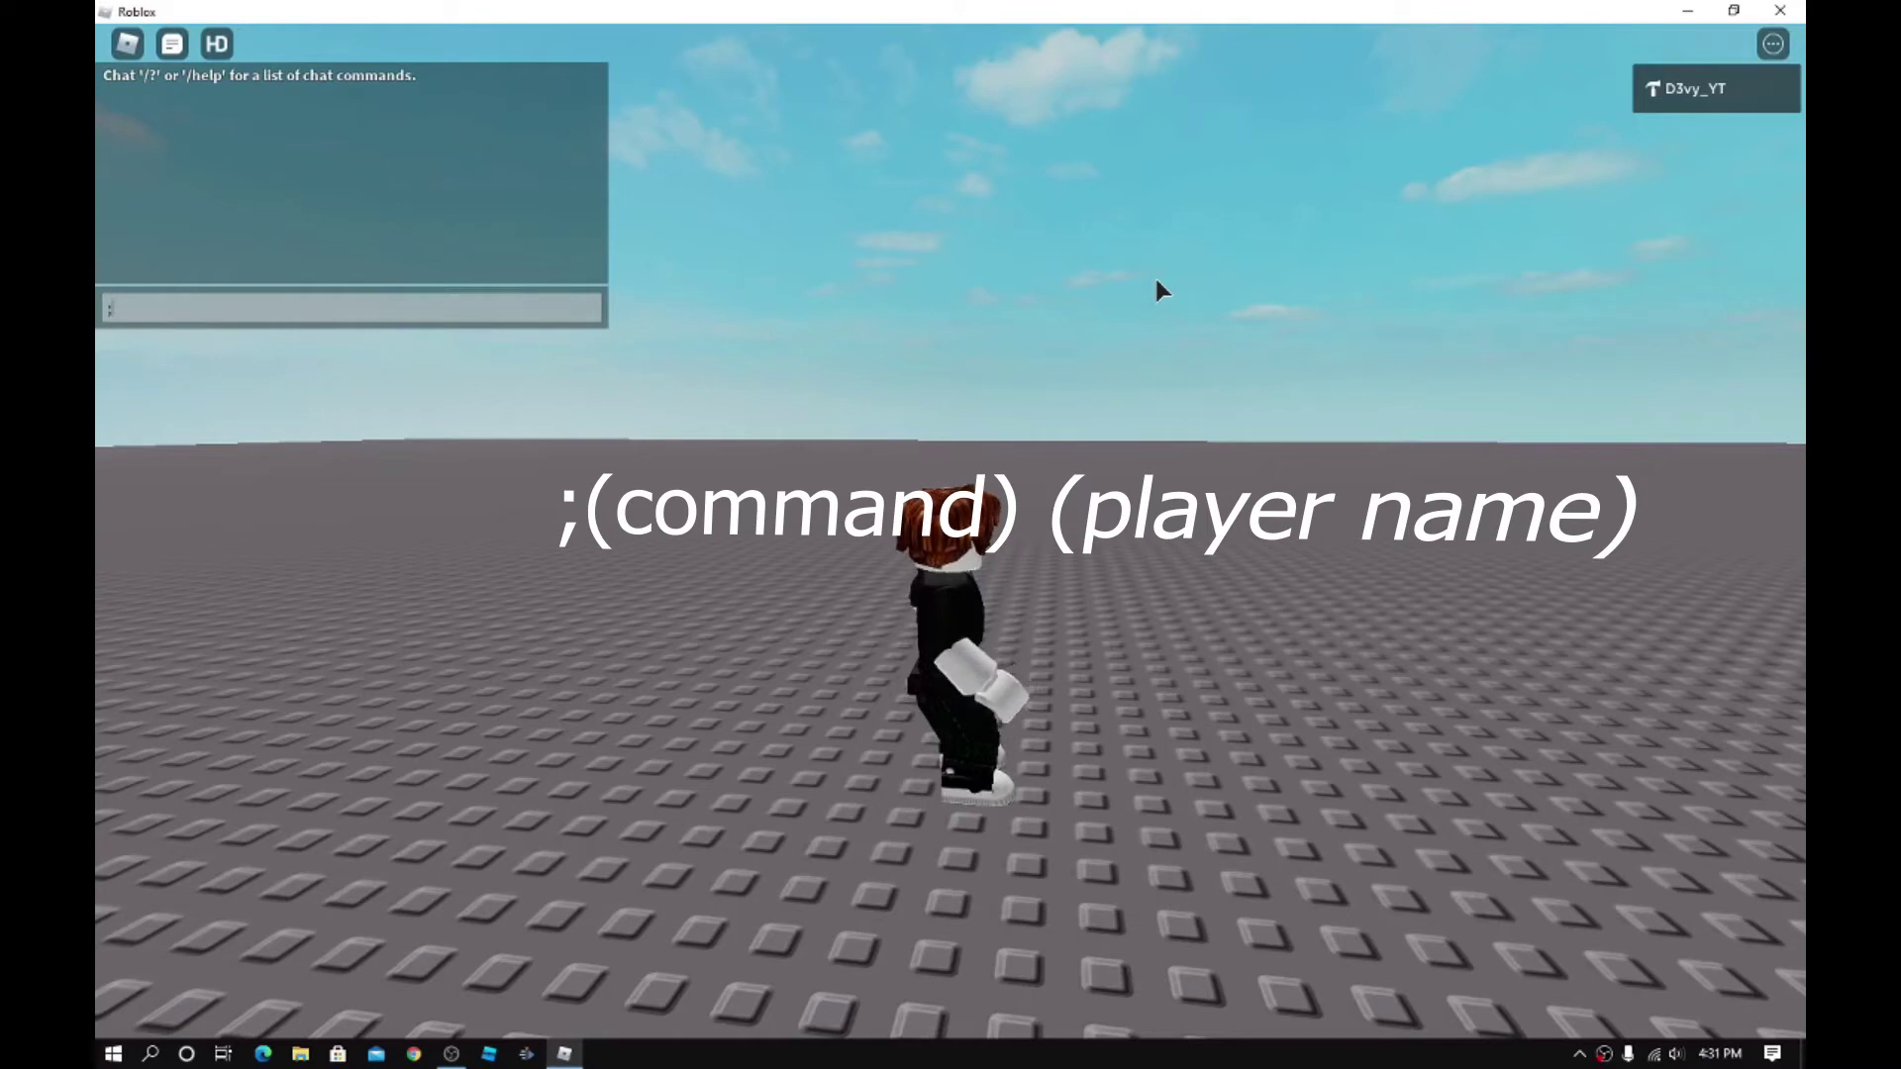
{"action": "type", "text": "fat me"}
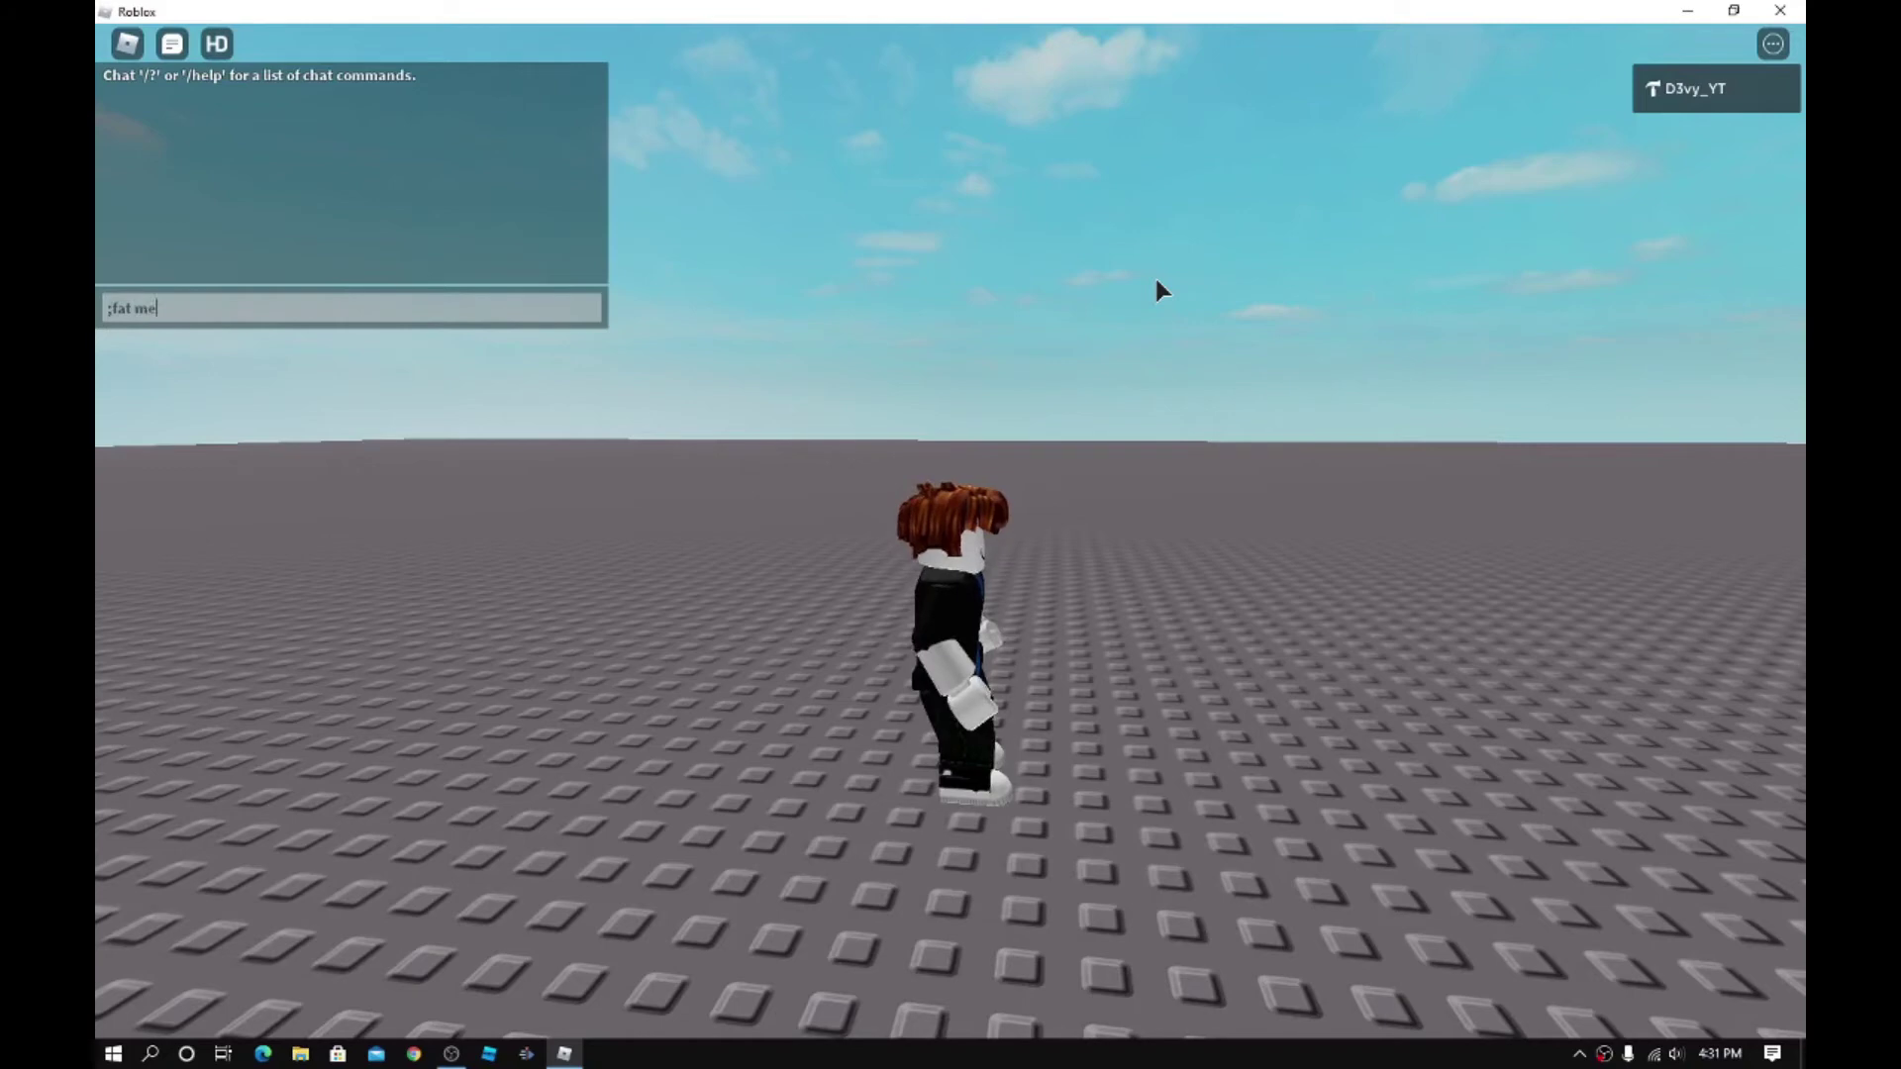
Send the ';fat me', ';skinny me' and ';fat D3vy_YT' chat commands.
{"action": "key", "text": "Return"}
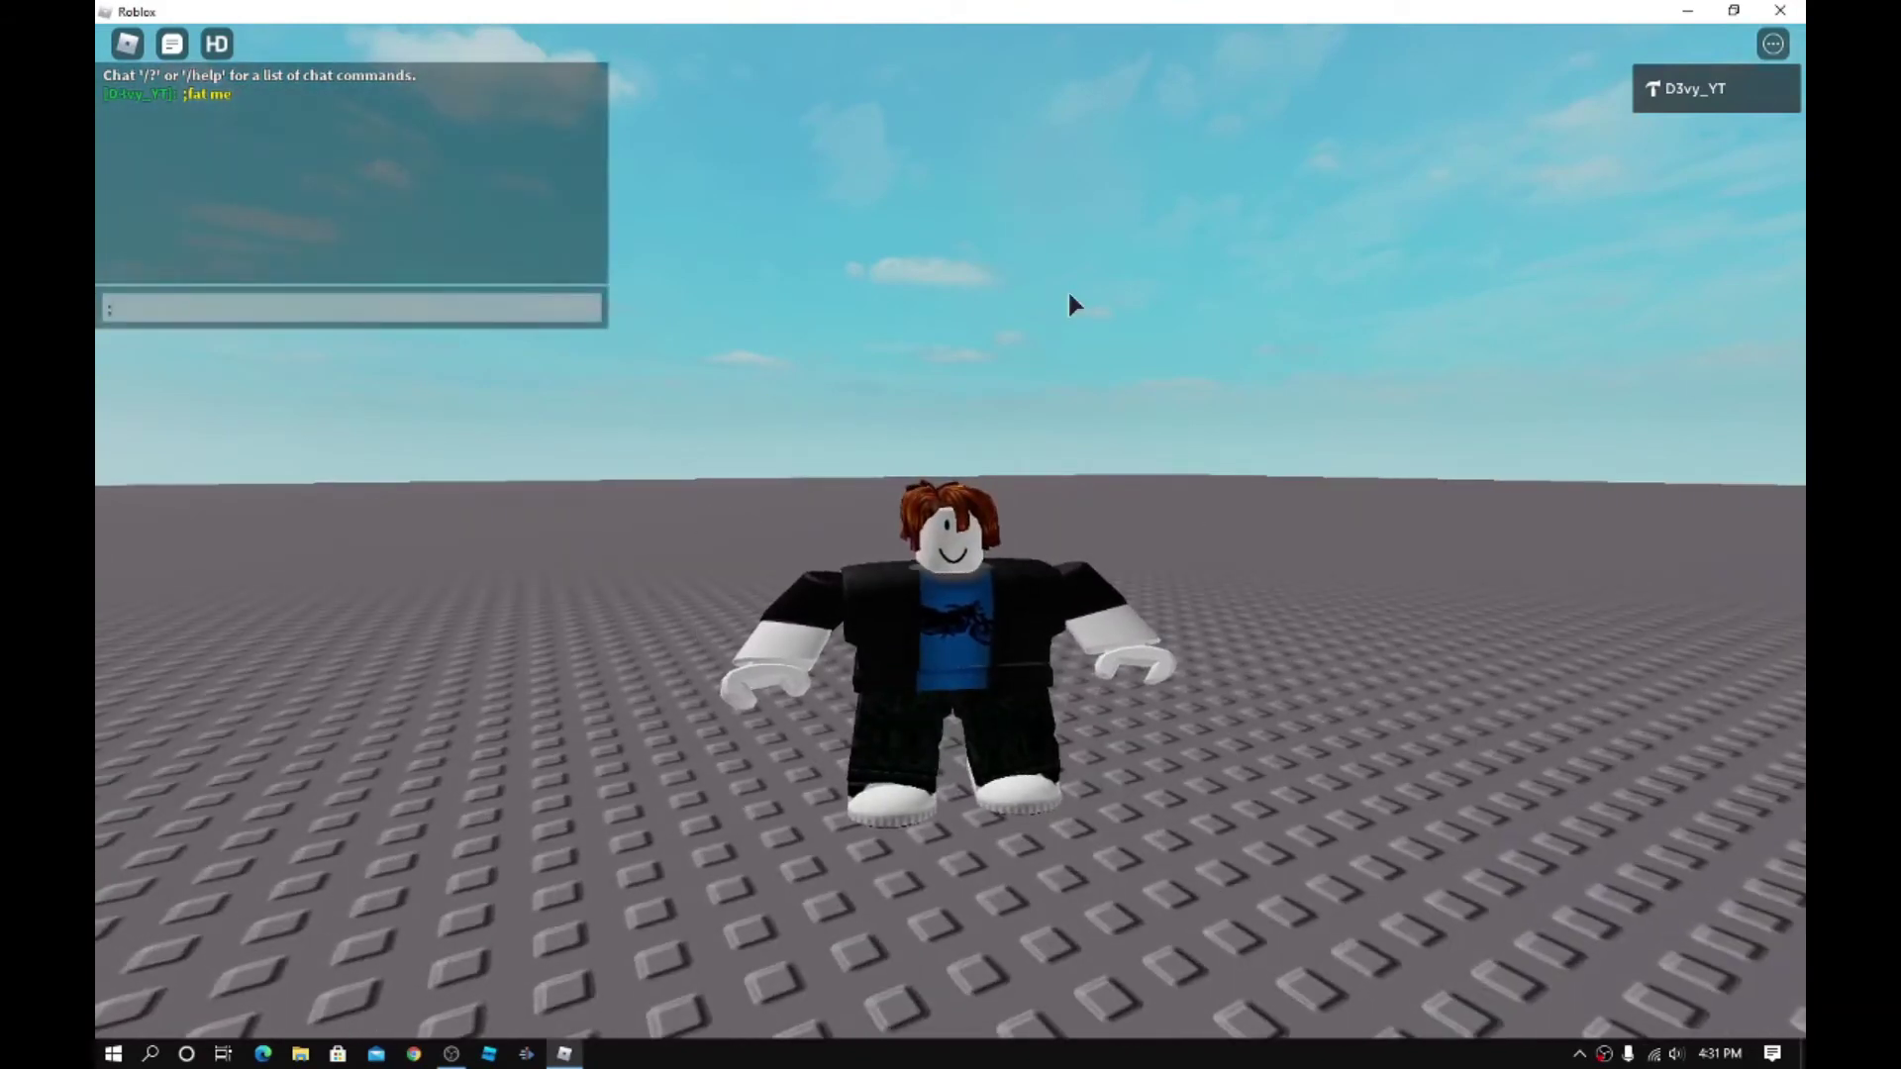
{"action": "type", "text": ";fat"}
{"action": "type", "text": "skinnyme"}
{"action": "key", "text": "Return"}
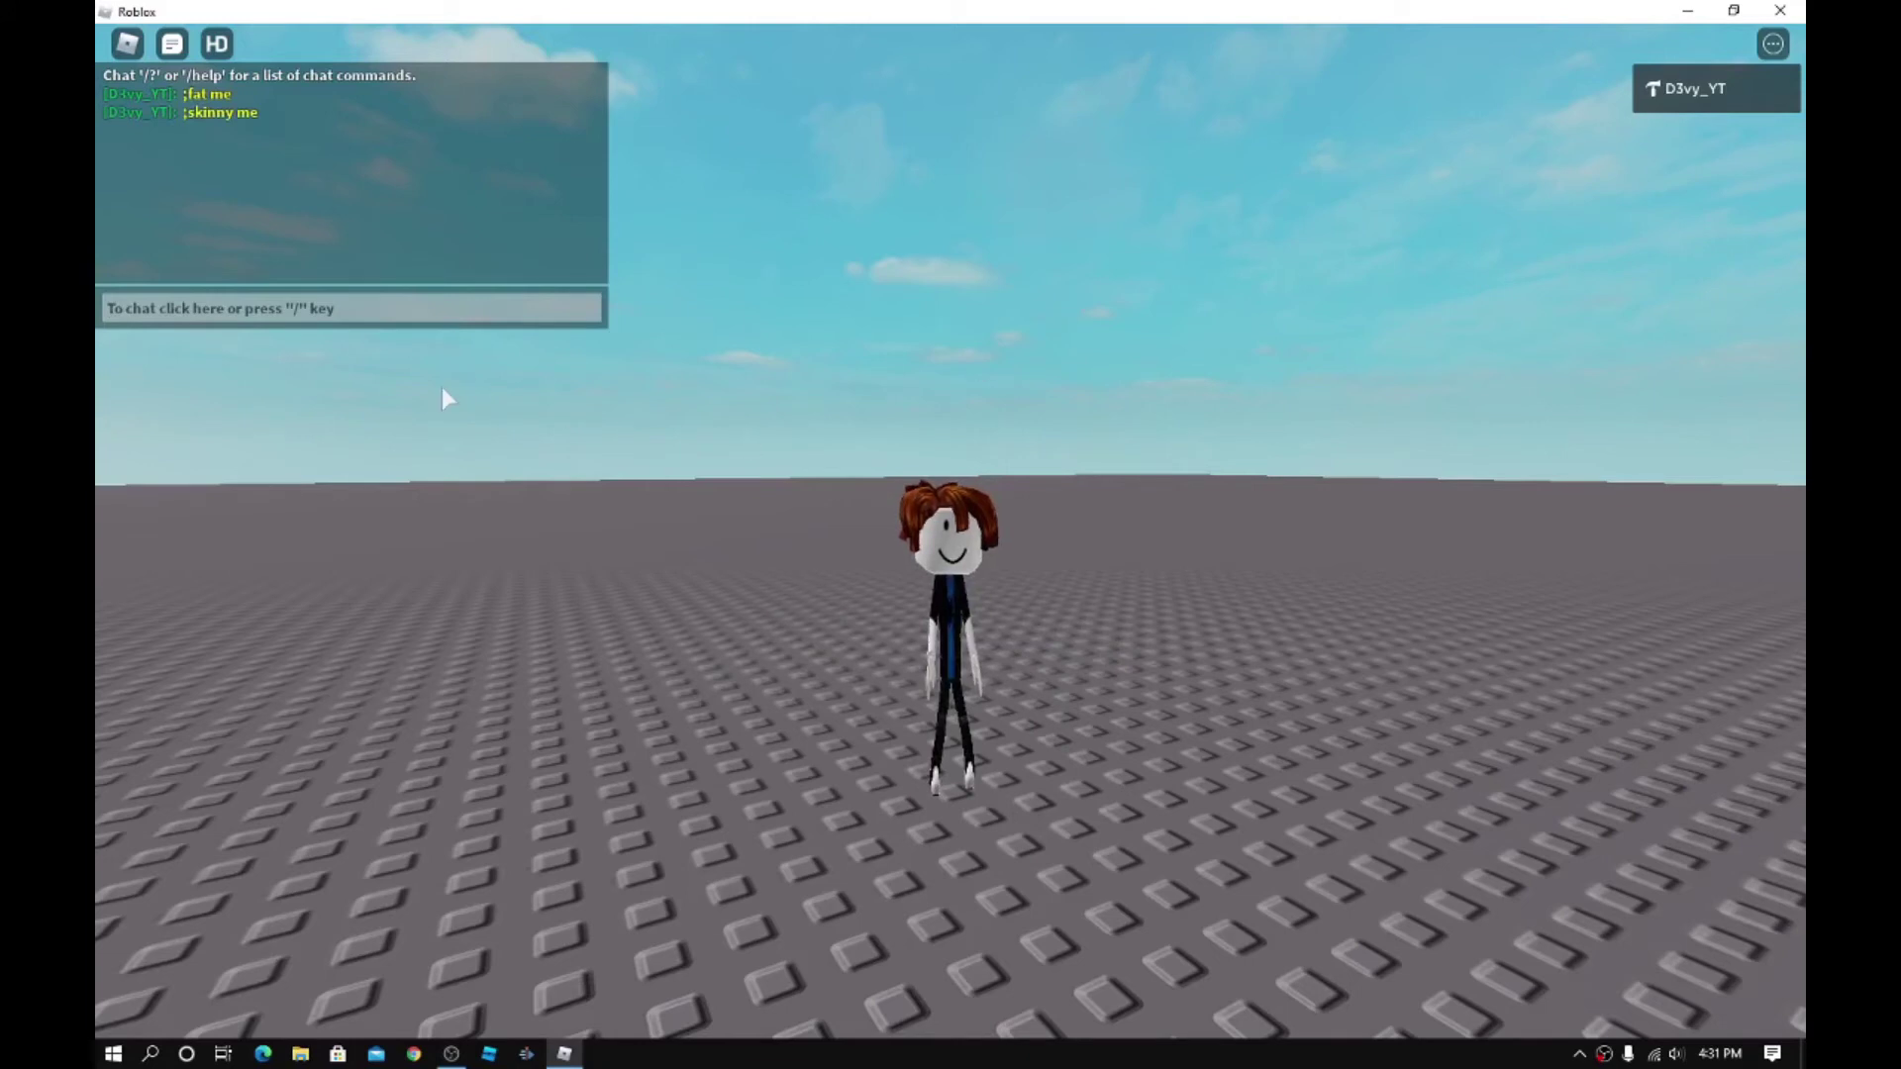
{"action": "key", "text": "slash"}
{"action": "type", "text": ";fat"}
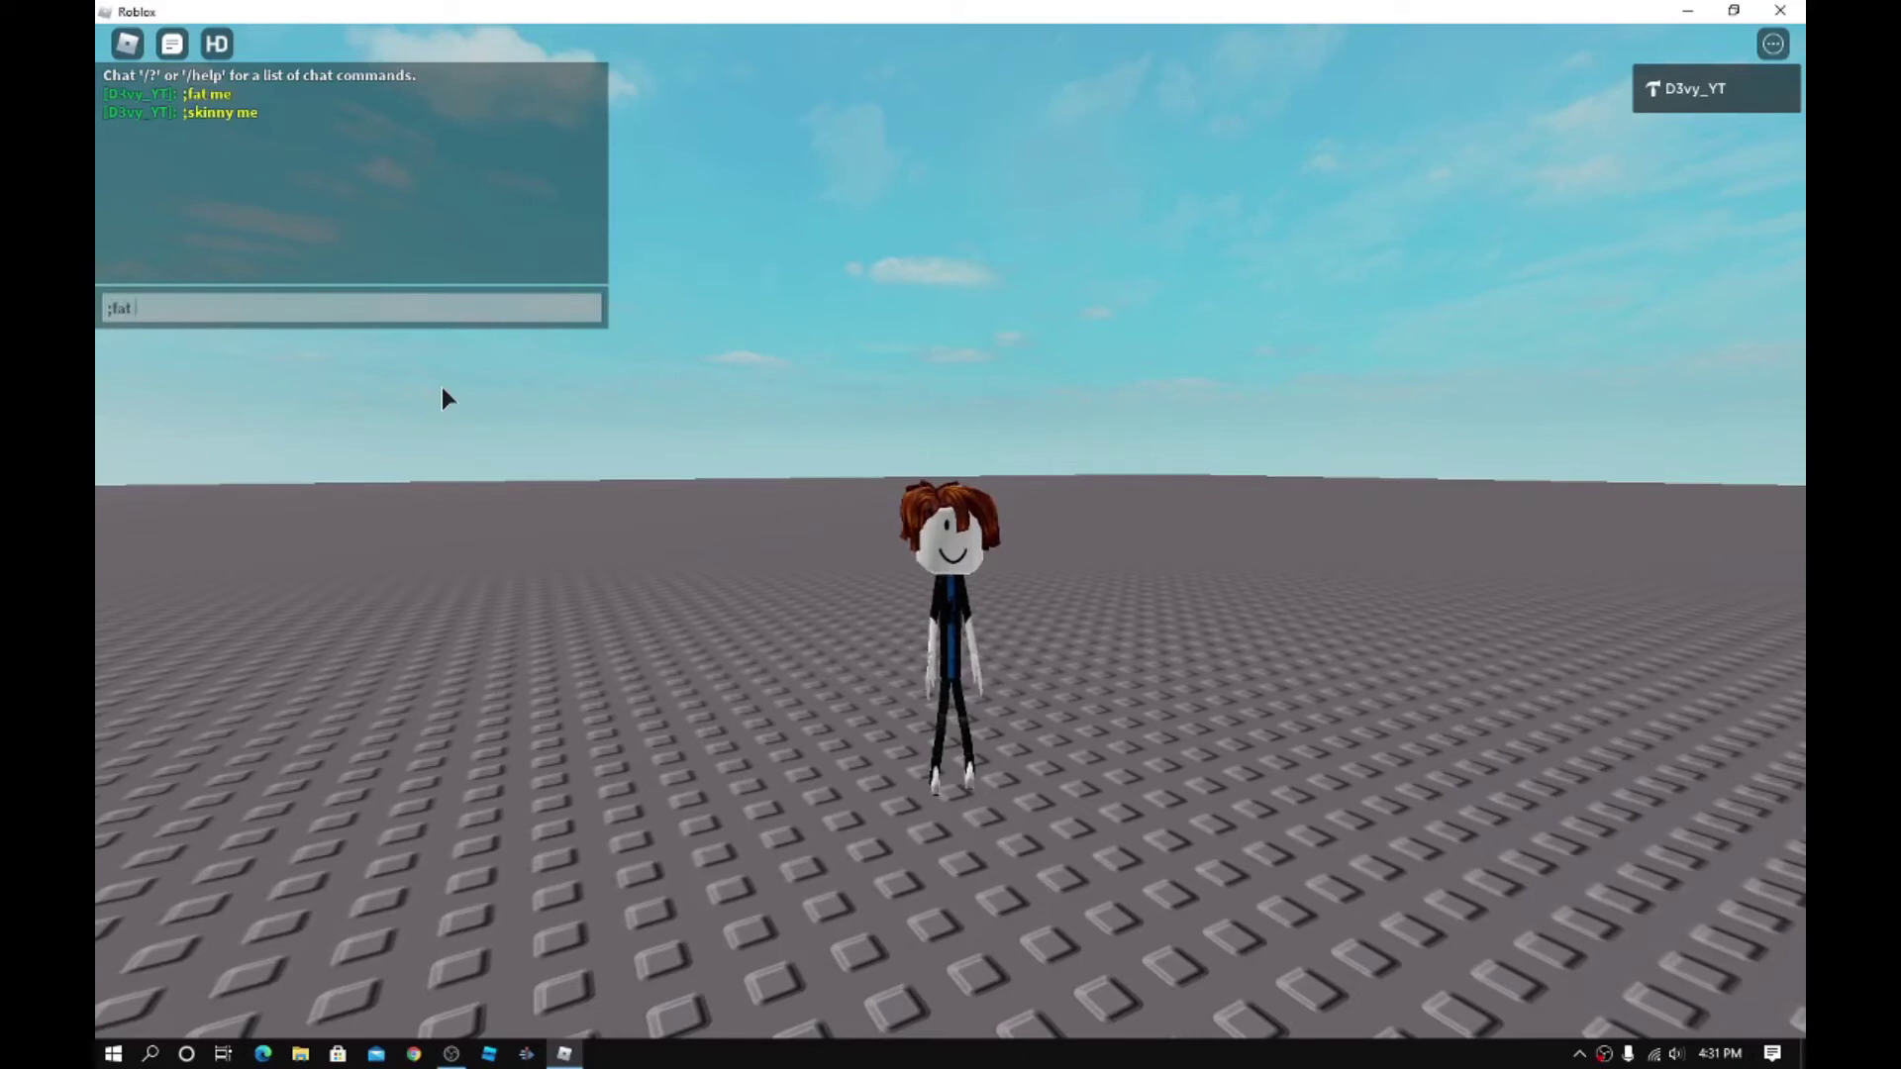
{"action": "type", "text": "D3v"}
{"action": "type", "text": "y_YT"}
{"action": "key", "text": "Return"}
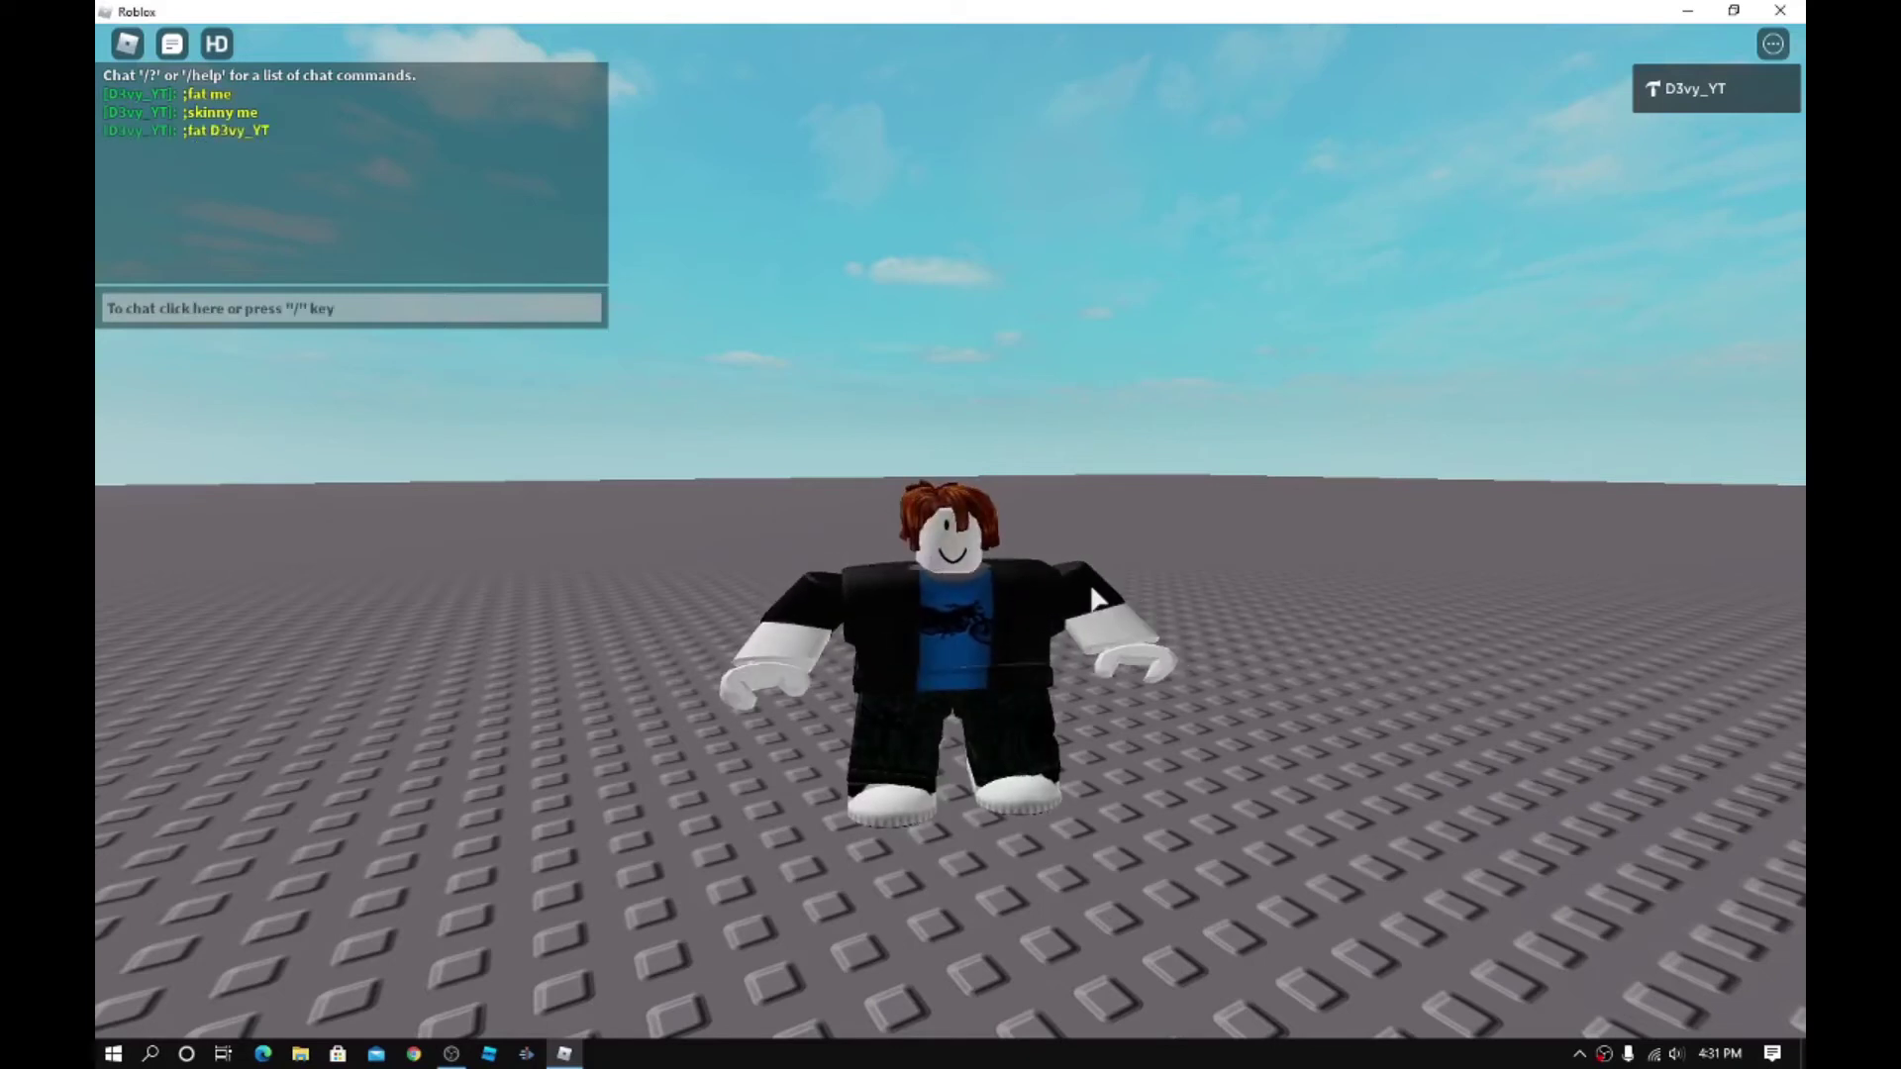
Orbit the camera and walk the widened avatar across the baseplate.
{"action": "right_click_drag", "start_coordinate": [441, 398], "coordinate": [1089, 582]}
{"action": "key", "text": "w"}
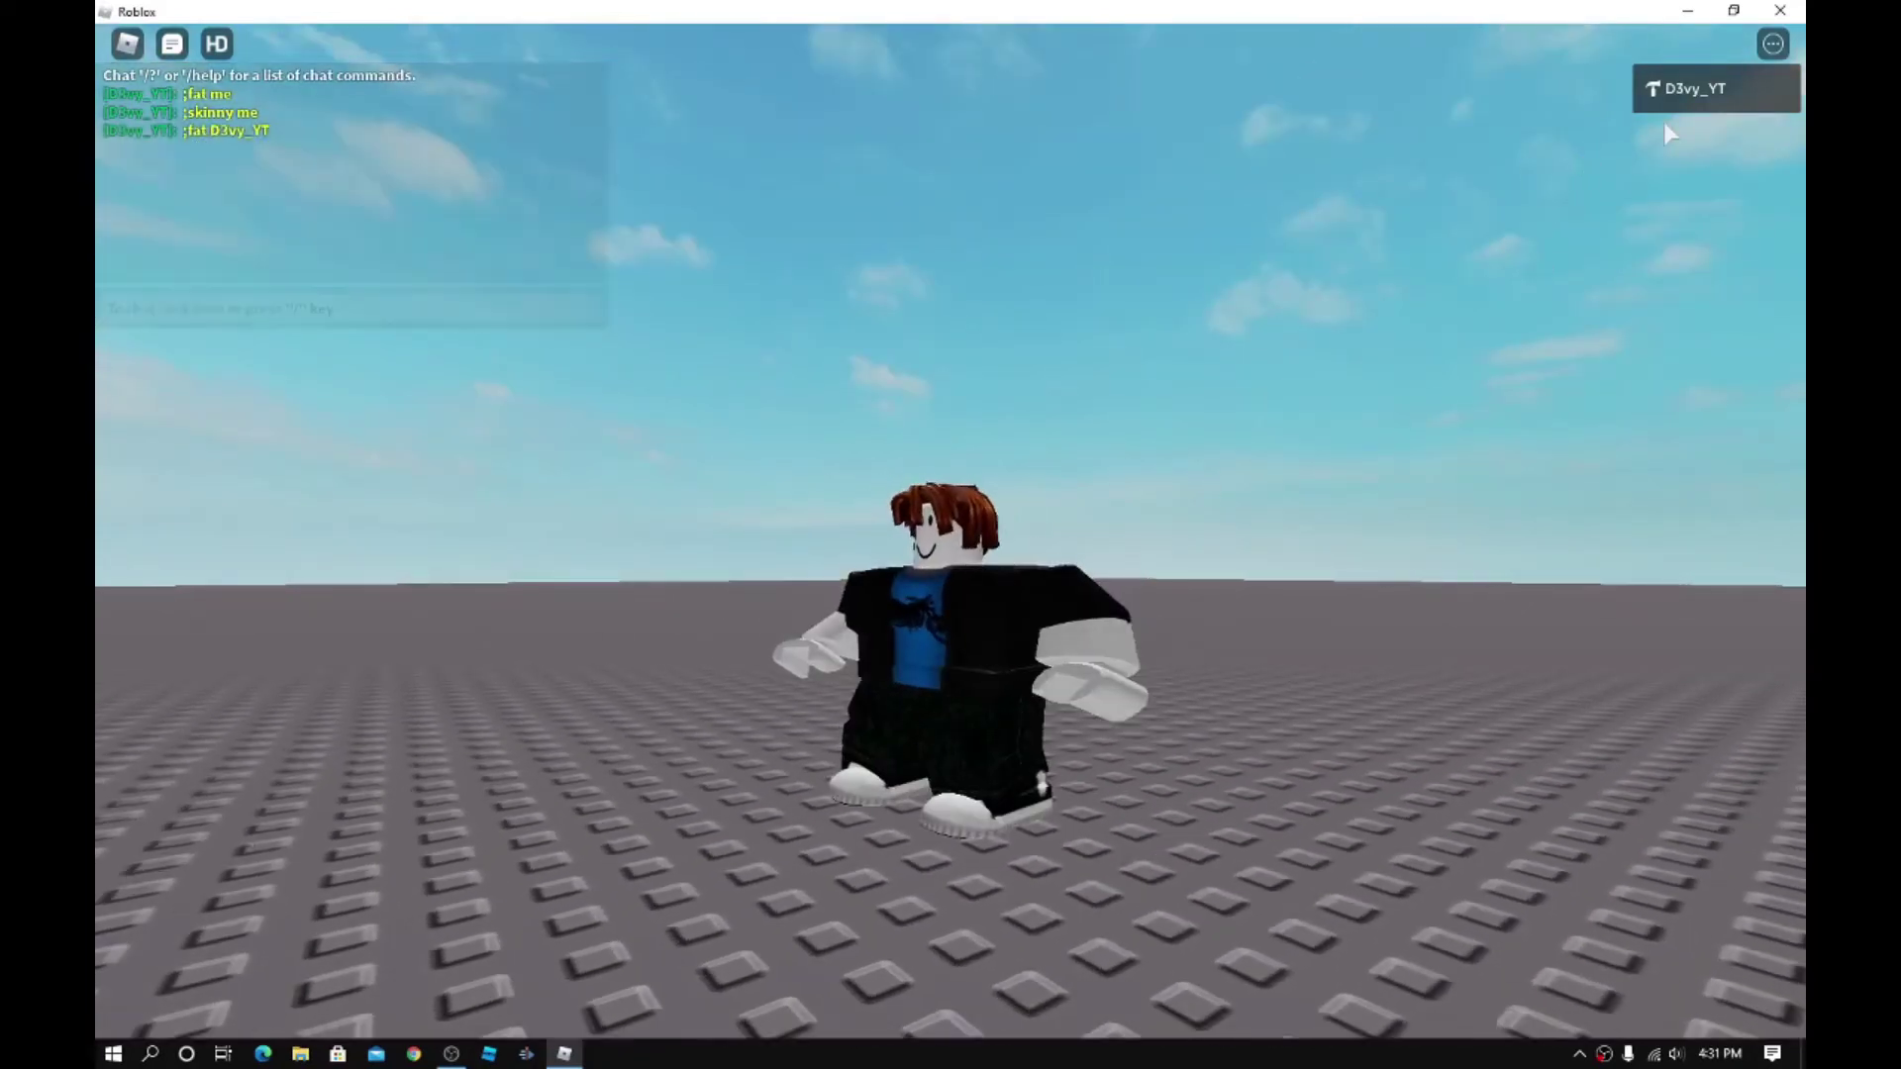
{"action": "right_click_drag", "start_coordinate": [1279, 609], "coordinate": [1286, 608]}
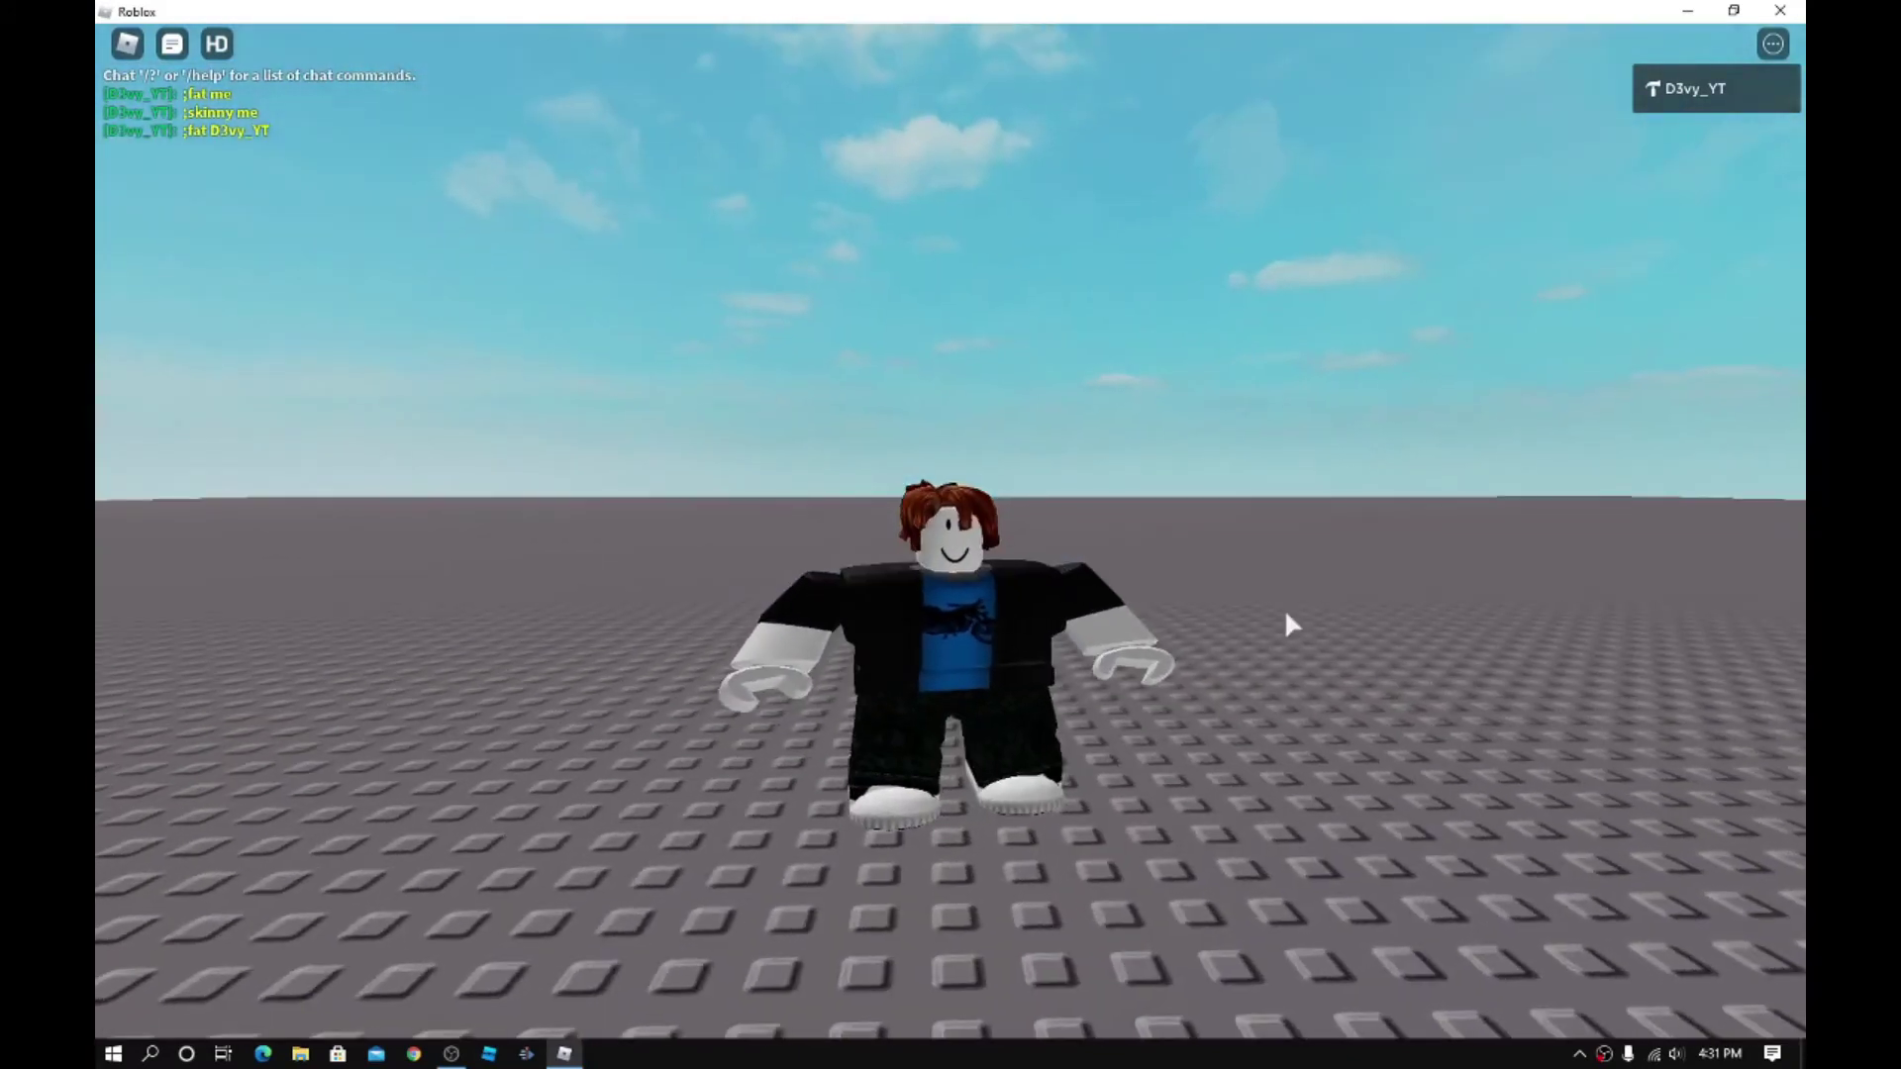
{"action": "key", "text": "slash"}
{"action": "type", "text": ";fire"}
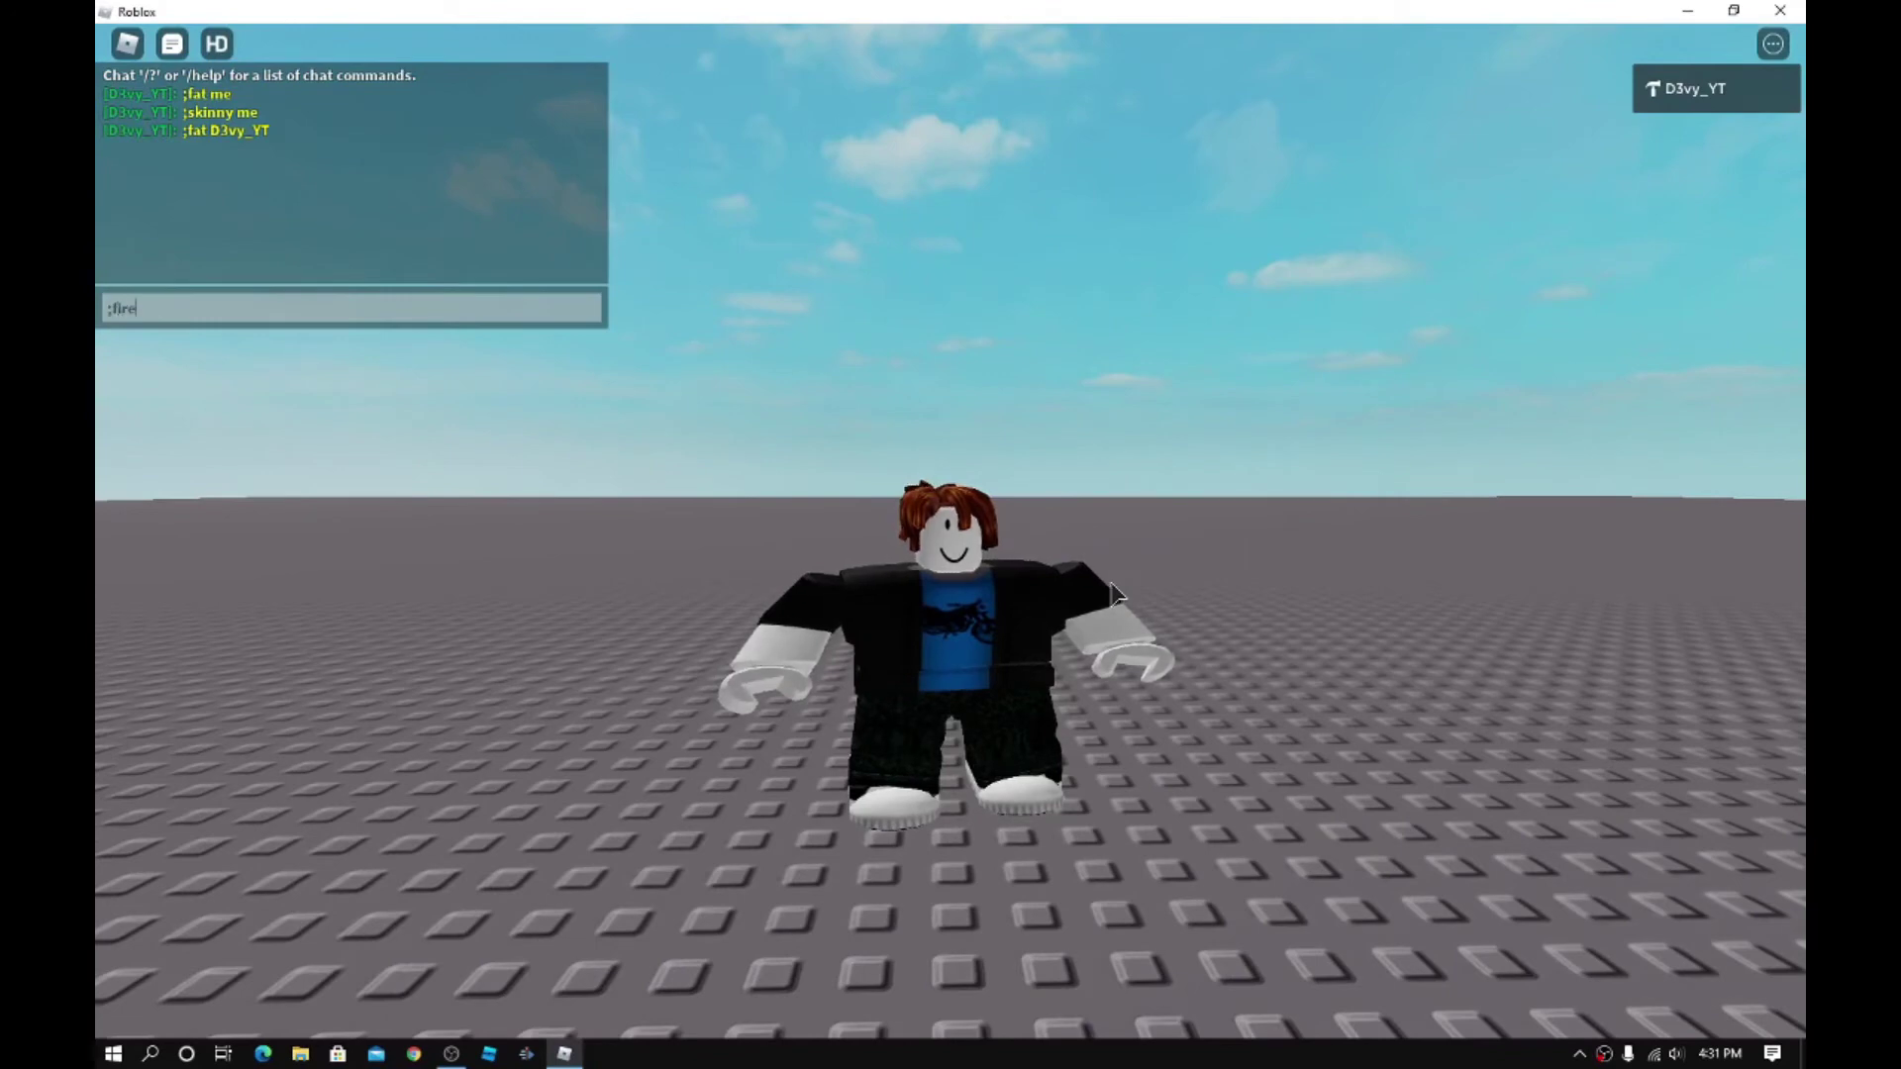
{"action": "type", "text": "me"}
Send the ';fire me' and ';fly me' chat commands.
{"action": "key", "text": "Return"}
{"action": "right_click_drag", "start_coordinate": [1110, 578], "coordinate": [1106, 583]}
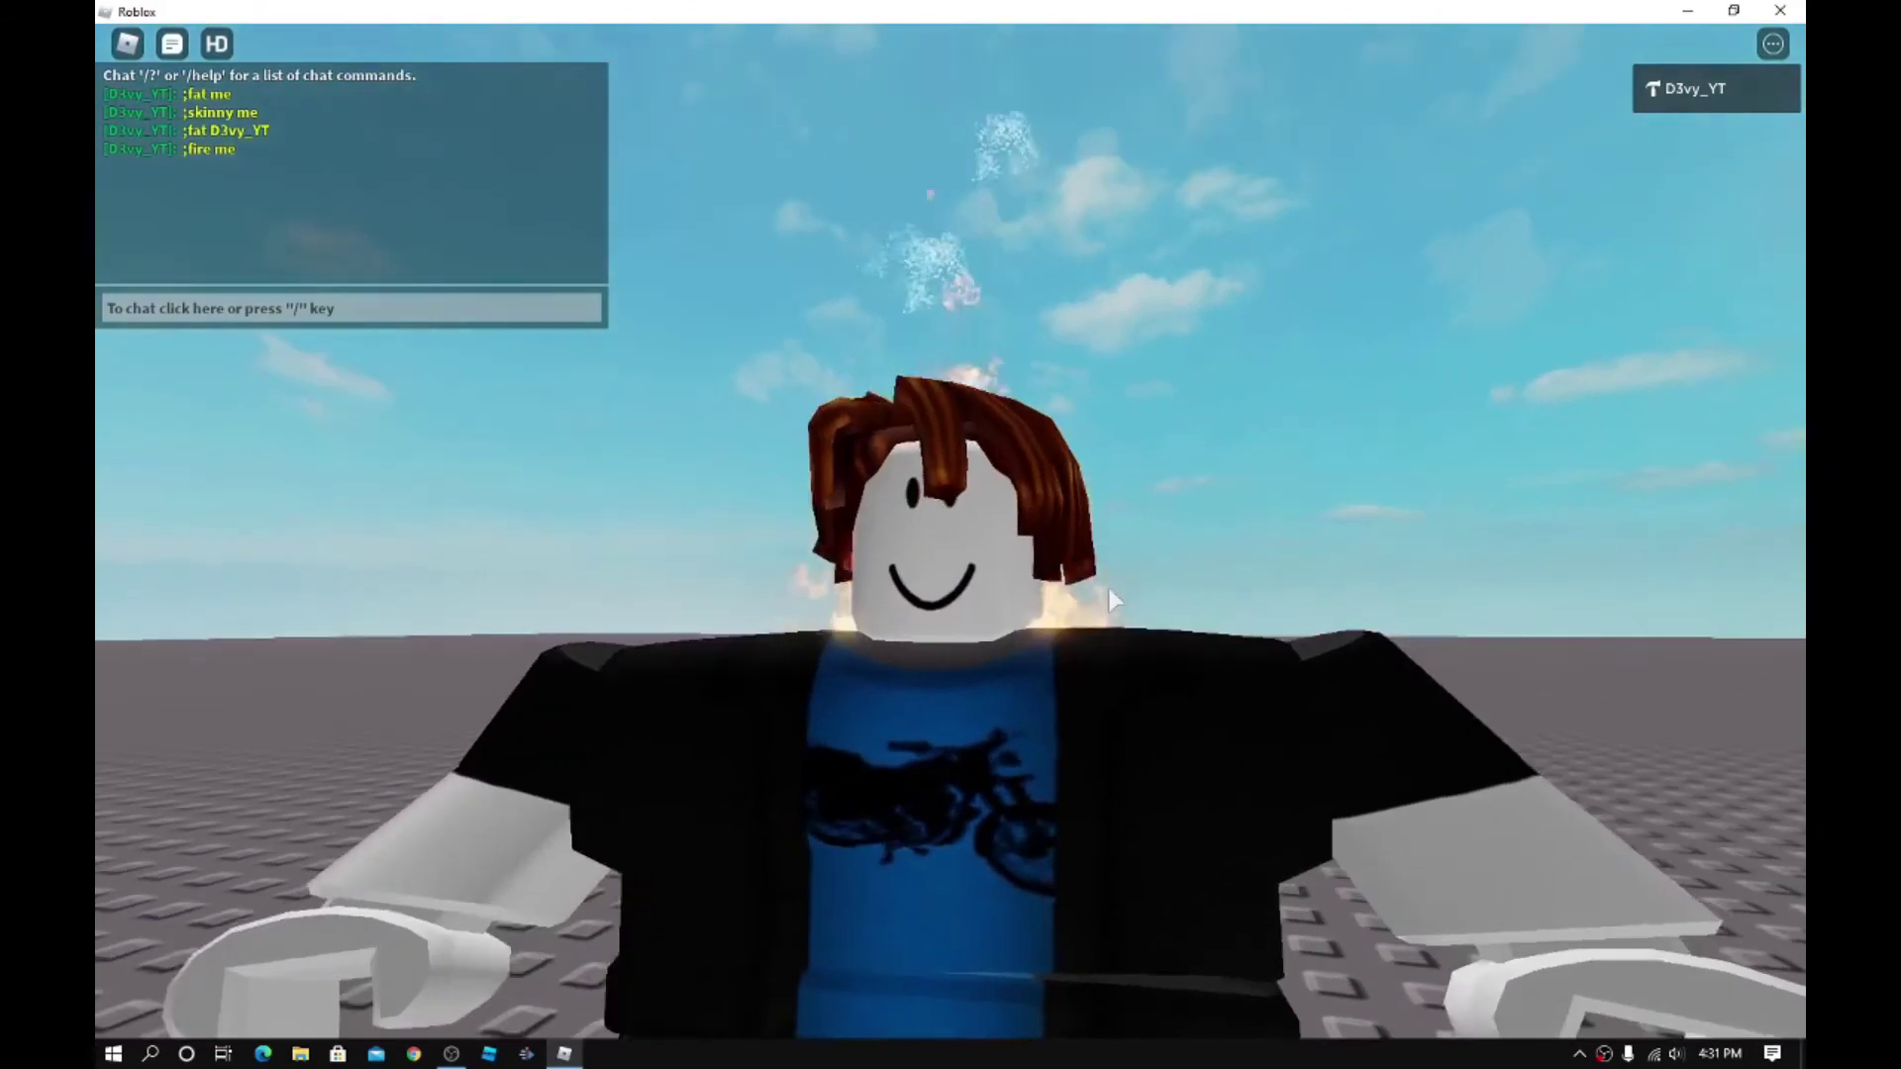
{"action": "scroll", "coordinate": [1109, 595], "scroll_direction": "down", "scroll_amount": 5}
{"action": "key", "text": "slash"}
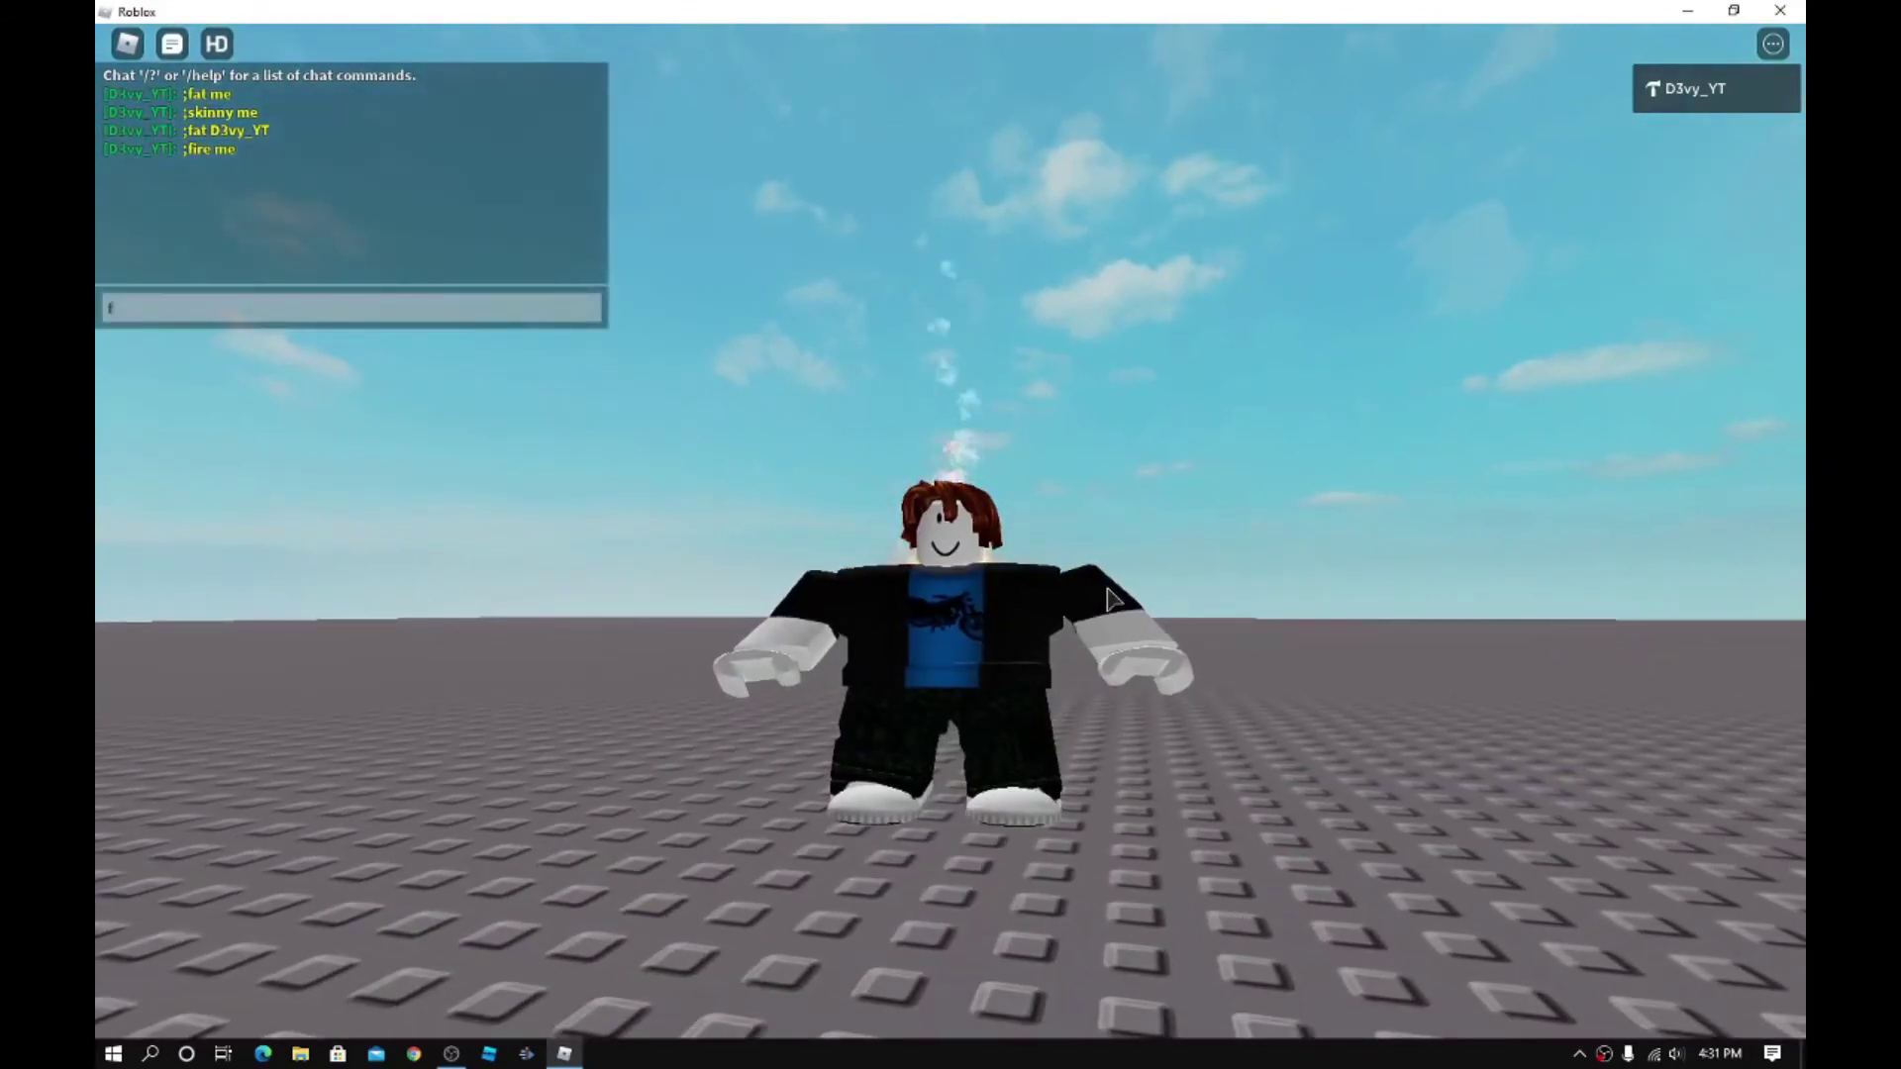
{"action": "type", "text": ";d"}
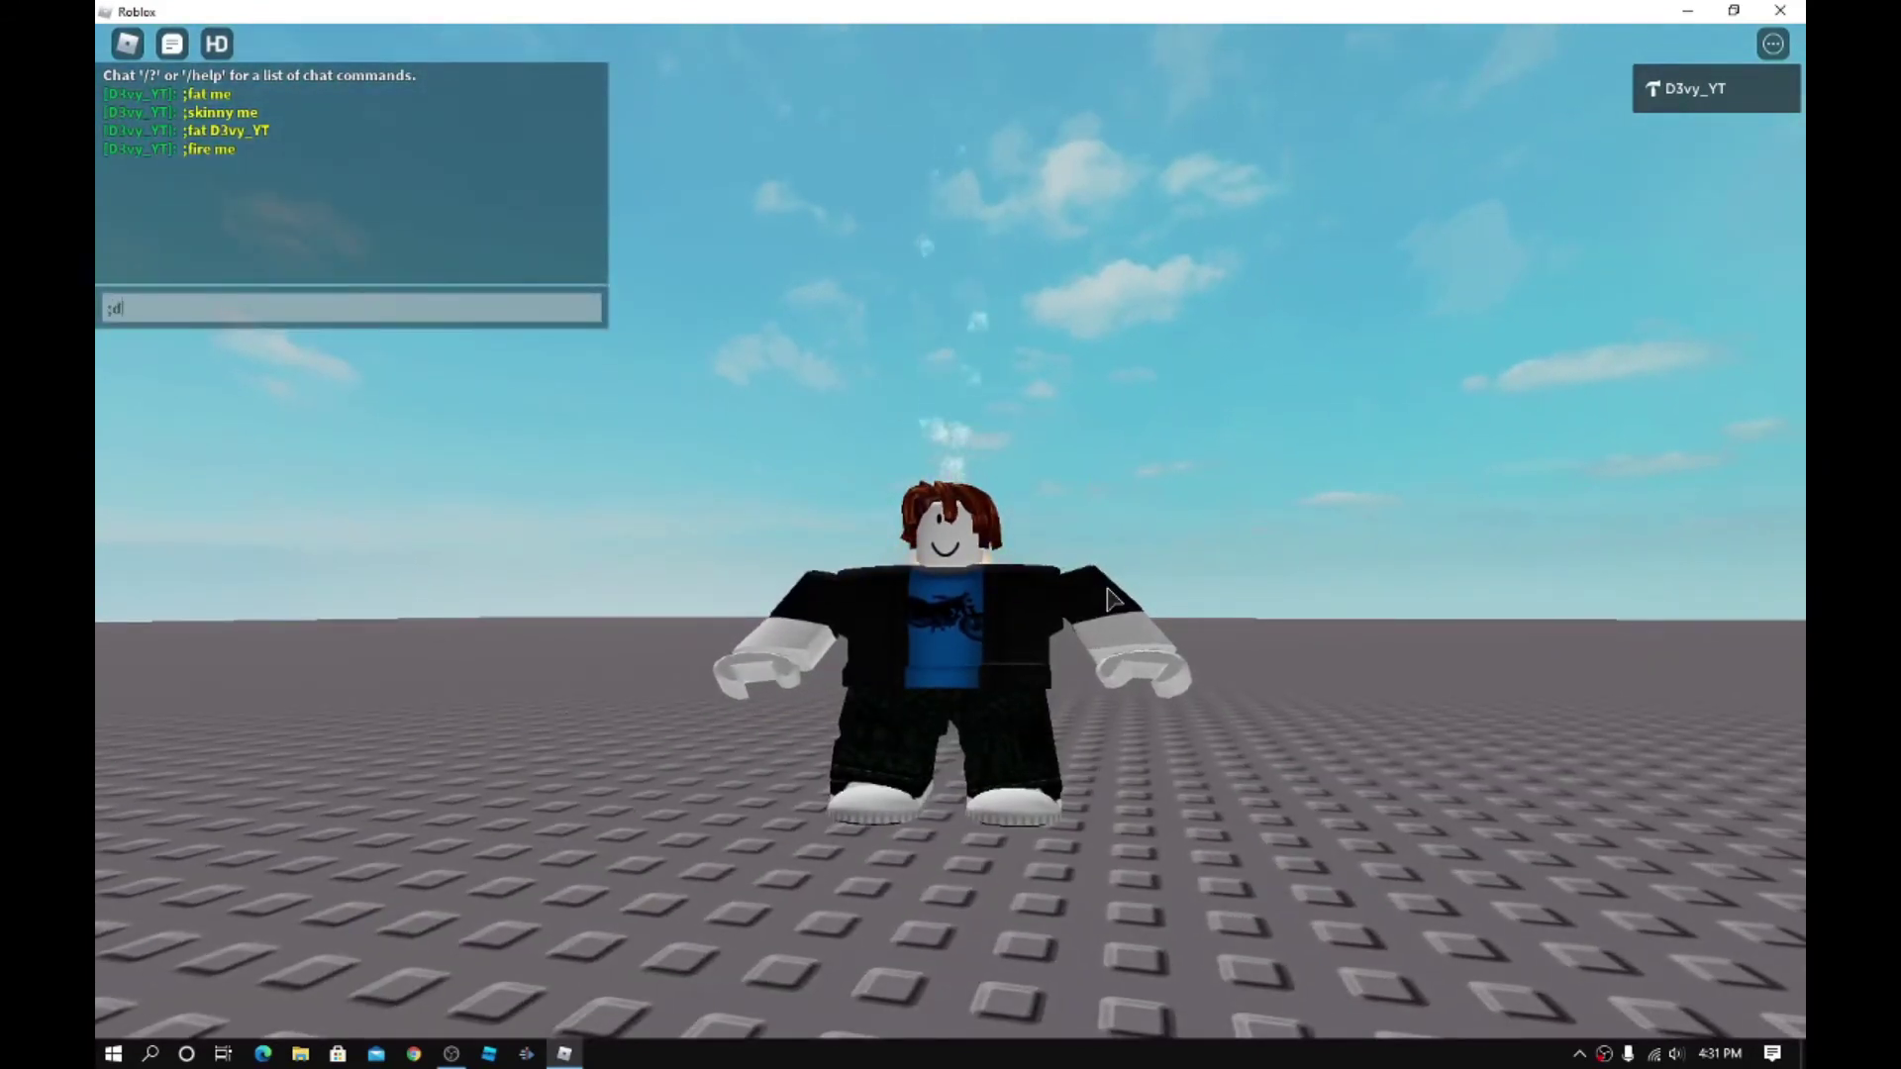
{"action": "type", "text": "ly me"}
{"action": "key", "text": "Return"}
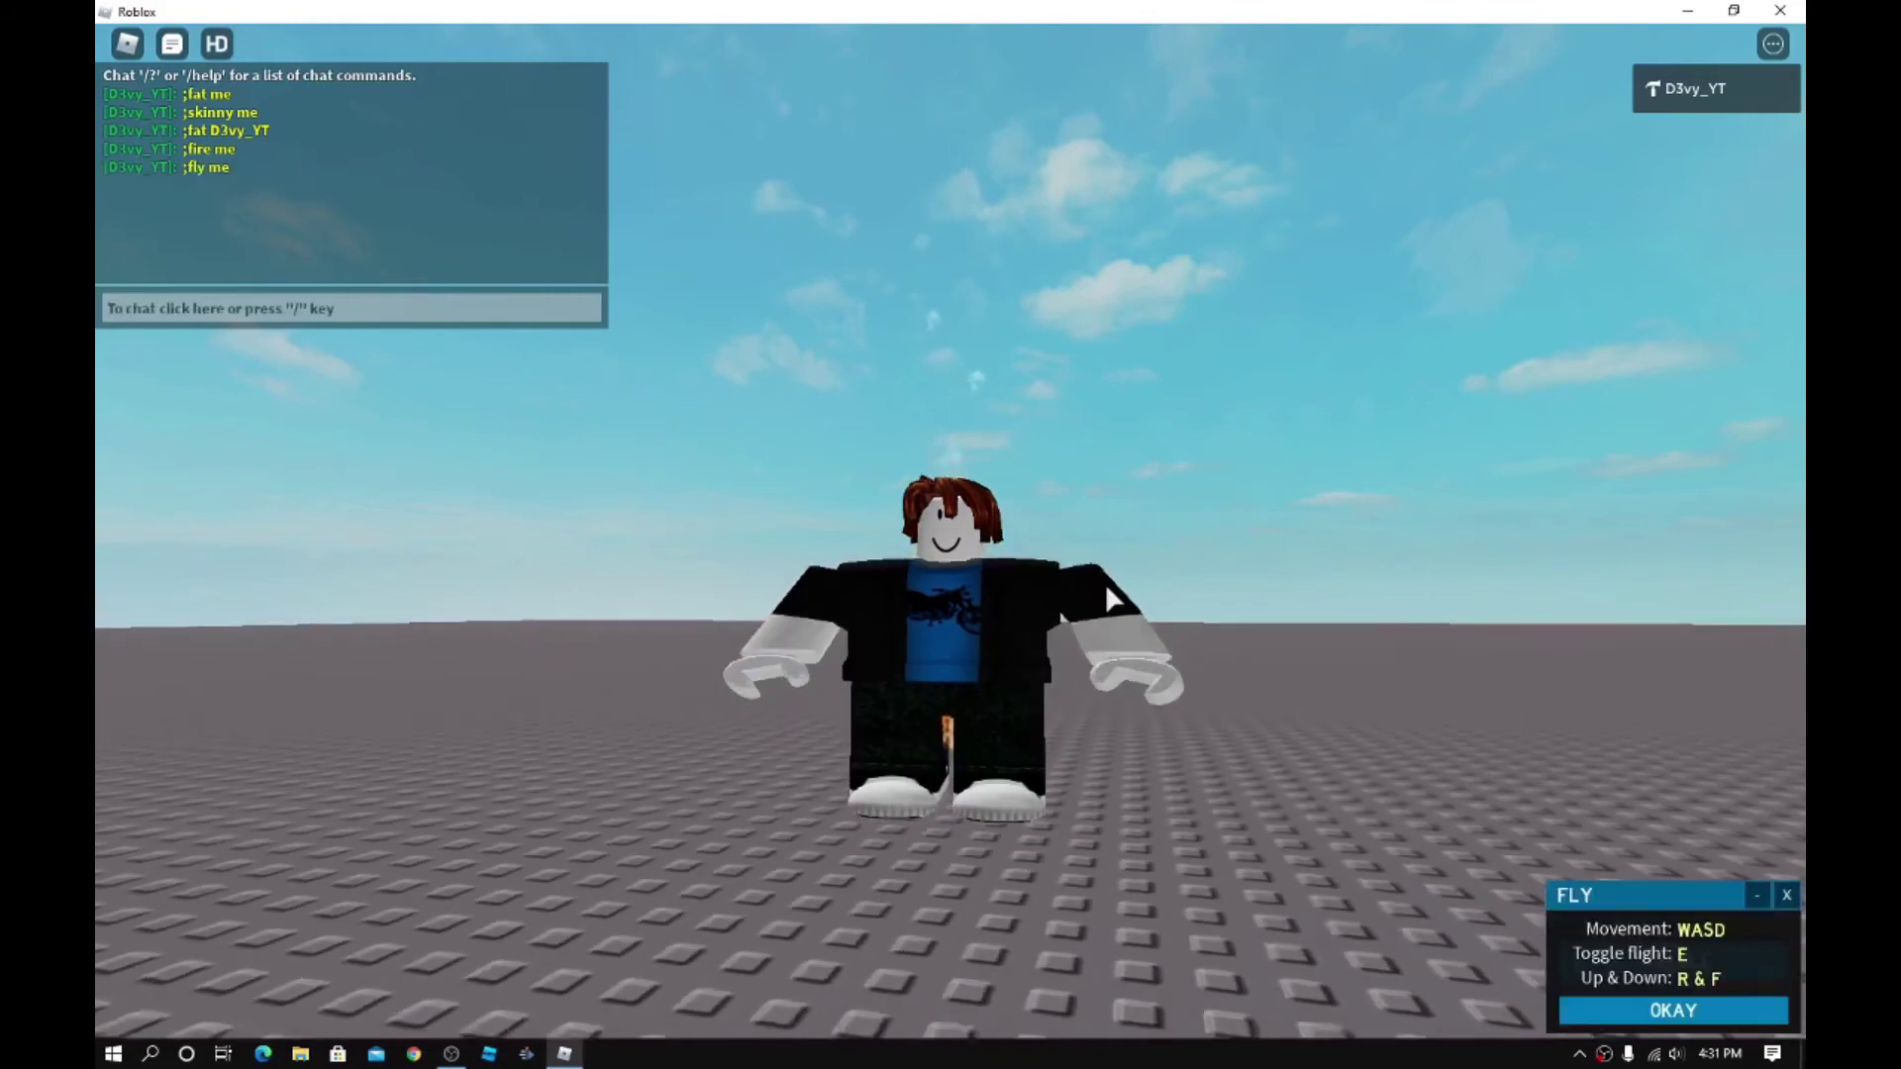
Fly the burning avatar above the baseplate using E, R and F, then land.
{"action": "key", "text": "w"}
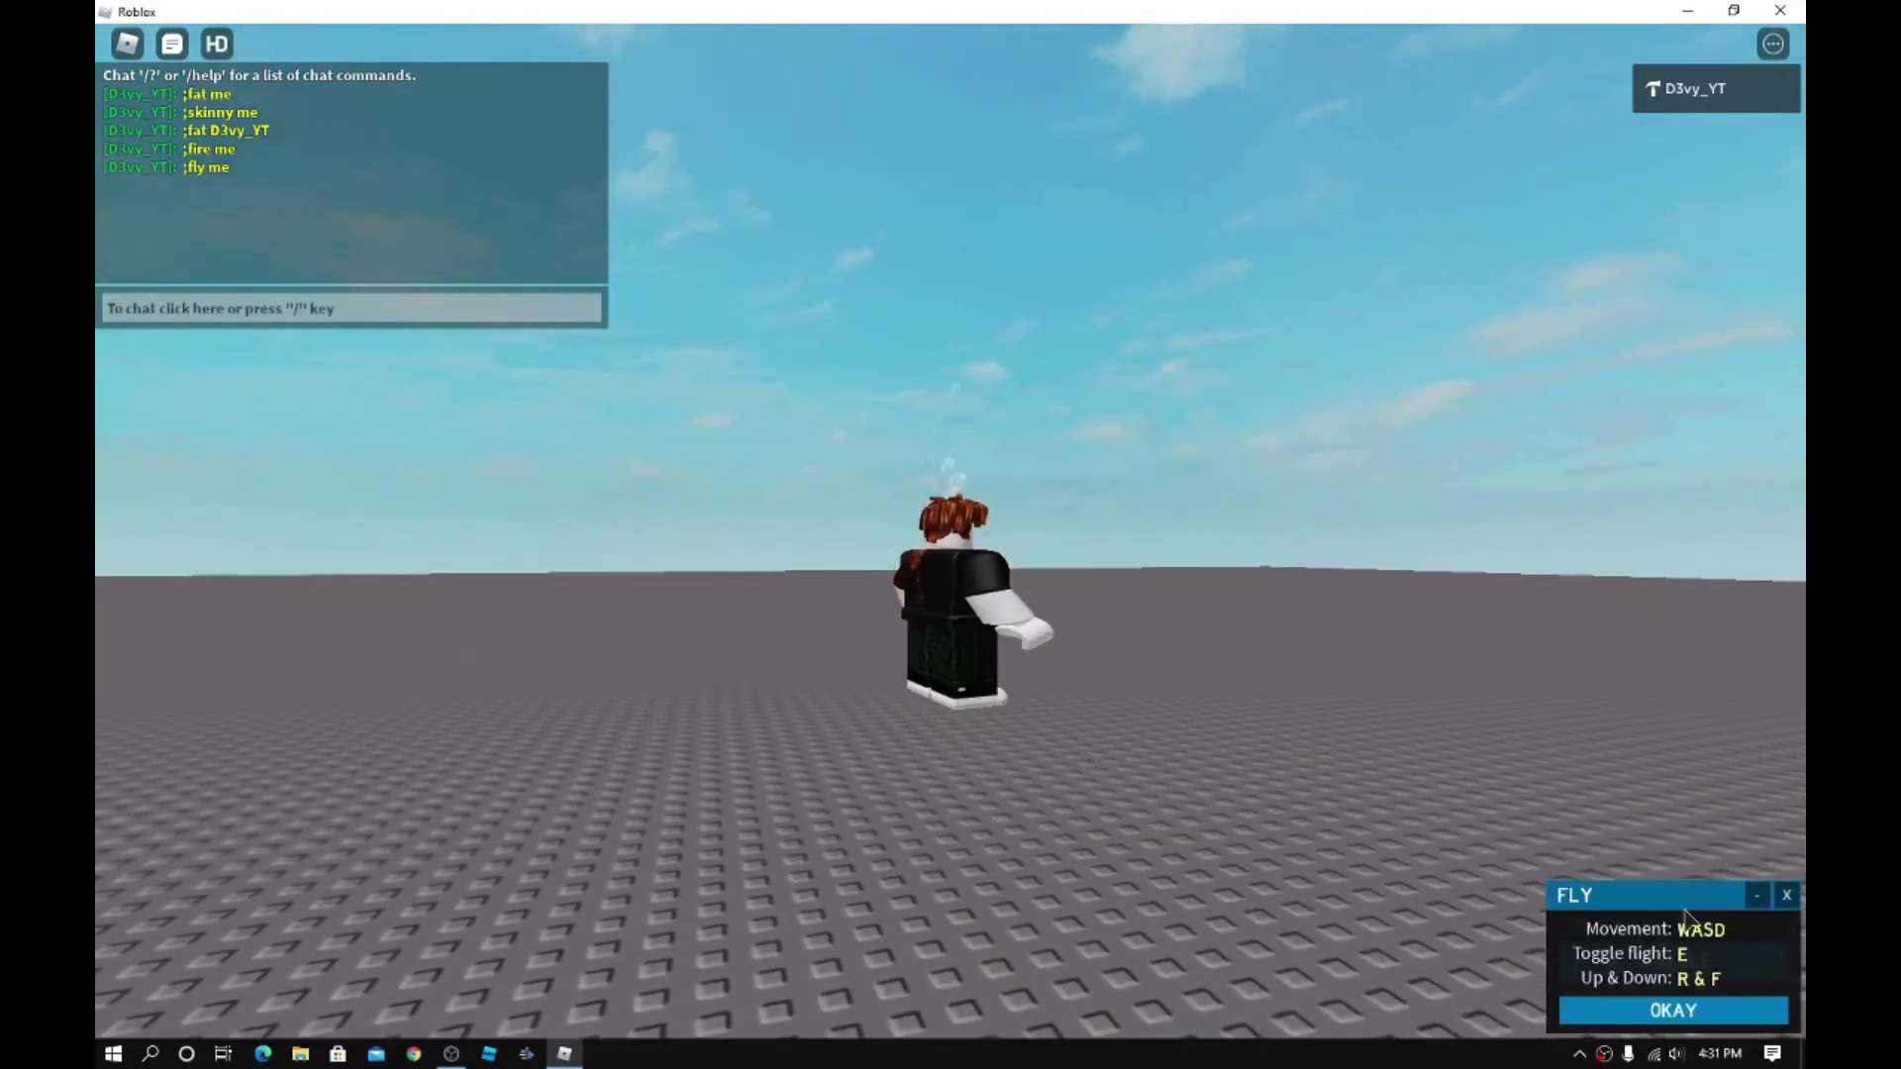
{"action": "key", "text": "e"}
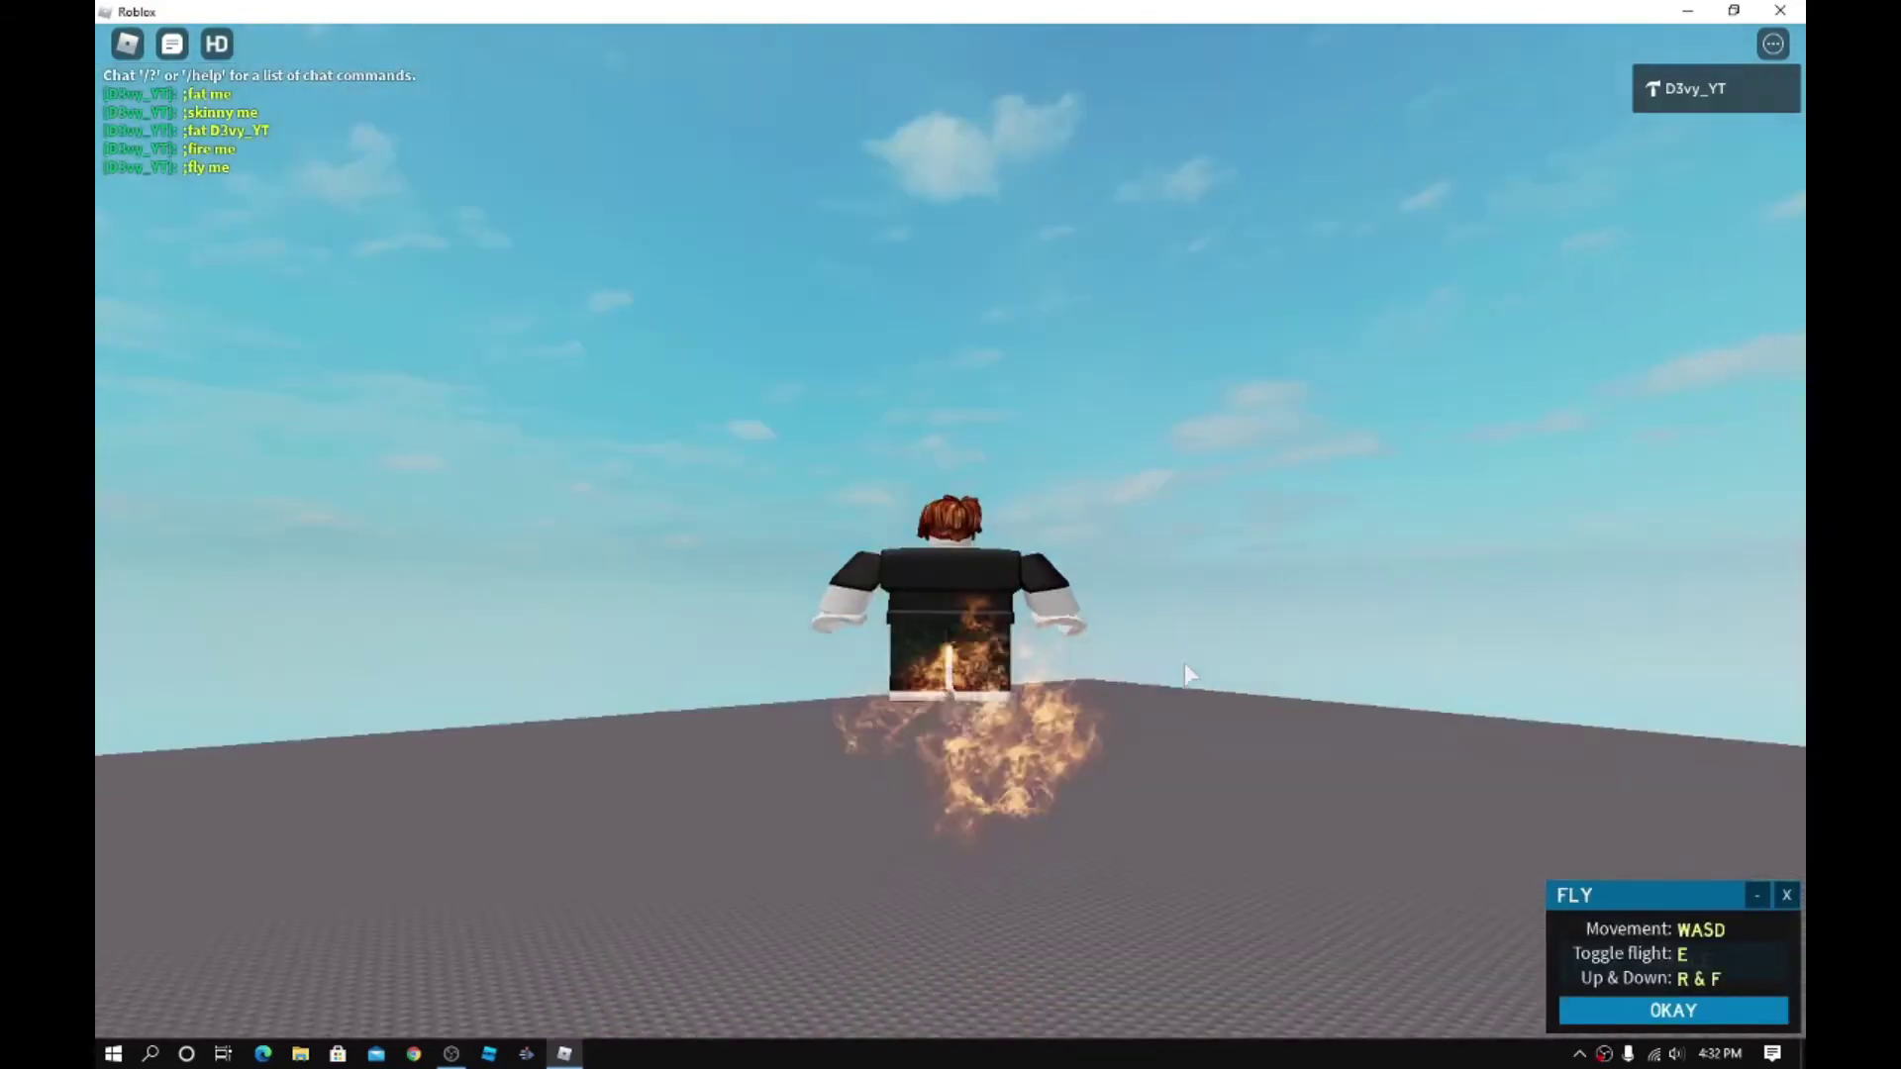
{"action": "key", "text": "e"}
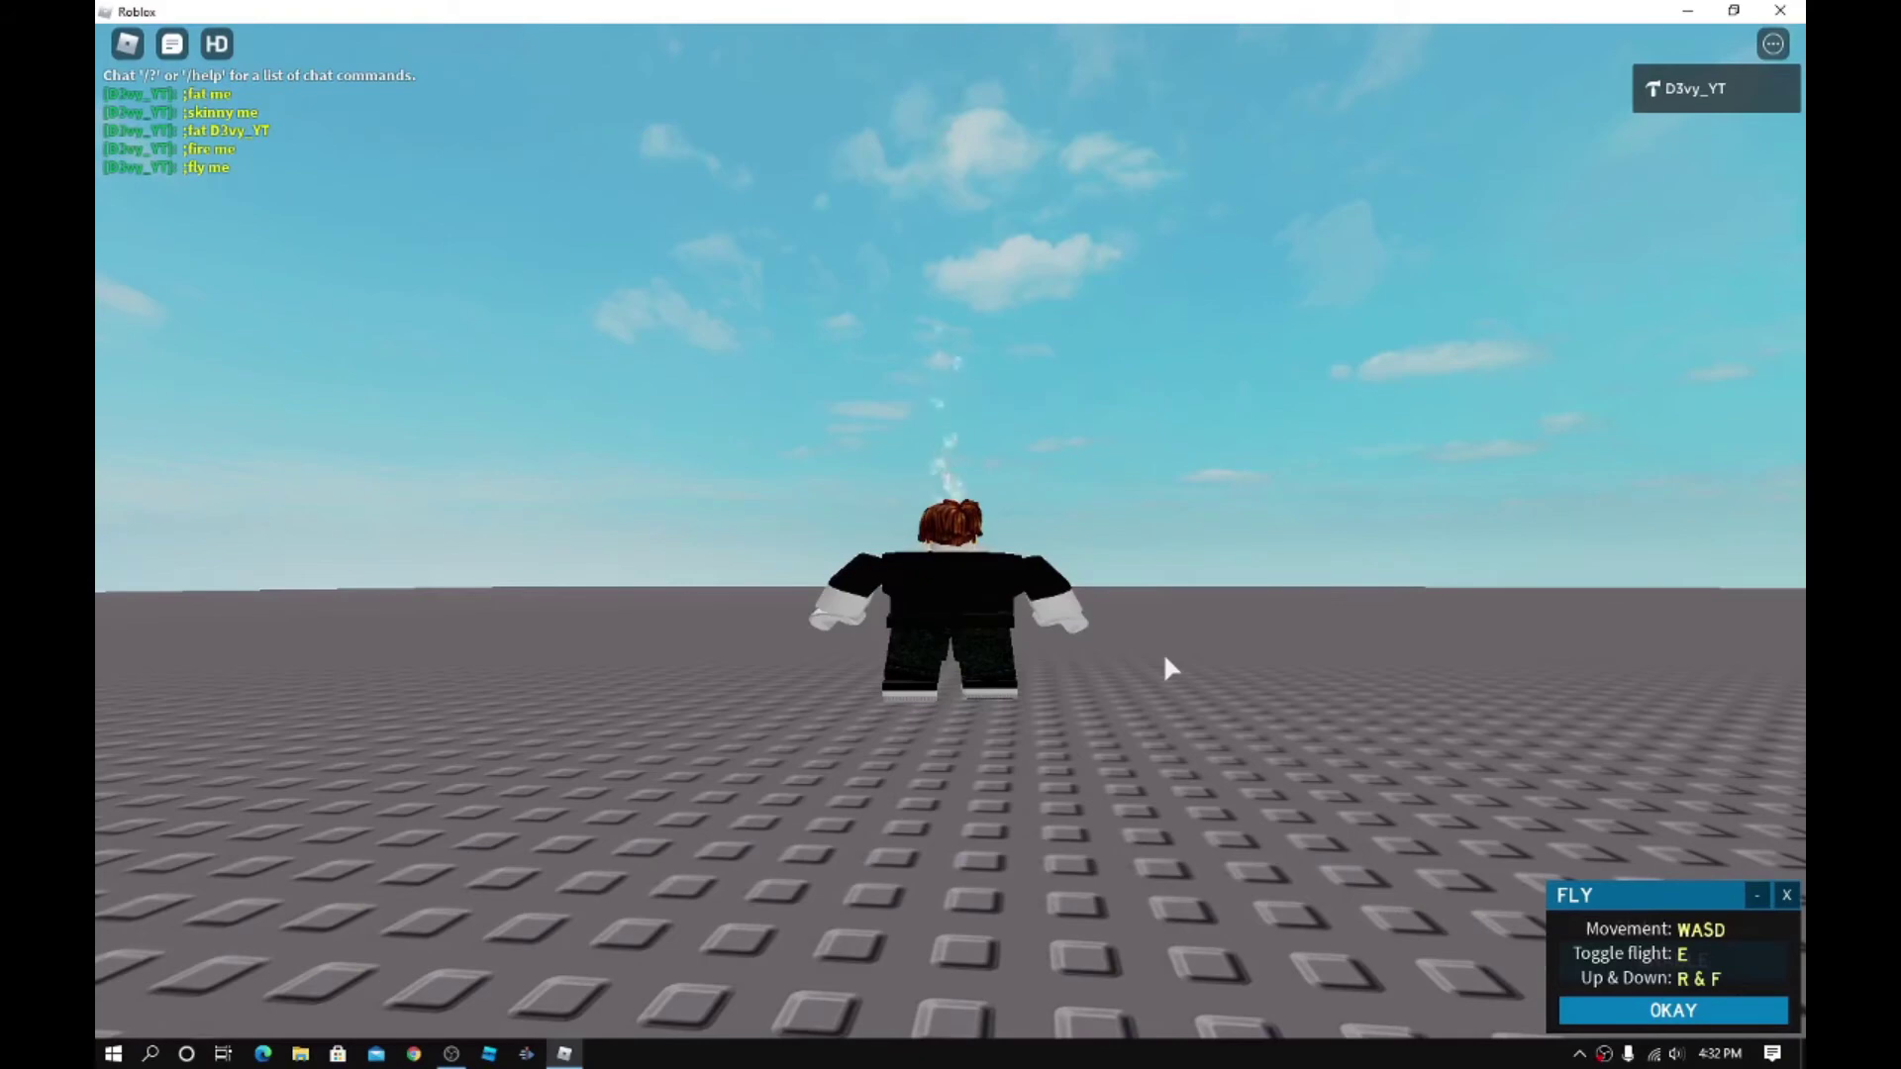
{"action": "key", "text": "e"}
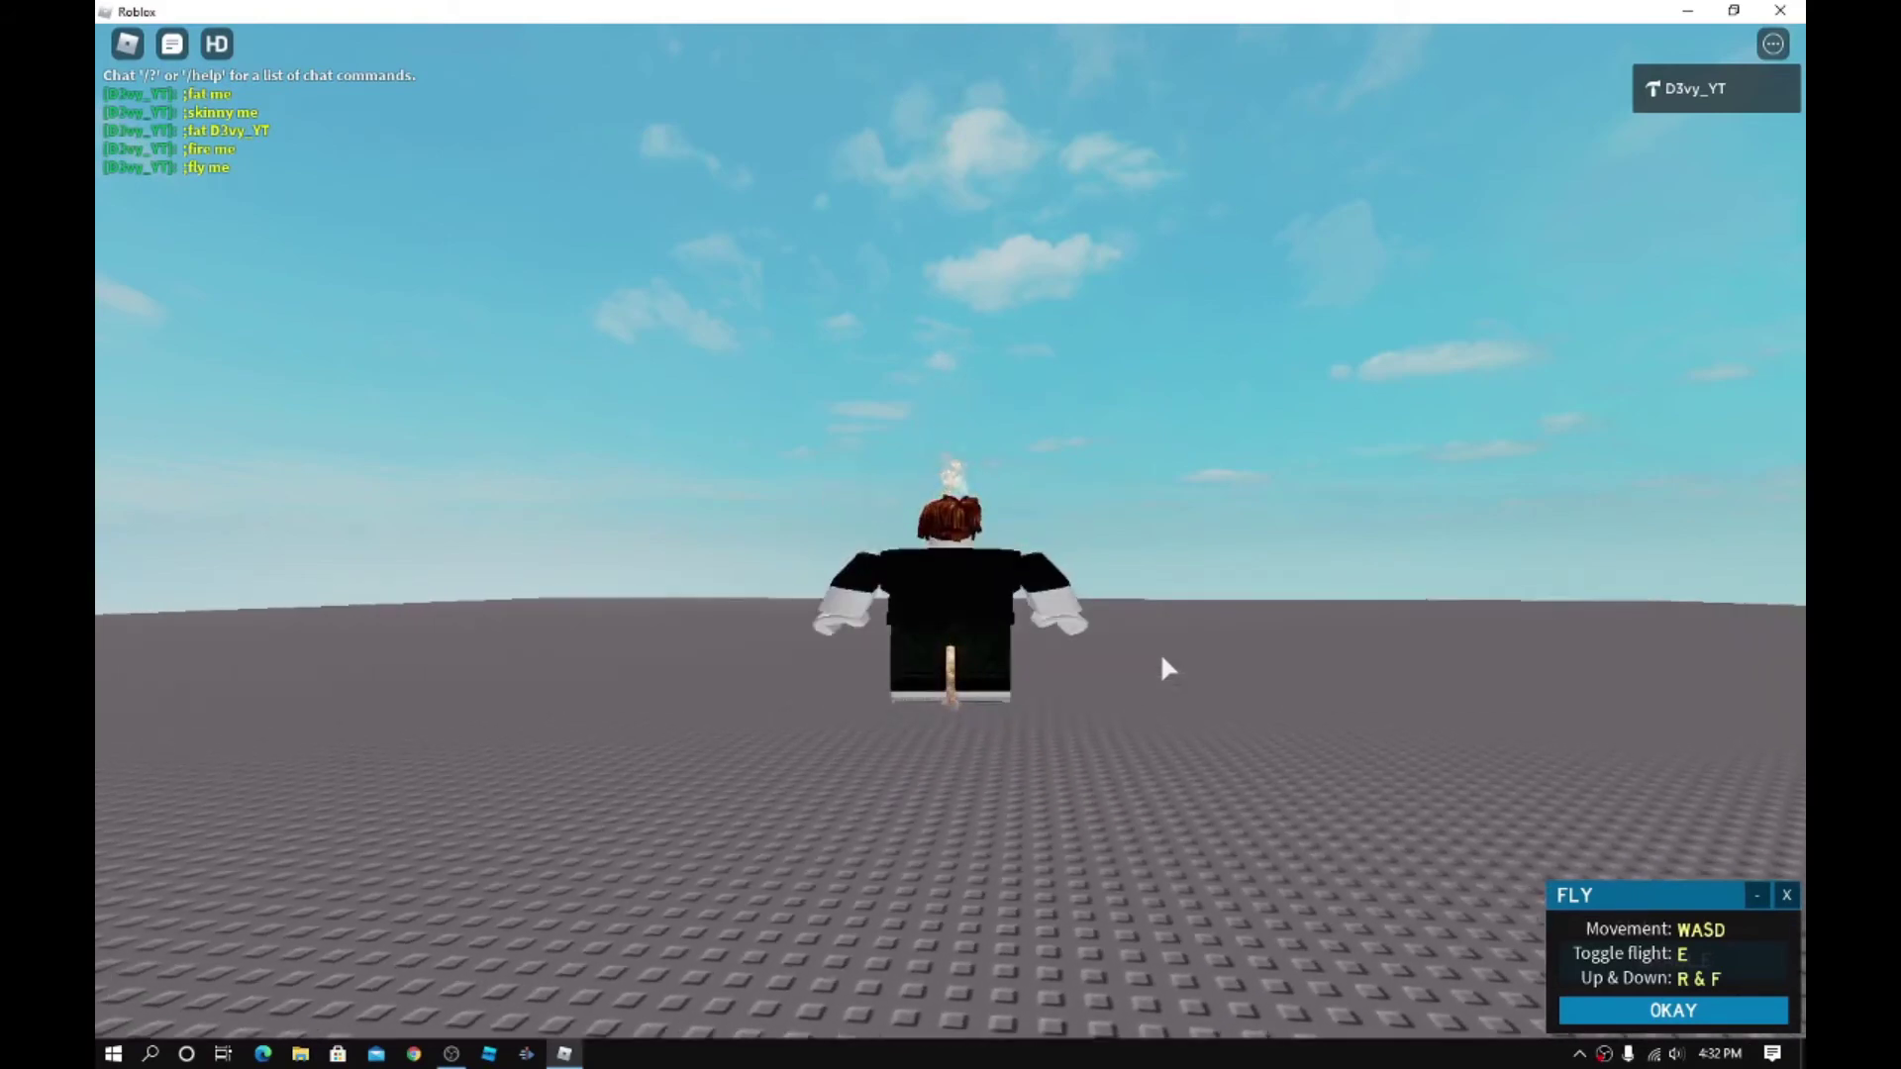
{"action": "key", "text": "r"}
{"action": "key", "text": "r"}
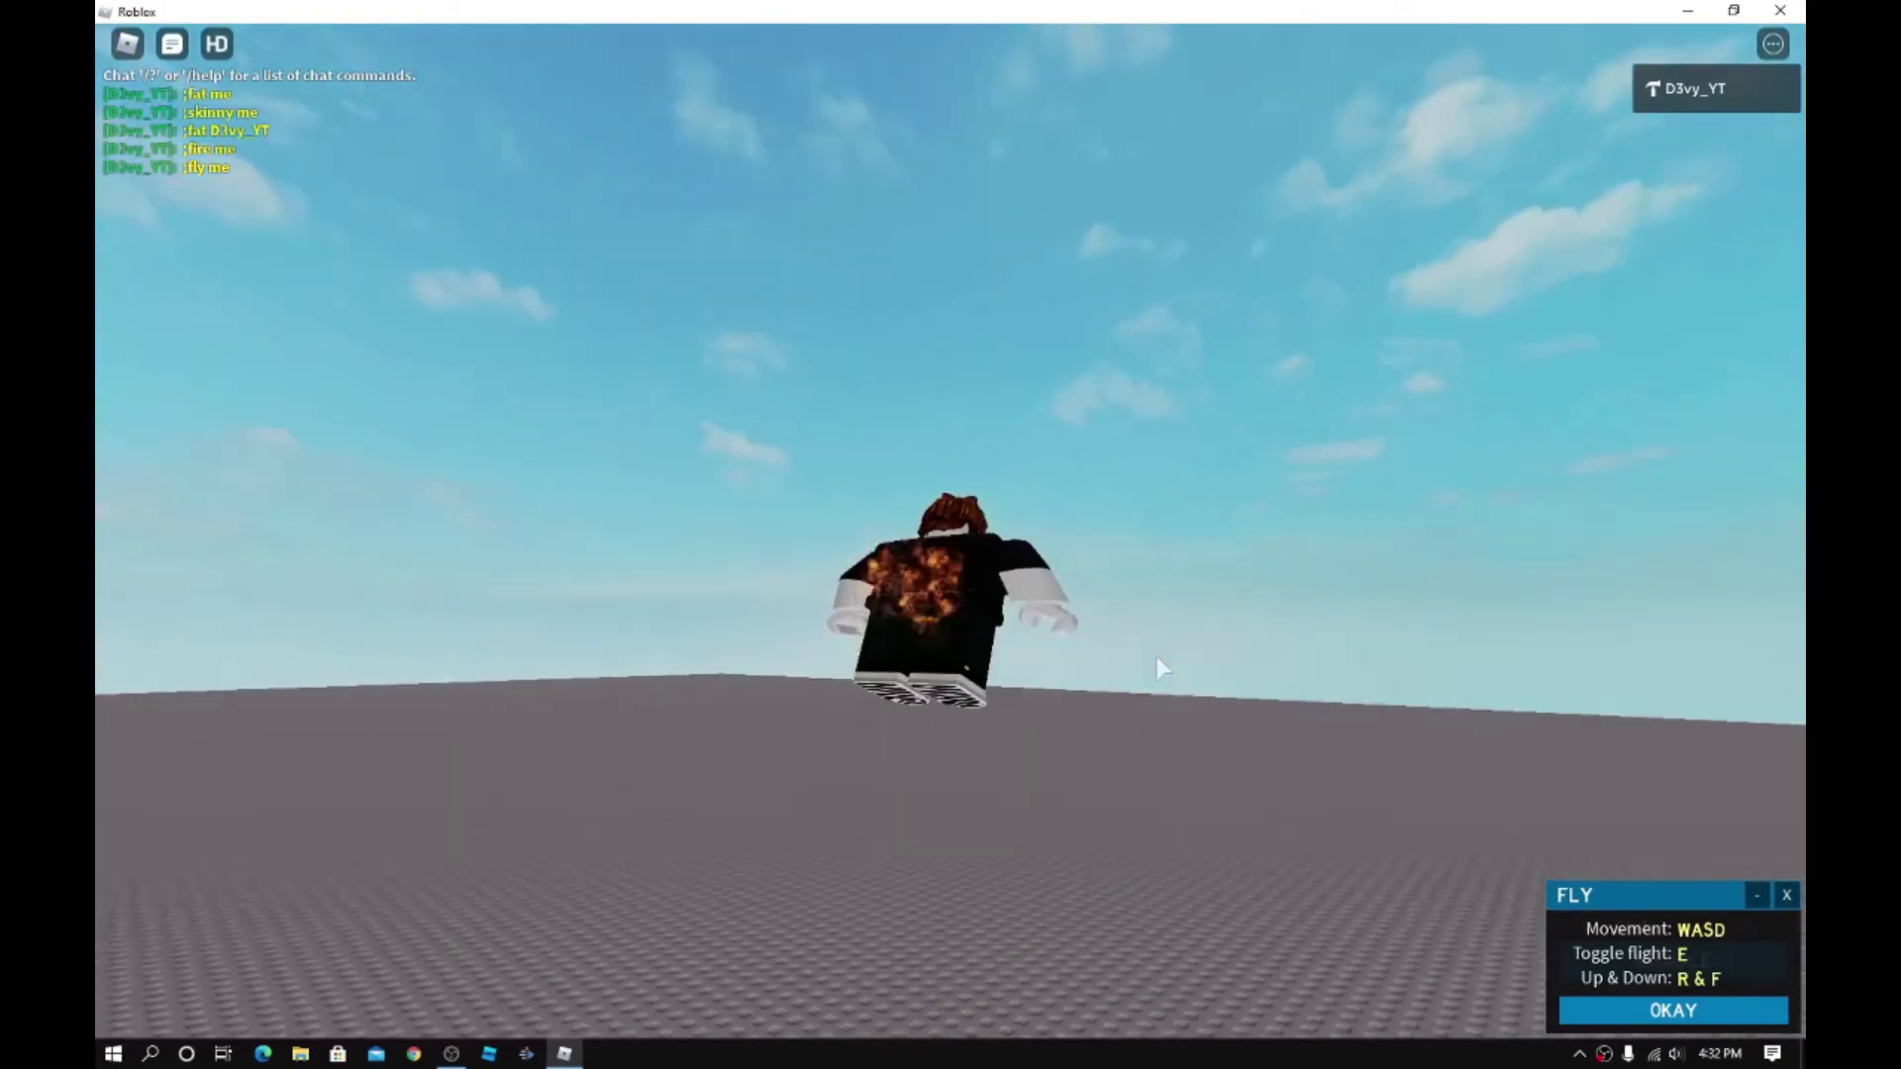
{"action": "key", "text": "r"}
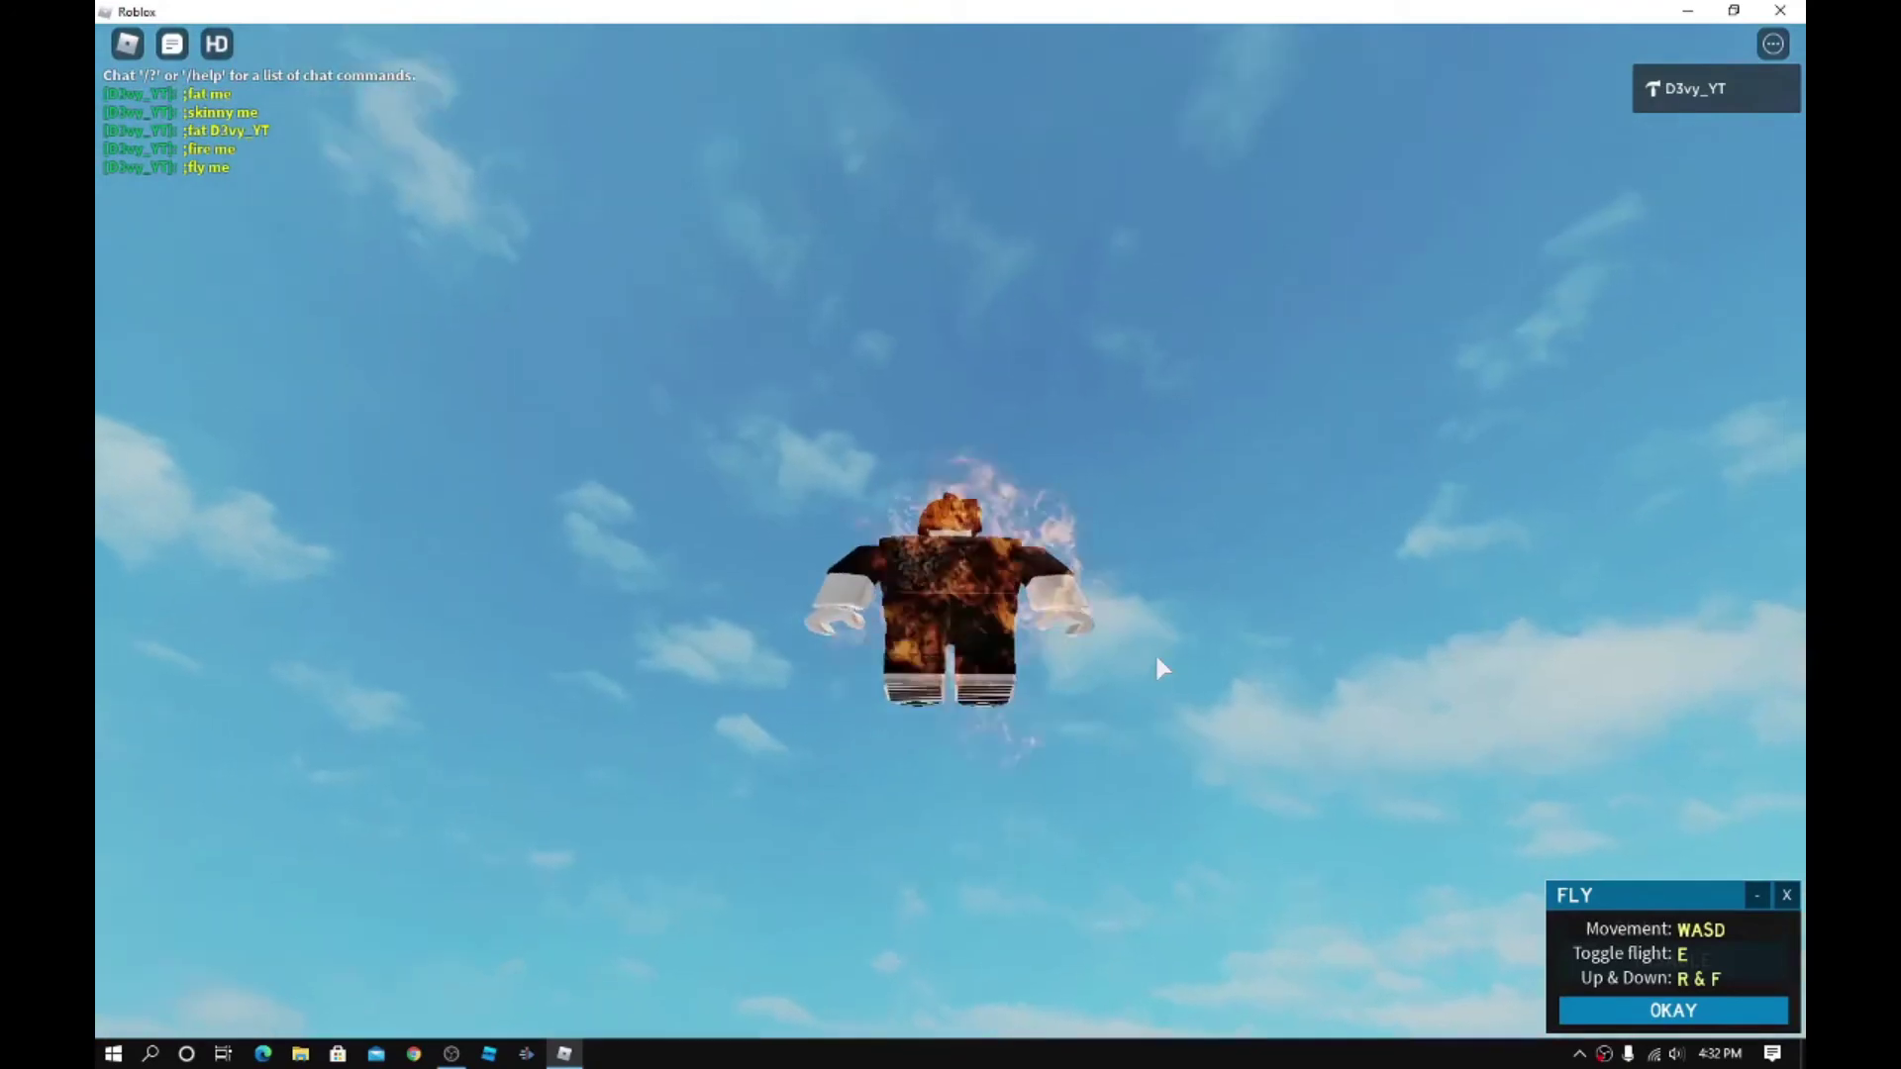
{"action": "key", "text": "f"}
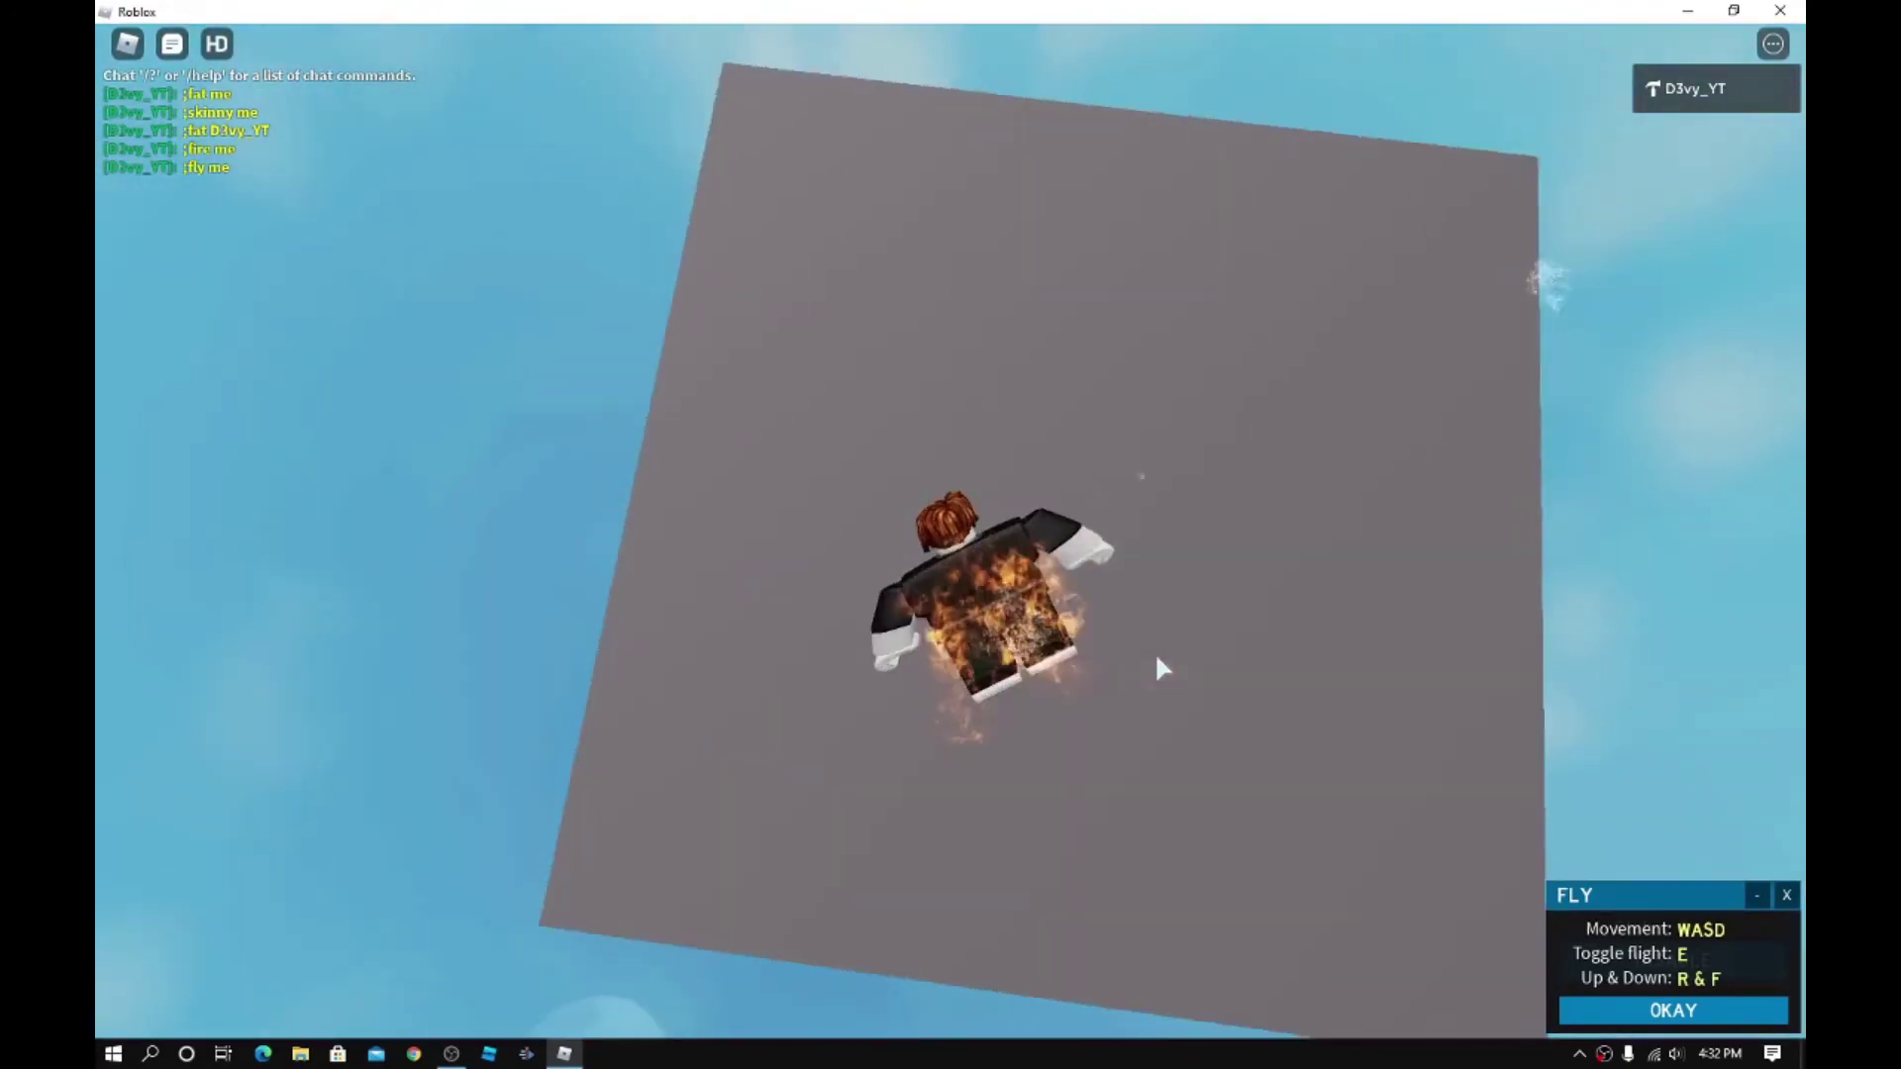
{"action": "right_click_drag", "start_coordinate": [1159, 668], "coordinate": [1159, 668]}
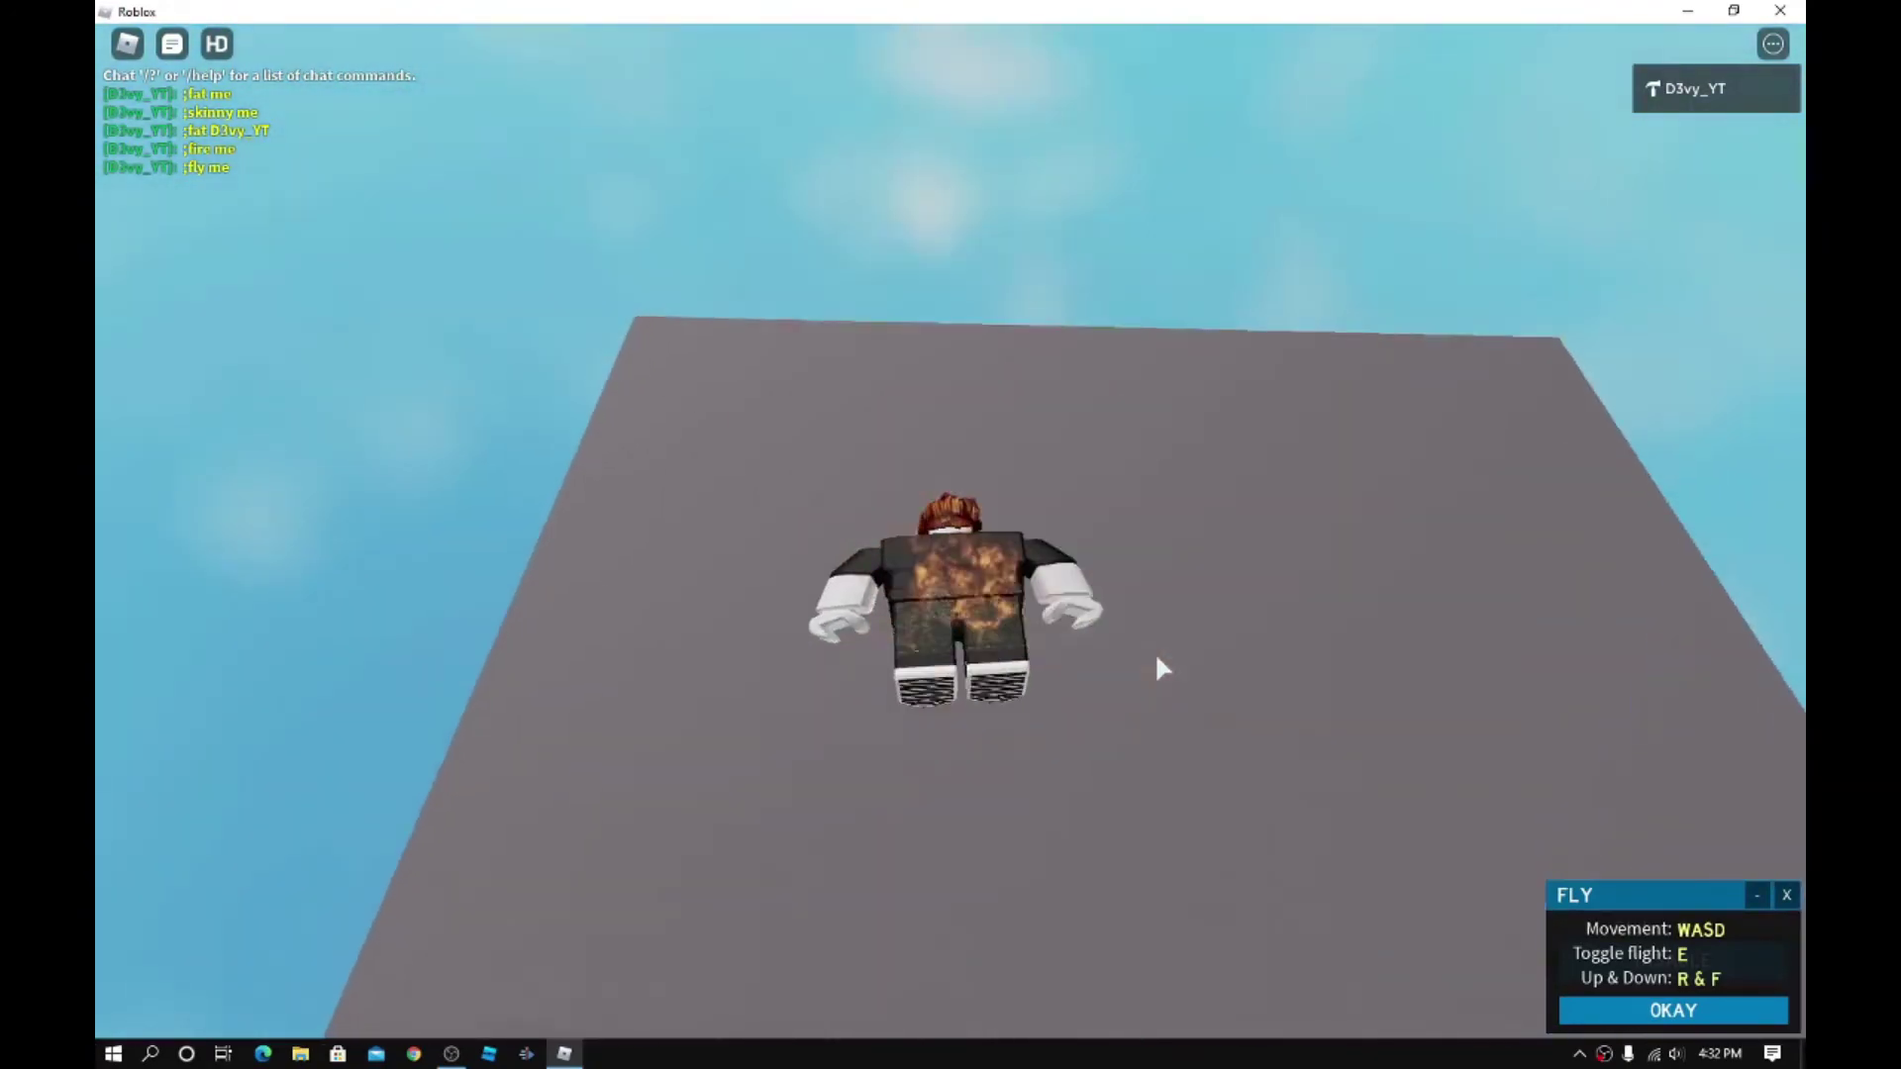
{"action": "key", "text": "r"}
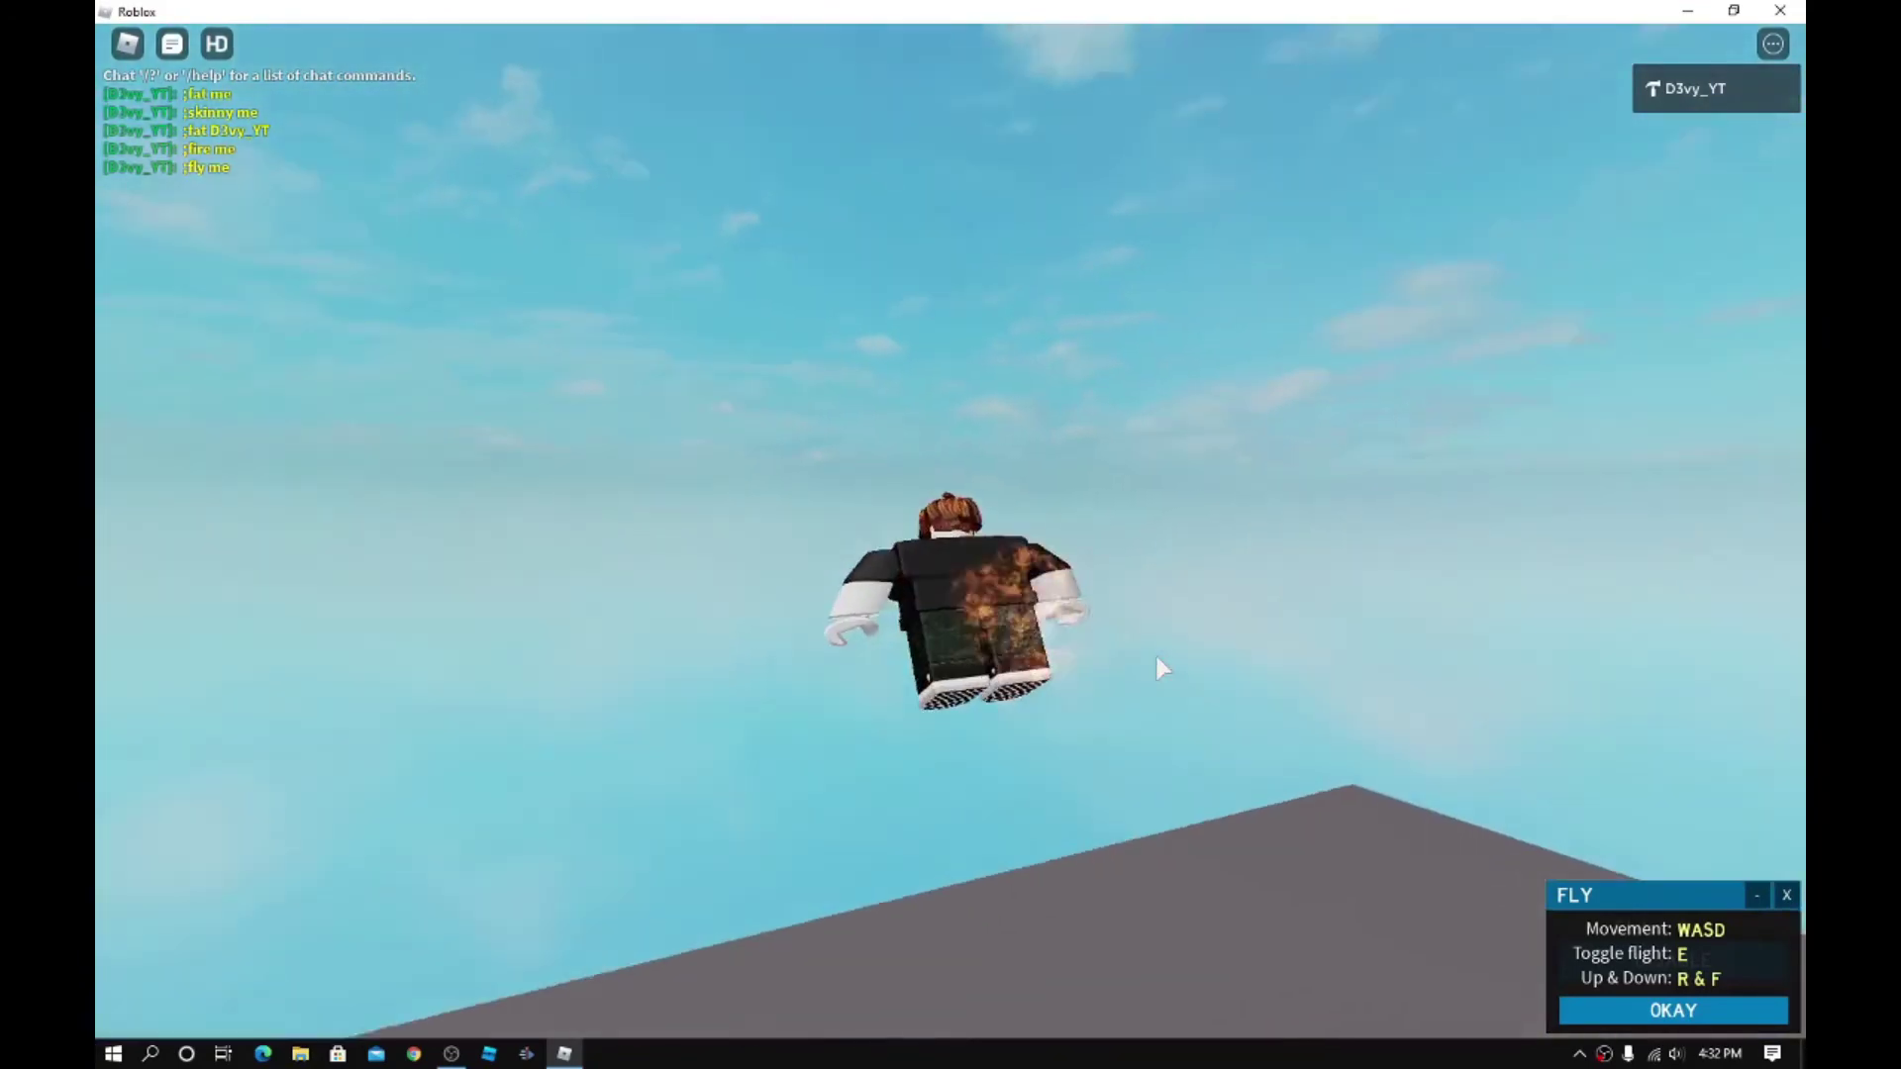
{"action": "key", "text": "f"}
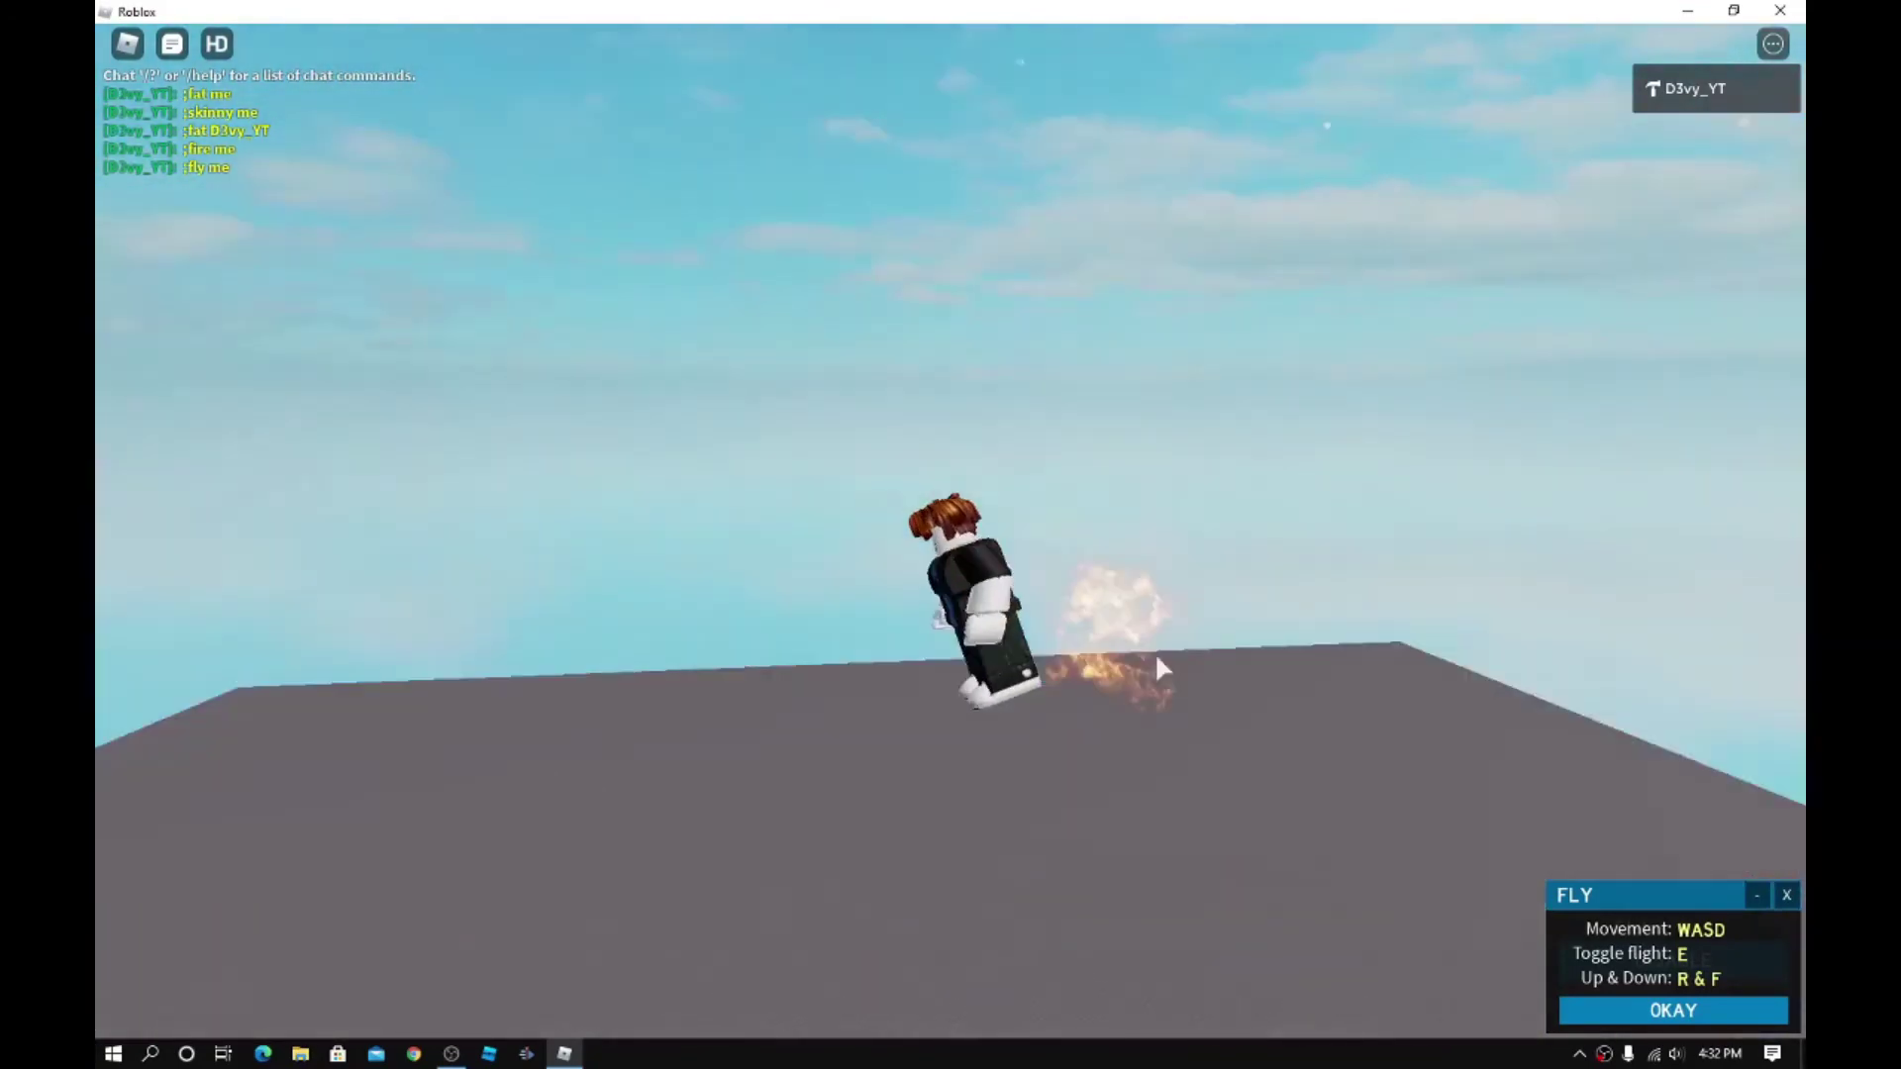
{"action": "key", "text": "r"}
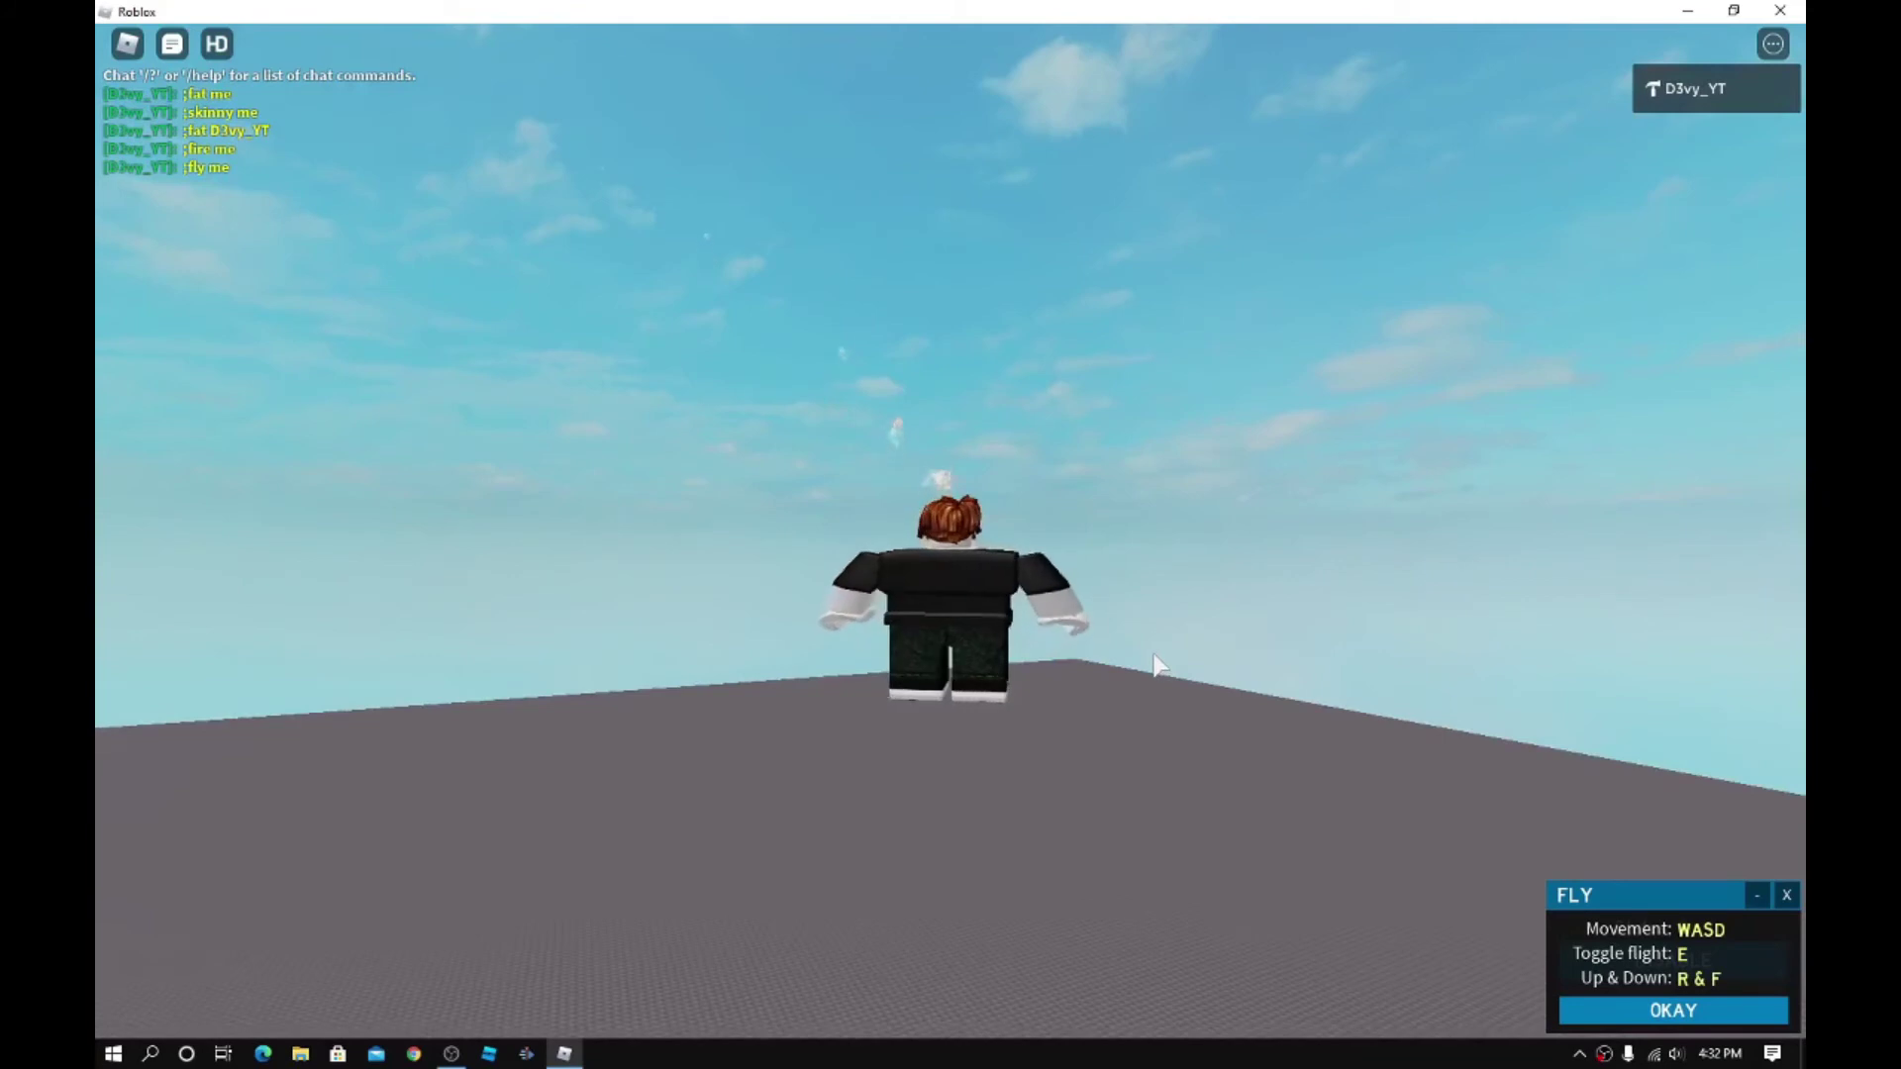
{"action": "key", "text": "e"}
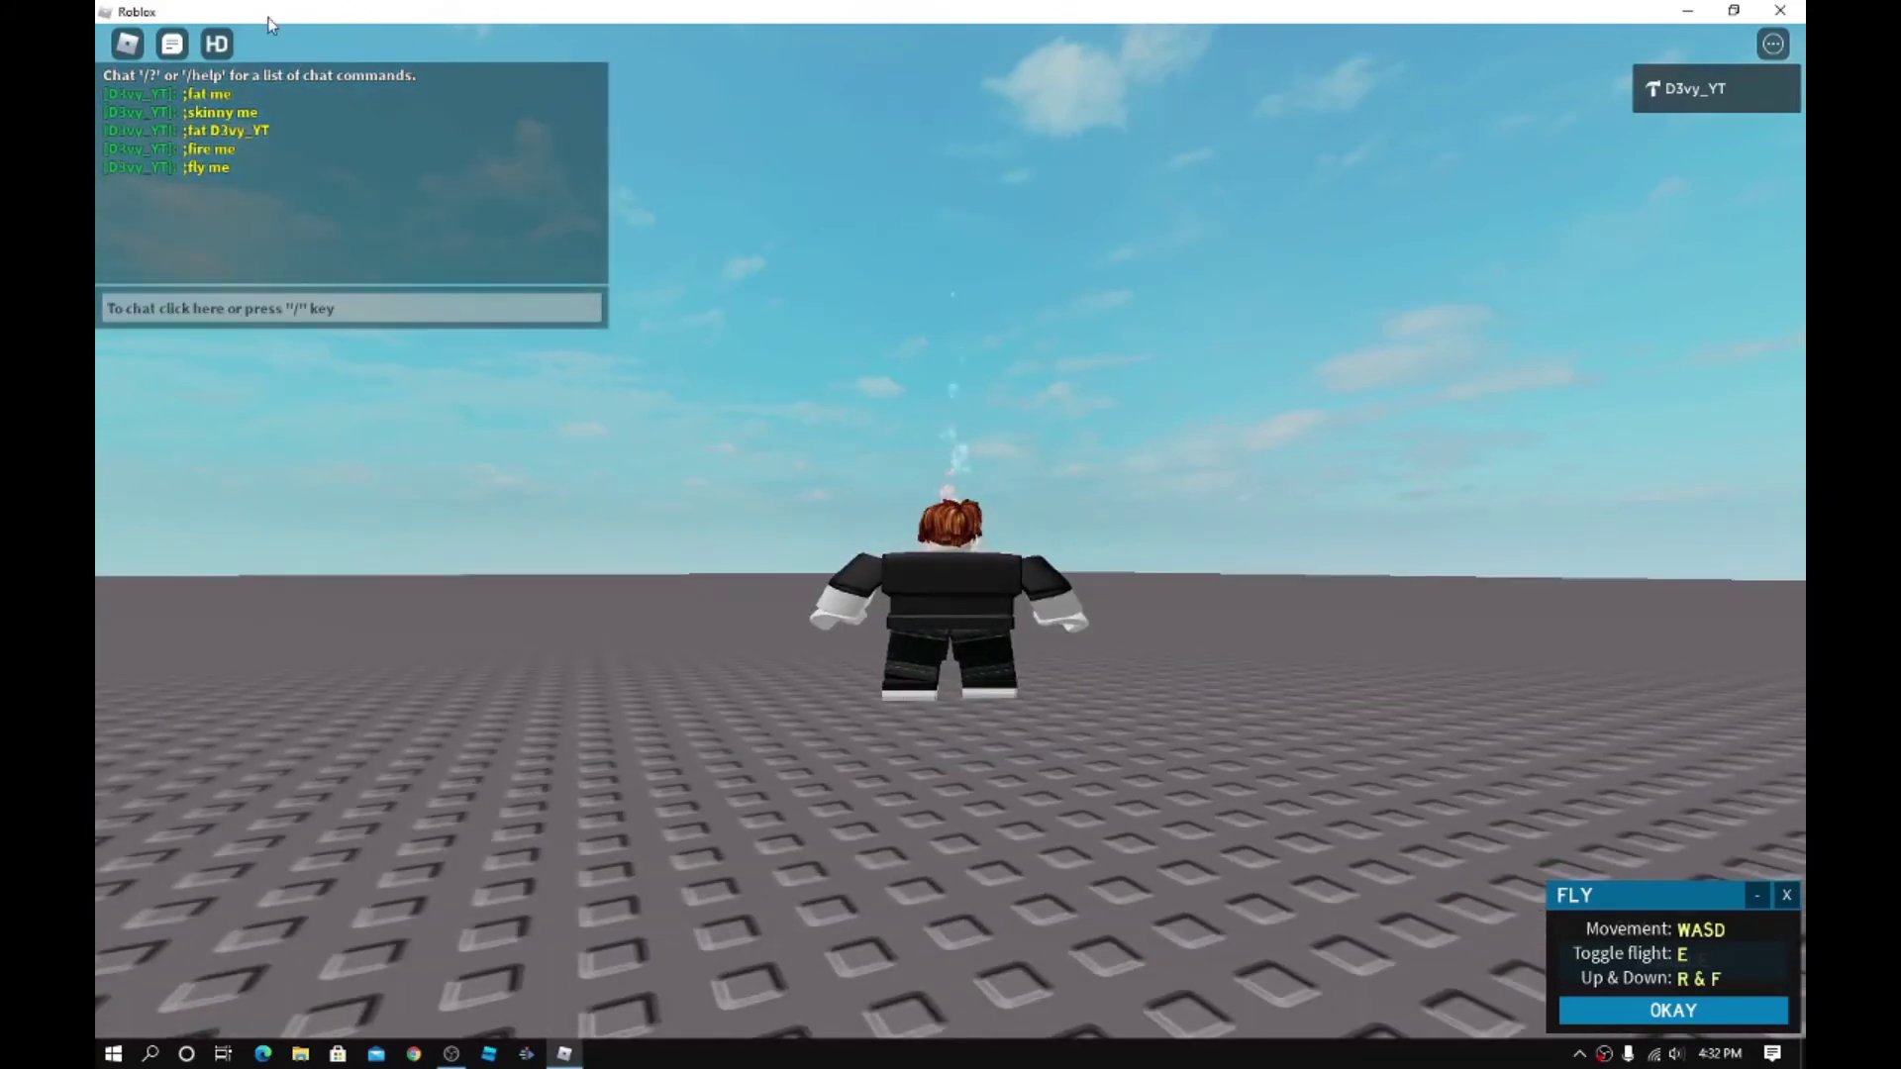
Open and close the HD Admin commands list twice, returning to the avatar view.
{"action": "left_click", "coordinate": [216, 43]}
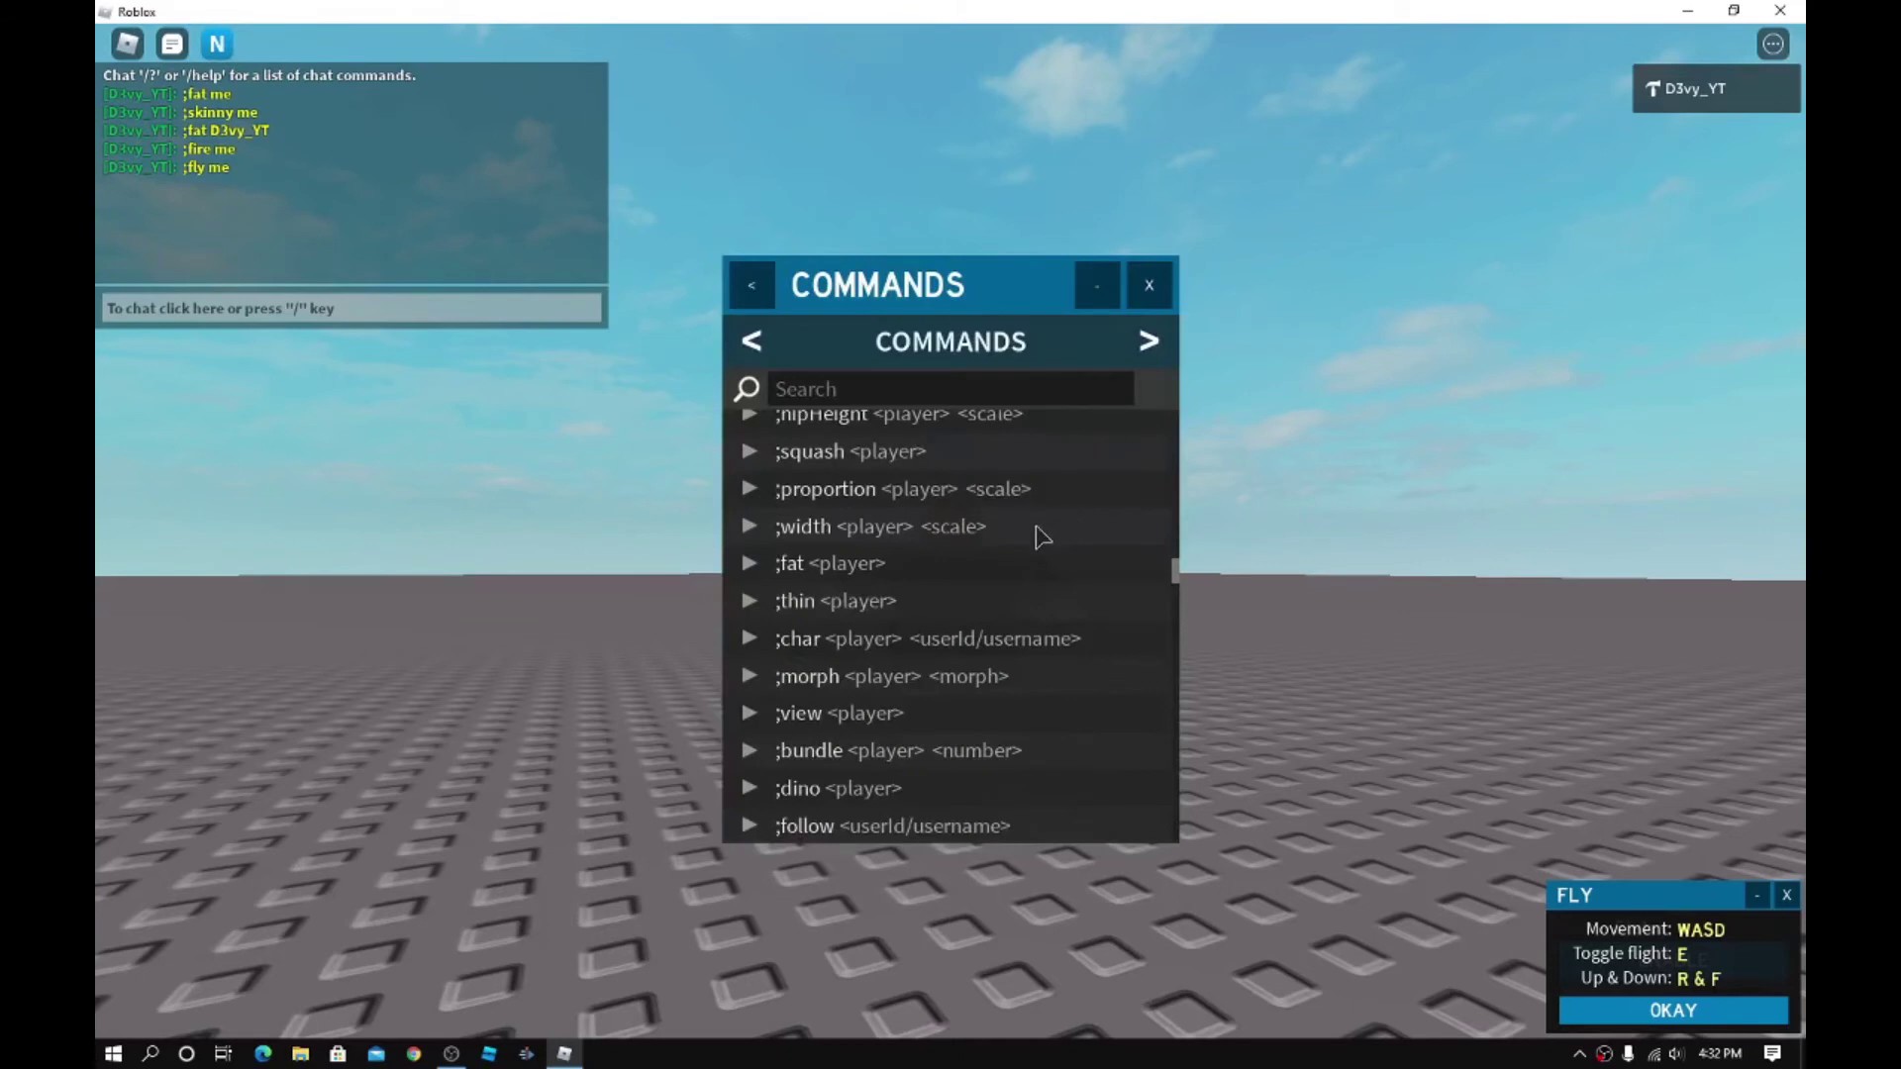
{"action": "scroll", "coordinate": [1040, 536], "scroll_direction": "down", "scroll_amount": 3}
{"action": "scroll", "coordinate": [1040, 532], "scroll_direction": "down", "scroll_amount": 3}
{"action": "scroll", "coordinate": [1041, 525], "scroll_direction": "down", "scroll_amount": 3}
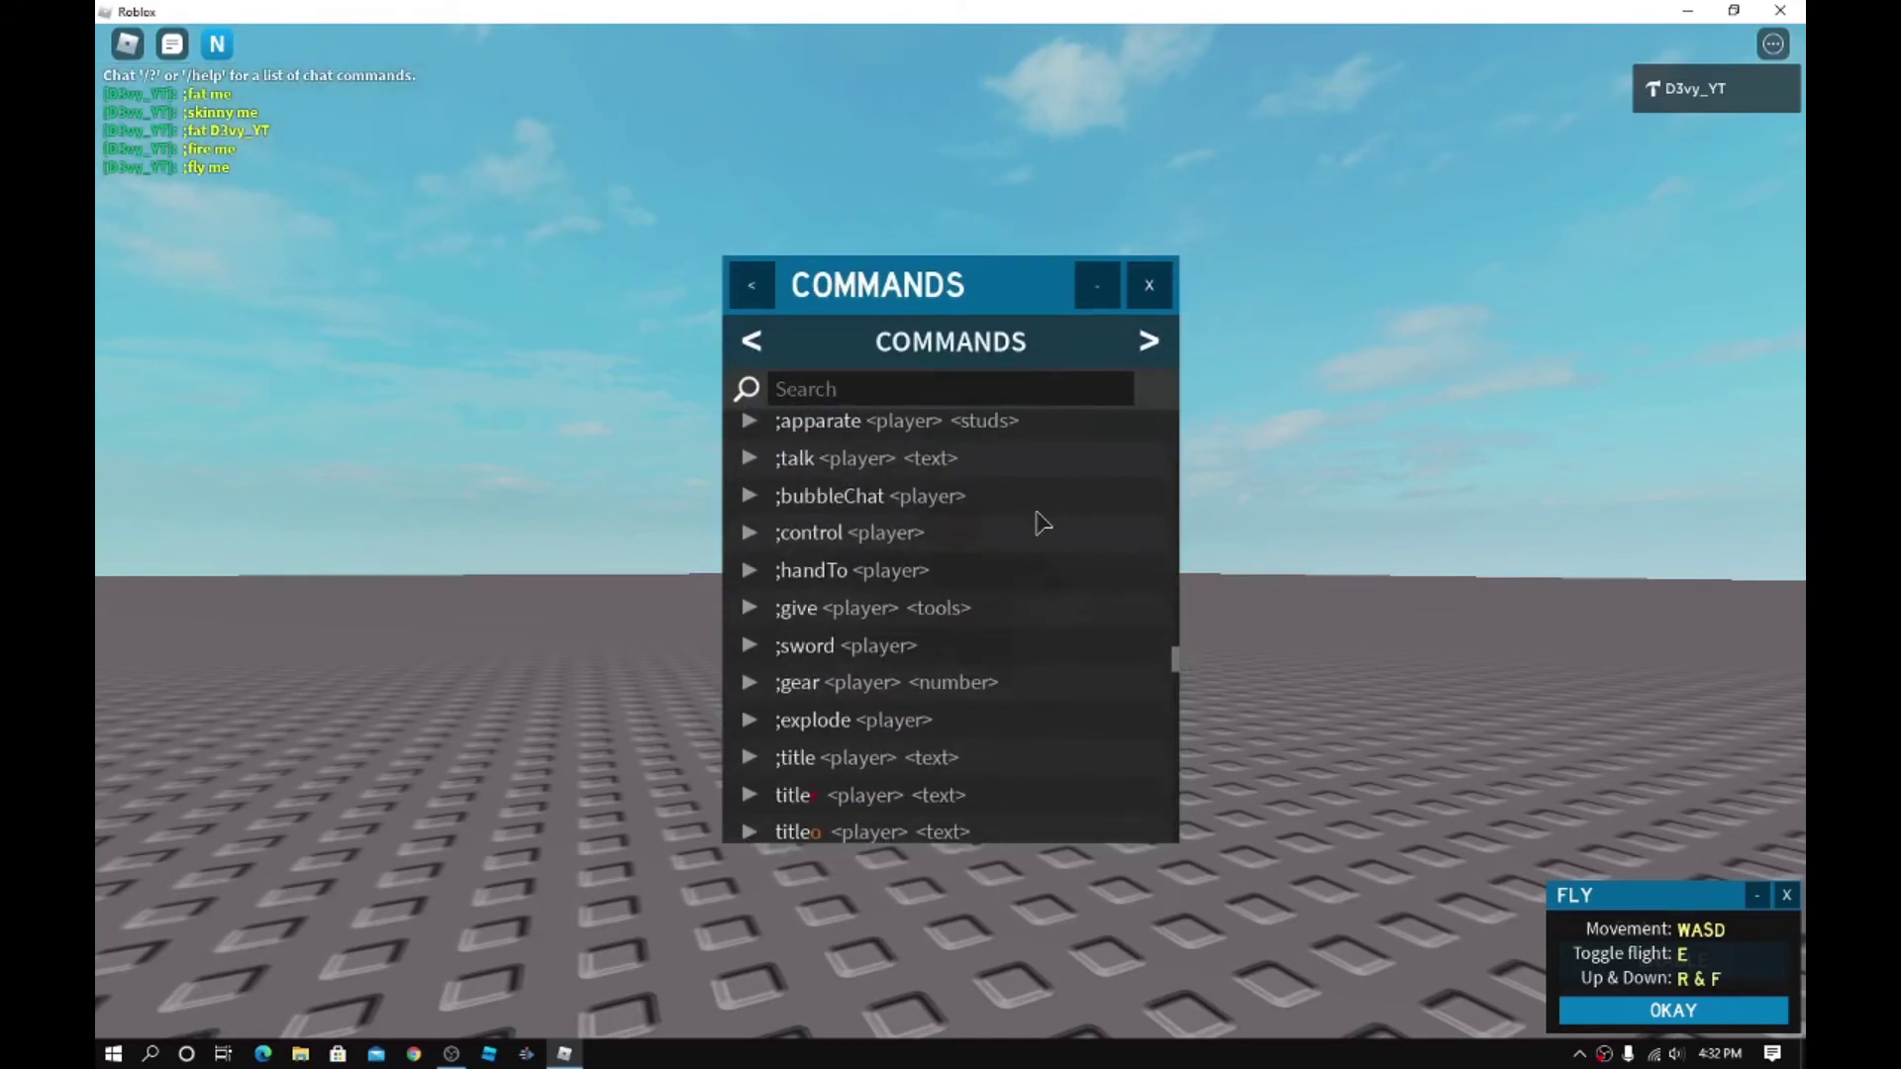
{"action": "left_click", "coordinate": [1163, 283]}
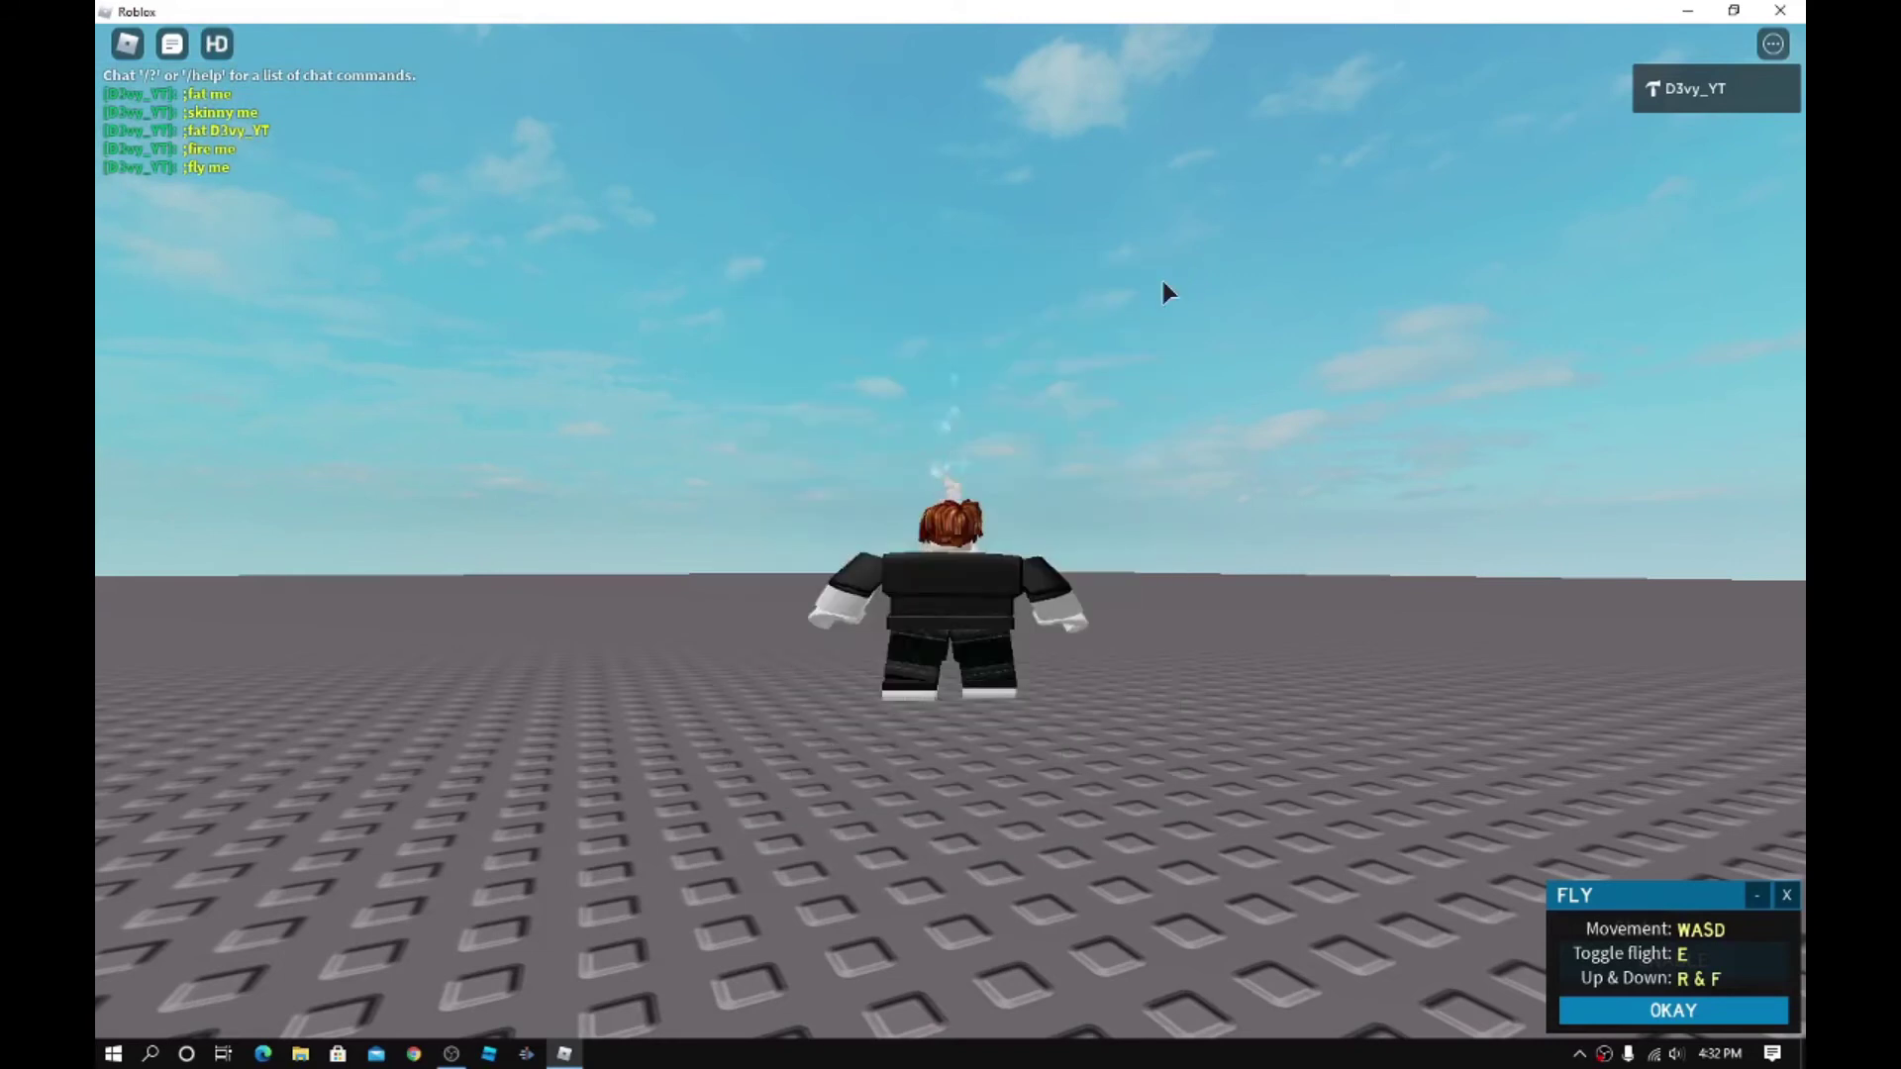
{"action": "key", "text": "slash"}
{"action": "type", "text": ";"}
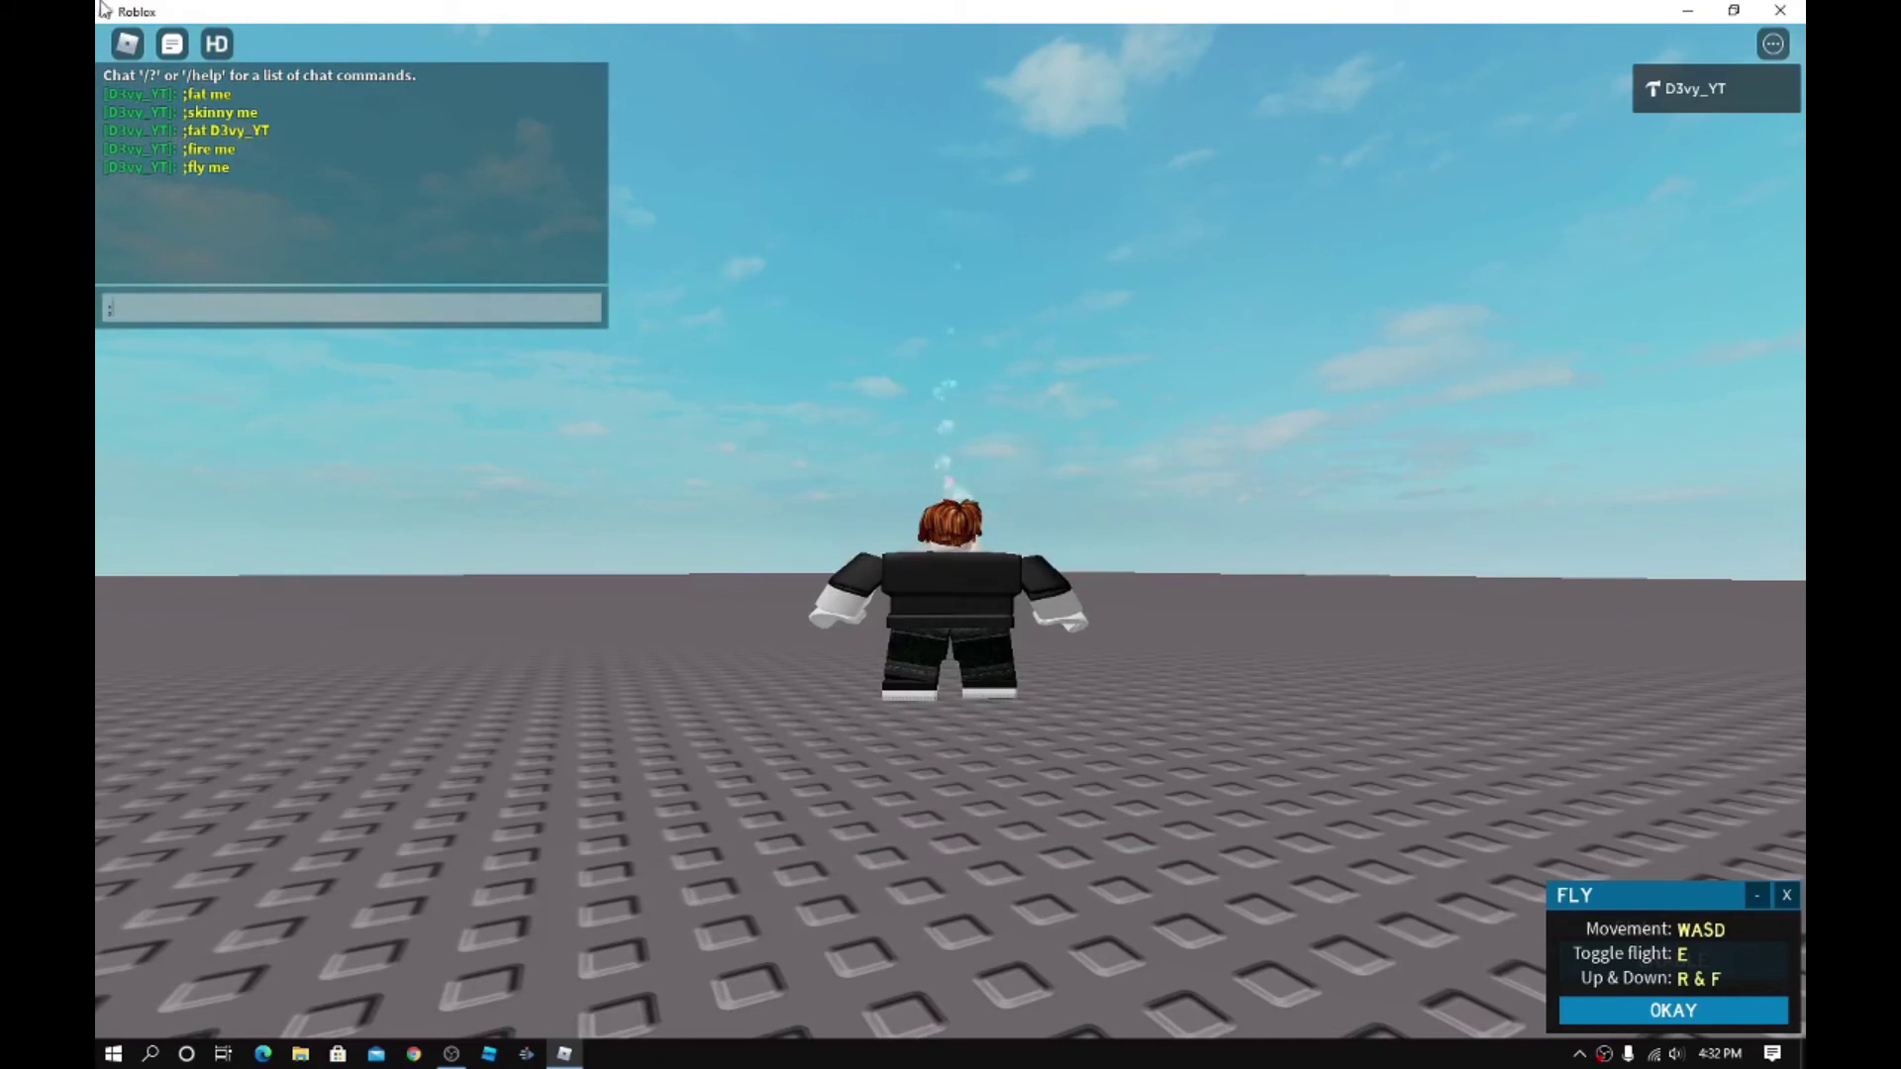
{"action": "left_click", "coordinate": [217, 44]}
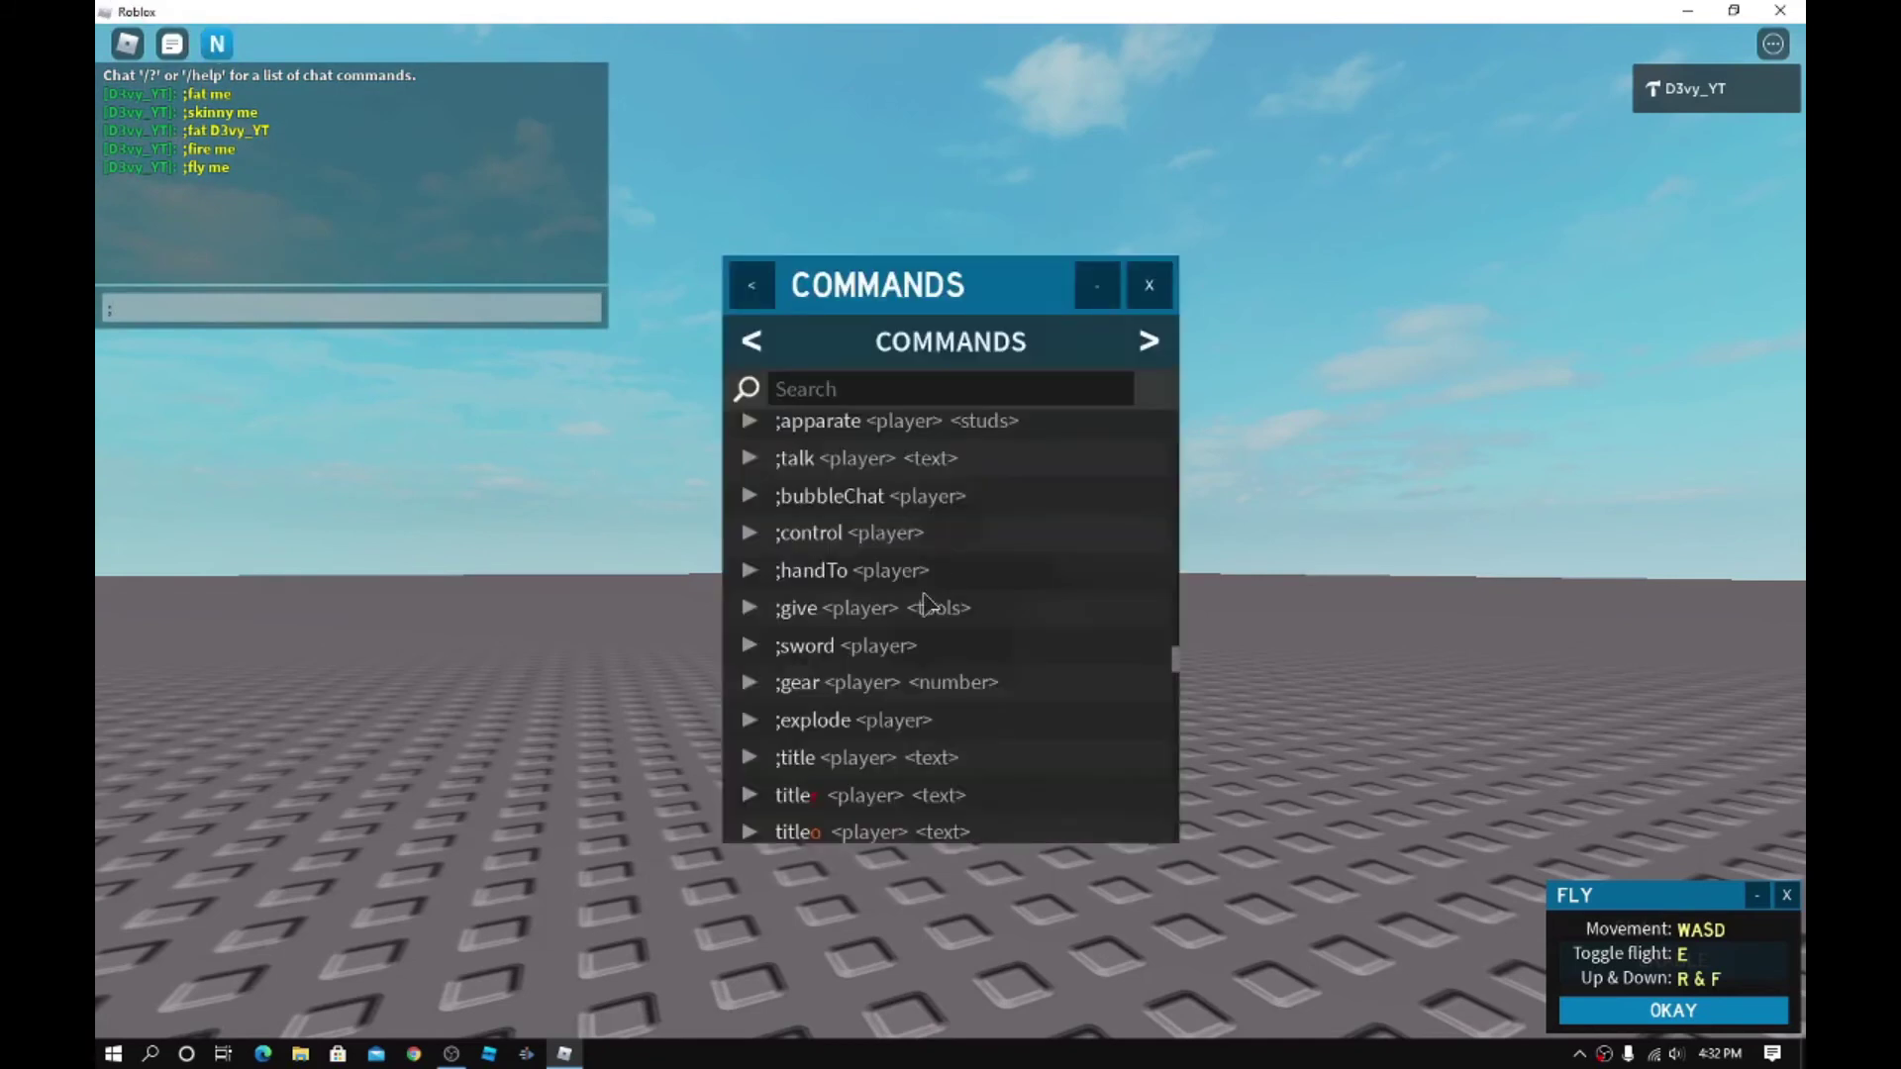
{"action": "left_click", "coordinate": [1150, 285]}
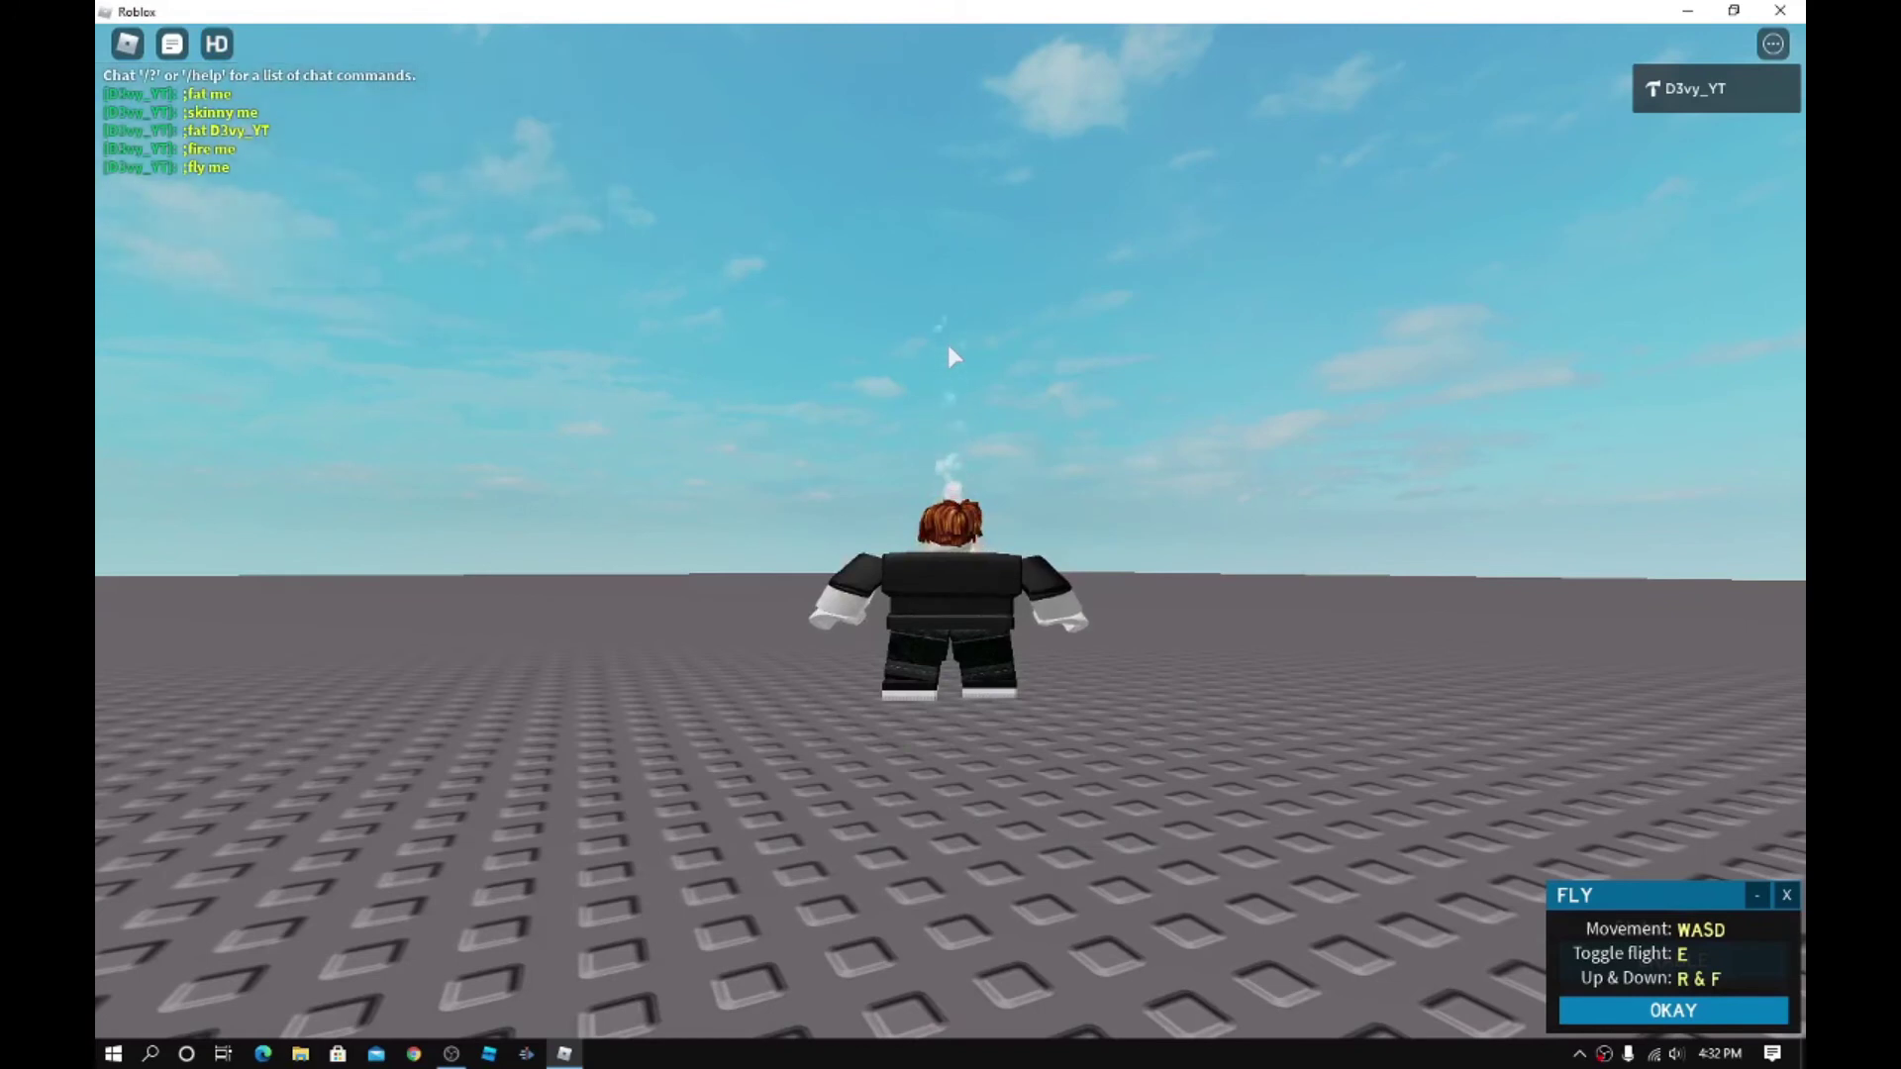
{"action": "type", "text": ";giv"}
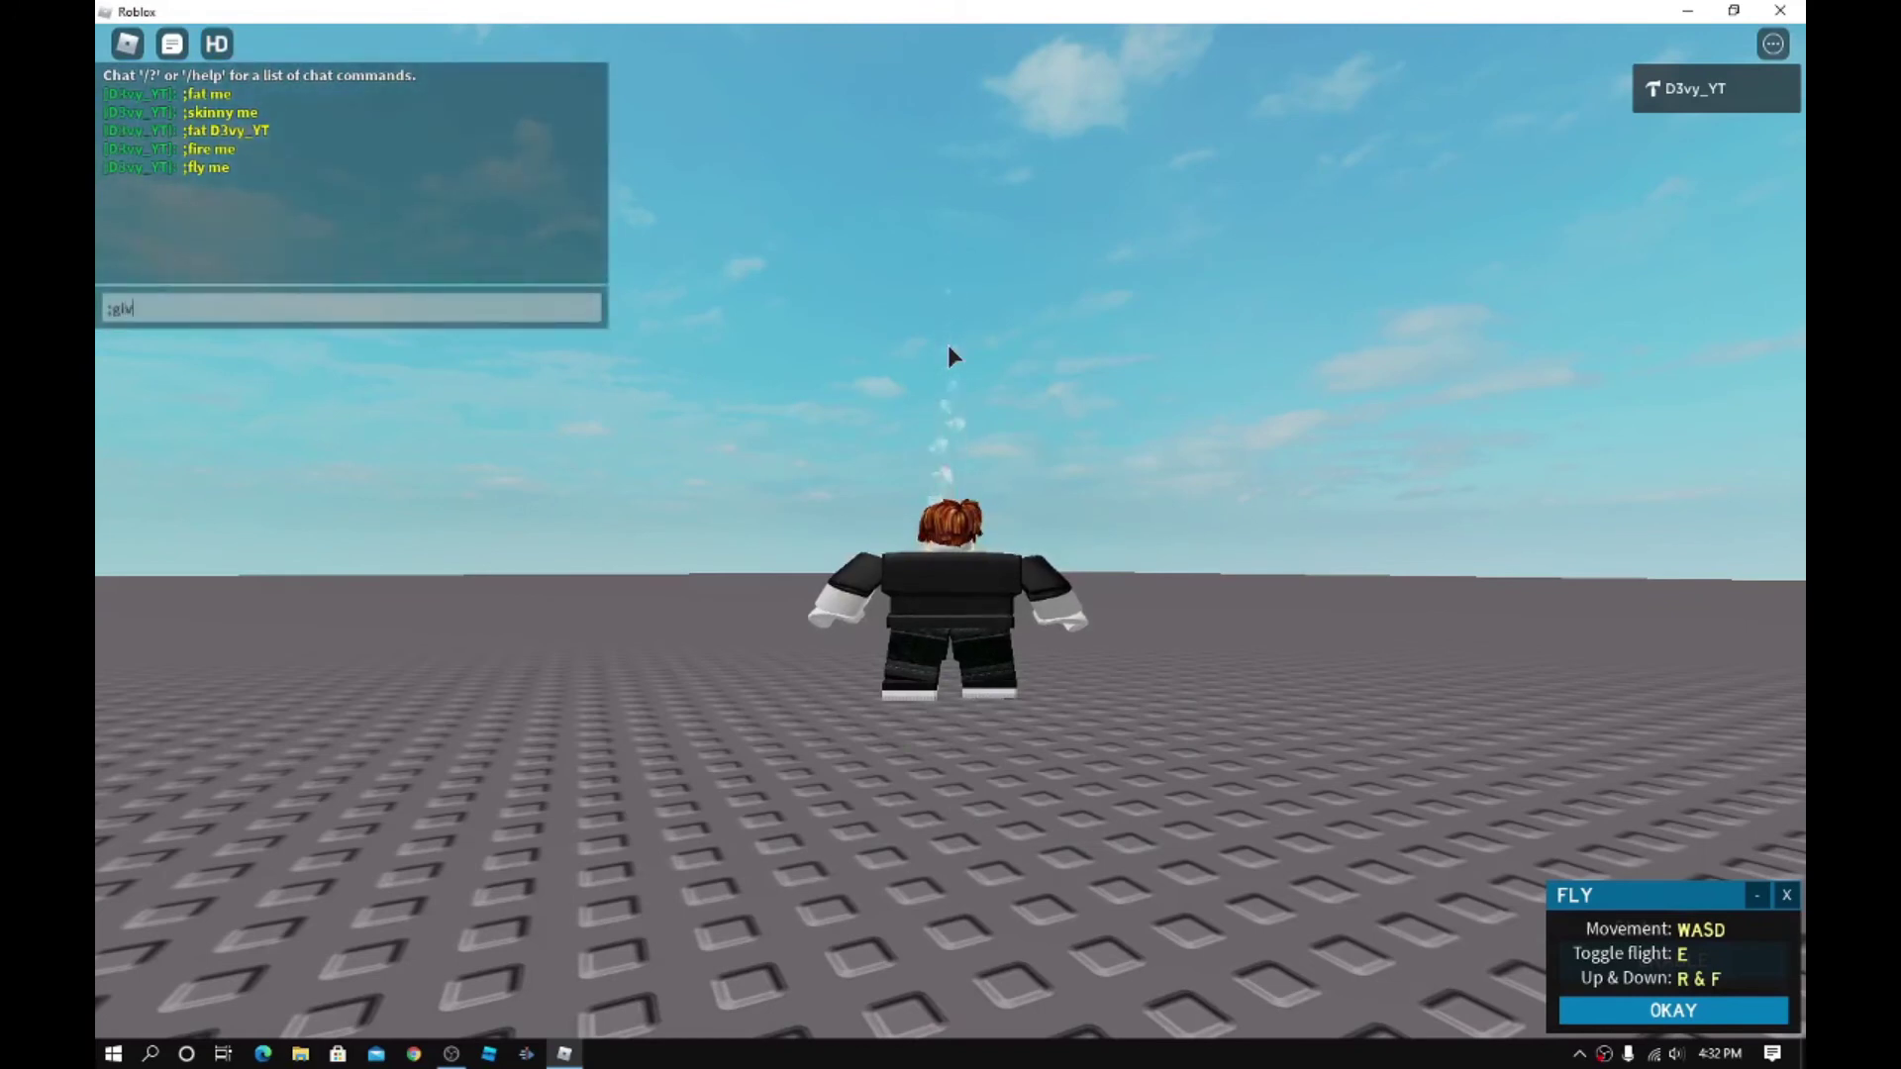
{"action": "type", "text": "e D3v"}
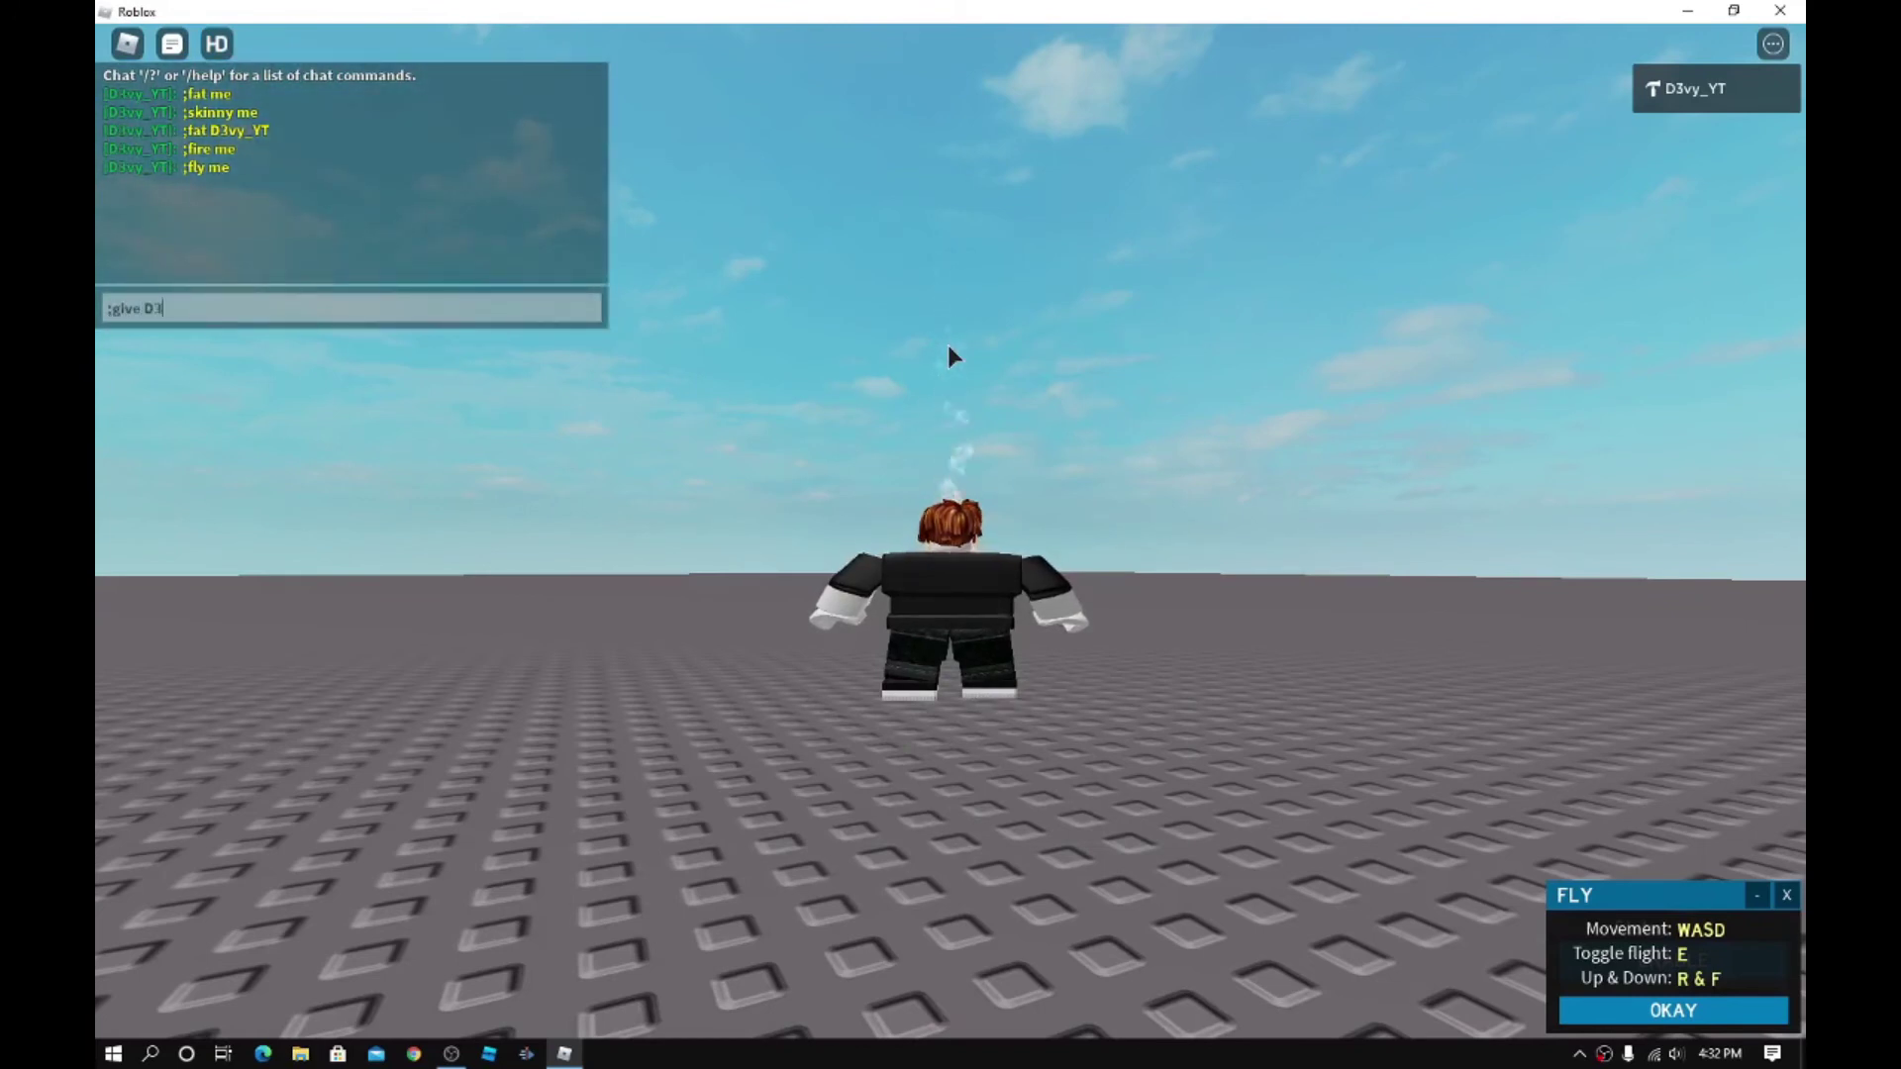
{"action": "type", "text": "y"}
Chat ';give me sword', then equip, swing and put away the sword.
{"action": "key", "text": "BackSpace"}
{"action": "key", "text": "BackSpace"}
{"action": "key", "text": "BackSpace"}
{"action": "key", "text": "BackSpace"}
{"action": "type", "text": "me"}
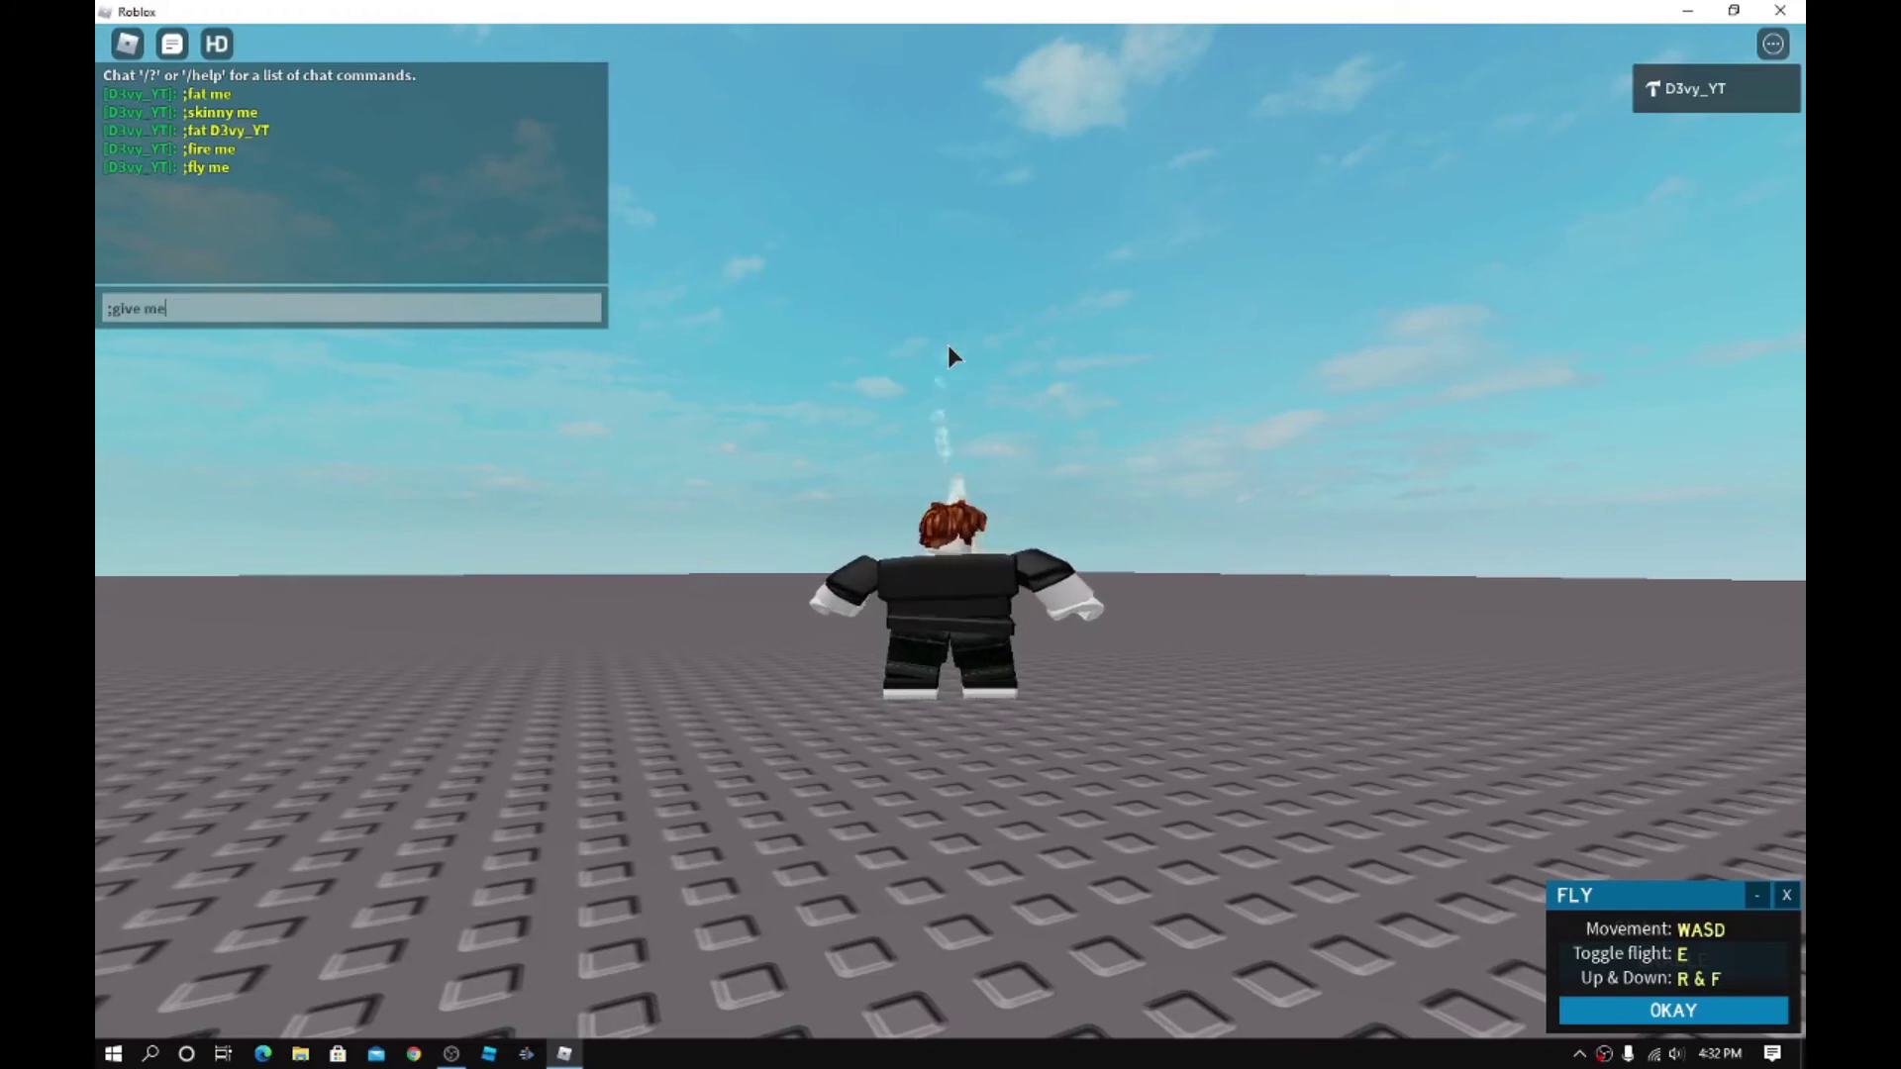
{"action": "type", "text": " sw"}
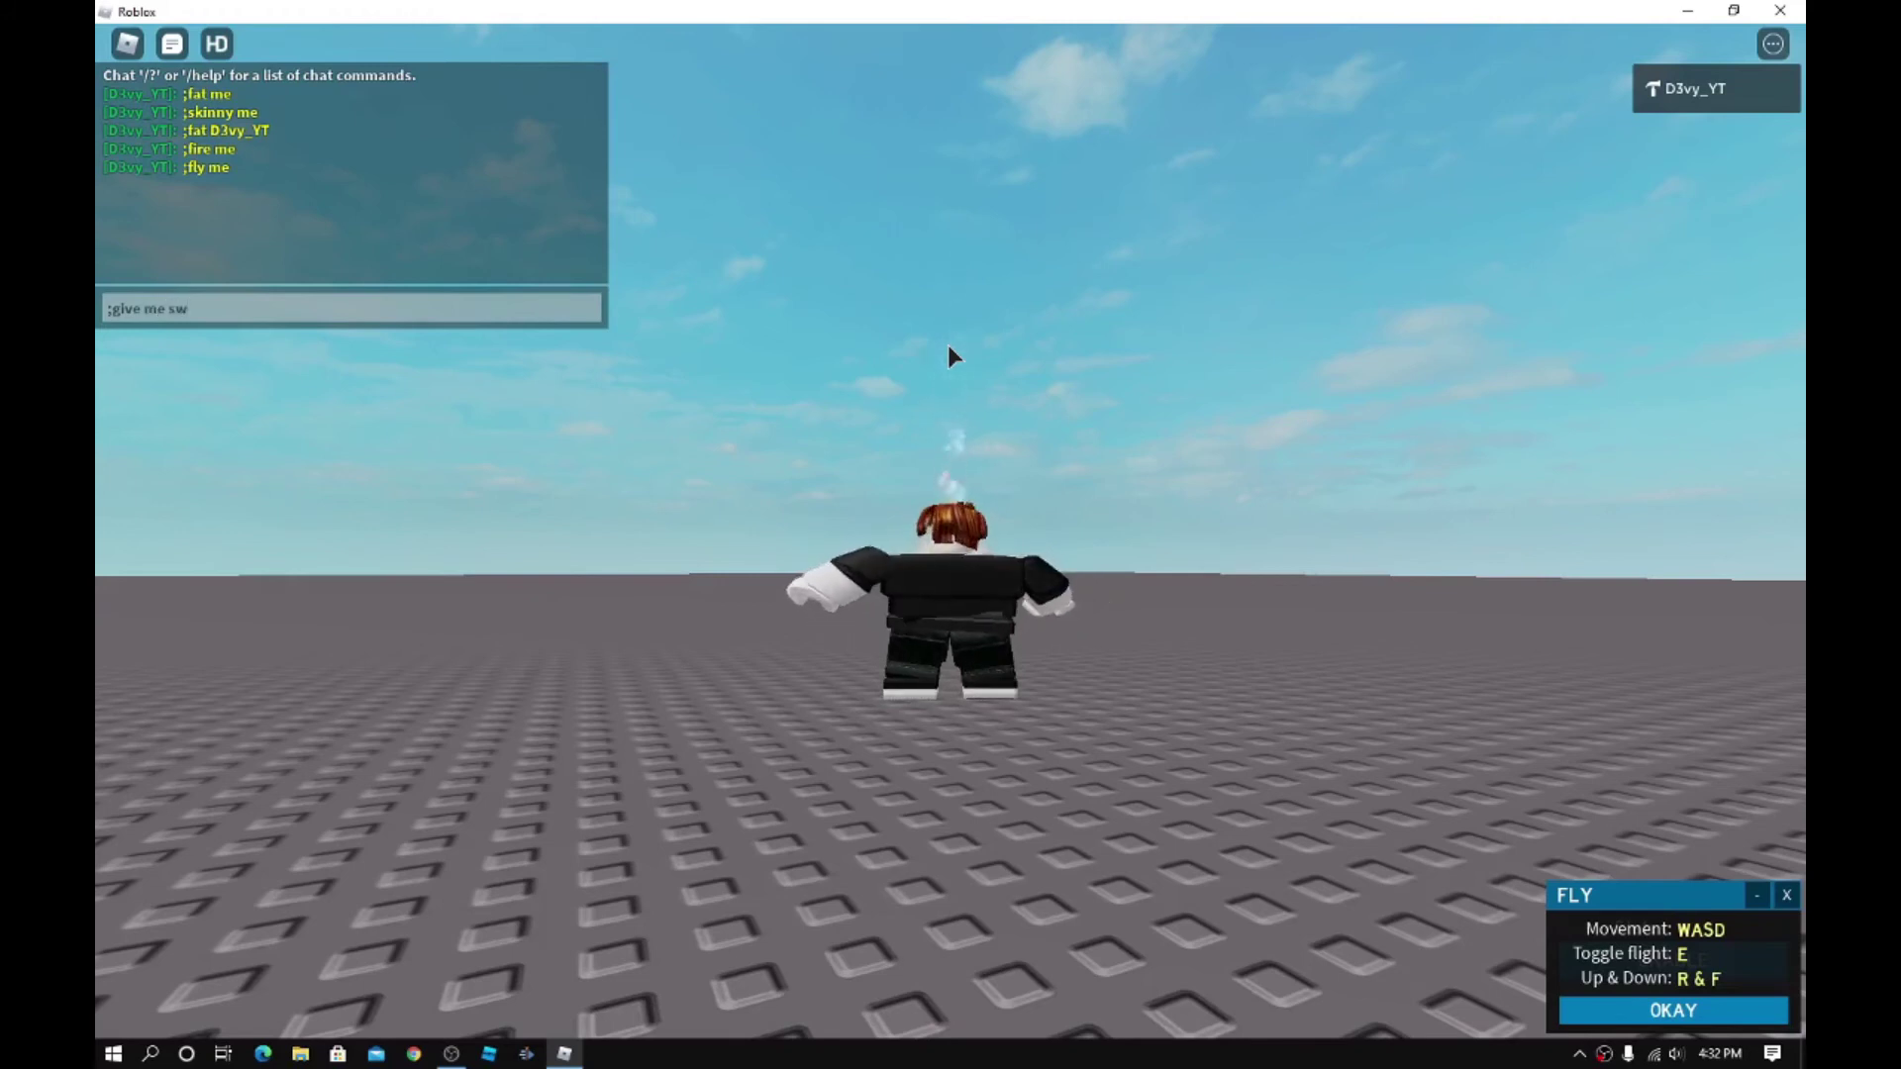
{"action": "type", "text": "ord"}
{"action": "key", "text": "Return"}
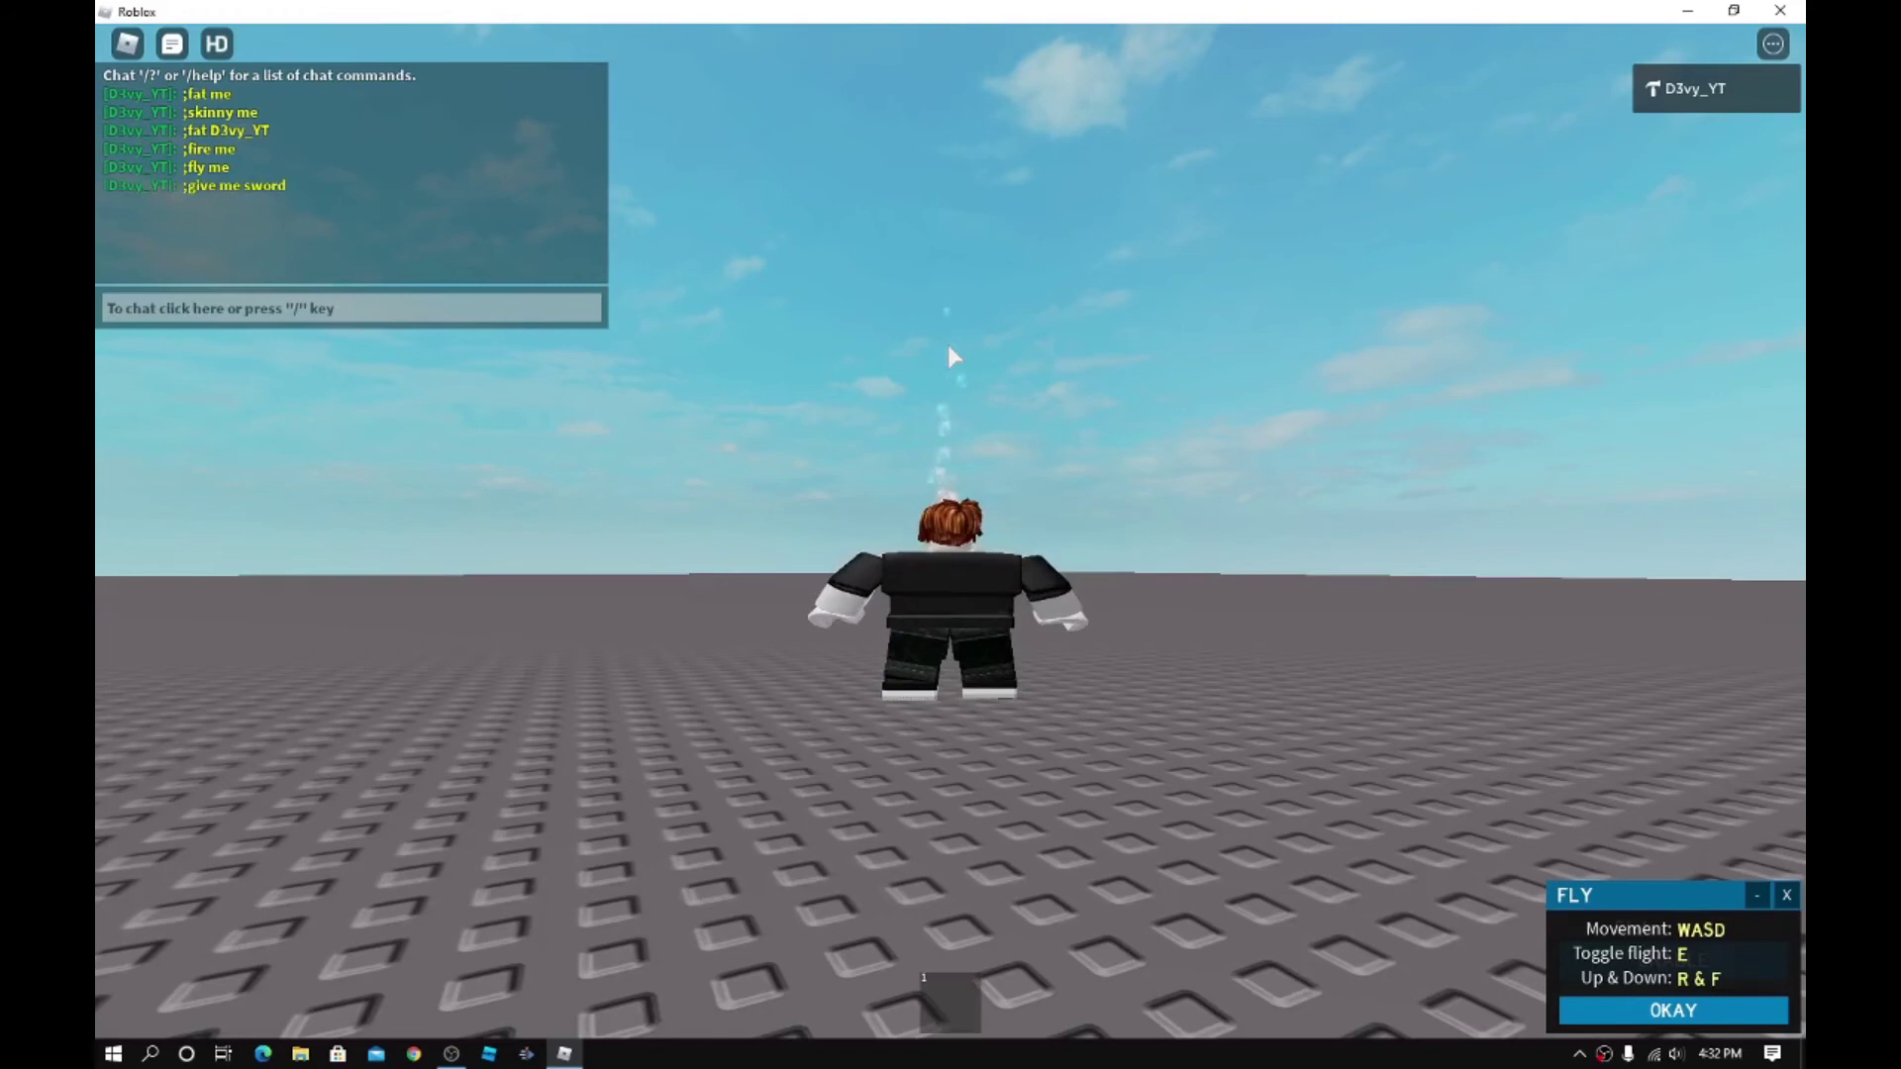
{"action": "right_click_drag", "start_coordinate": [945, 340], "coordinate": [917, 356]}
{"action": "key", "text": "1"}
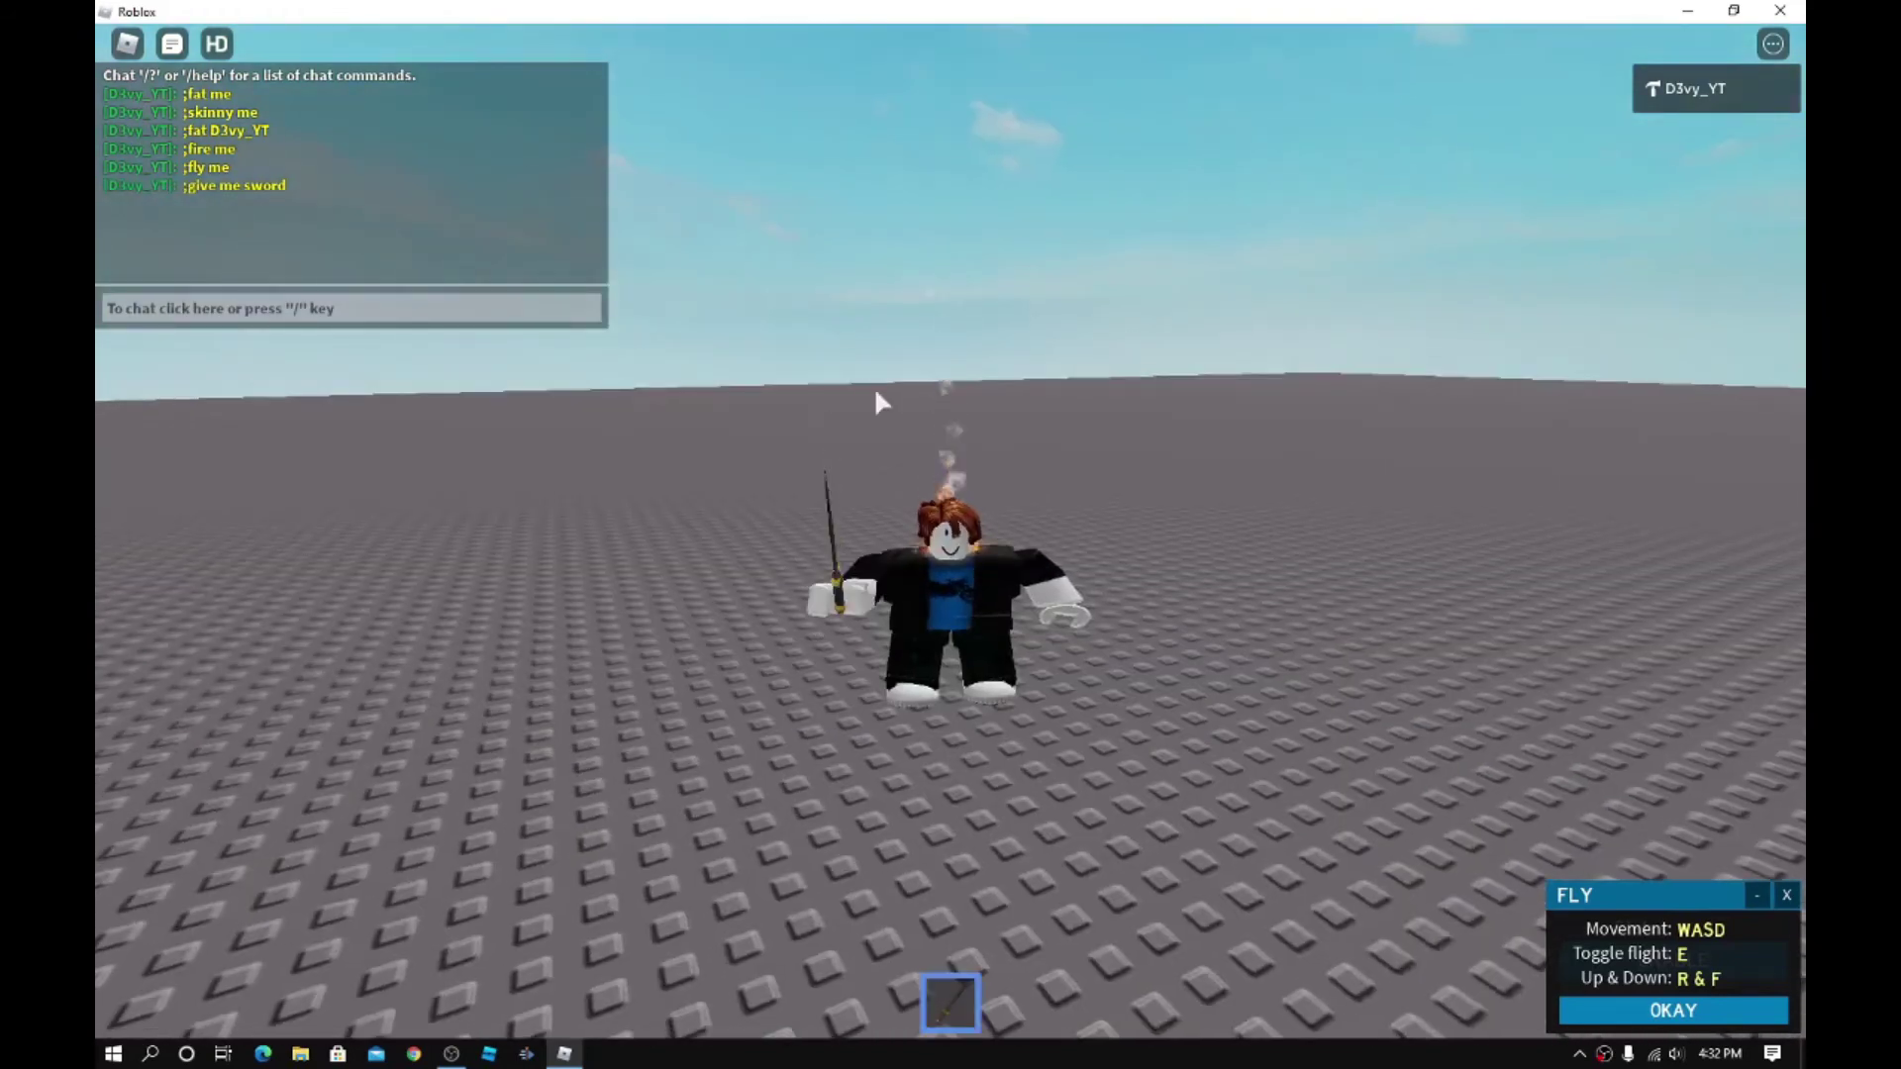
{"action": "left_click", "coordinate": [886, 395]}
{"action": "key", "text": "1"}
{"action": "key", "text": "e"}
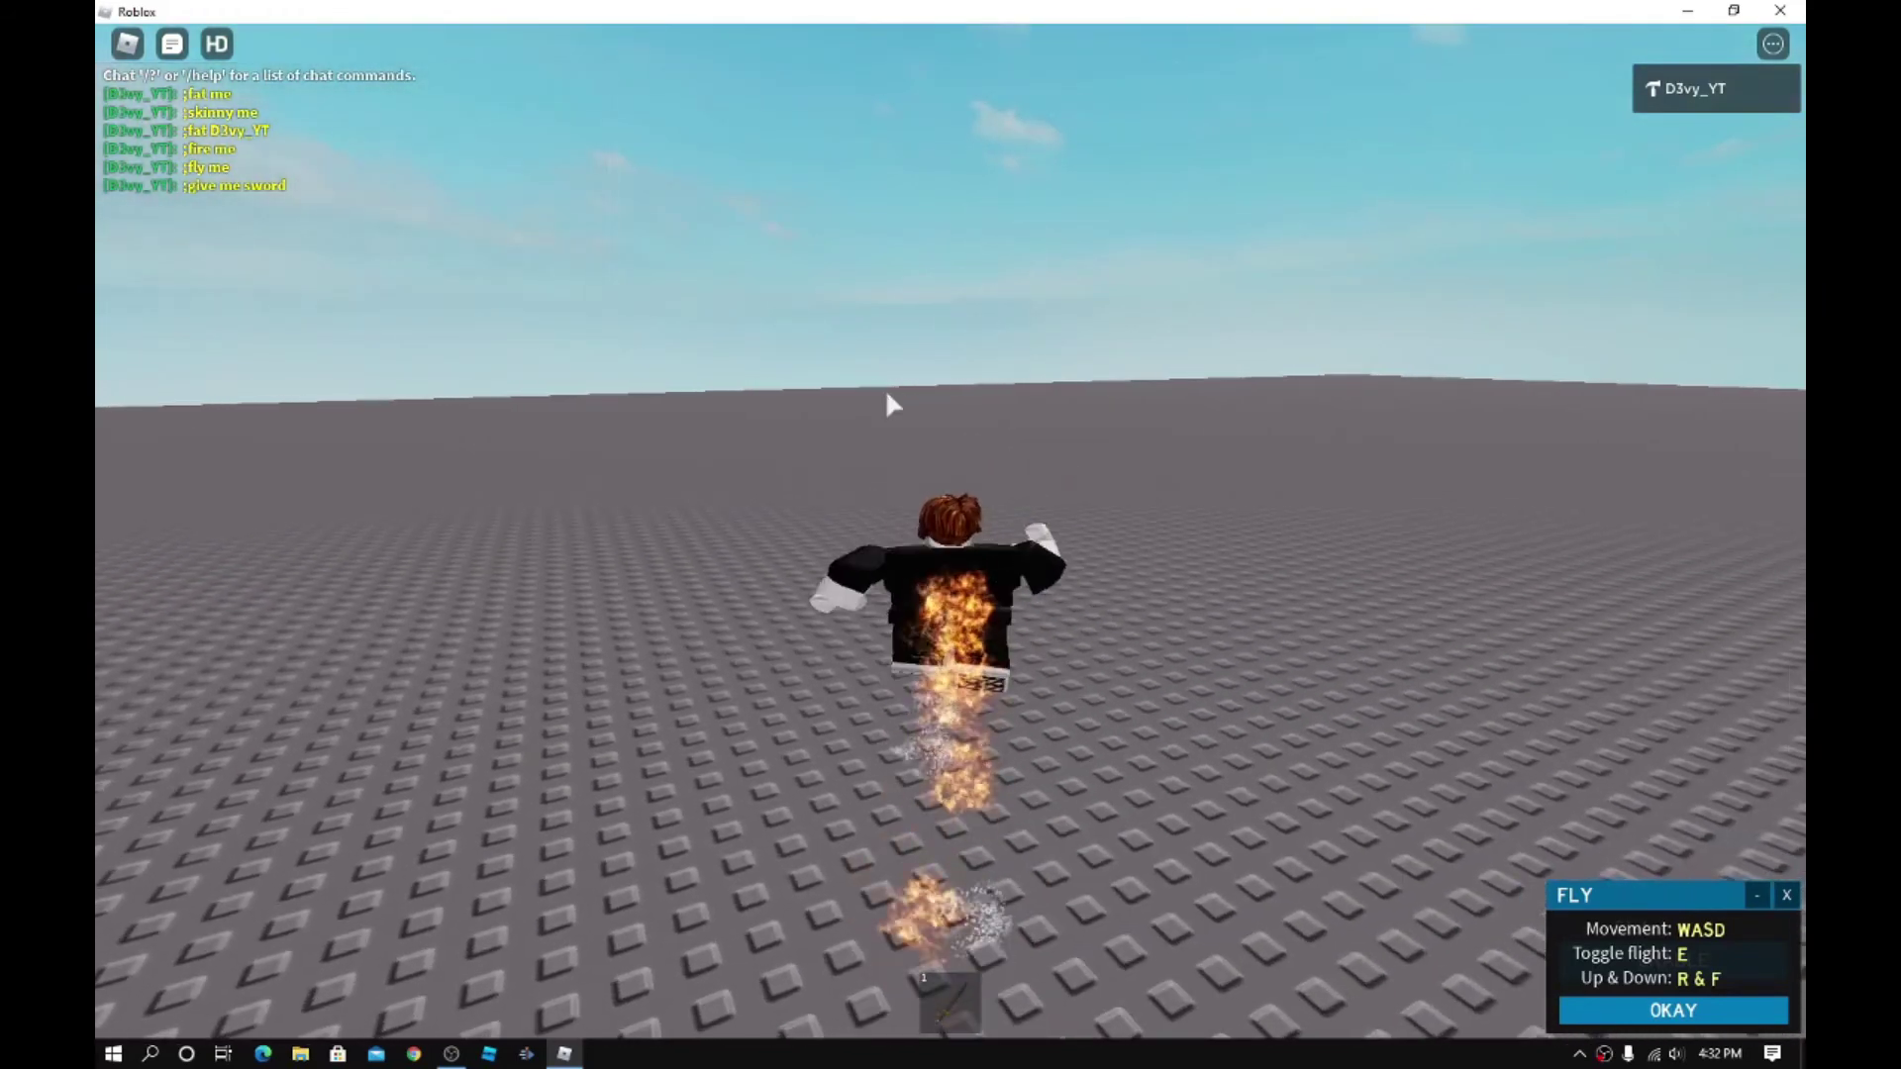
Chat ';give me gun' and bring up the HD Admin commands list.
{"action": "key", "text": "slash"}
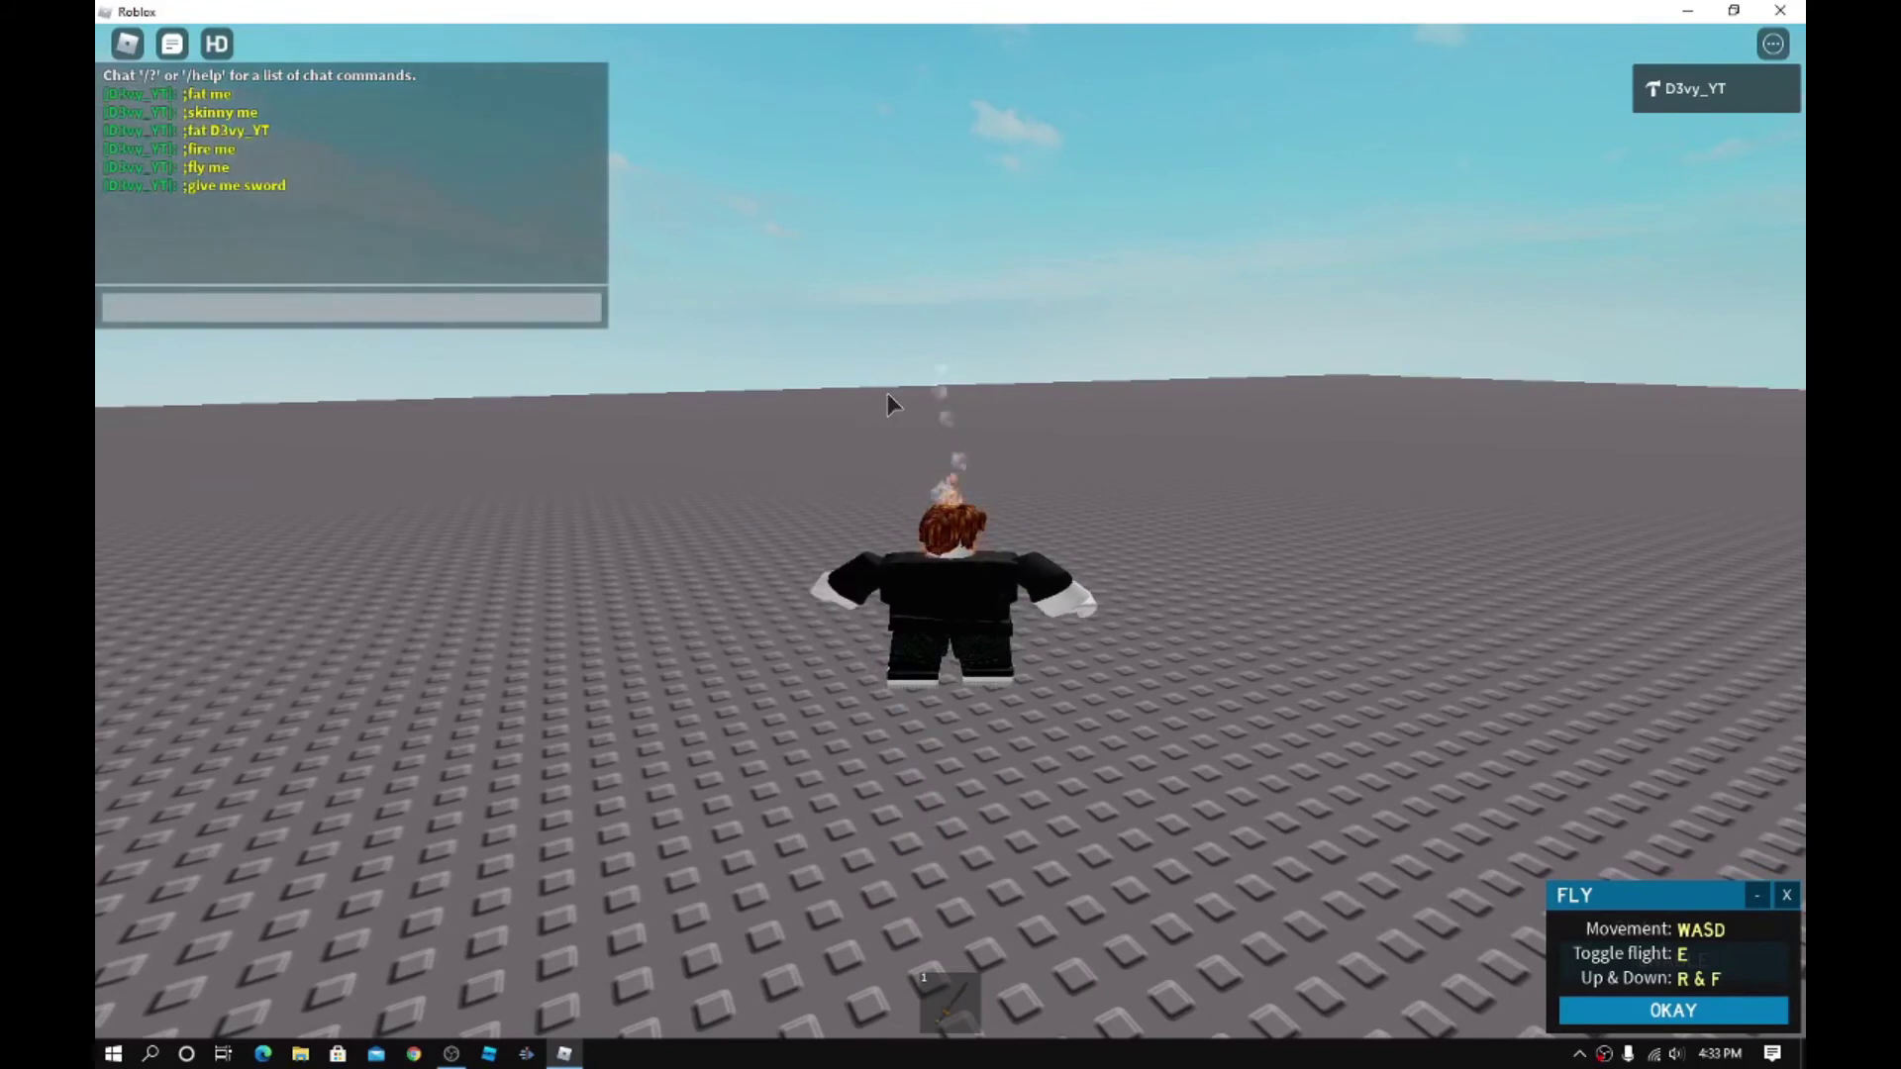
{"action": "type", "text": "give me "}
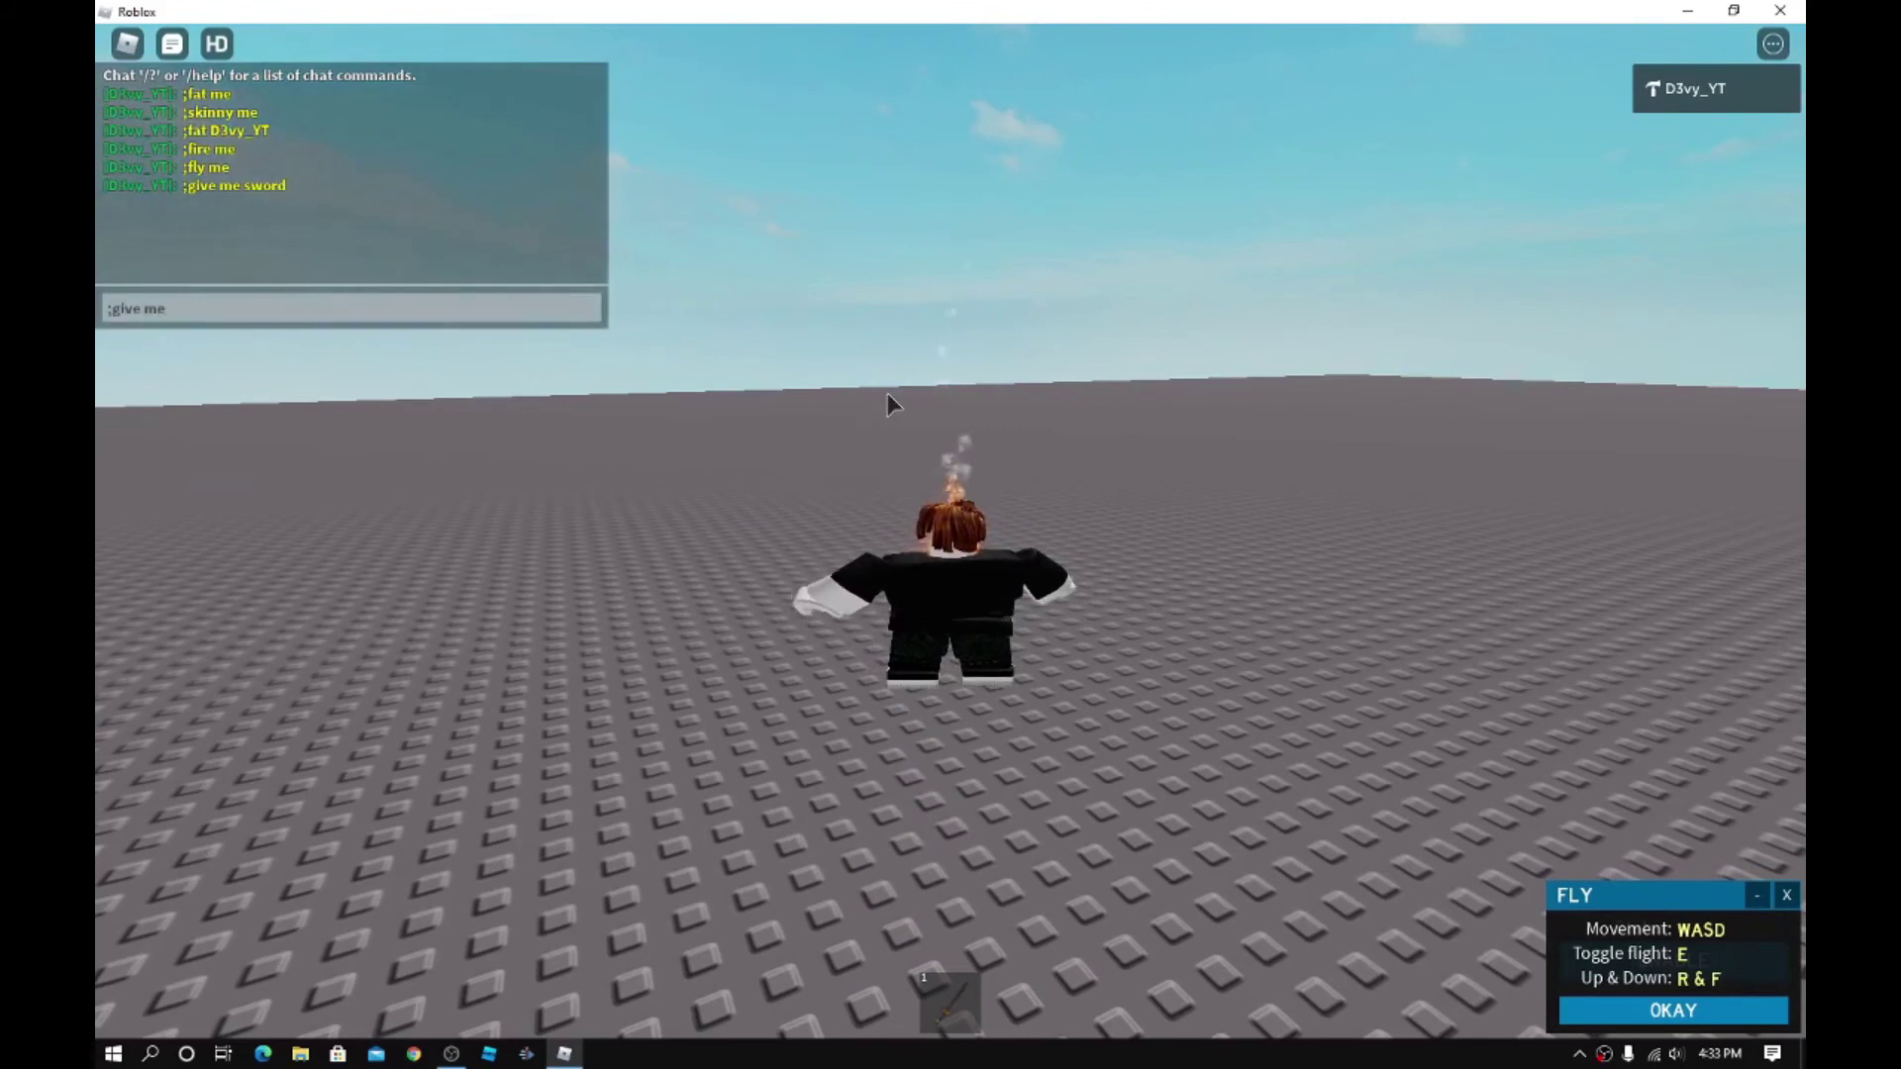
{"action": "type", "text": "gun"}
{"action": "key", "text": "Return"}
{"action": "right_click_drag", "start_coordinate": [885, 388], "coordinate": [874, 400]}
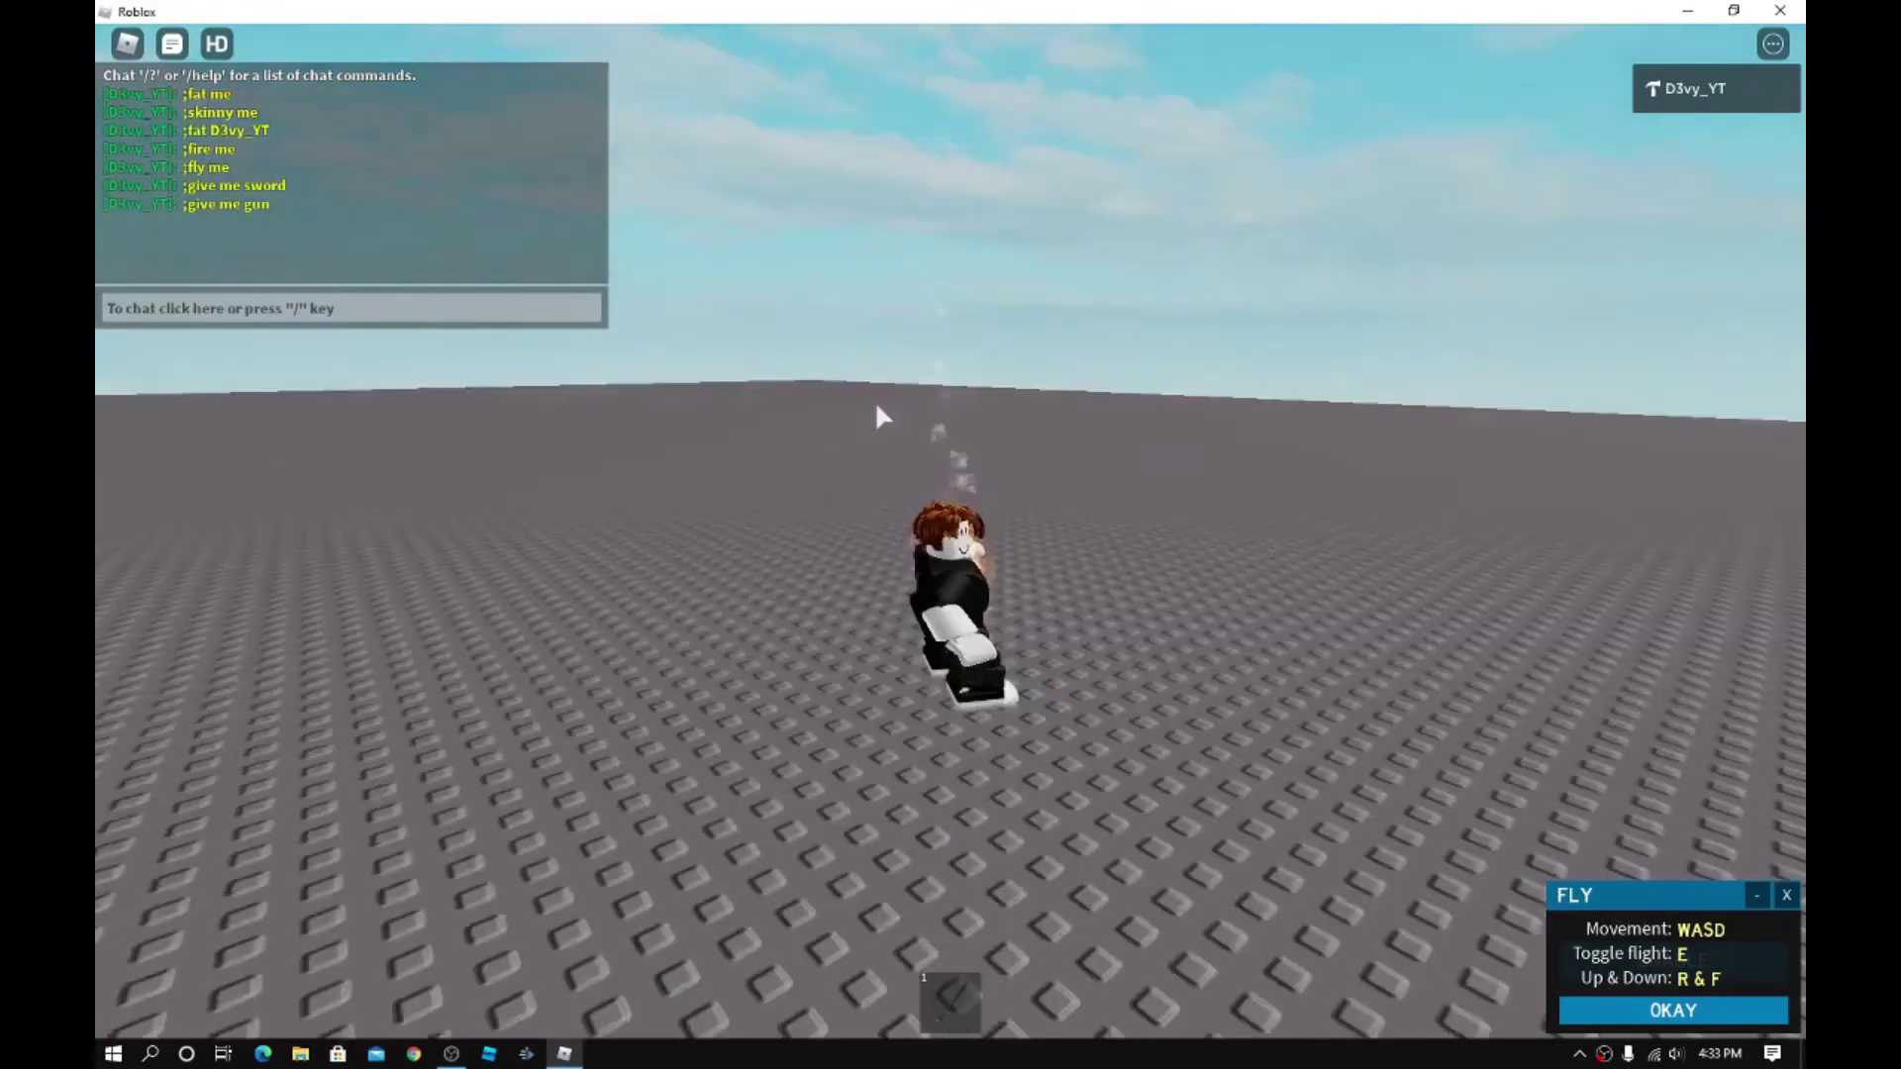
{"action": "left_click", "coordinate": [218, 44]}
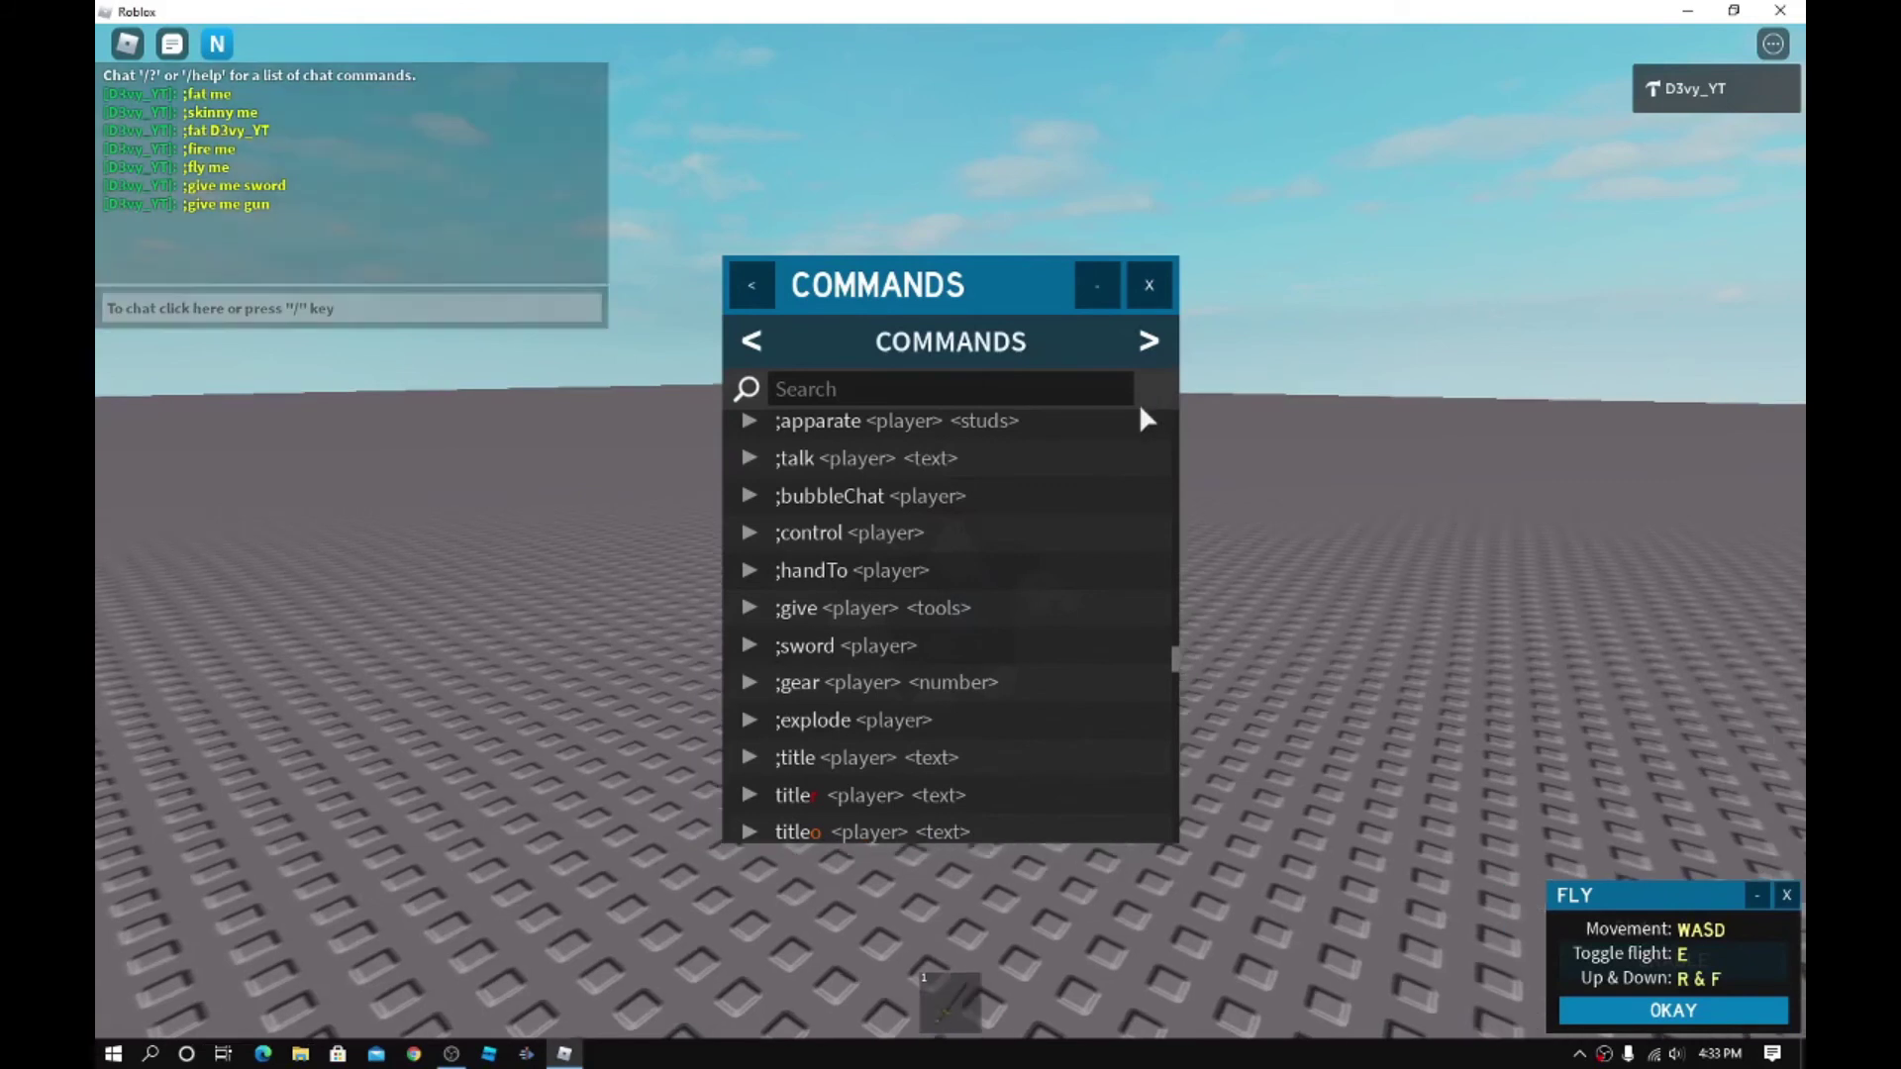
{"action": "scroll", "coordinate": [1139, 425], "scroll_direction": "down", "scroll_amount": 3}
{"action": "scroll", "coordinate": [1020, 514], "scroll_direction": "down", "scroll_amount": 3}
{"action": "scroll", "coordinate": [1022, 513], "scroll_direction": "down", "scroll_amount": 4}
{"action": "scroll", "coordinate": [1029, 514], "scroll_direction": "down", "scroll_amount": 3}
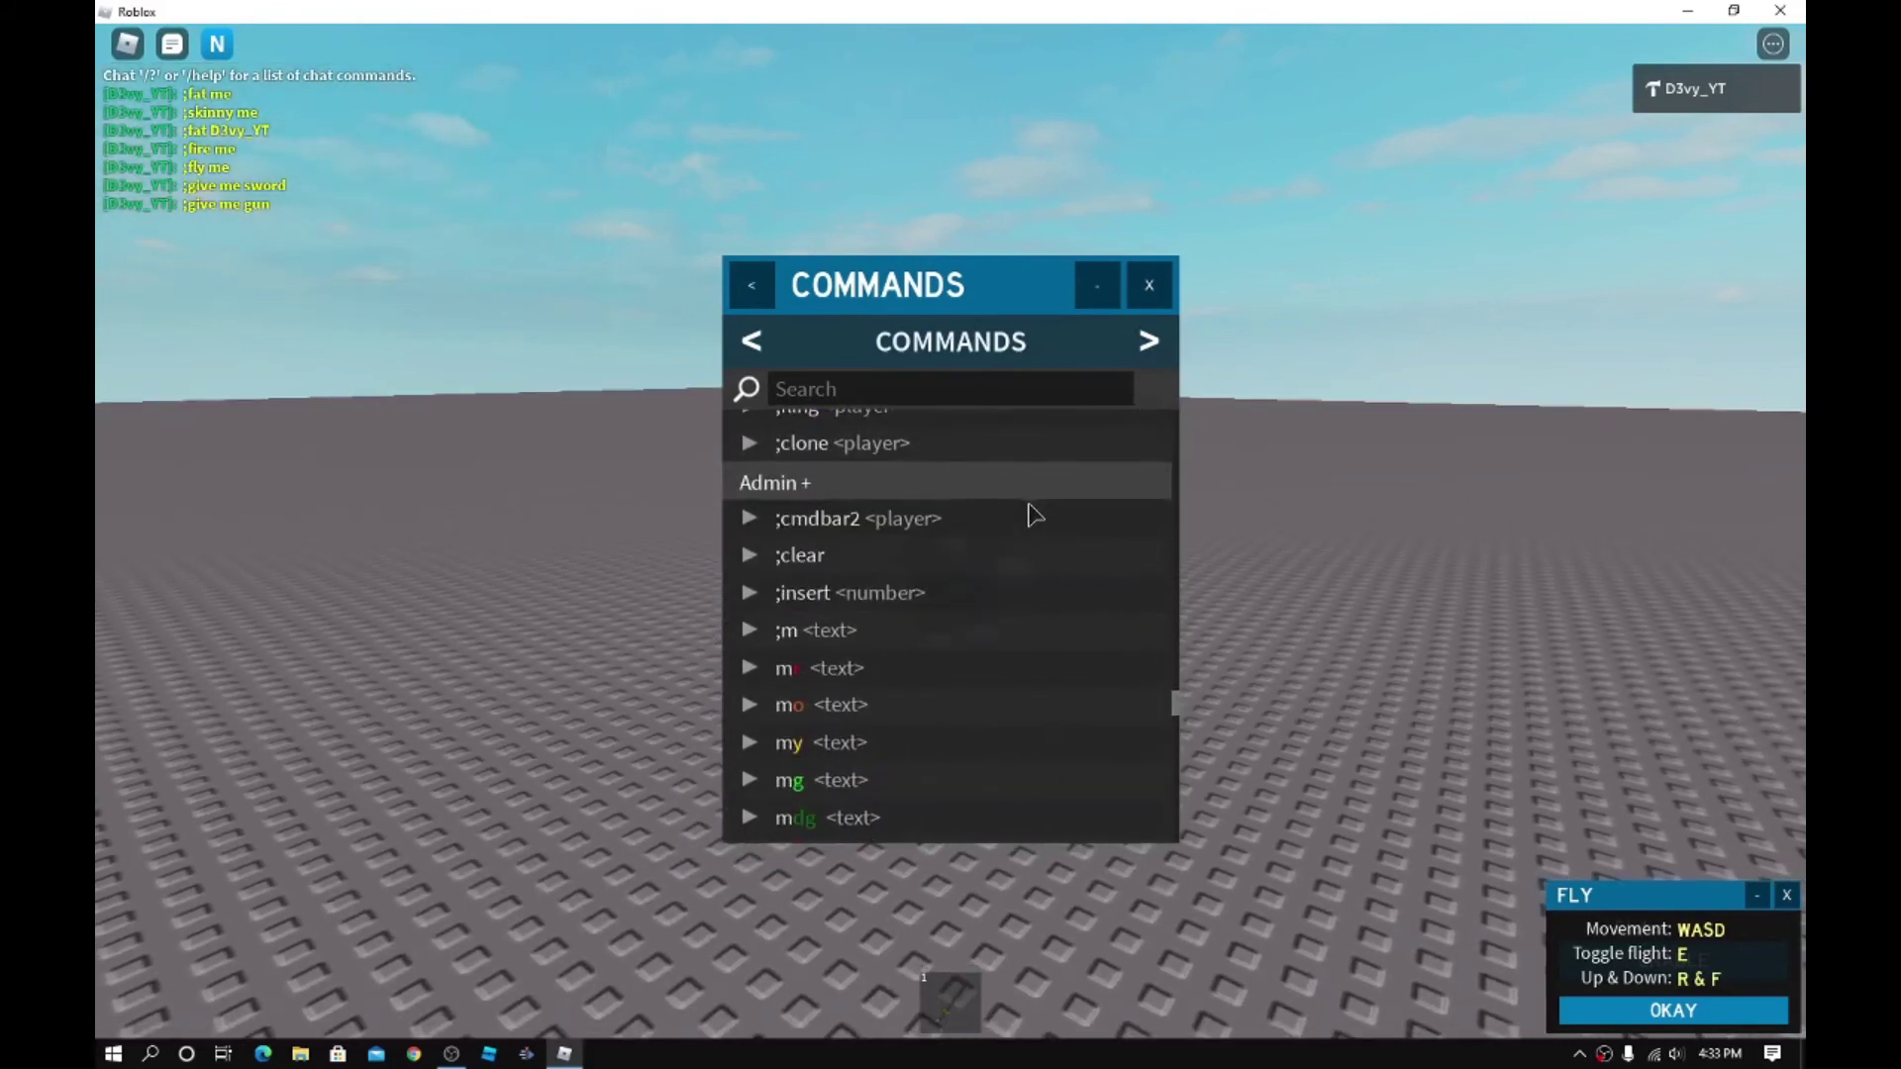
{"action": "scroll", "coordinate": [1032, 513], "scroll_direction": "down", "scroll_amount": 4}
{"action": "scroll", "coordinate": [1034, 515], "scroll_direction": "down", "scroll_amount": 4}
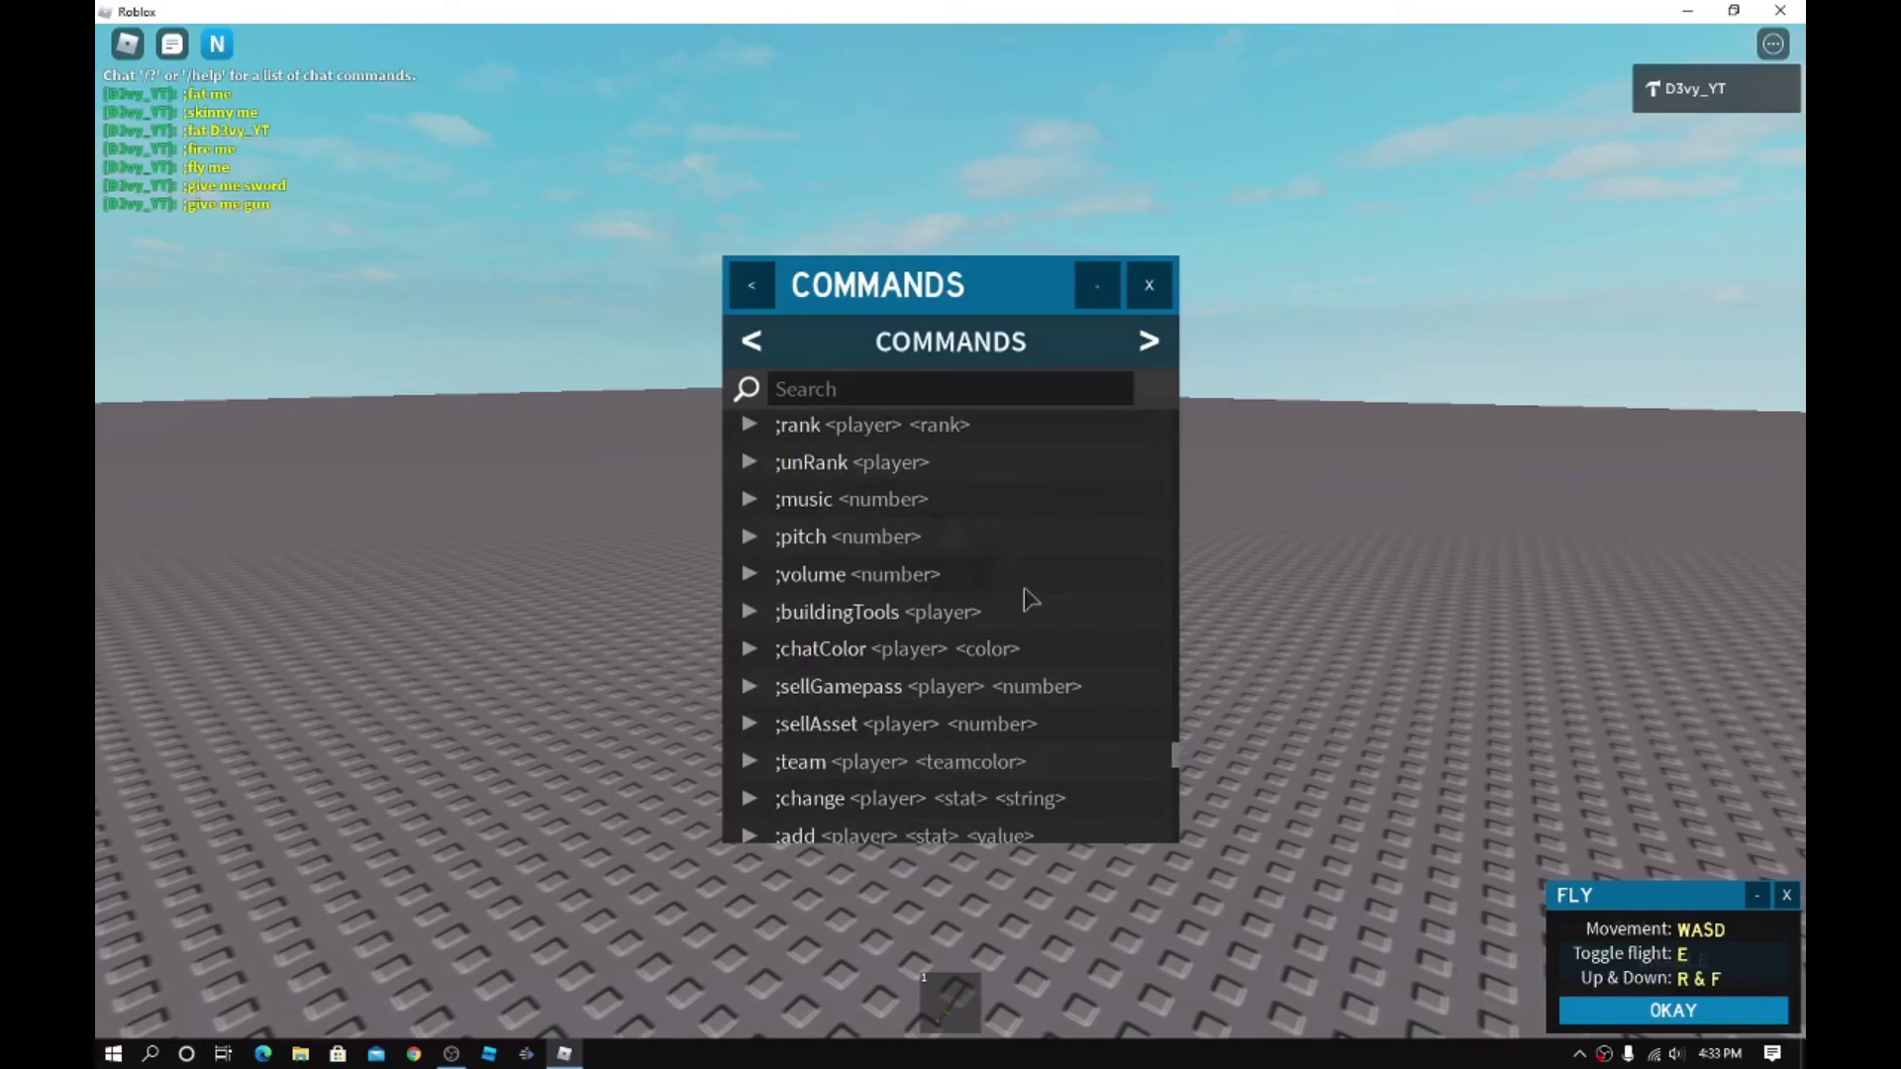
{"action": "scroll", "coordinate": [1036, 584], "scroll_direction": "down", "scroll_amount": 3}
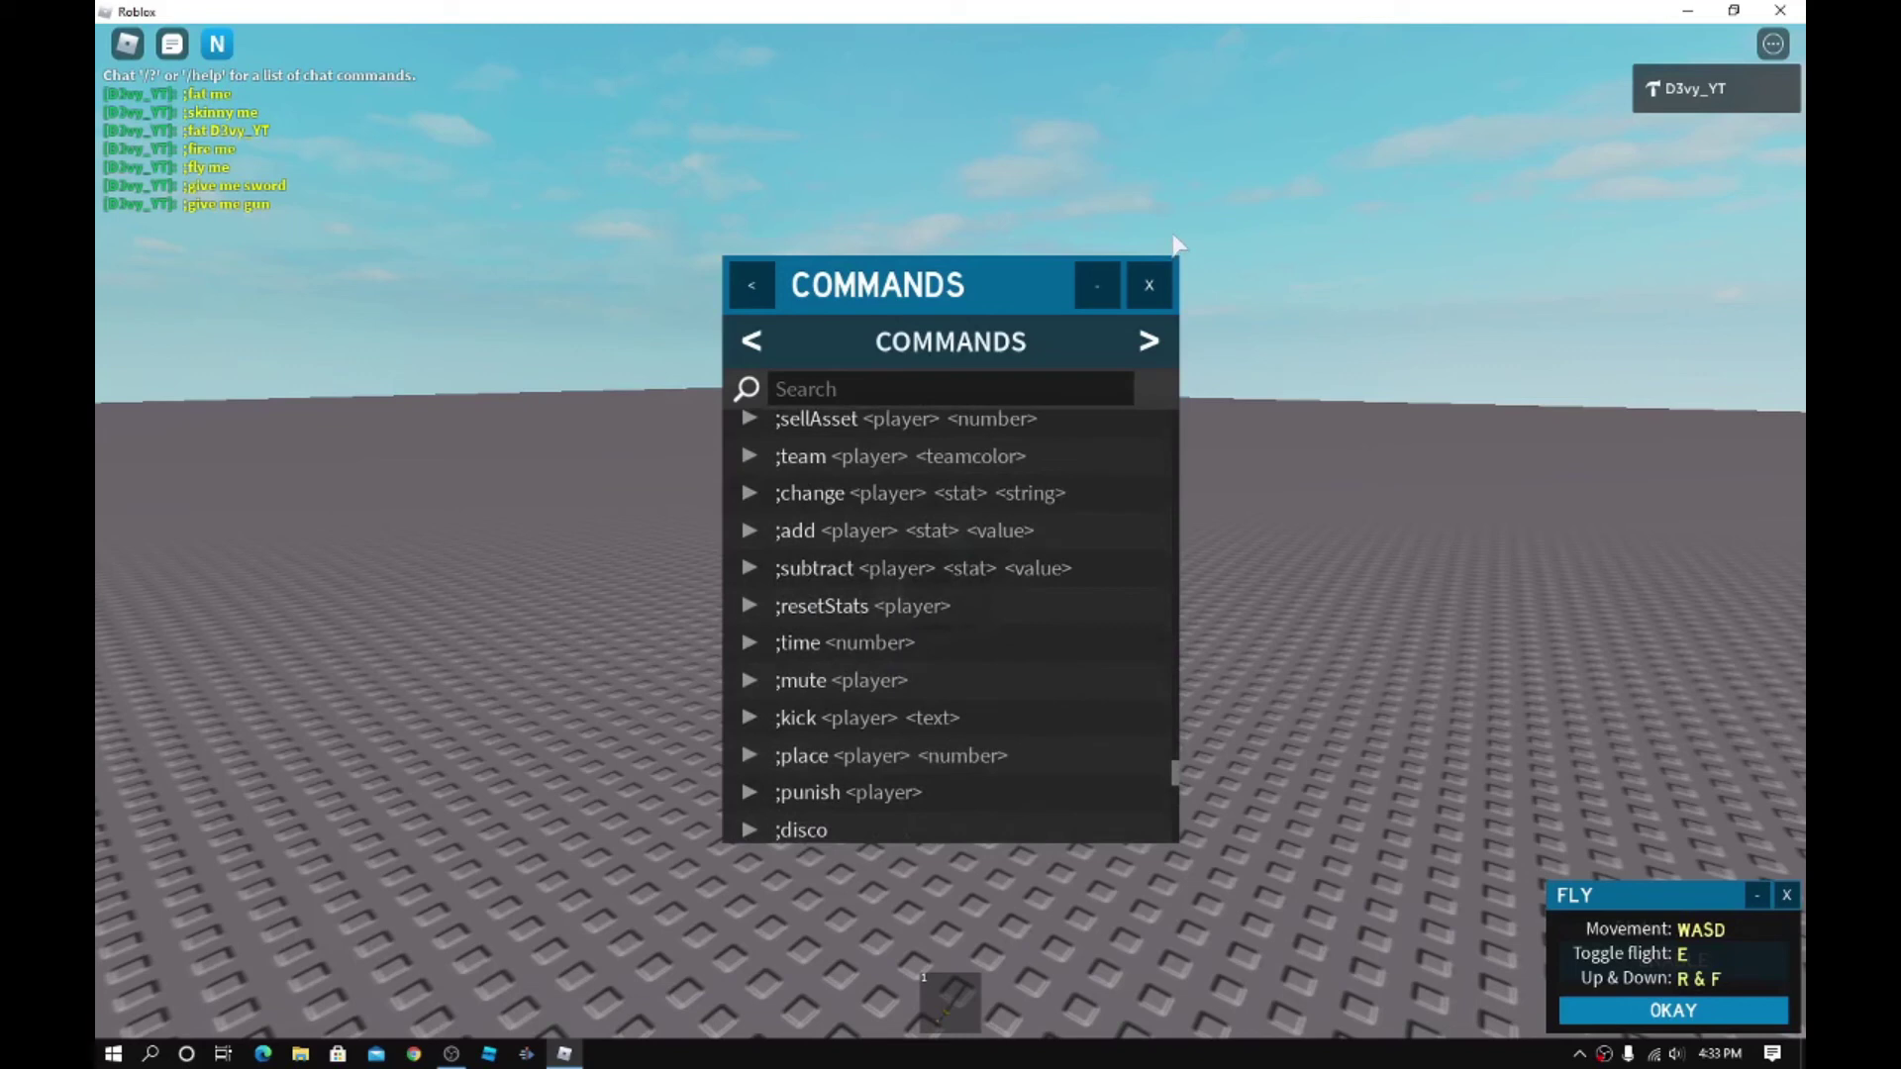
{"action": "scroll", "coordinate": [1095, 446], "scroll_direction": "down", "scroll_amount": 2}
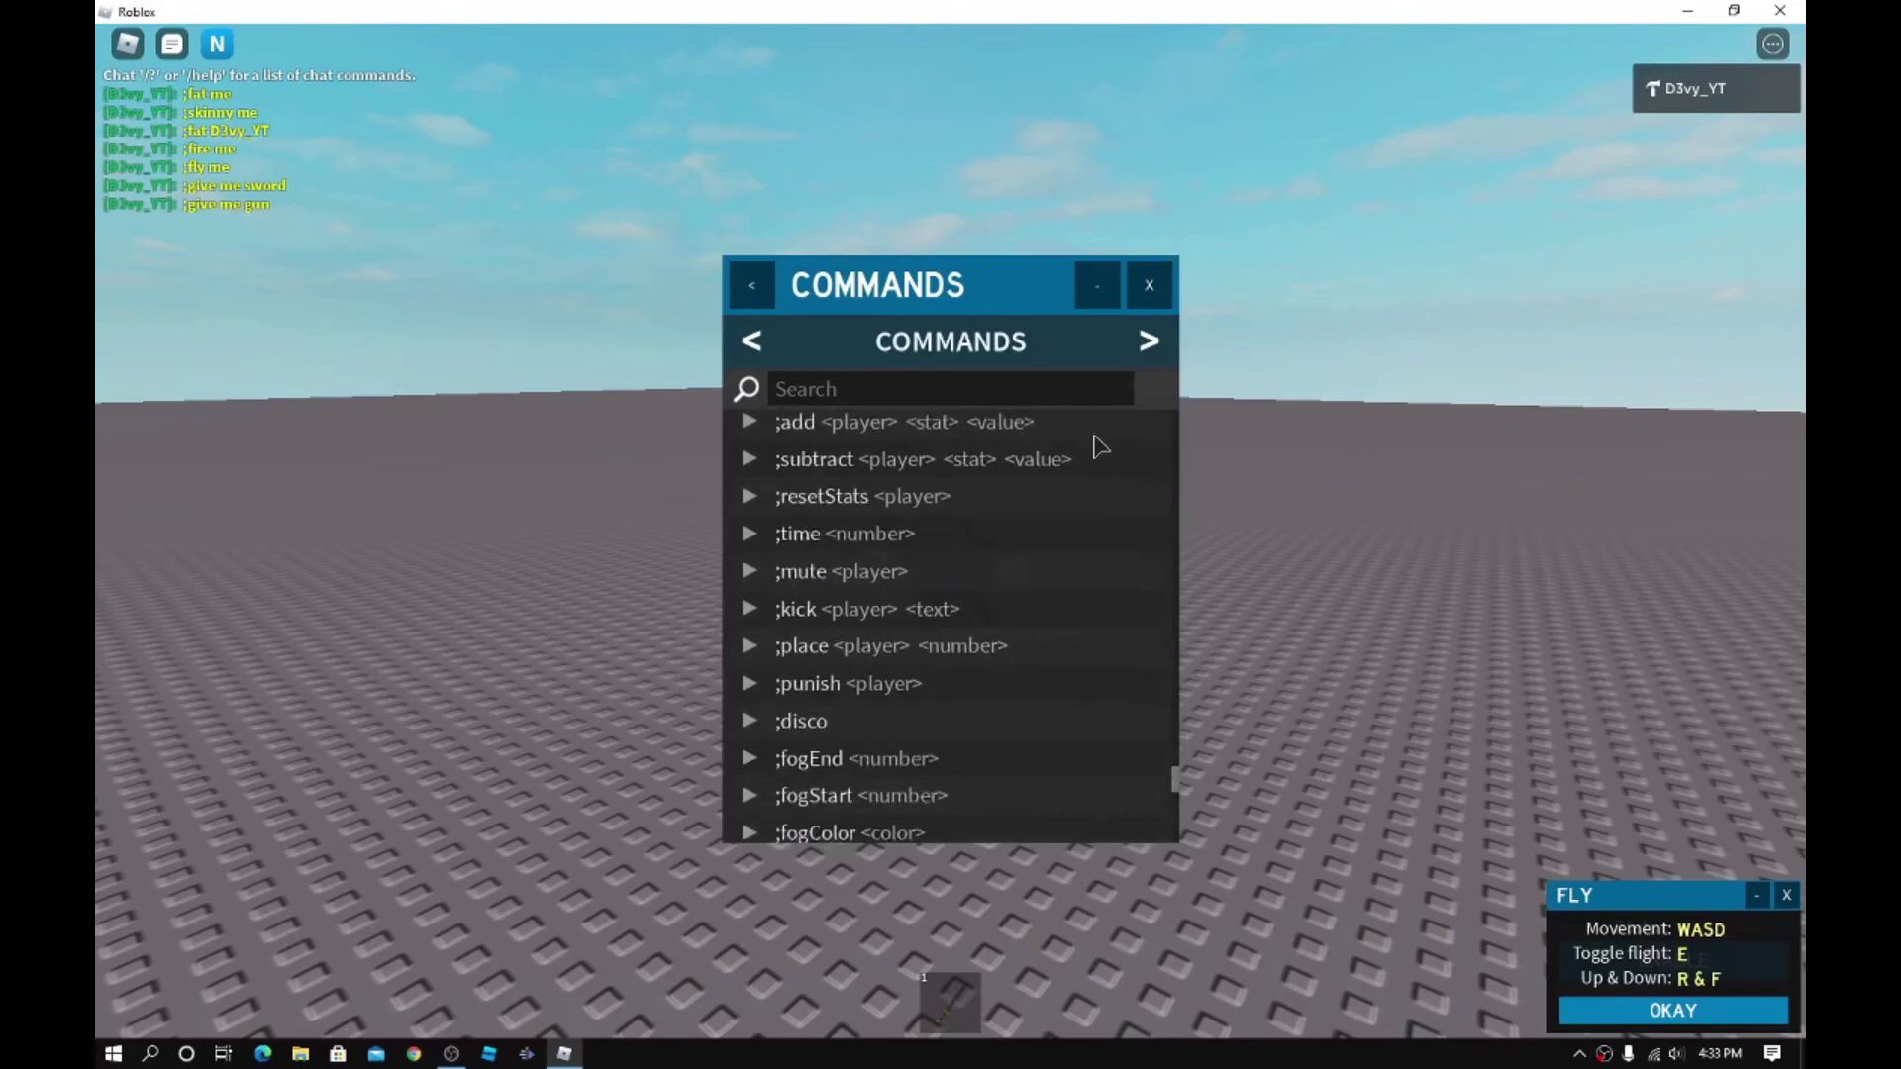
Close the HD Admin commands list after reviewing the available commands.
{"action": "left_click", "coordinate": [1163, 296]}
{"action": "key", "text": "slash"}
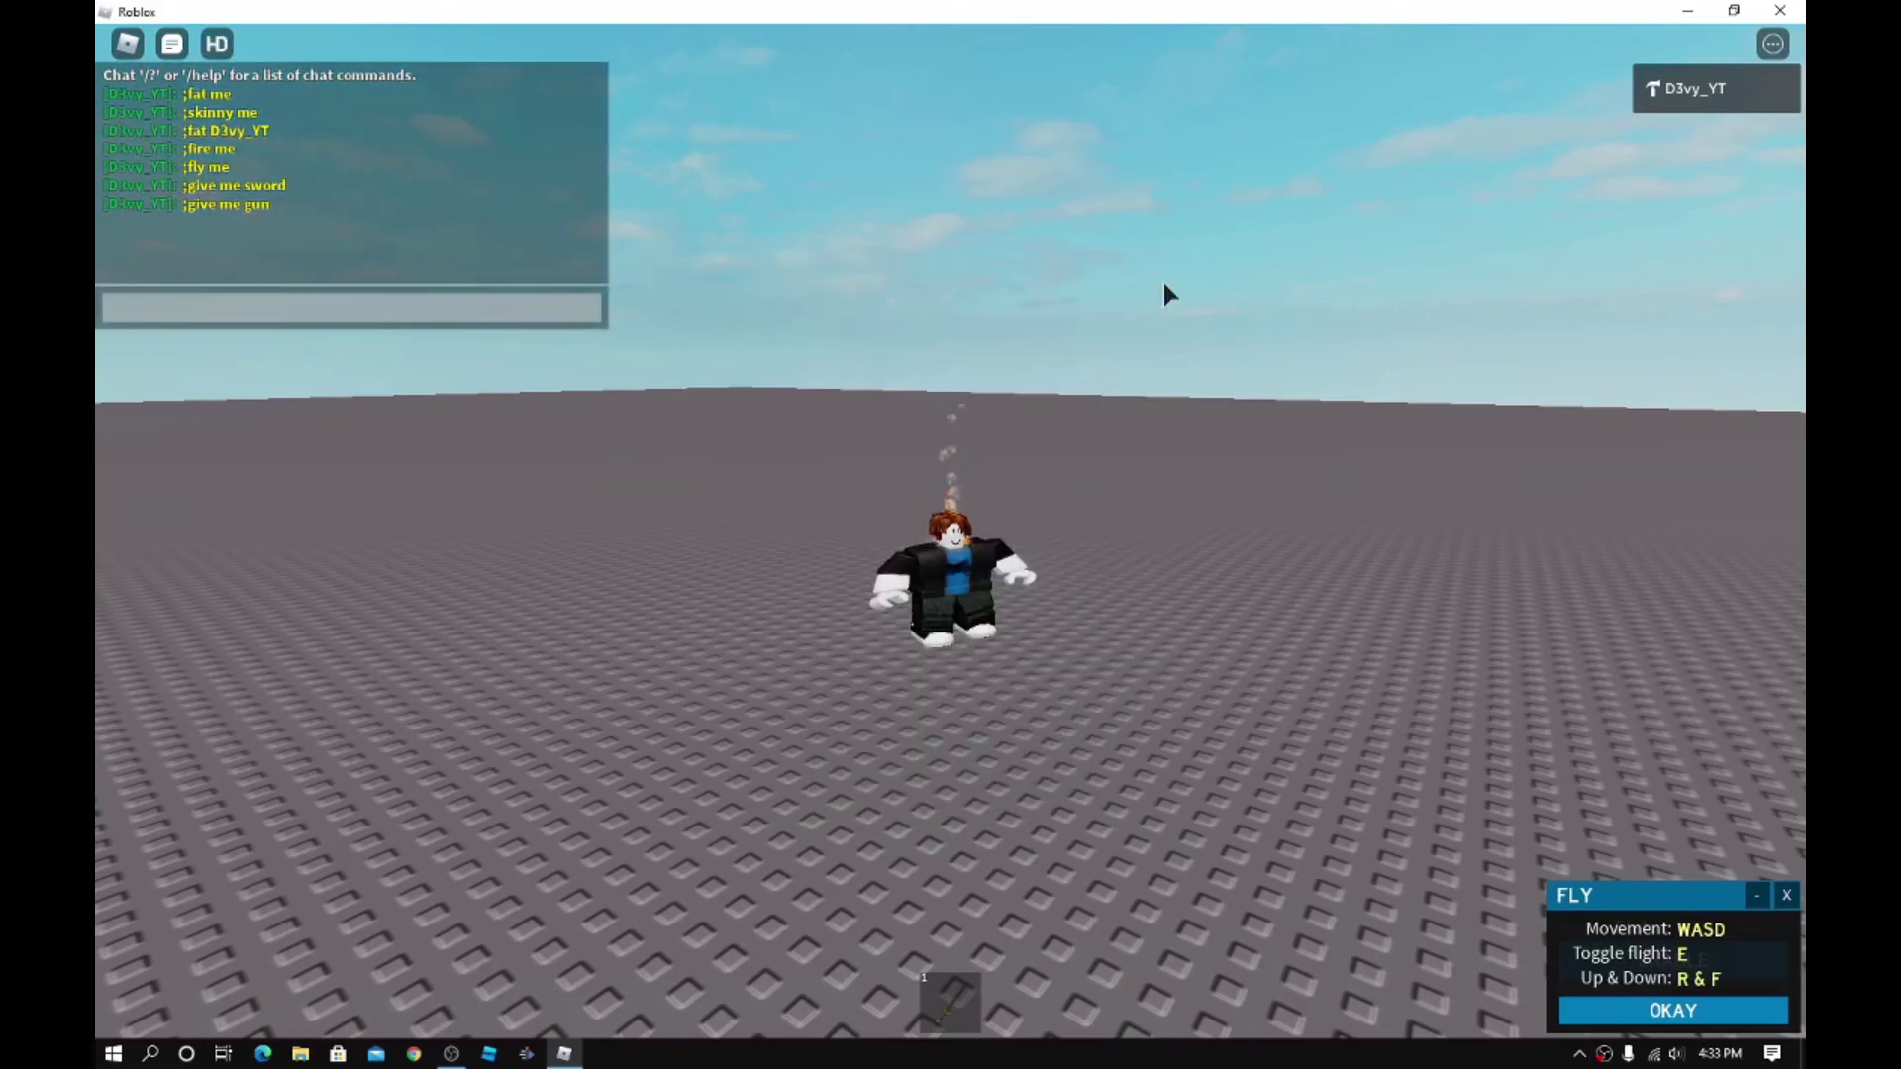
{"action": "type", "text": ";puni"}
{"action": "type", "text": "s"}
Chat ';punish me' to remove the avatar, then look around the empty baseplate.
{"action": "key", "text": "BackSpace"}
{"action": "key", "text": "BackSpace"}
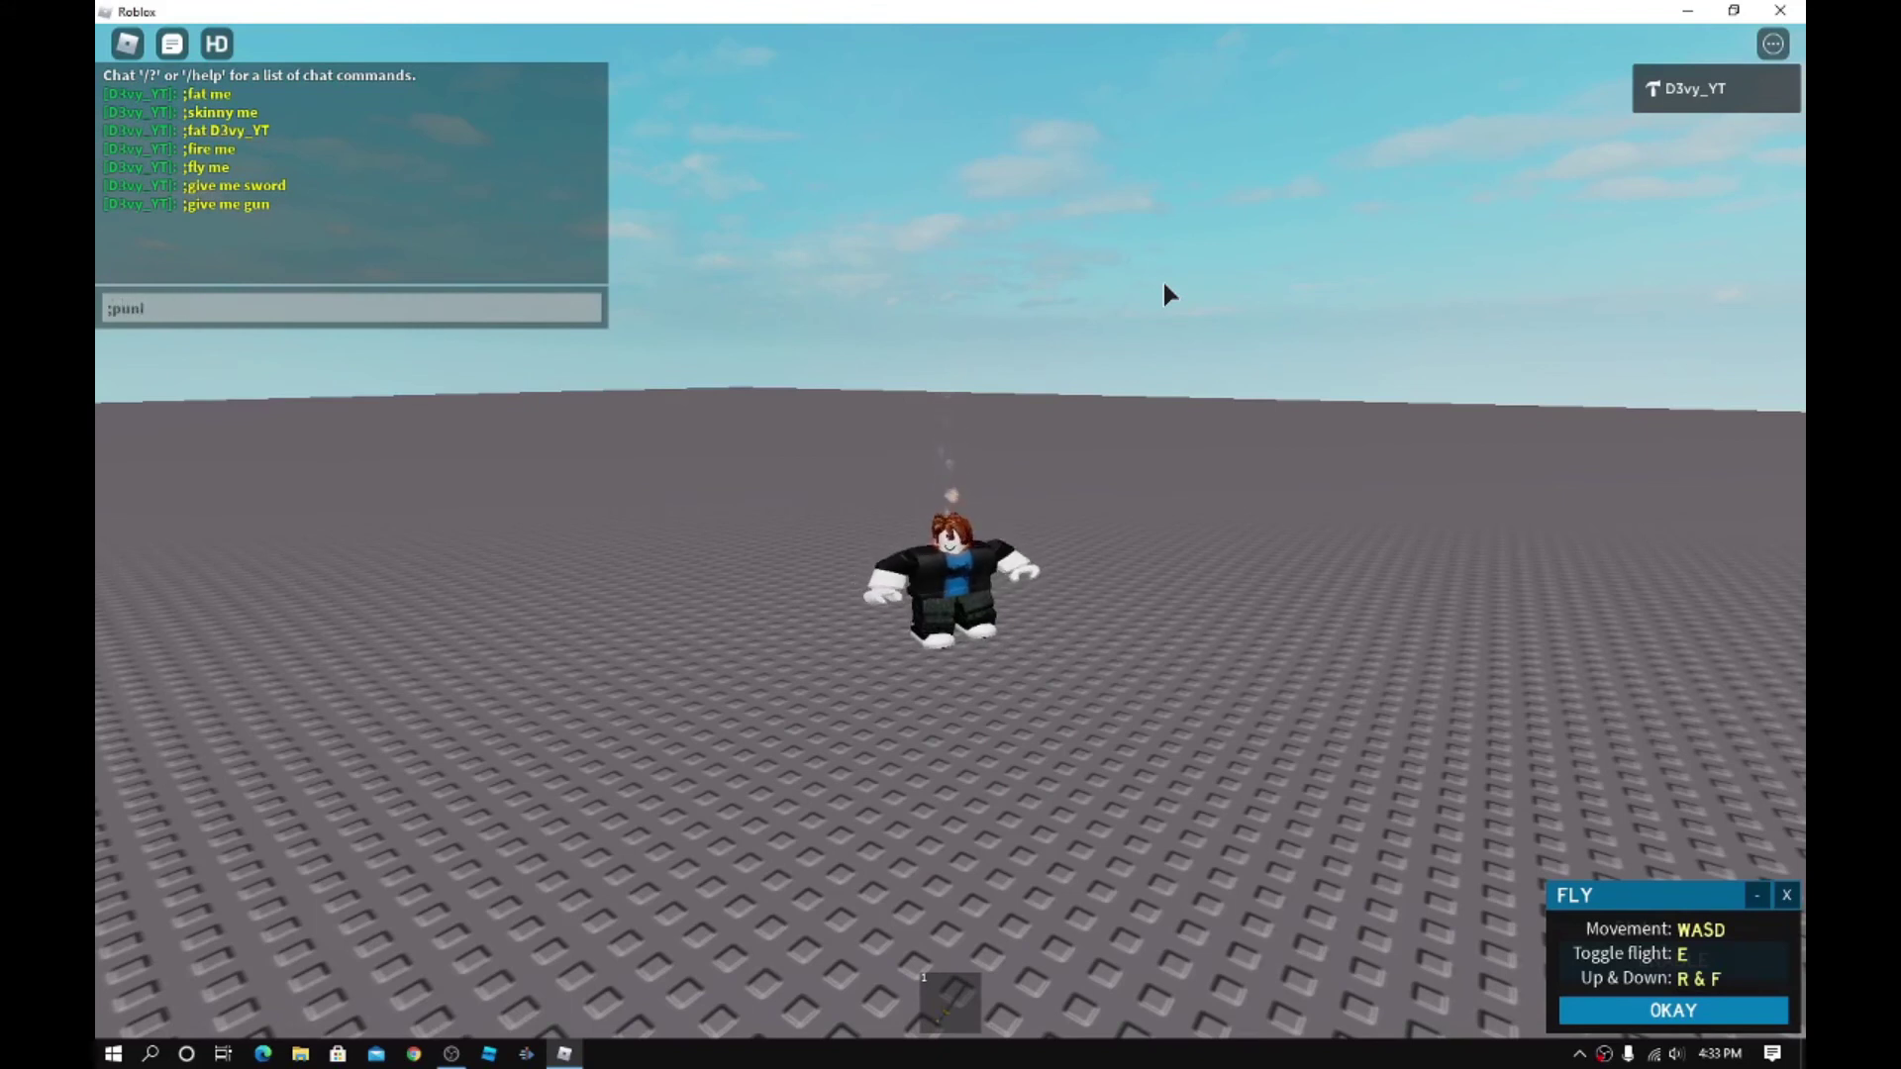
{"action": "type", "text": "ish me"}
{"action": "key", "text": "Return"}
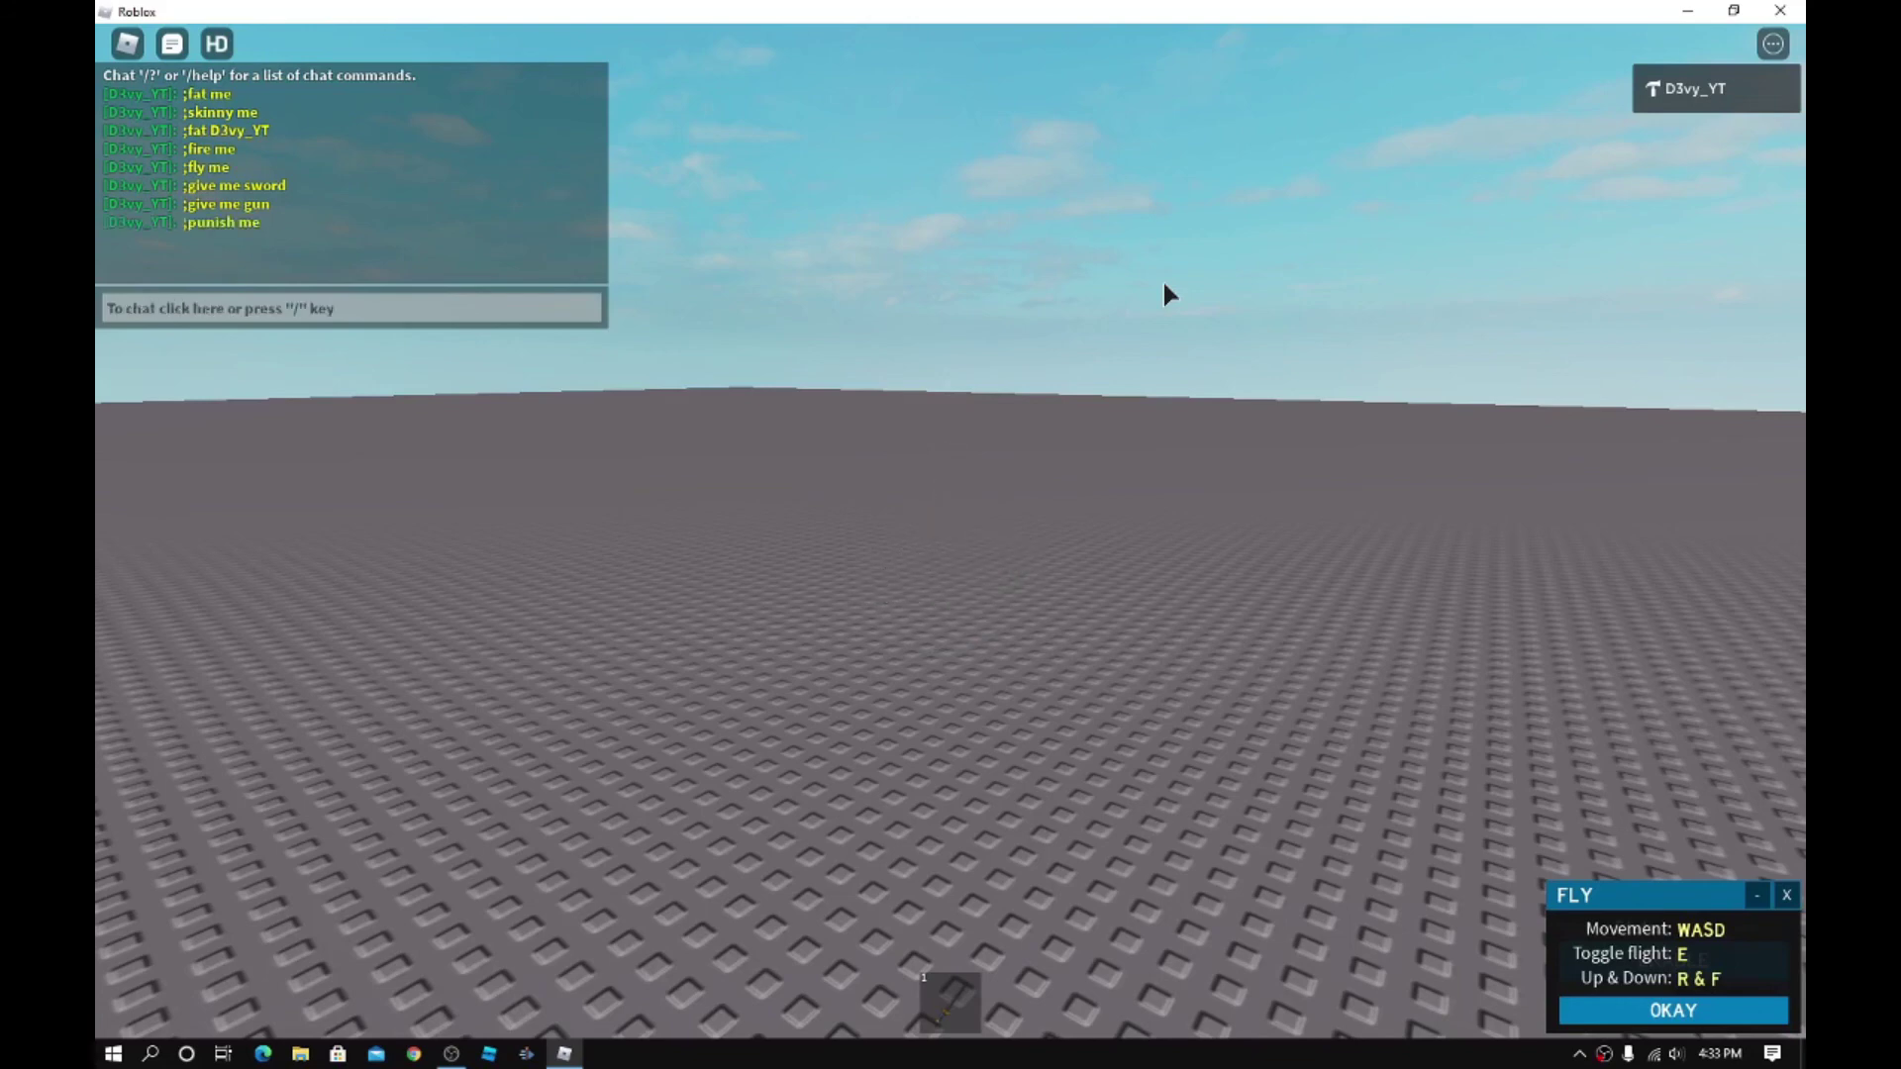
{"action": "right_click_drag", "start_coordinate": [1162, 294], "coordinate": [1163, 293]}
{"action": "right_click_drag", "start_coordinate": [1163, 284], "coordinate": [1157, 309]}
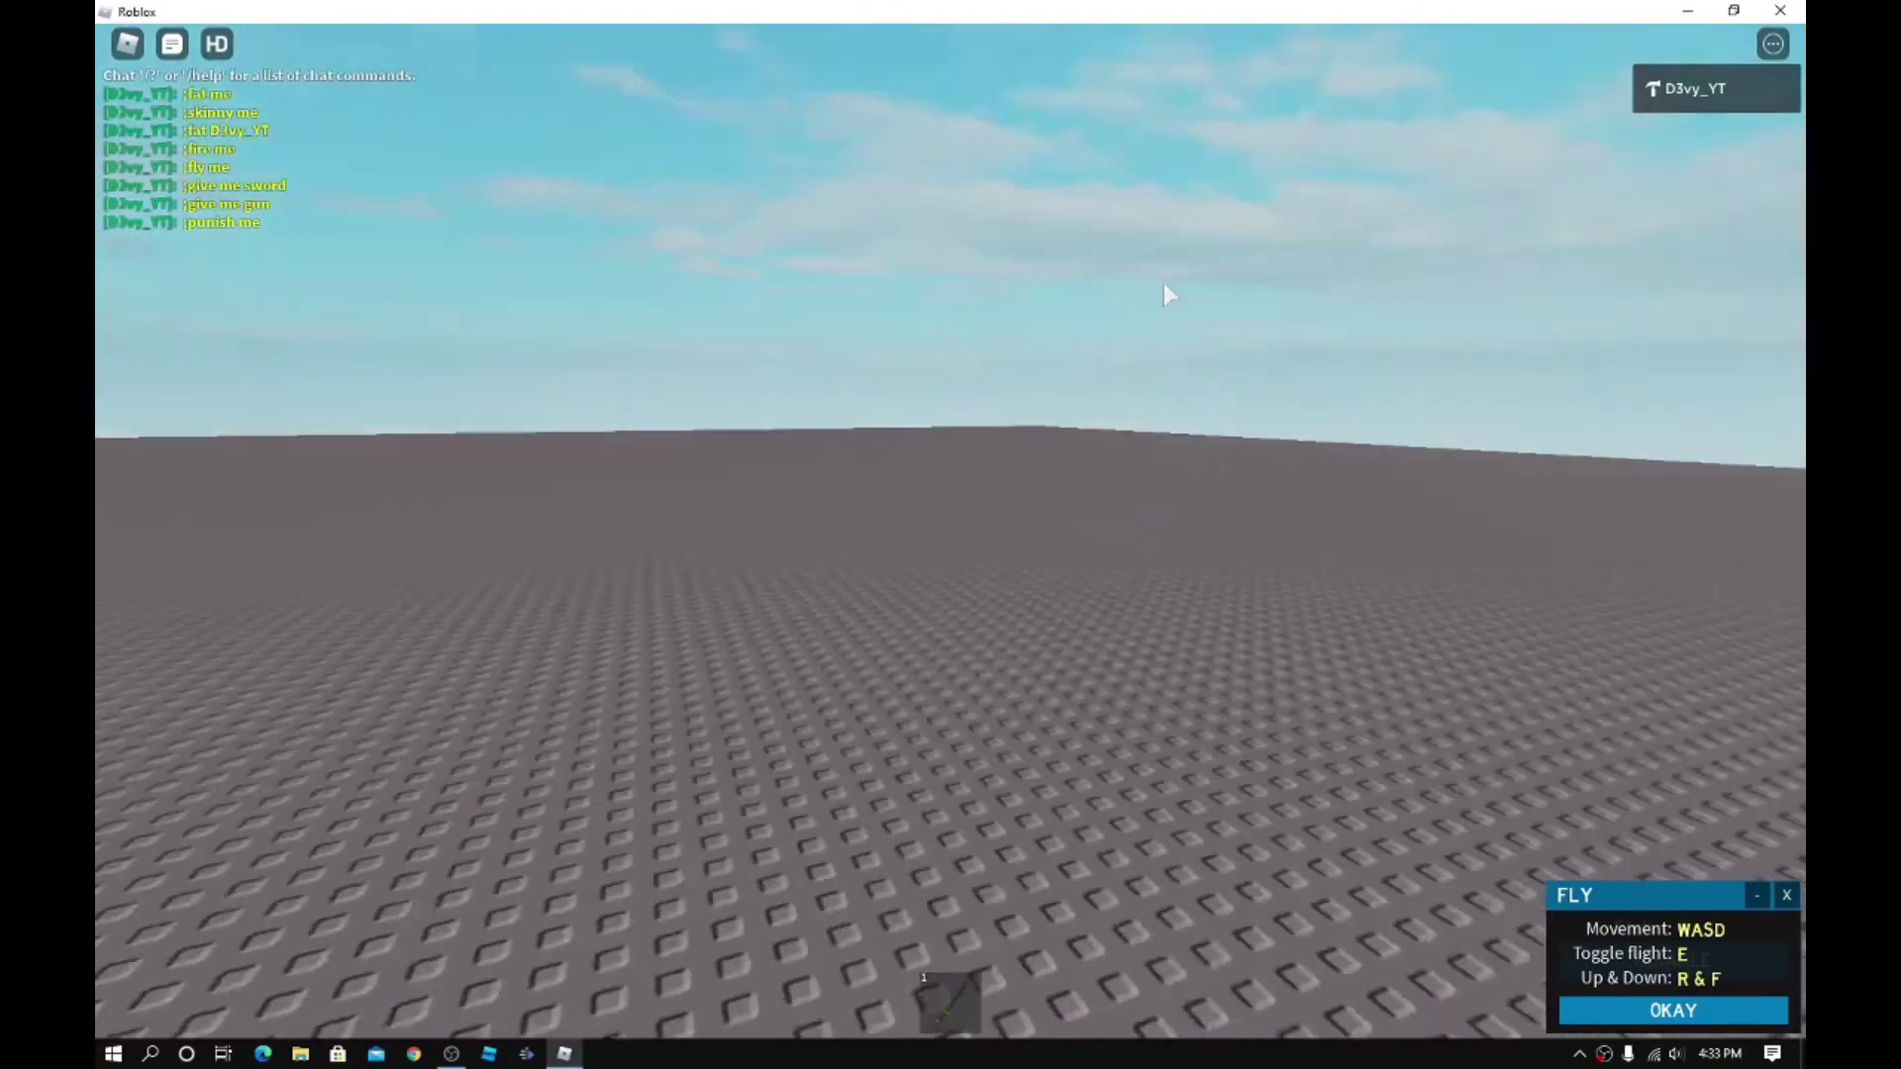
{"action": "key", "text": "1"}
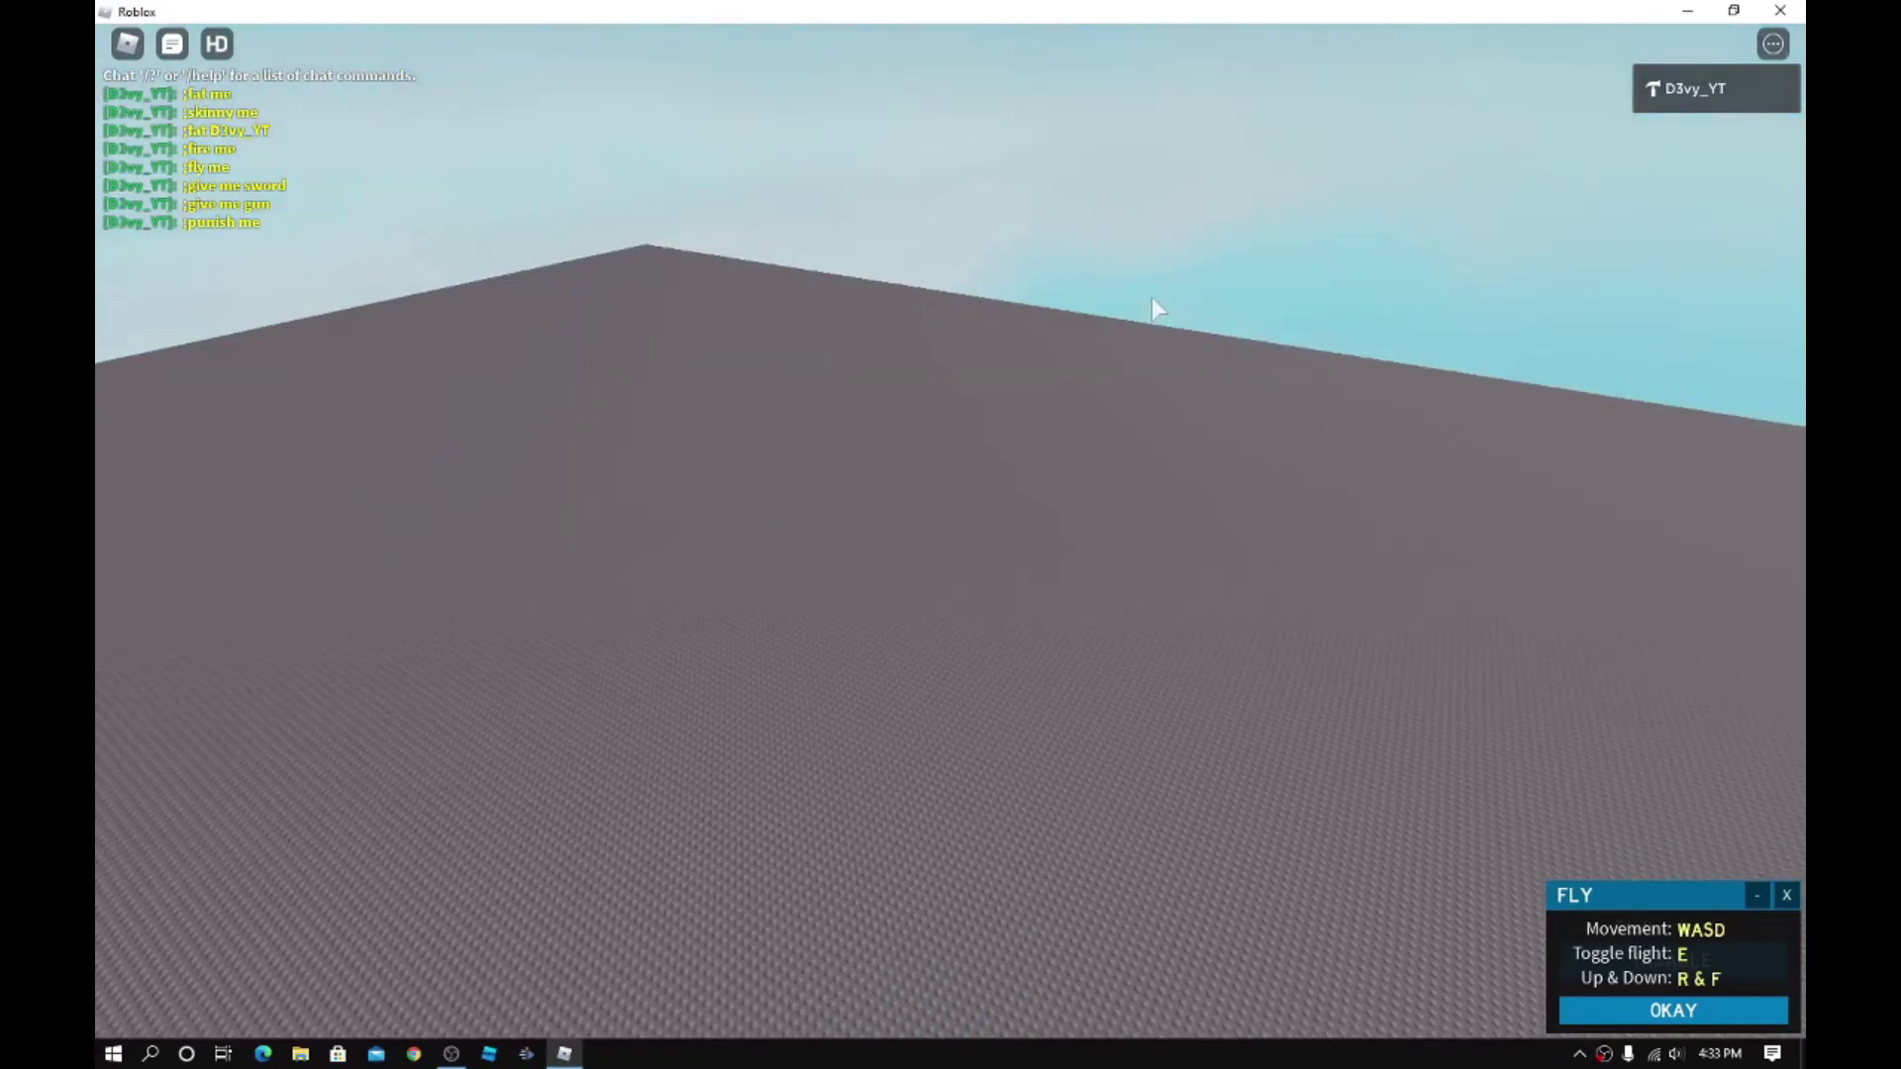
{"action": "right_click_drag", "start_coordinate": [1155, 309], "coordinate": [1156, 305]}
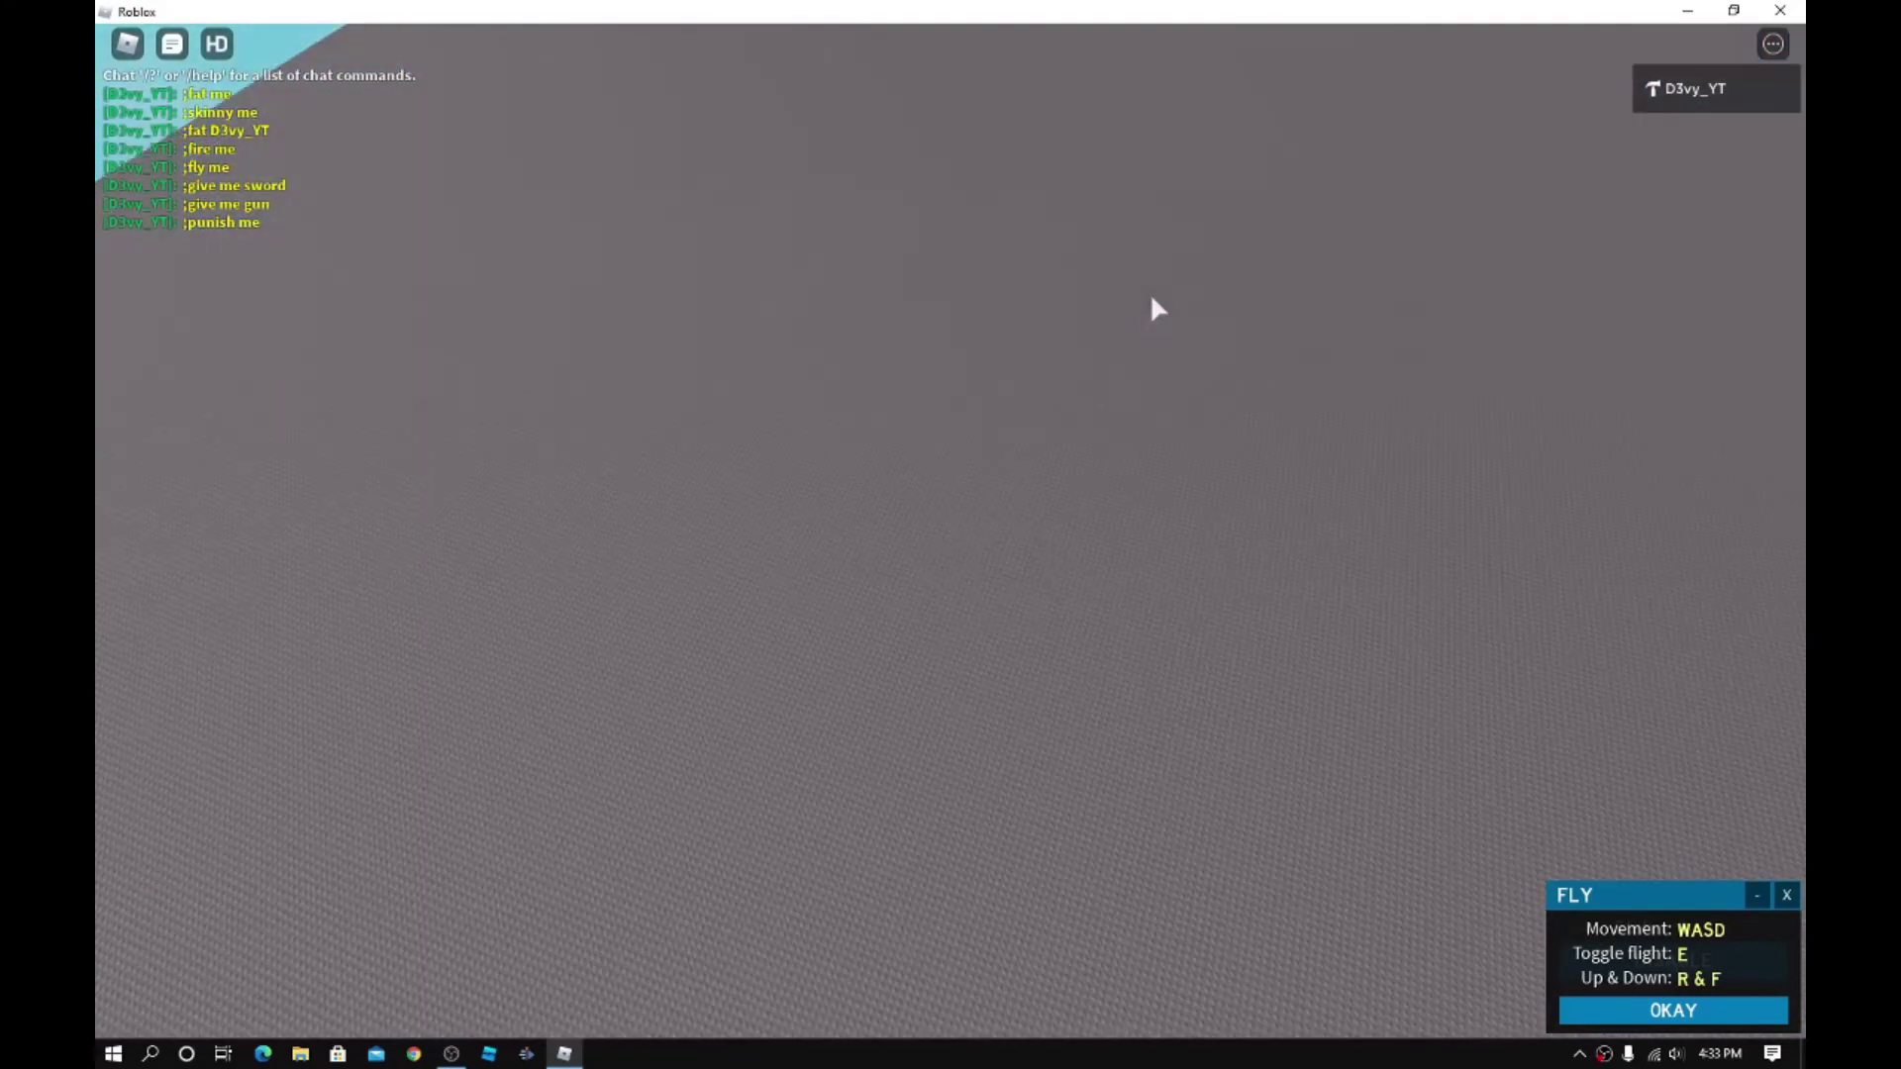
{"action": "key", "text": "w"}
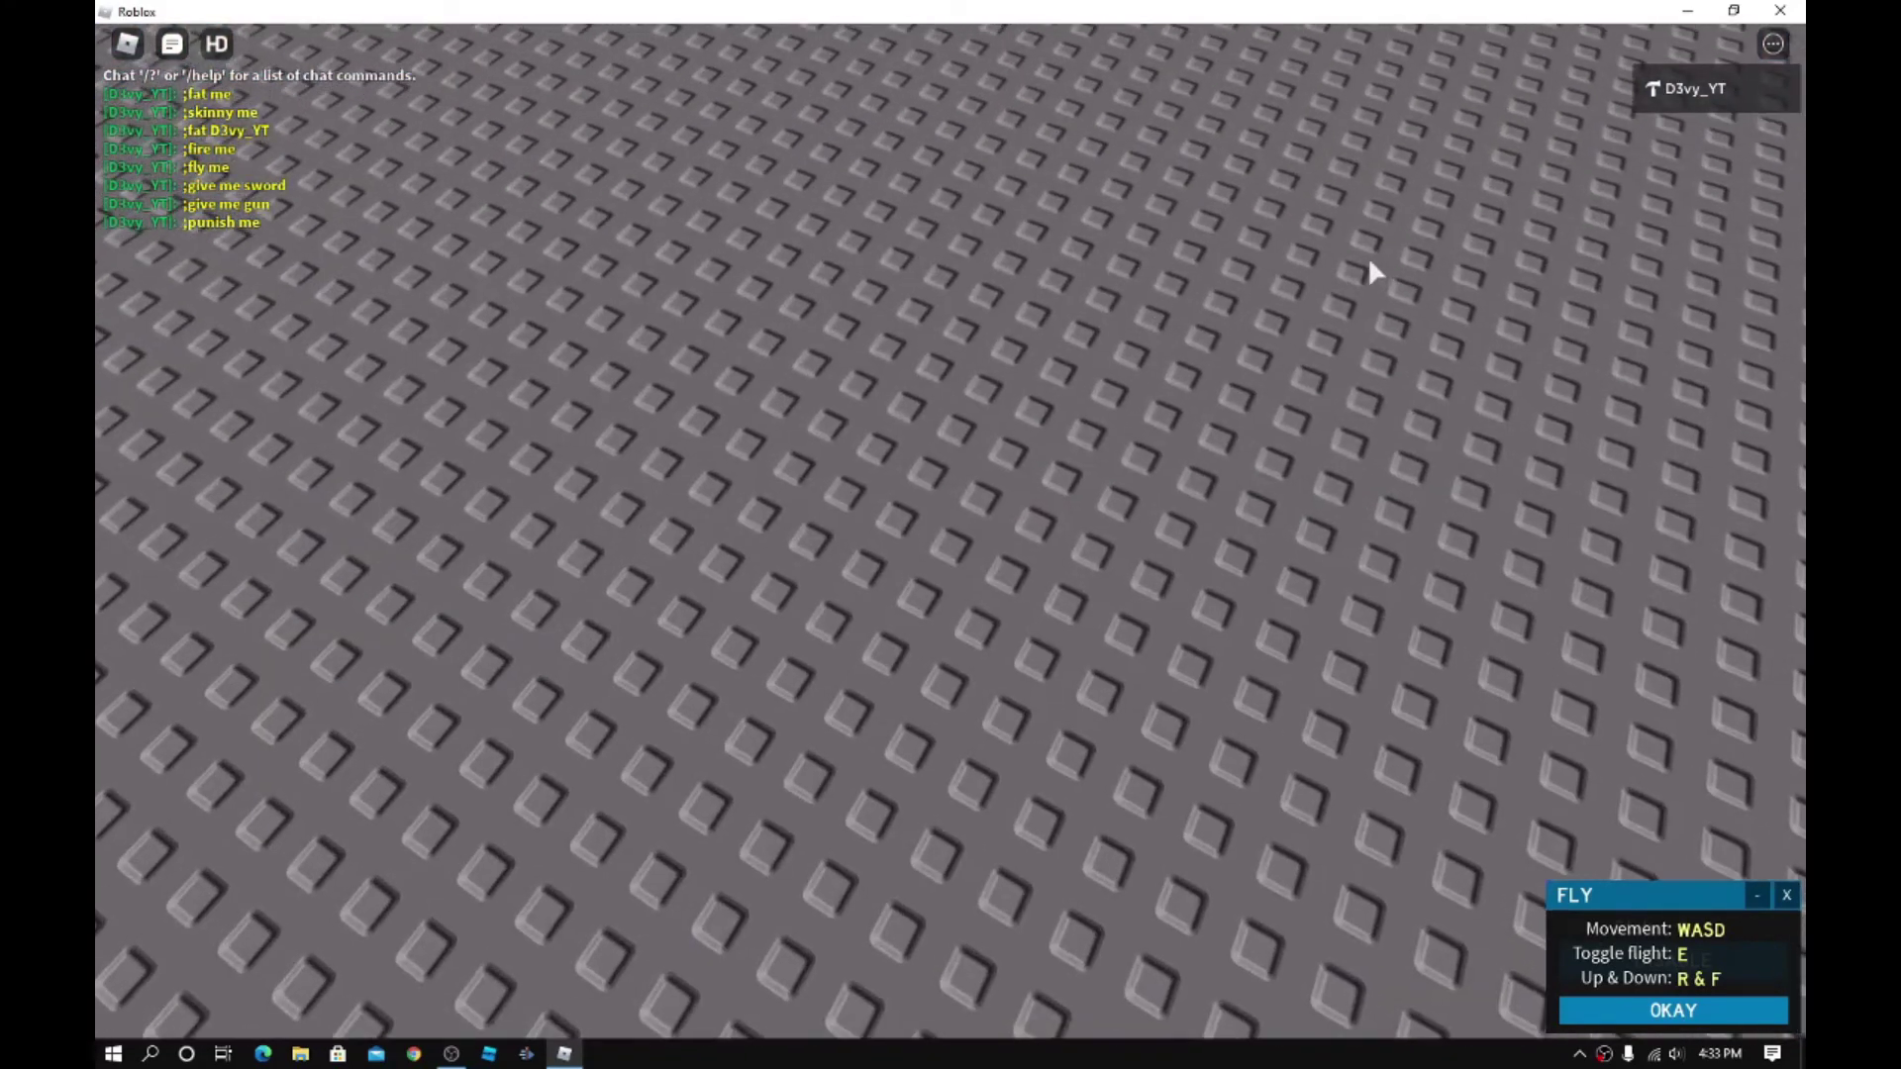
{"action": "right_click_drag", "start_coordinate": [1368, 256], "coordinate": [1377, 305]}
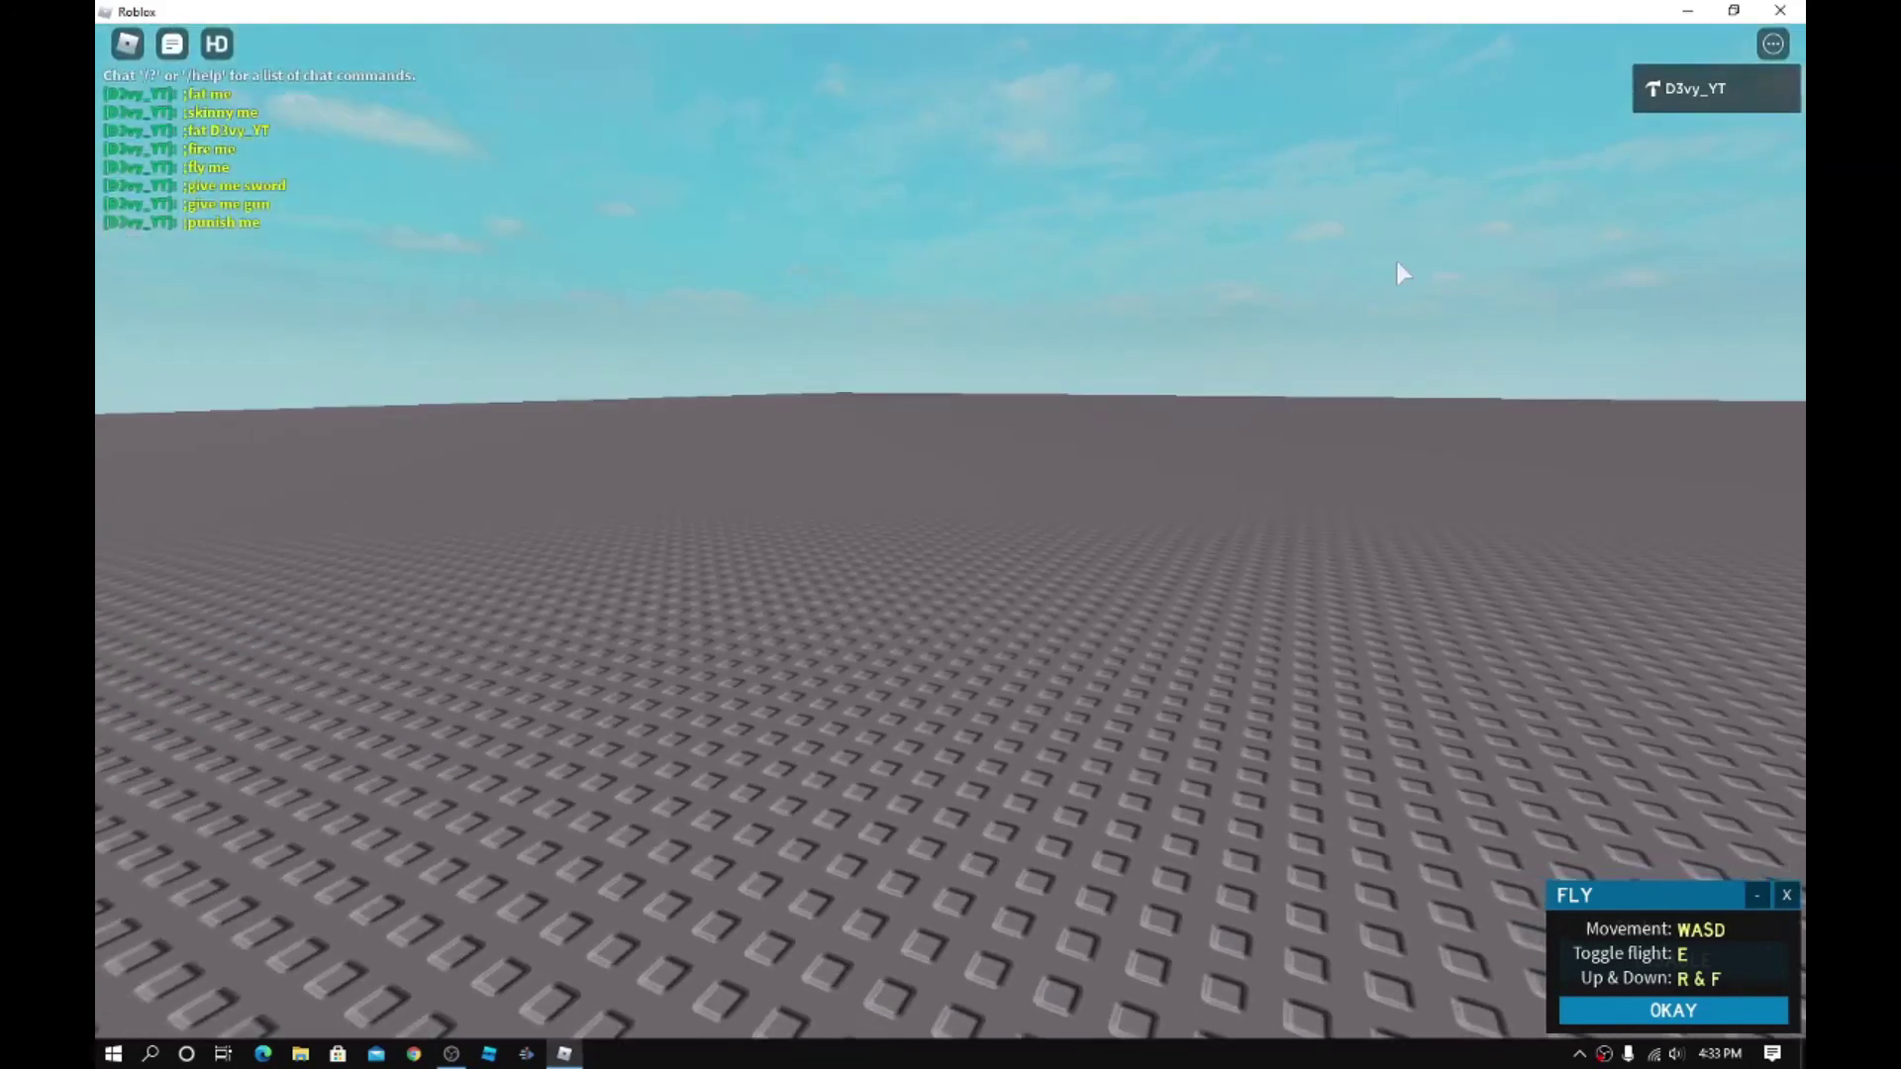